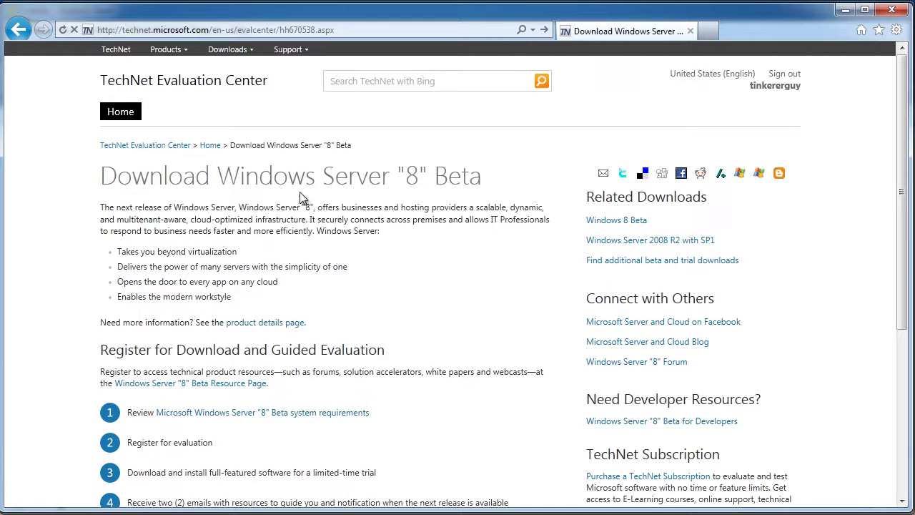
Review the Windows Server "8" Beta download page's Get Started Now options, then open a new browser tab
scroll(162, 206, "down", 5)
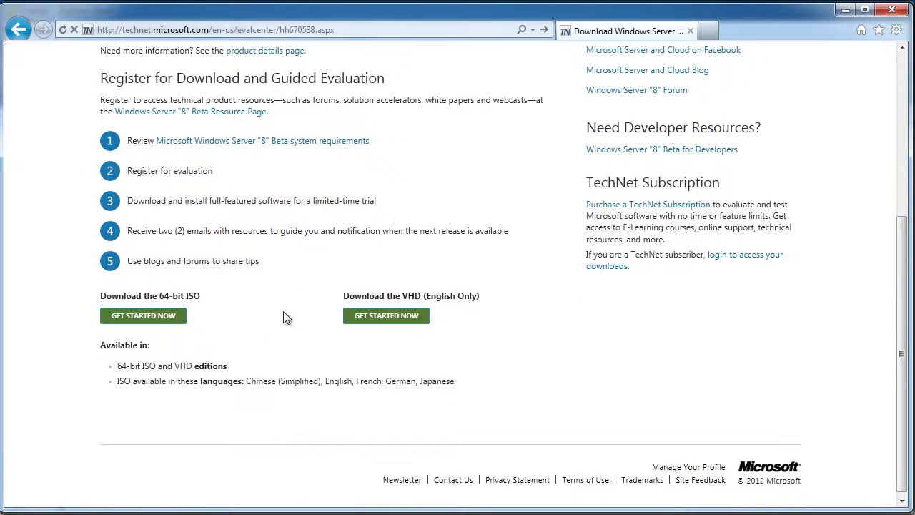
scroll(250, 343, "up", 3)
scroll(327, 283, "up", 2)
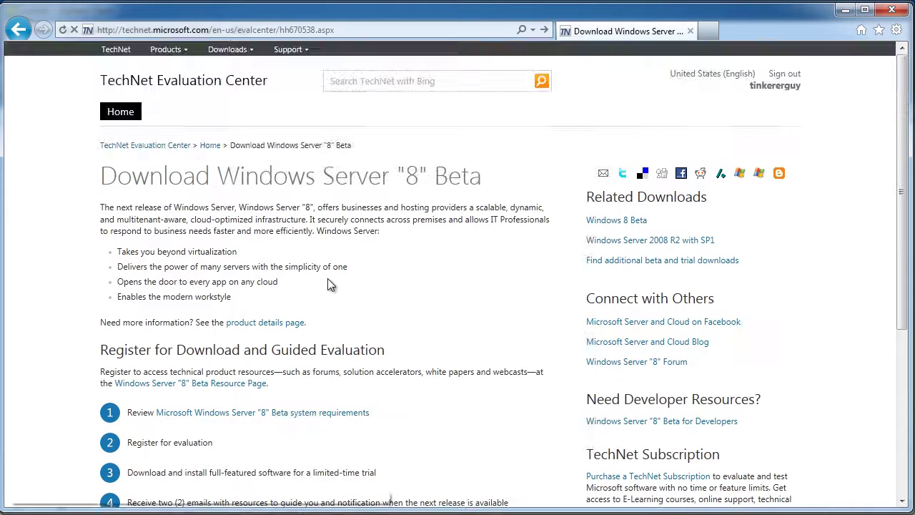
left_click(706, 31)
Open the tinkertry.com article on Windows 8 Consumer Preview on ESXi 5.0 Patch 02, then minimize Internet Explorer
type("tink")
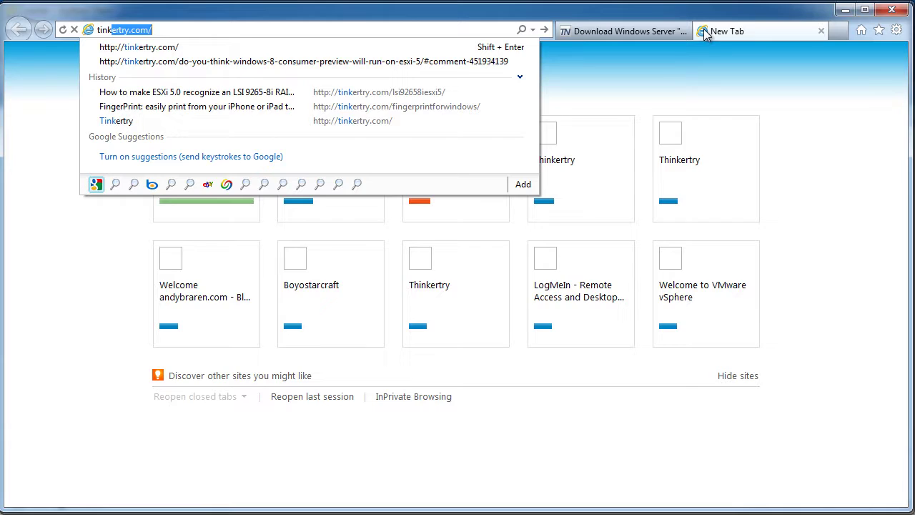
key("Return")
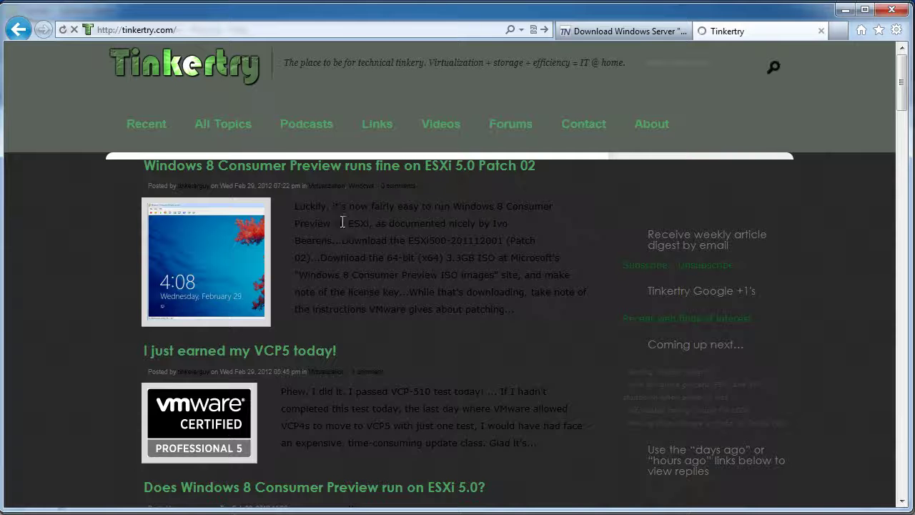
scroll(342, 222, "down", 2)
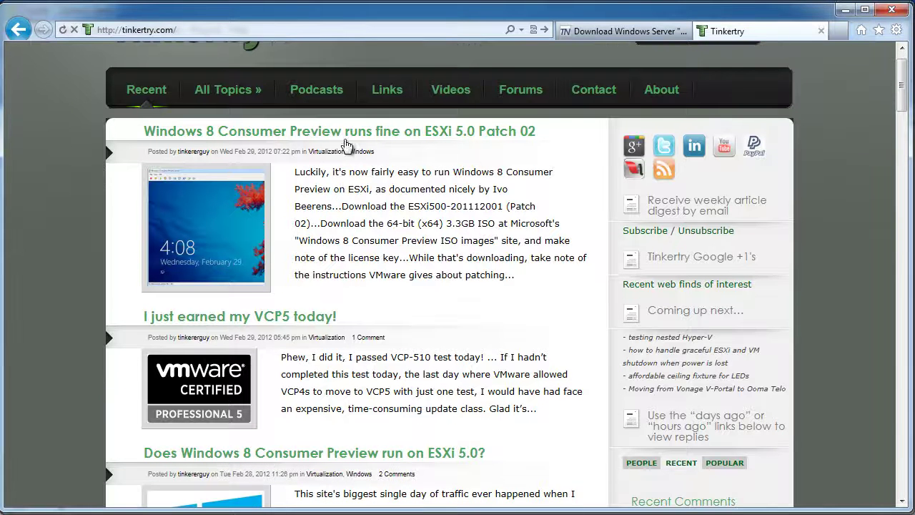
left_click(364, 132)
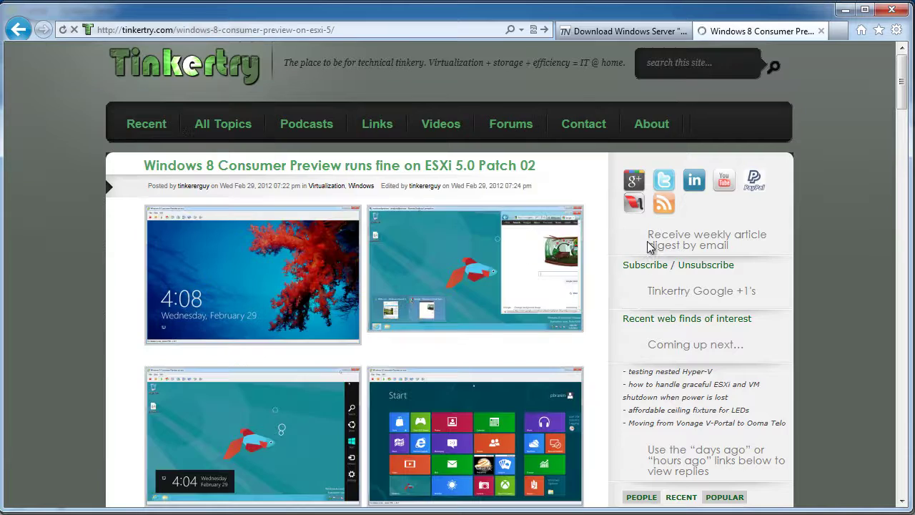
scroll(521, 197, "down", 6)
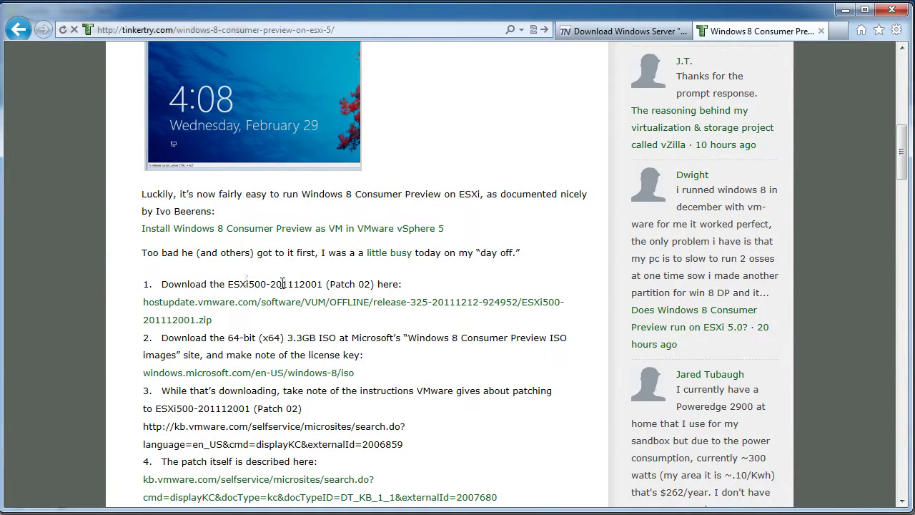
left_click(844, 11)
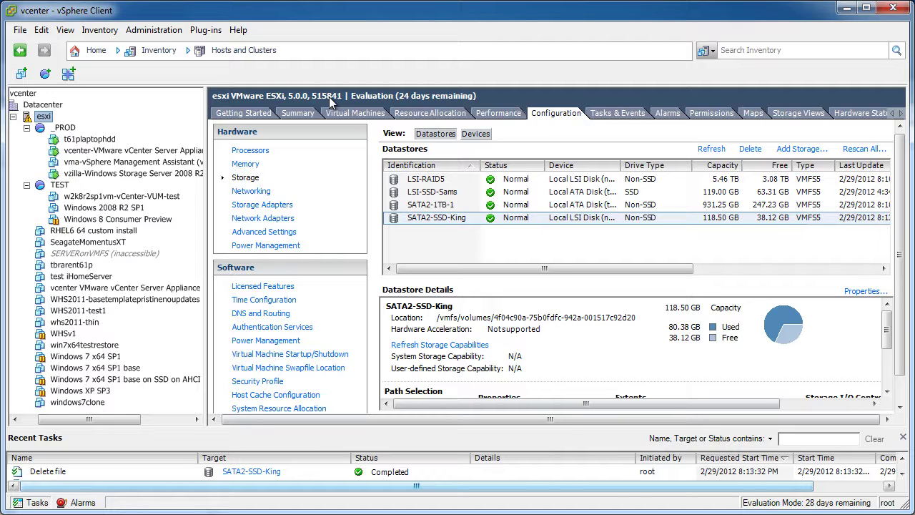
Start a Typical new virtual machine on the esxi host named 'Windows 8 Server Beta'
right_click(60, 185)
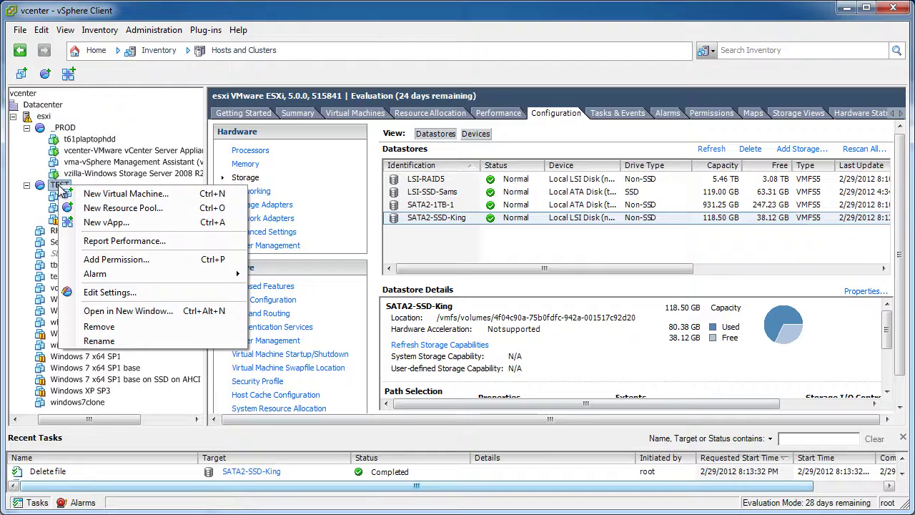
right_click(43, 119)
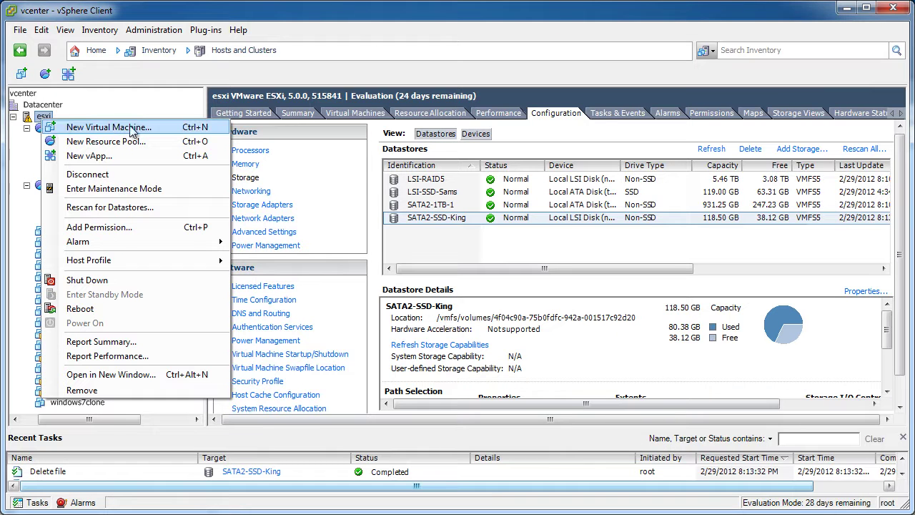
left_click(153, 128)
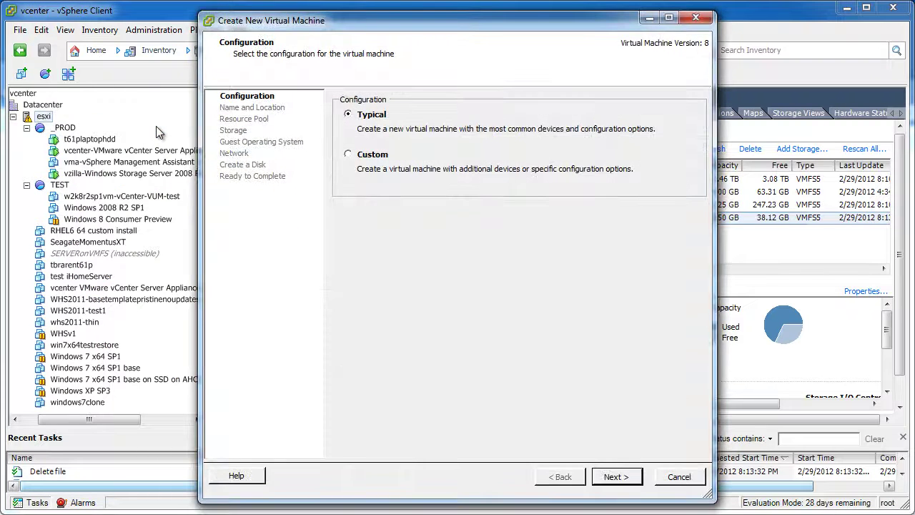
left_click(606, 477)
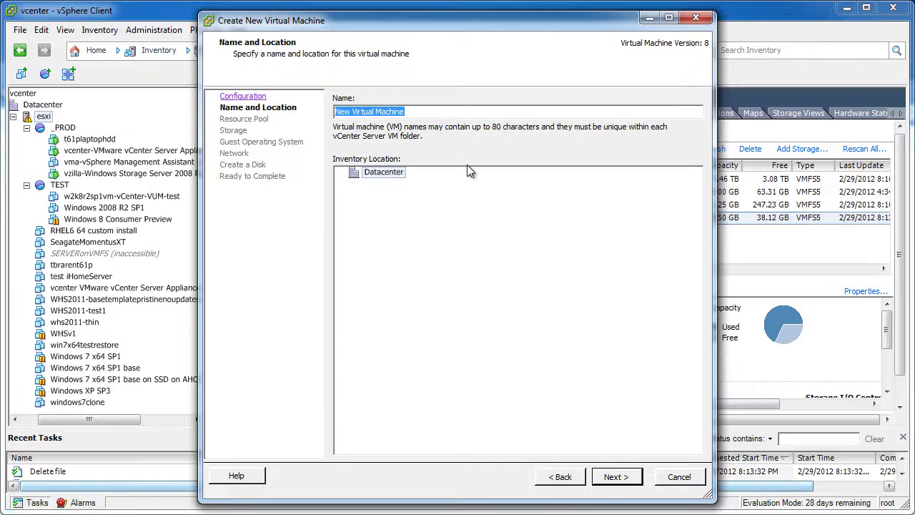
type("Windows 8")
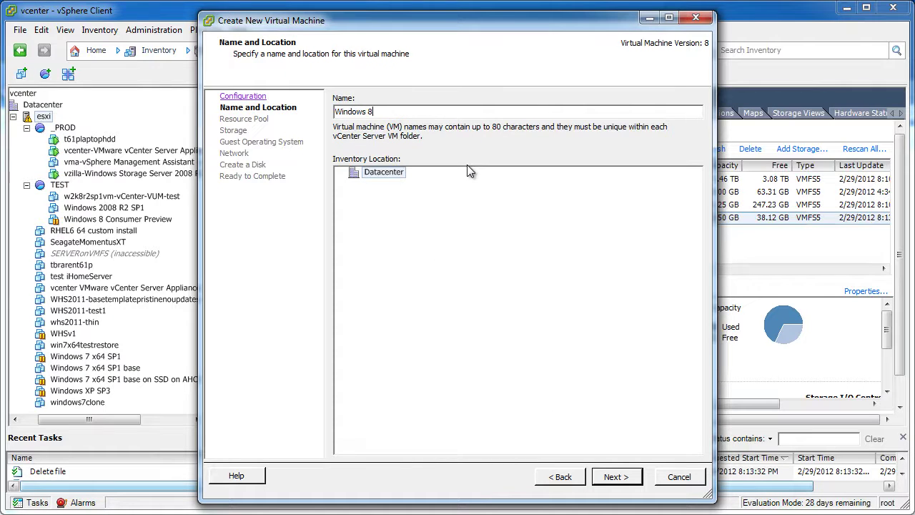
type(" Server Beta")
key("Return")
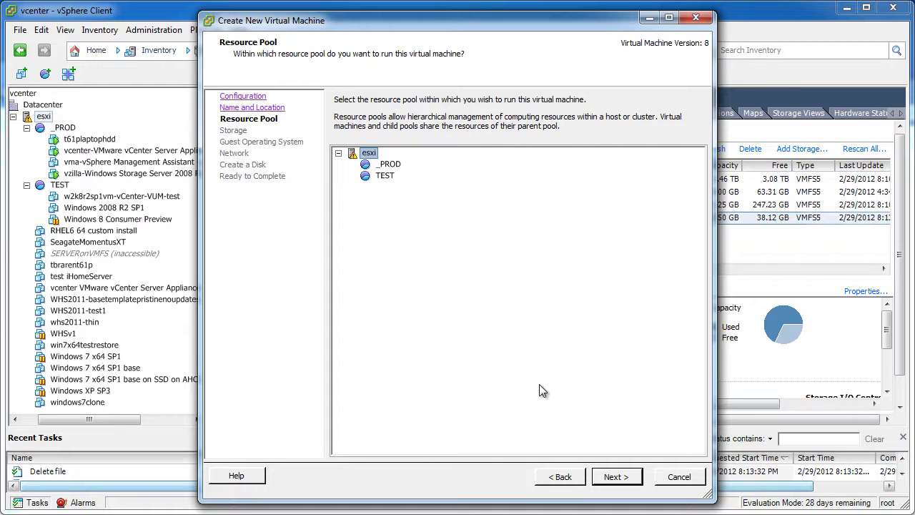
Place the new VM in the TEST resource pool on the SATA2-SSD-King datastore
left_click(386, 178)
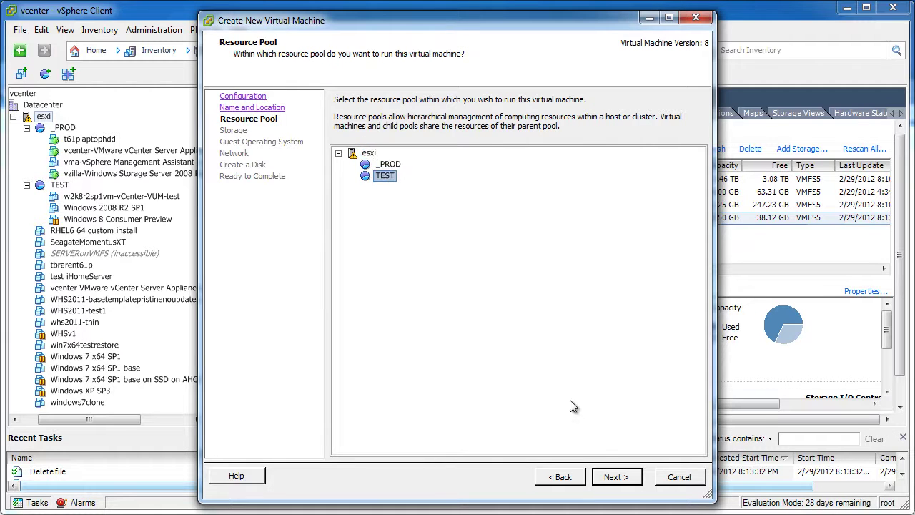
left_click(625, 479)
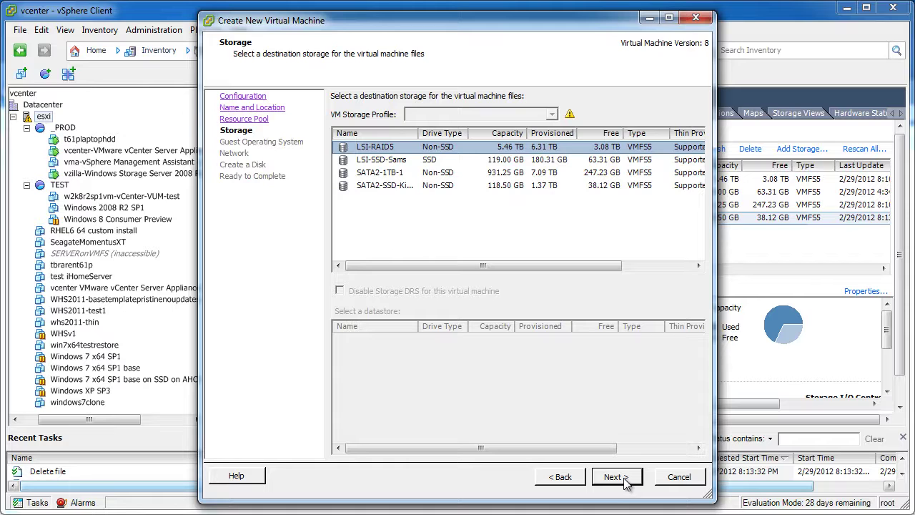
left_click(375, 185)
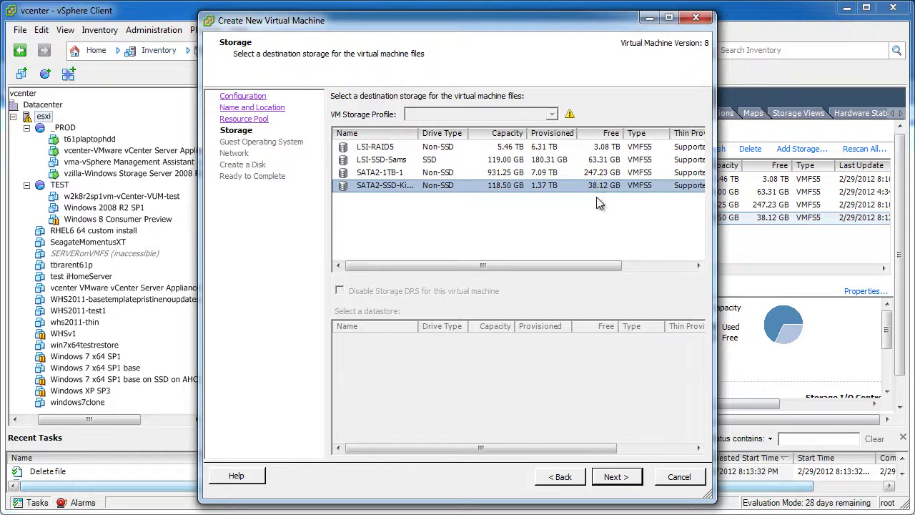
left_click(625, 478)
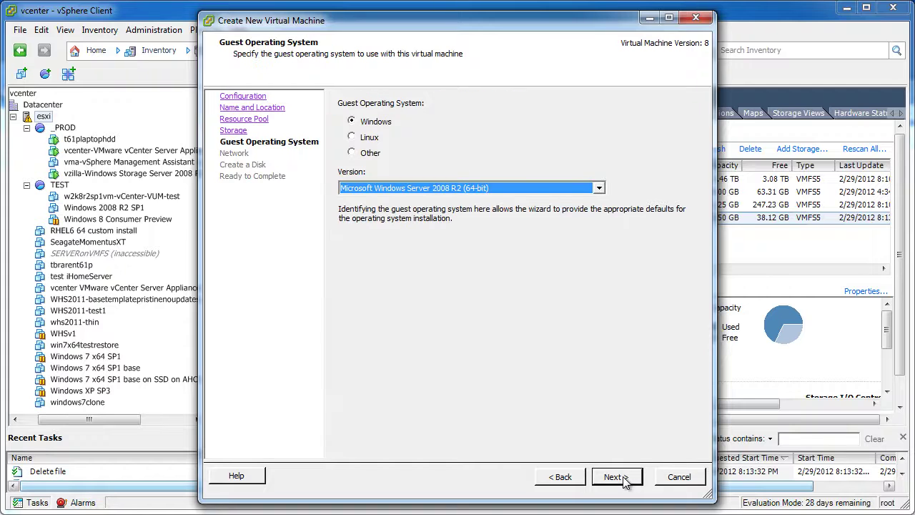
Keep Windows Server 2008 R2 (64-bit) as the guest version and accept the default network
left_click(599, 188)
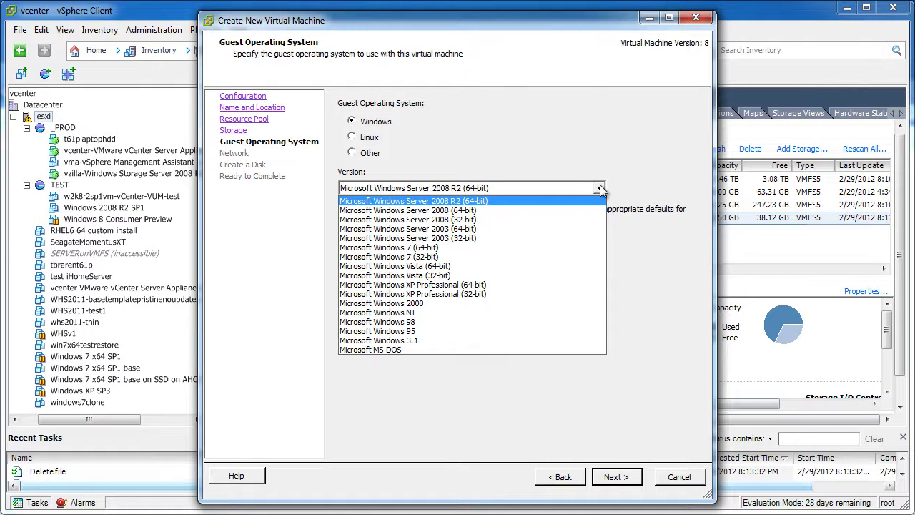
left_click(636, 187)
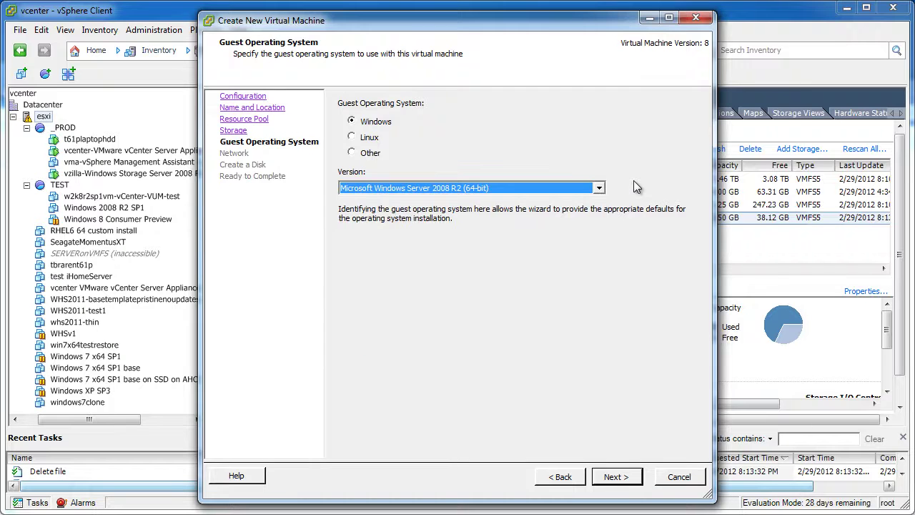
left_click(615, 476)
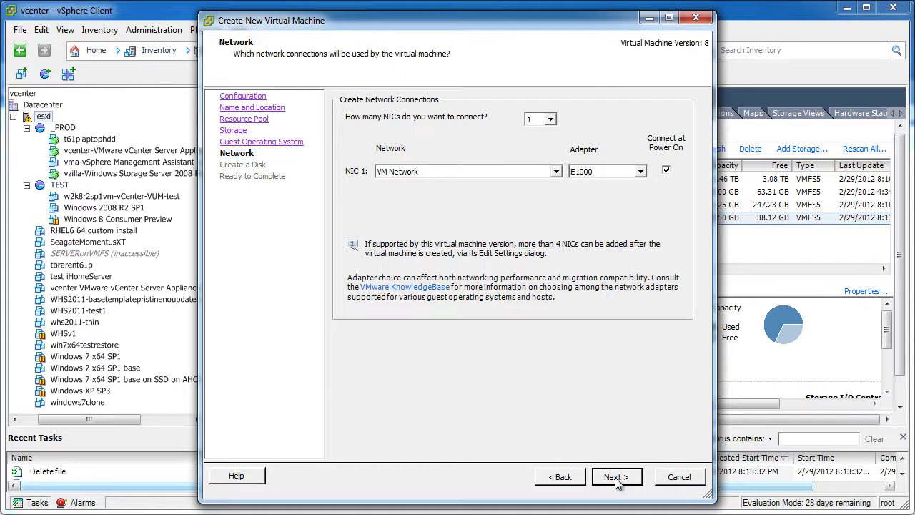
left_click(615, 476)
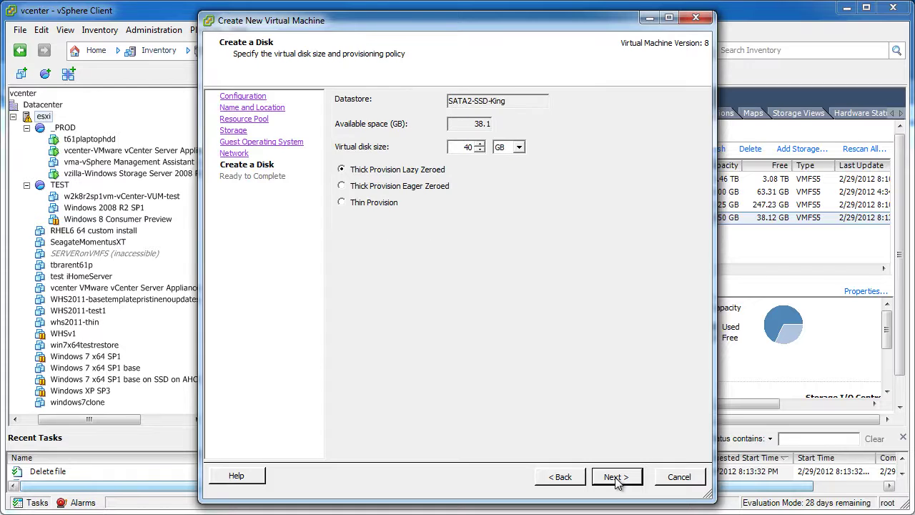
Give the VM a 1 TB thin-provisioned disk, accept the overcommitment warning, and finish creating it
double_click(466, 146)
type("1")
left_click(518, 147)
left_click(507, 179)
left_click(376, 203)
left_click(611, 479)
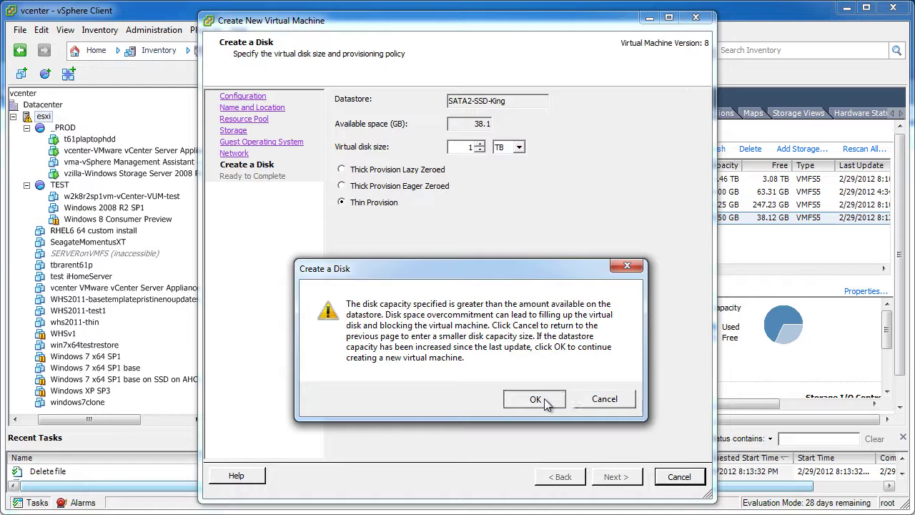
left_click(544, 398)
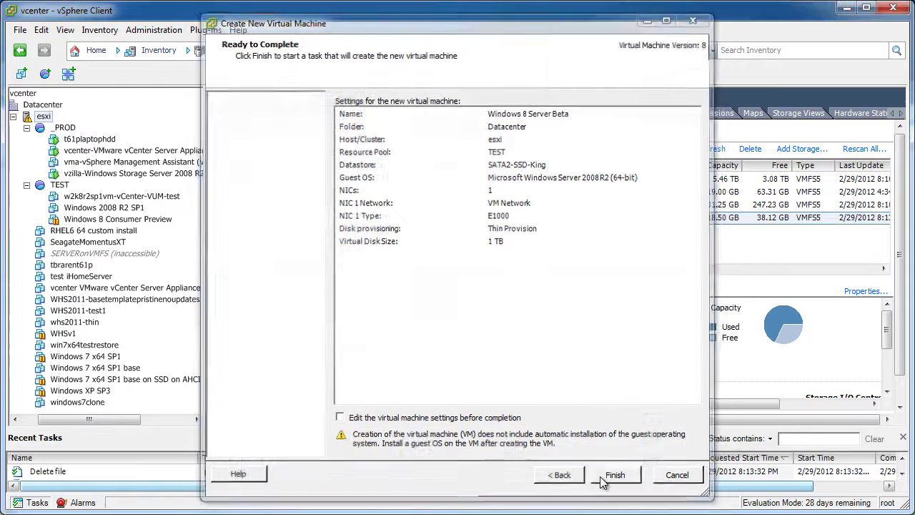
left_click(600, 476)
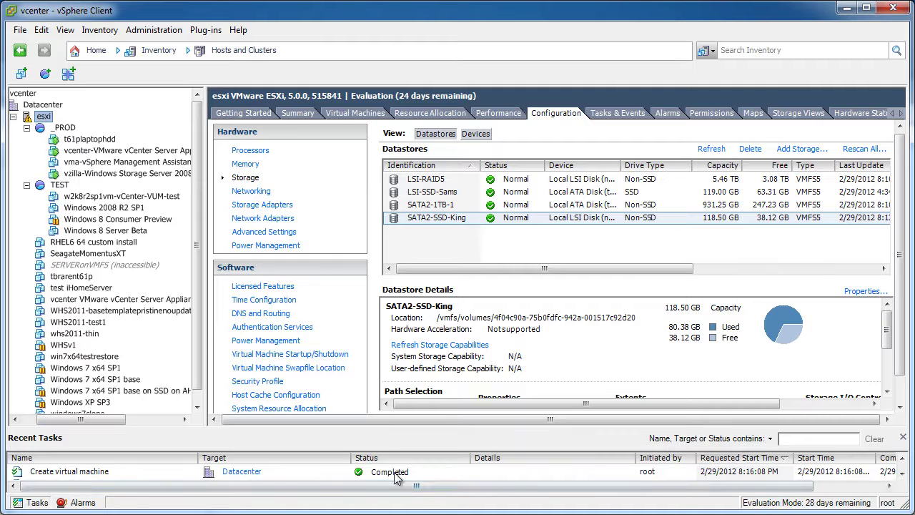
In the VM's General Options, change the guest version to Microsoft Windows 8 Server (64-bit) and apply
right_click(100, 236)
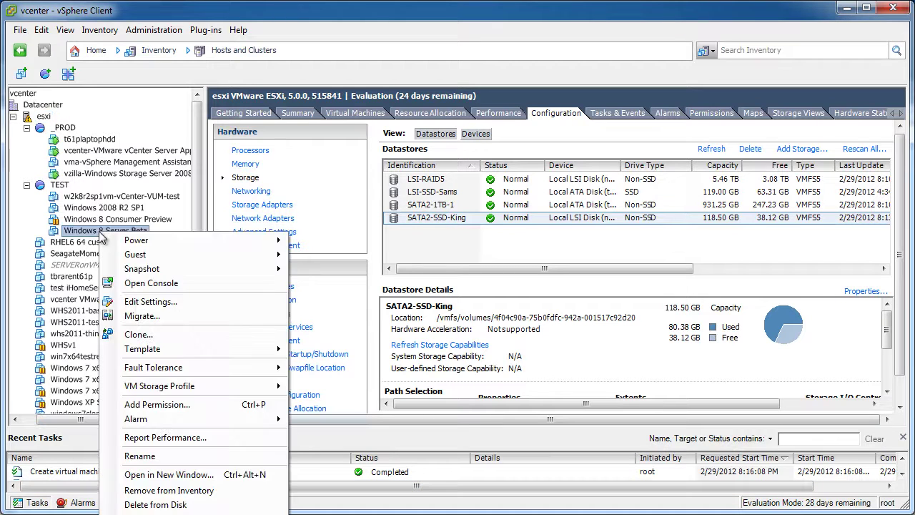
left_click(155, 298)
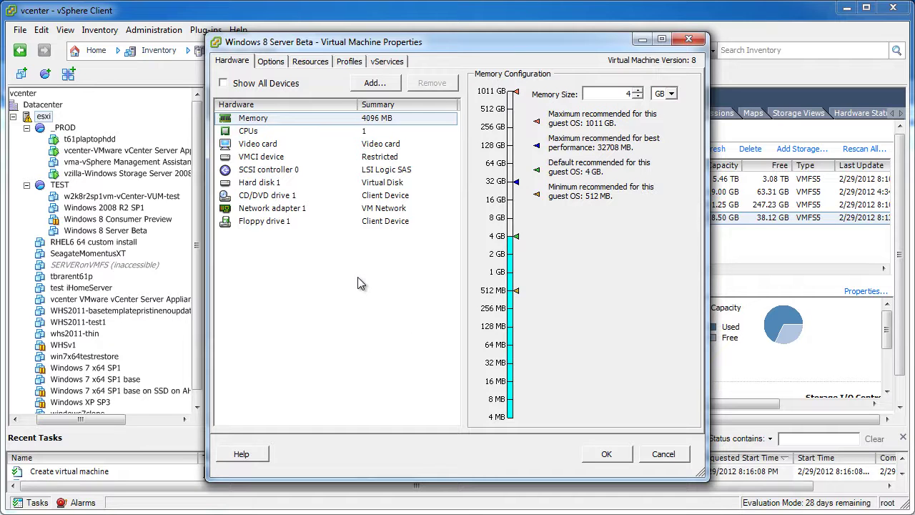
left_click(270, 60)
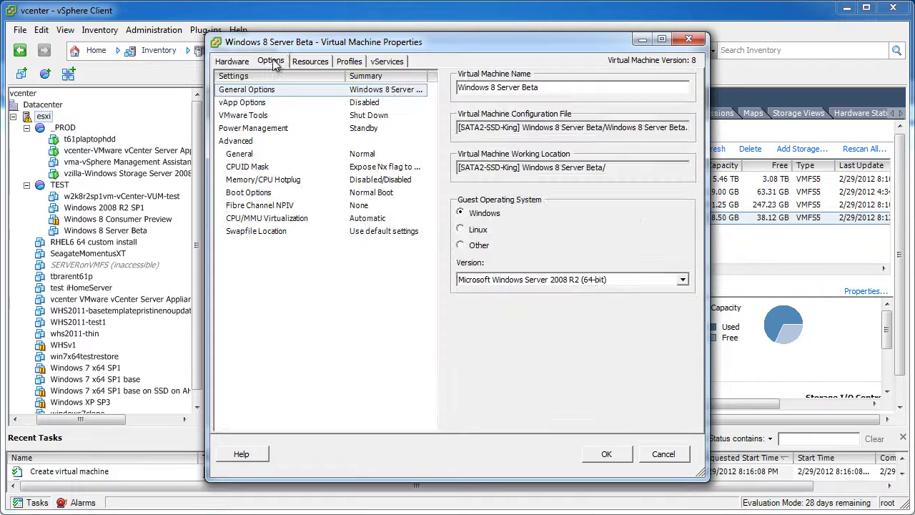
left_click(684, 280)
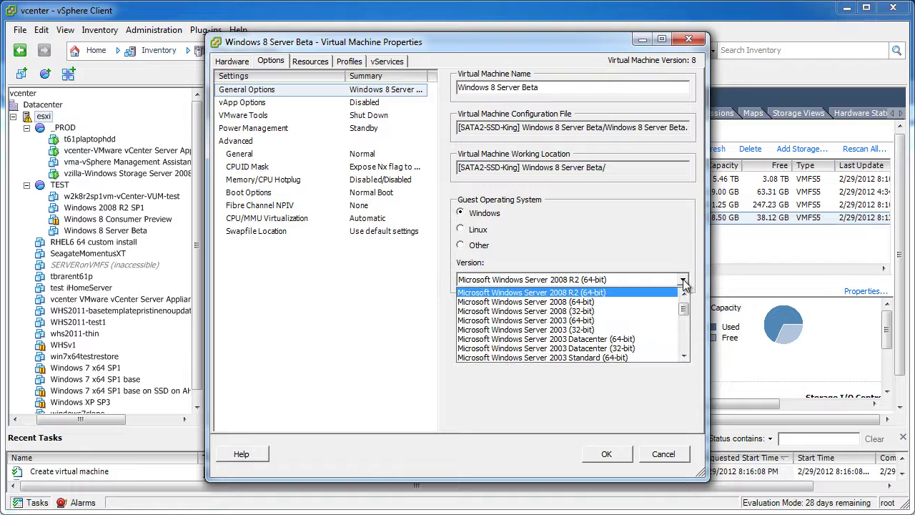
scroll(686, 308, "up", 1)
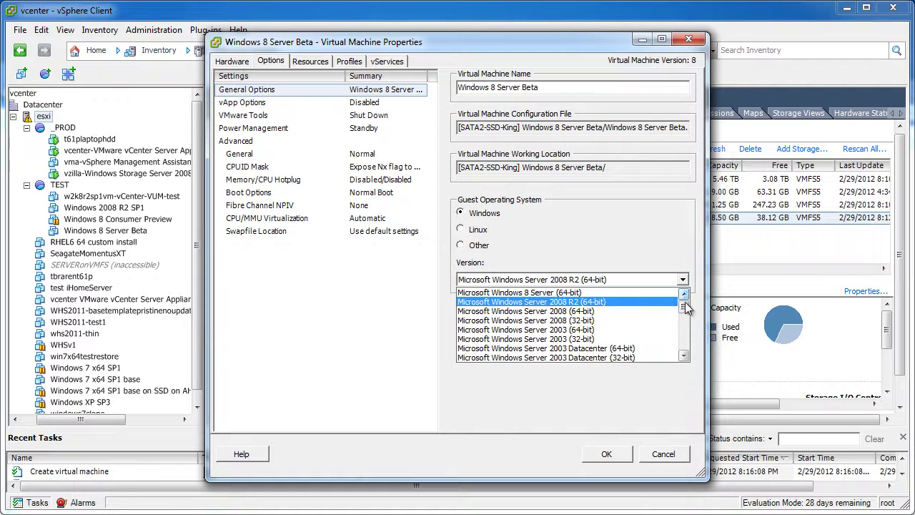
left_click_drag(685, 307, 684, 323)
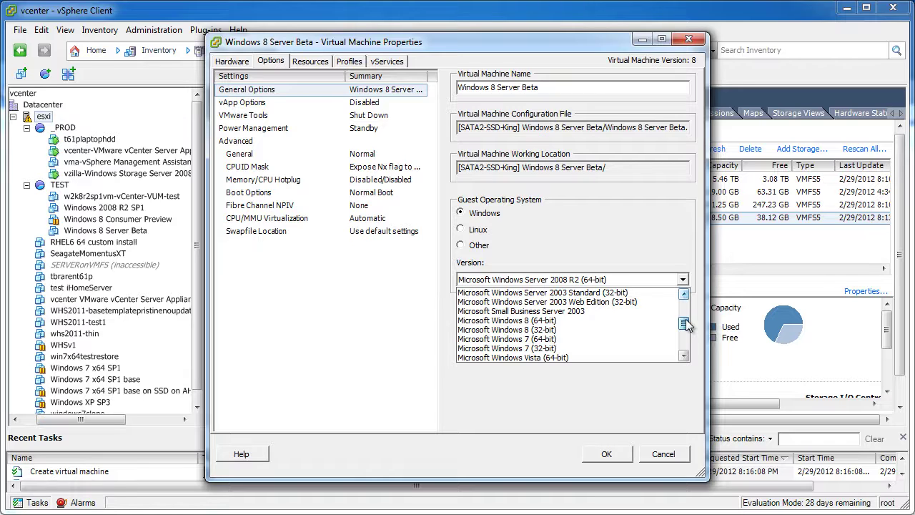
left_click_drag(684, 323, 686, 302)
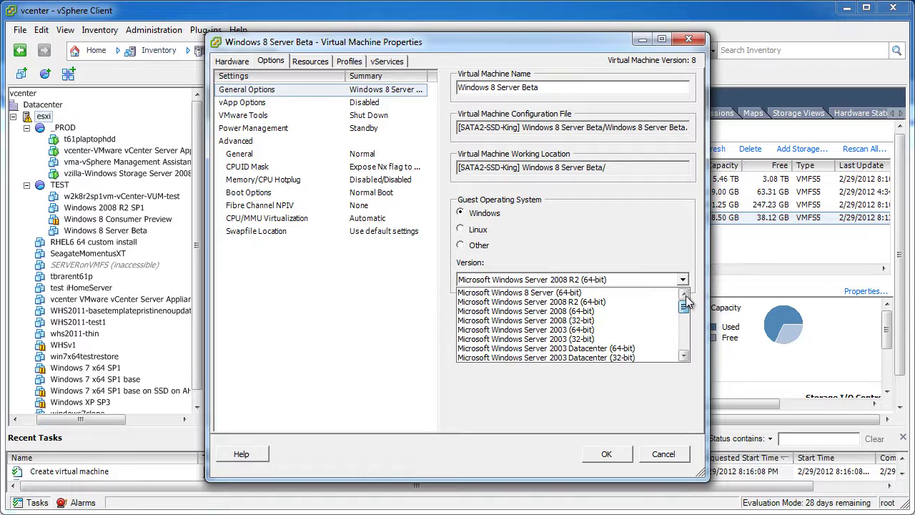
left_click(568, 293)
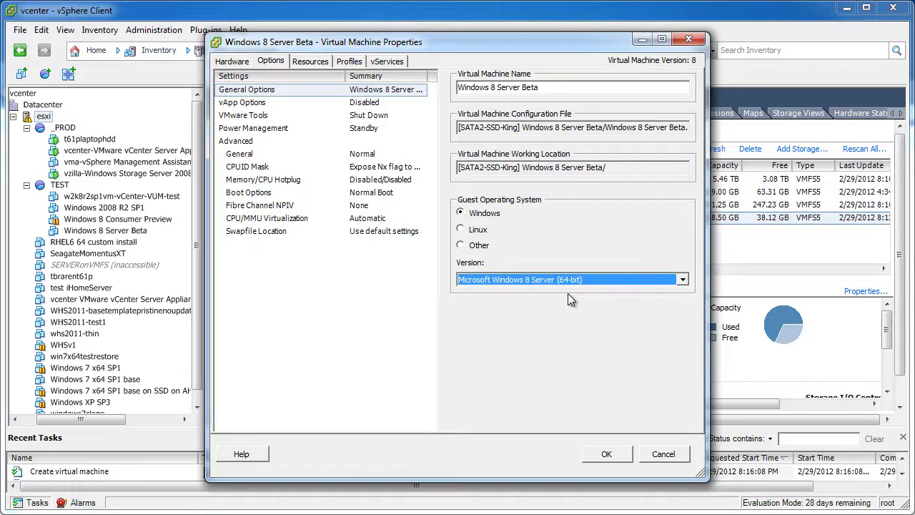
left_click(613, 451)
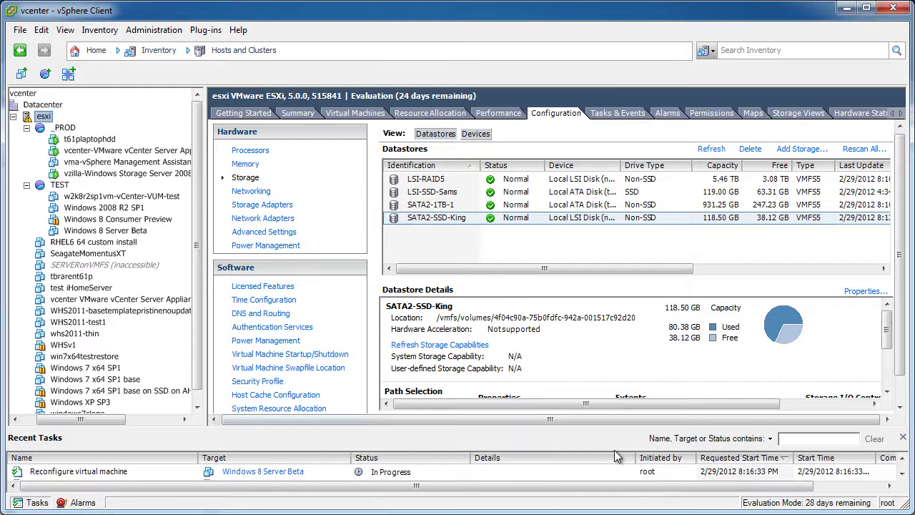
Reopen the VM's settings, widen Veeam FastSCP's Name column to select the Windows 8 Beta ISO, then minimize Veeam
right_click(113, 233)
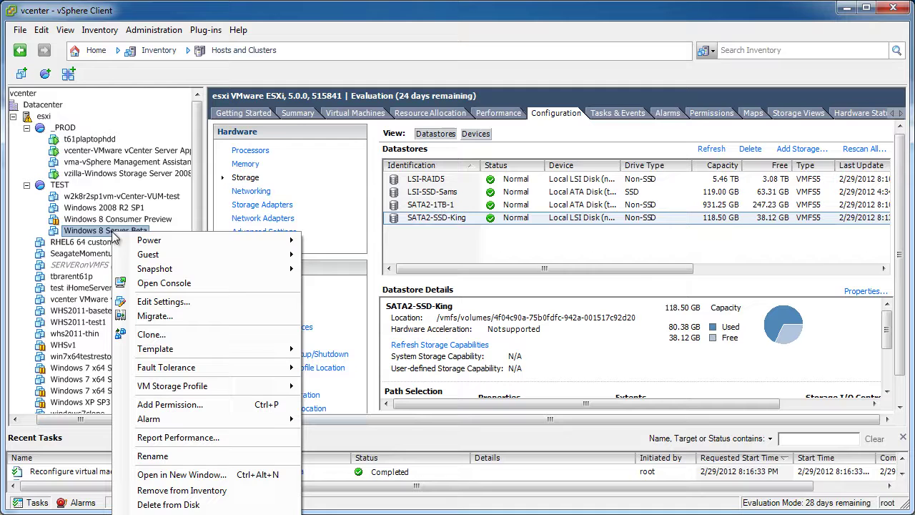
left_click(152, 298)
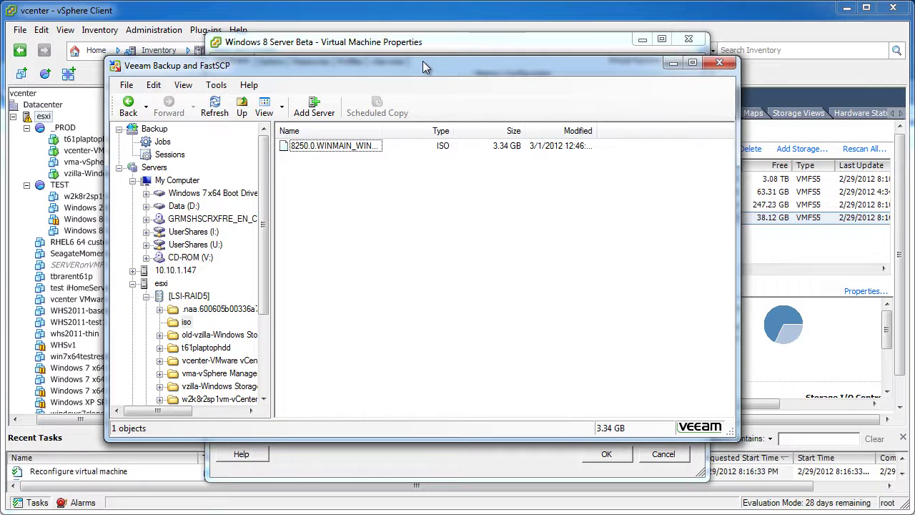
left_click_drag(423, 66, 419, 65)
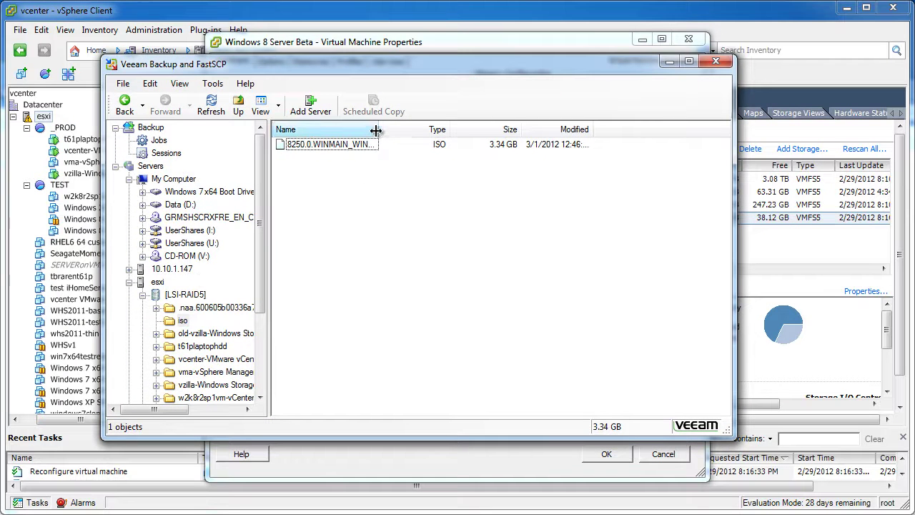
left_click_drag(377, 127, 703, 122)
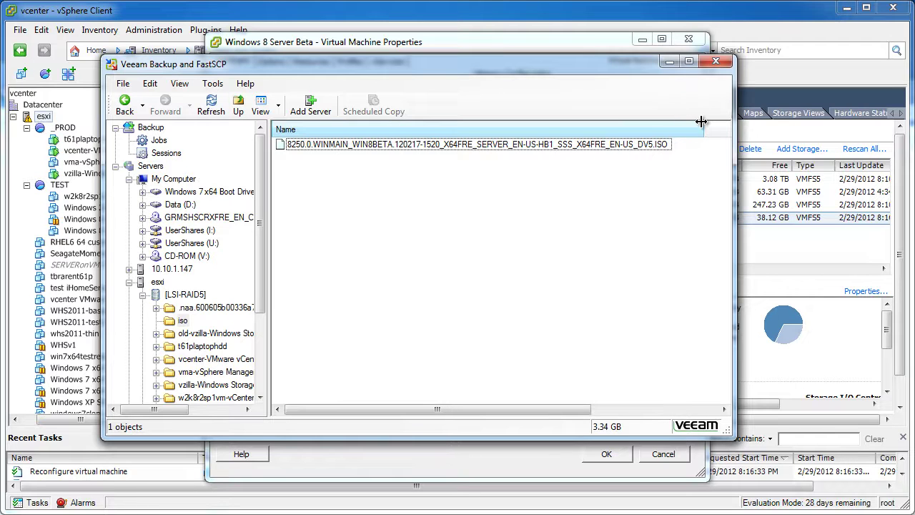
left_click(568, 146)
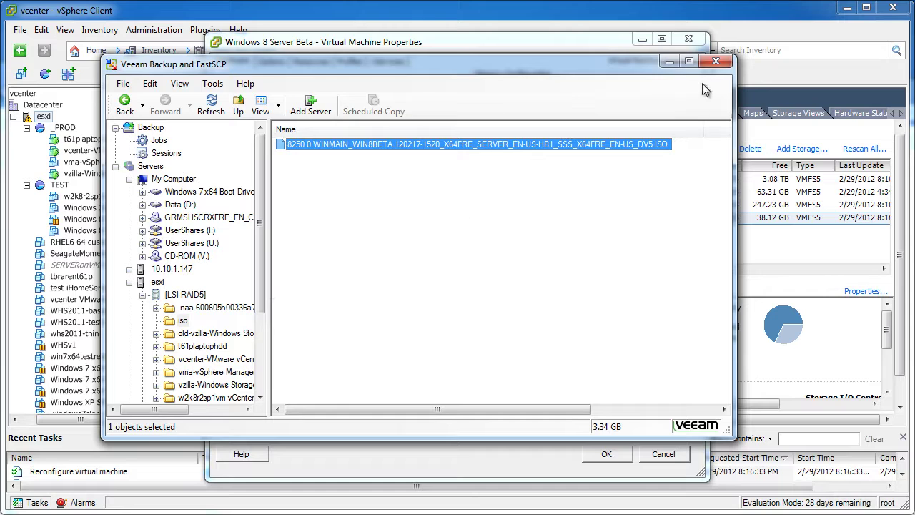
left_click(668, 61)
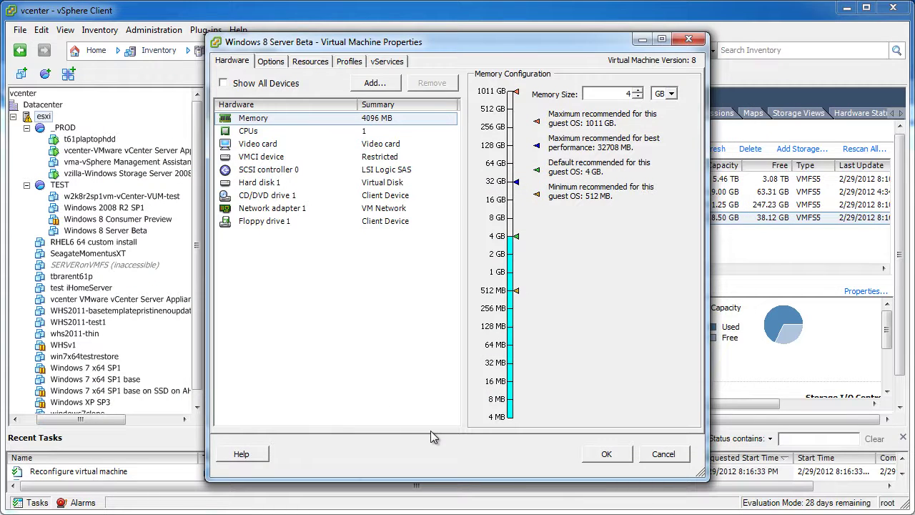
Point CD/DVD drive 1 at the 8250.0 Windows 8 Beta ISO in LSI-RAID5's iso folder
left_click(271, 208)
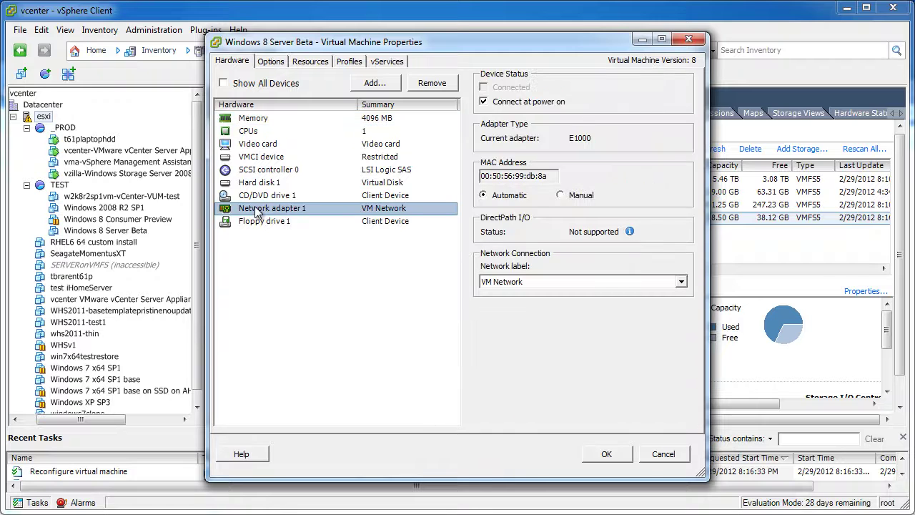
left_click(259, 197)
left_click(504, 240)
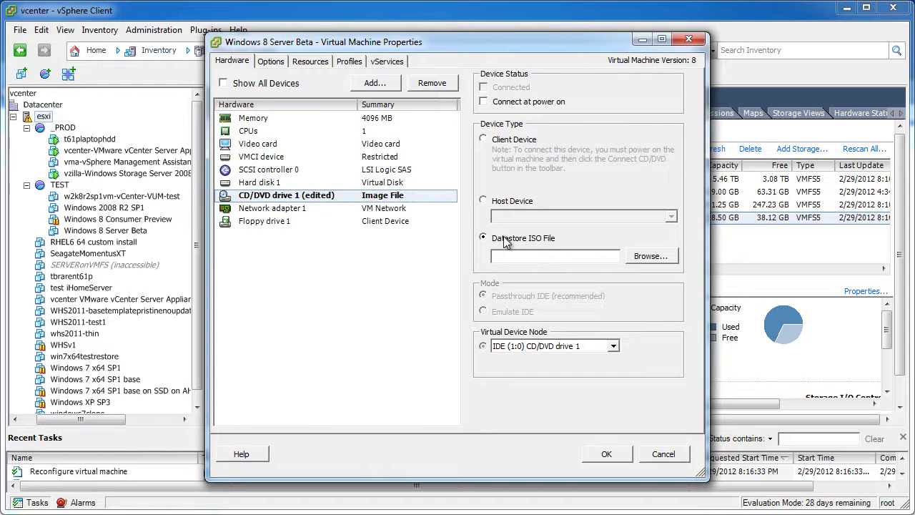
left_click(632, 261)
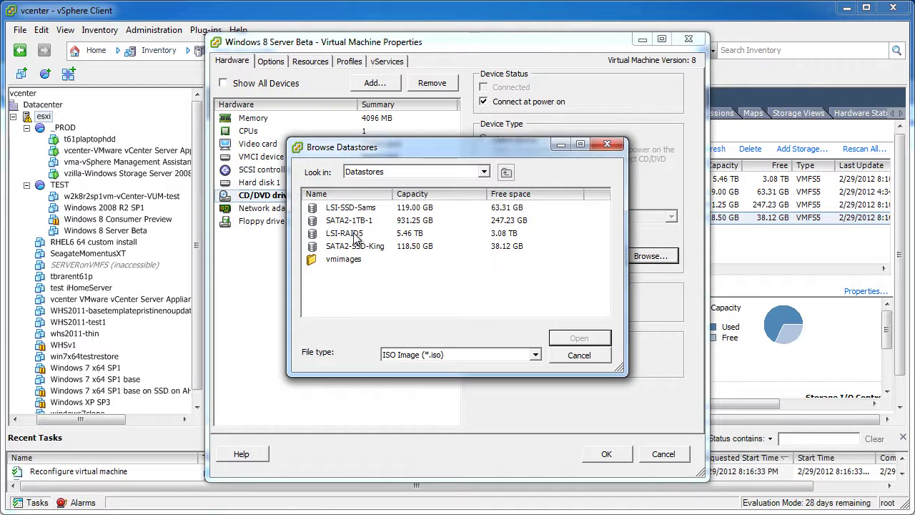
double_click(354, 234)
left_click(354, 271)
left_click(336, 194)
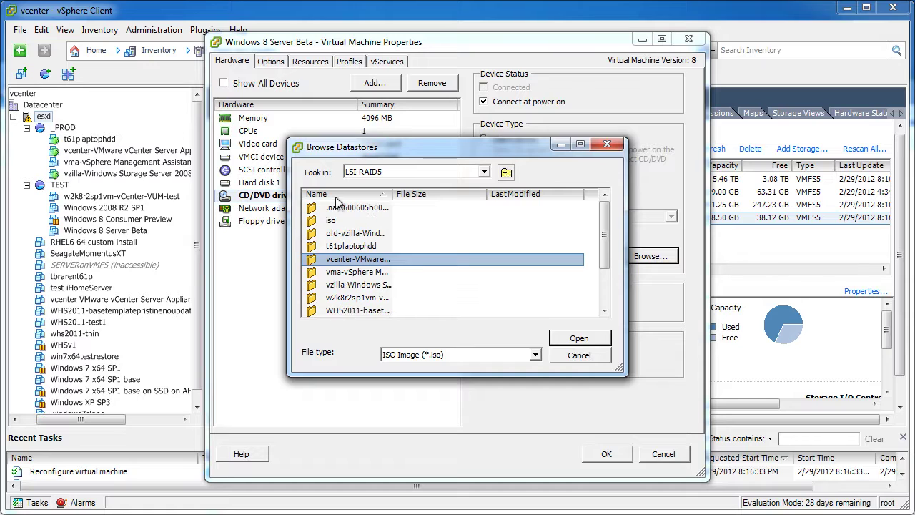
double_click(336, 220)
left_click(336, 208)
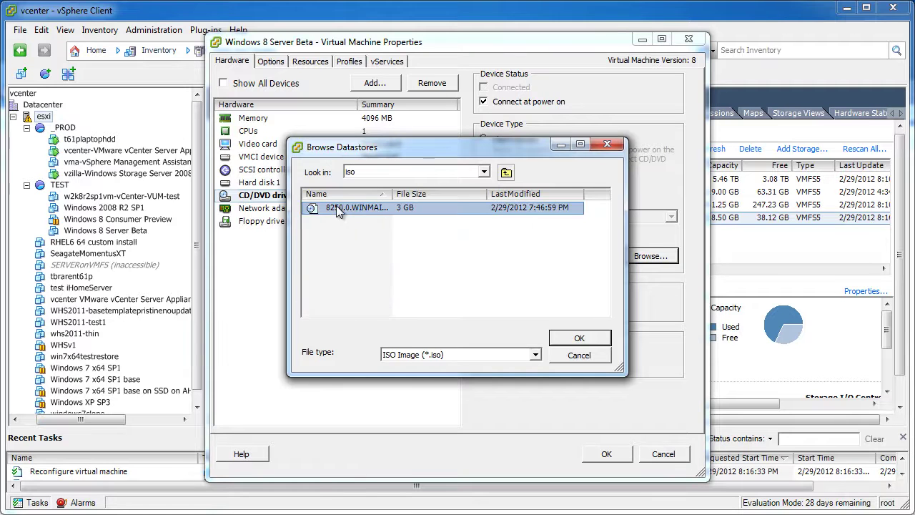
left_click(579, 337)
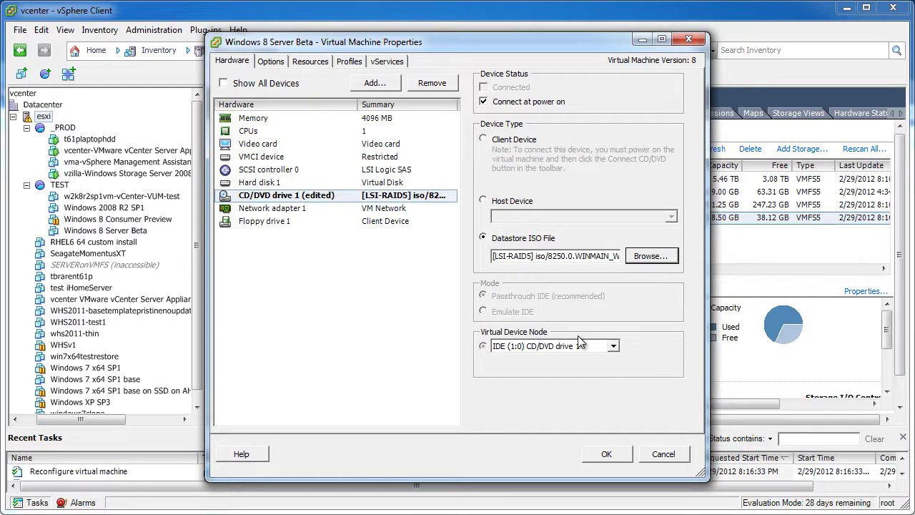
left_click(250, 132)
Set 2 cores per socket and auto-detect video card settings, then apply the VM property changes
left_click(634, 105)
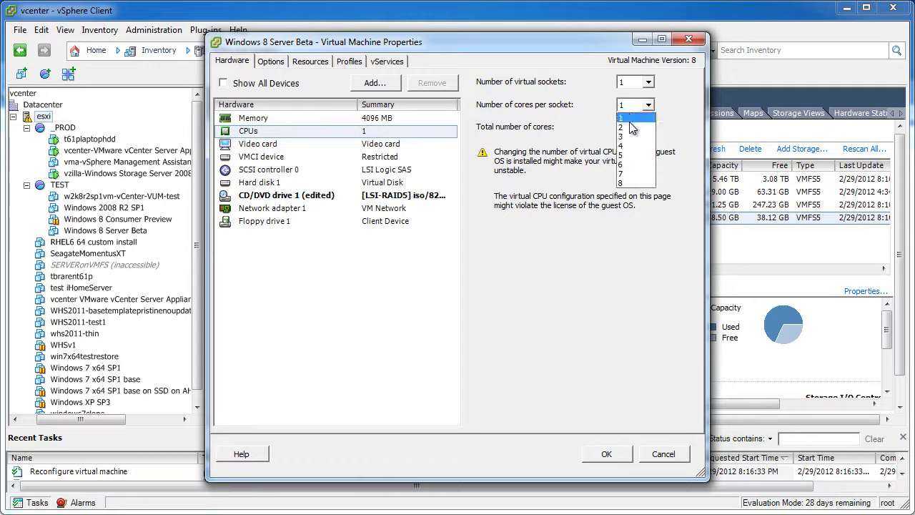
left_click(628, 123)
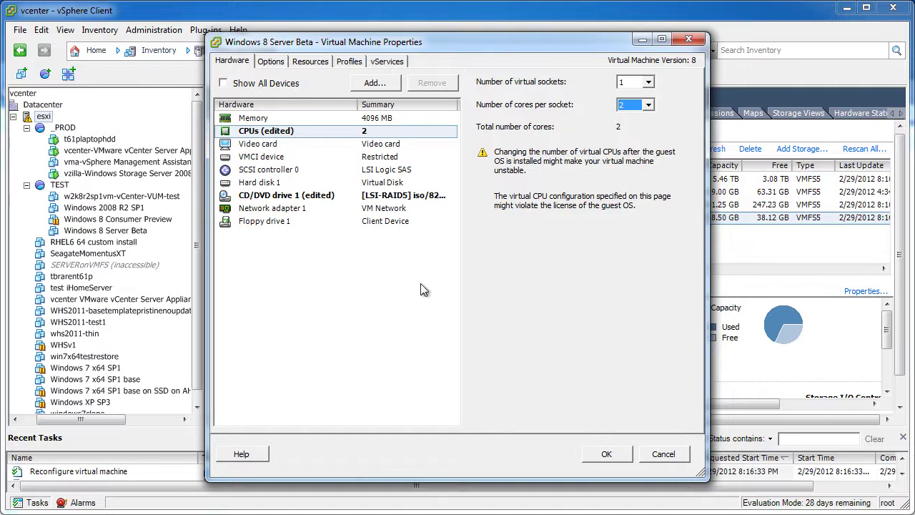
left_click(259, 146)
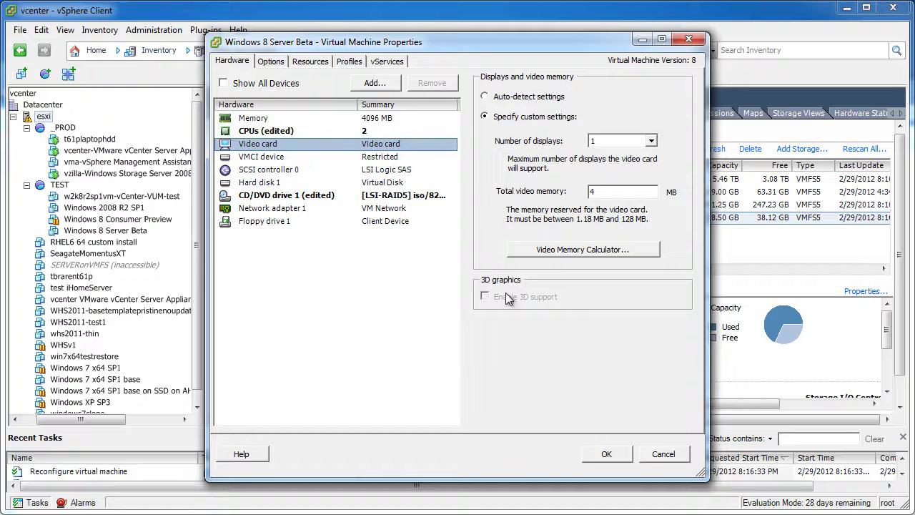
left_click(486, 95)
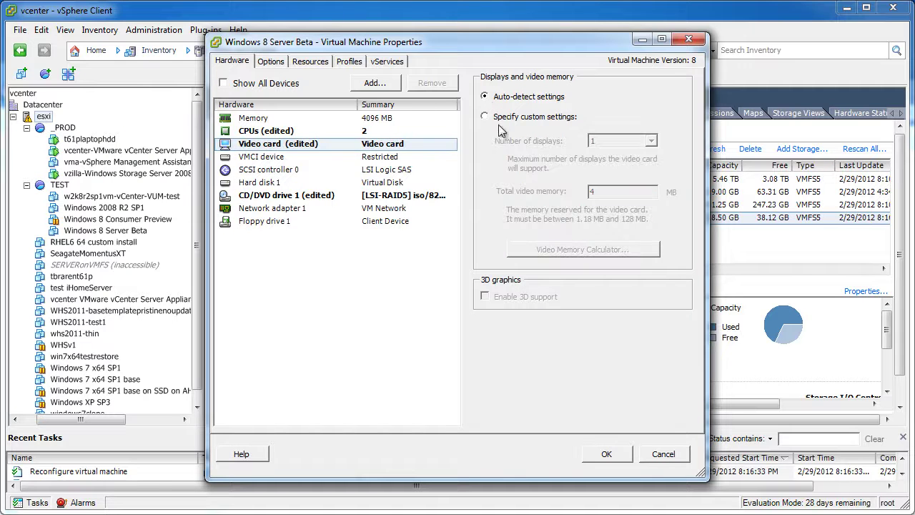
left_click(605, 454)
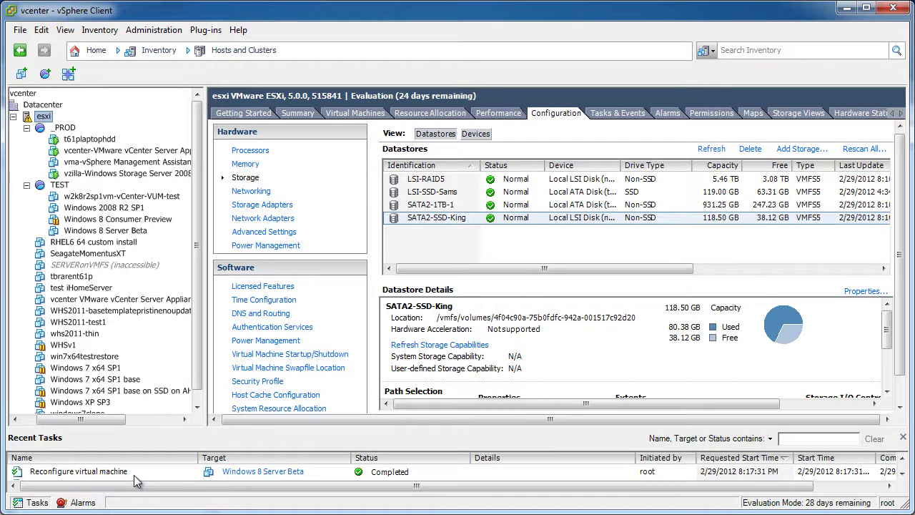
right_click(100, 231)
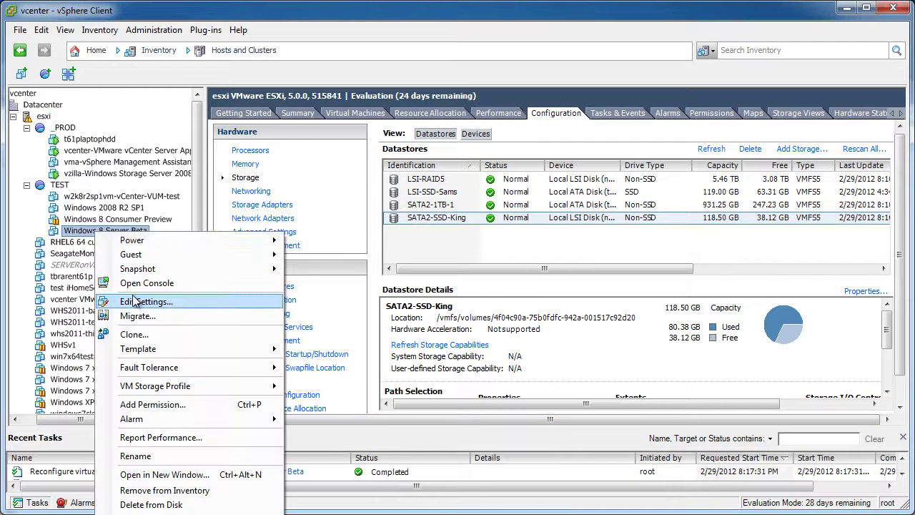
left_click(136, 301)
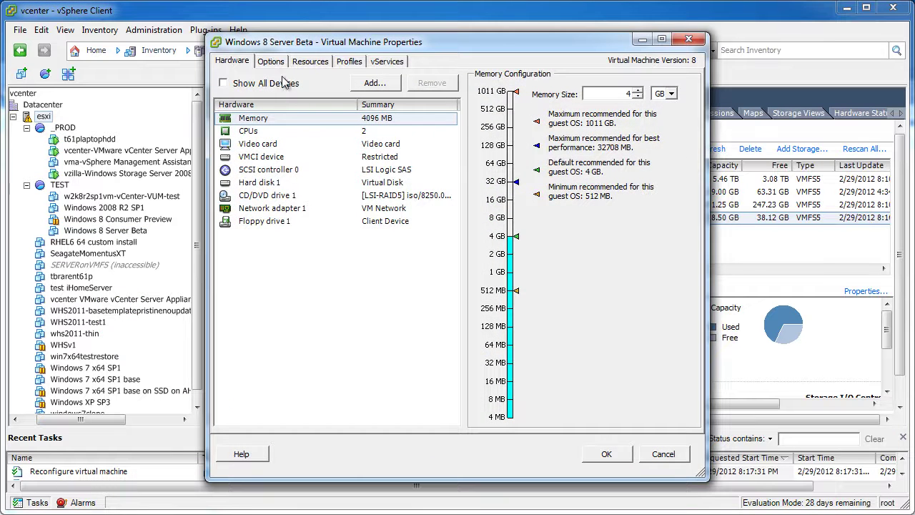
left_click(270, 62)
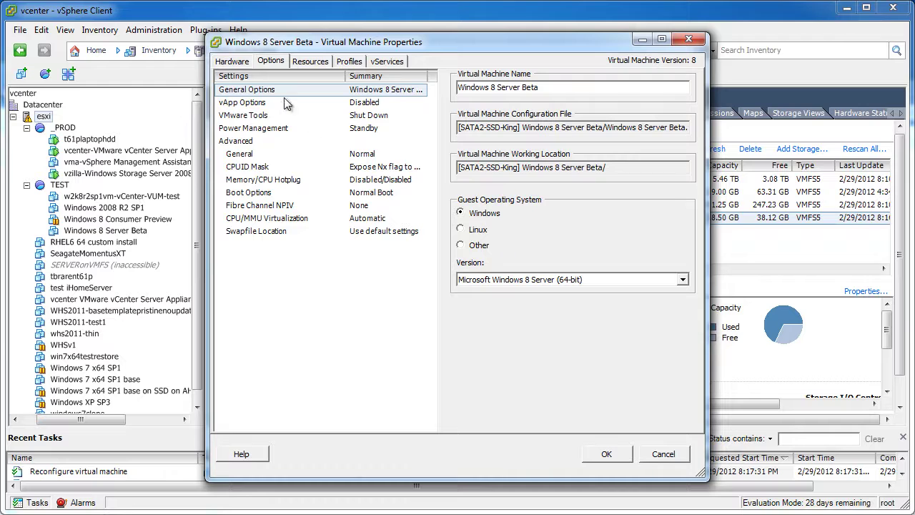
left_click(227, 62)
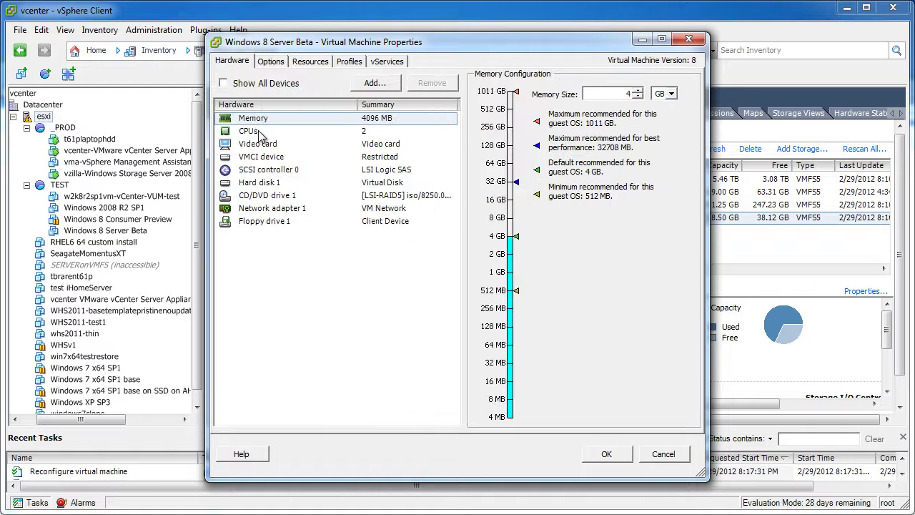
left_click(264, 146)
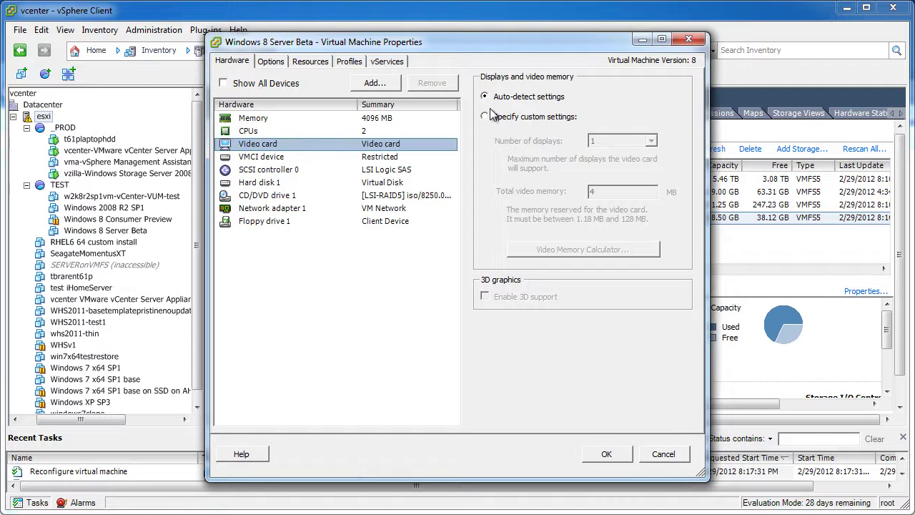
left_click(608, 453)
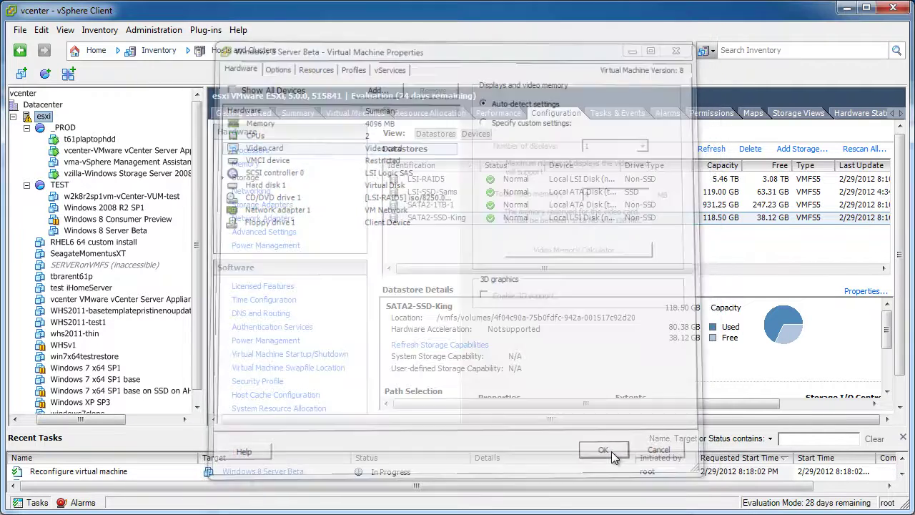
right_click(97, 231)
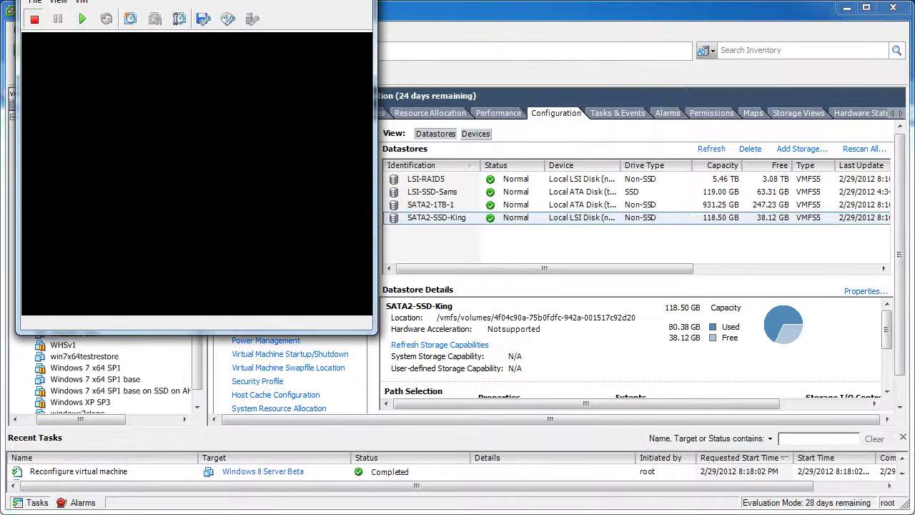
Power on the VM and minimize the datastore browser and other windows so the console shows
left_click(64, 11)
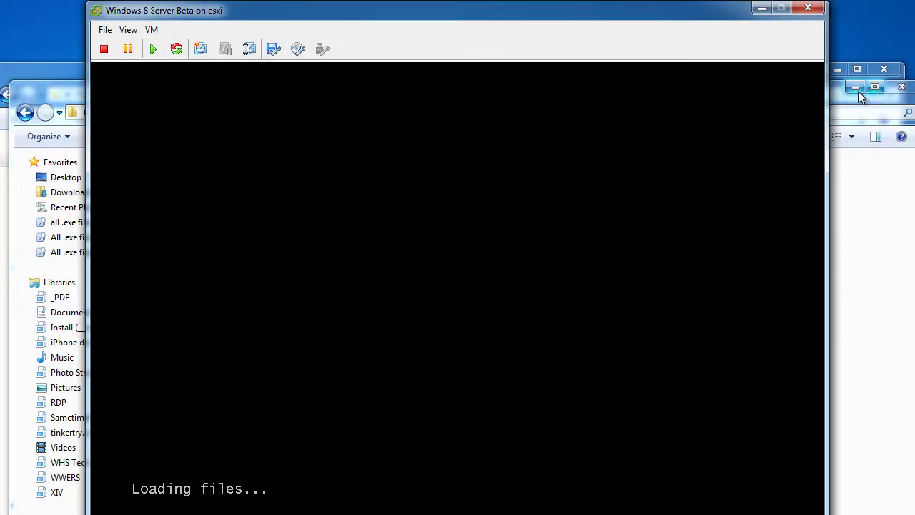
left_click(855, 86)
left_click(837, 70)
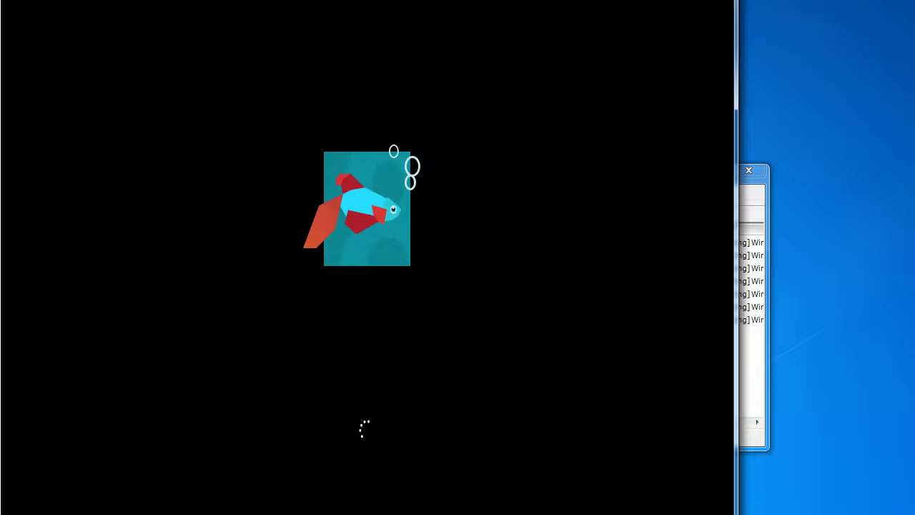
left_click(766, 183)
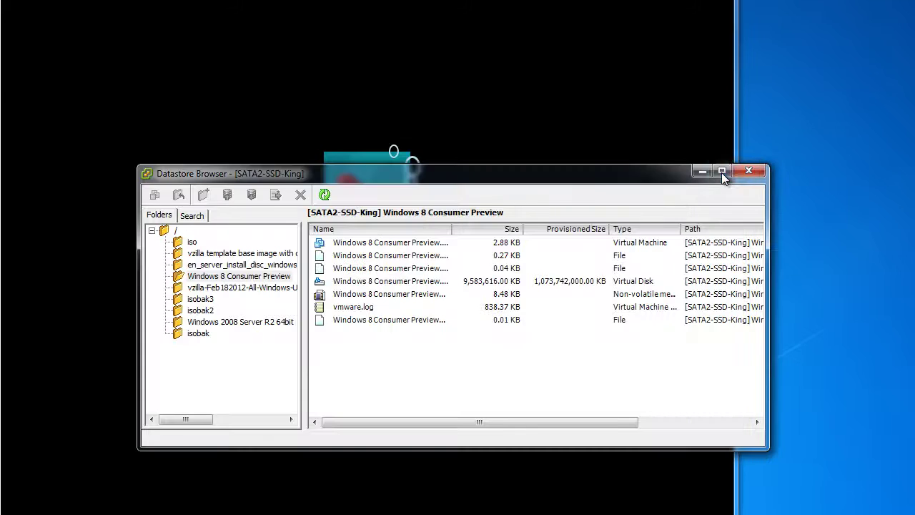
left_click(705, 173)
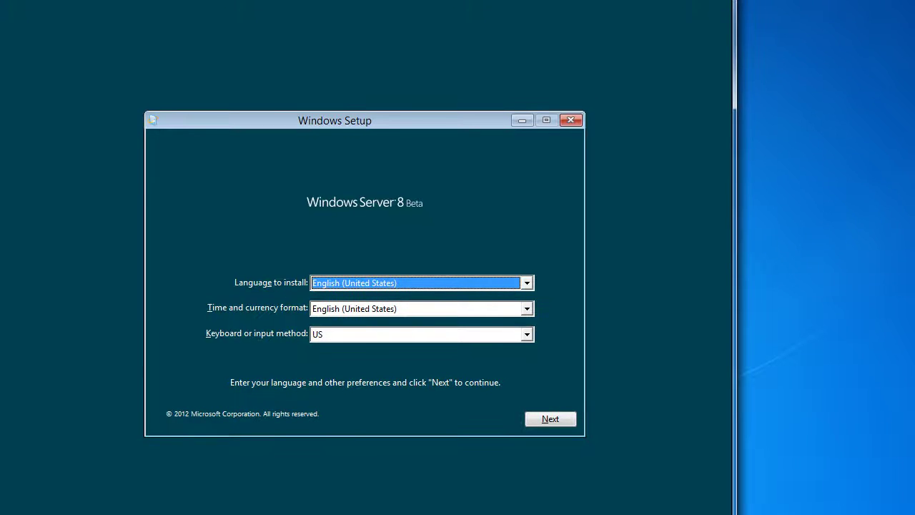
Move the console window up, accept the language settings, and begin installing Windows
left_click_drag(364, 31, 366, 0)
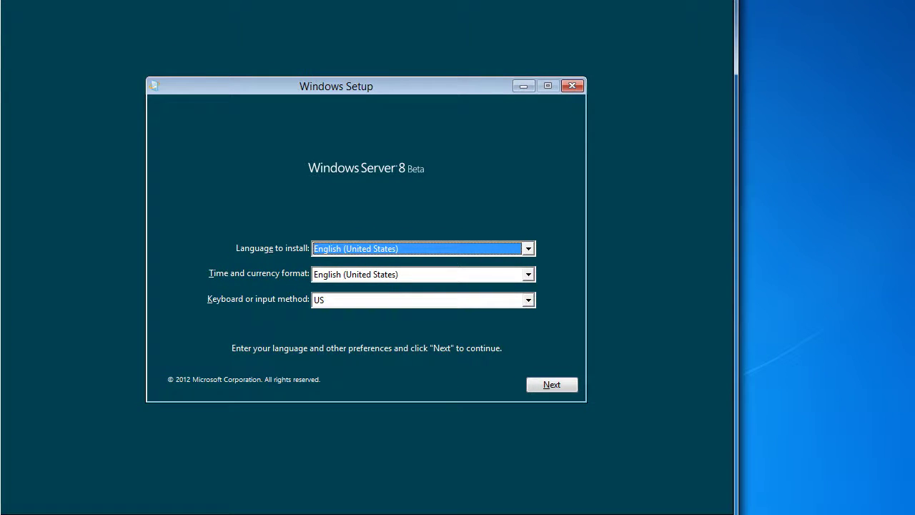
left_click_drag(366, 0, 365, 0)
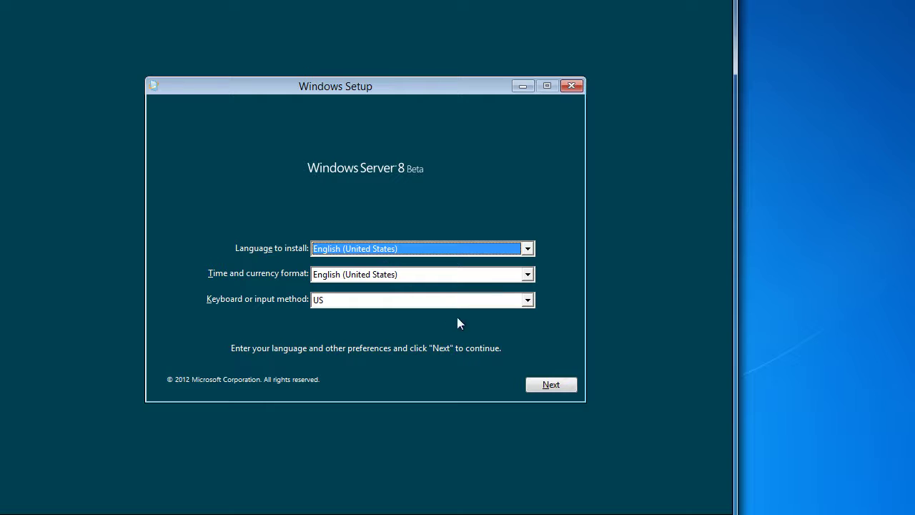
left_click(551, 387)
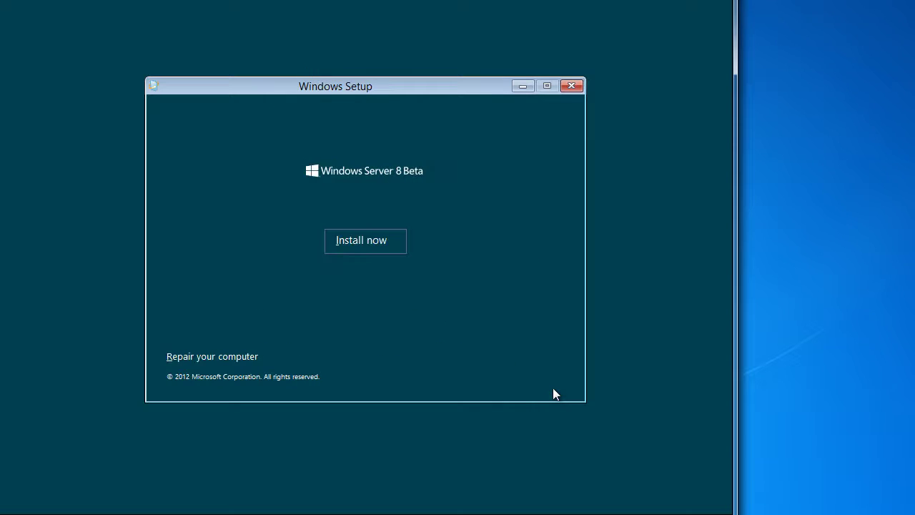
left_click(379, 245)
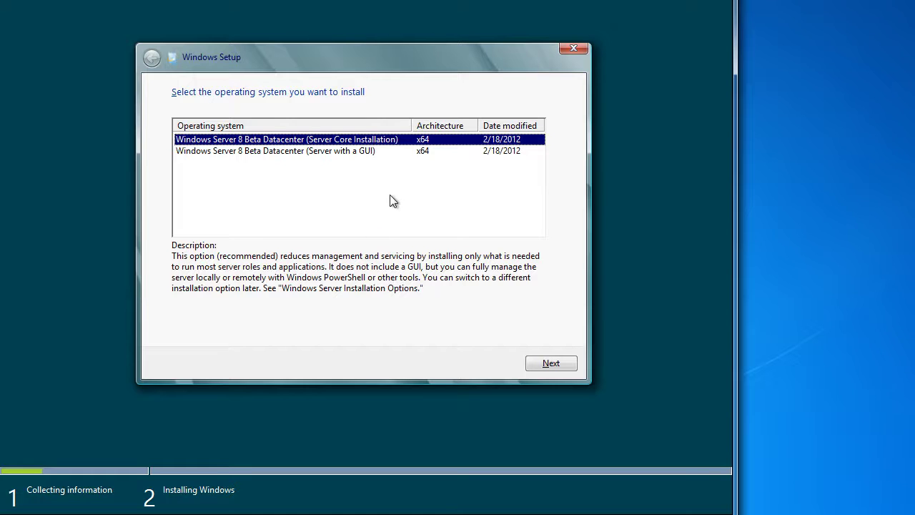
Choose Server with a GUI, accept the license, and custom-install onto Drive 0's unallocated space
left_click(386, 152)
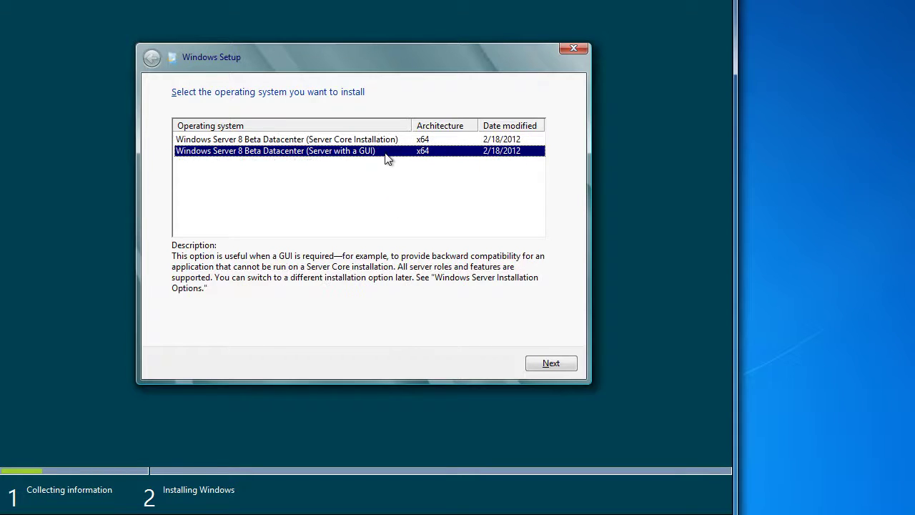
left_click(564, 364)
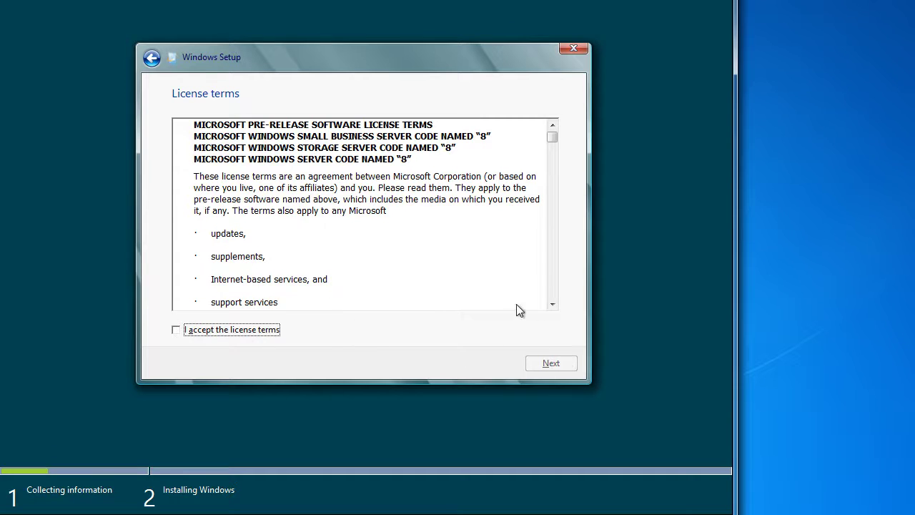
scroll(556, 296, "down", 20)
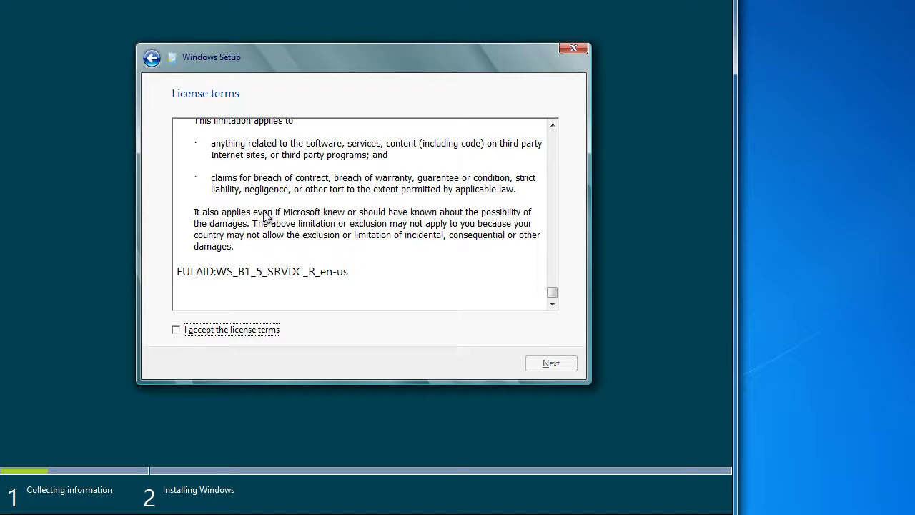
left_click(241, 329)
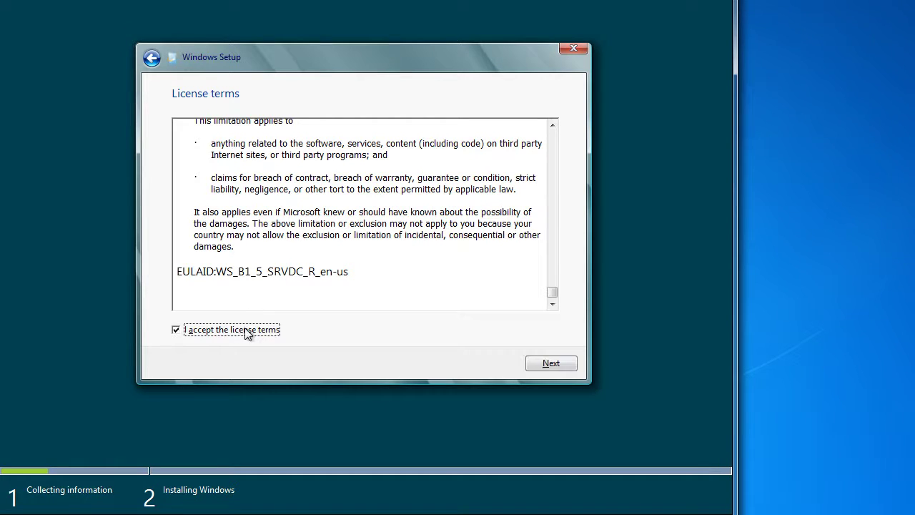
left_click(561, 371)
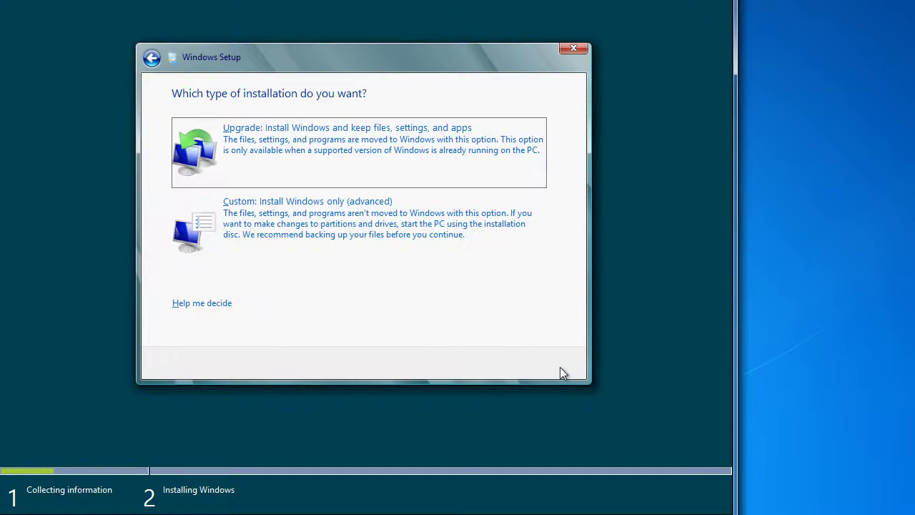
left_click(421, 255)
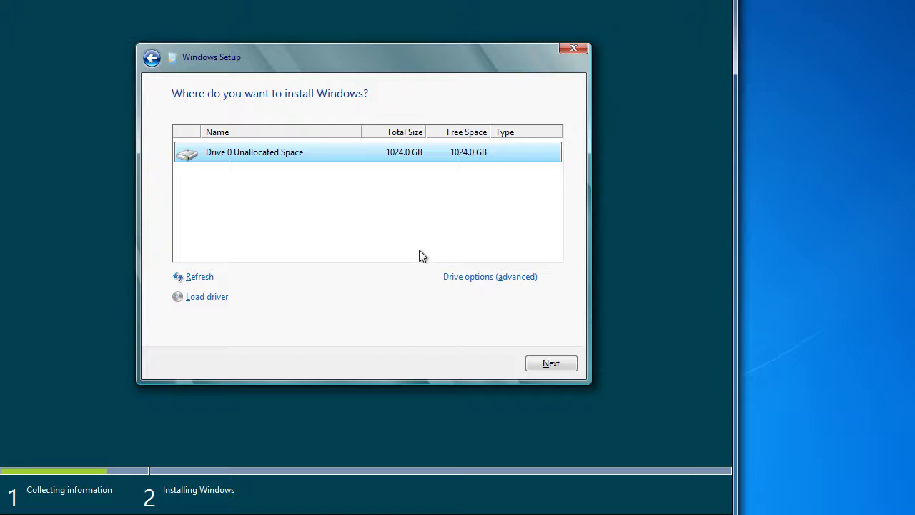
left_click(555, 367)
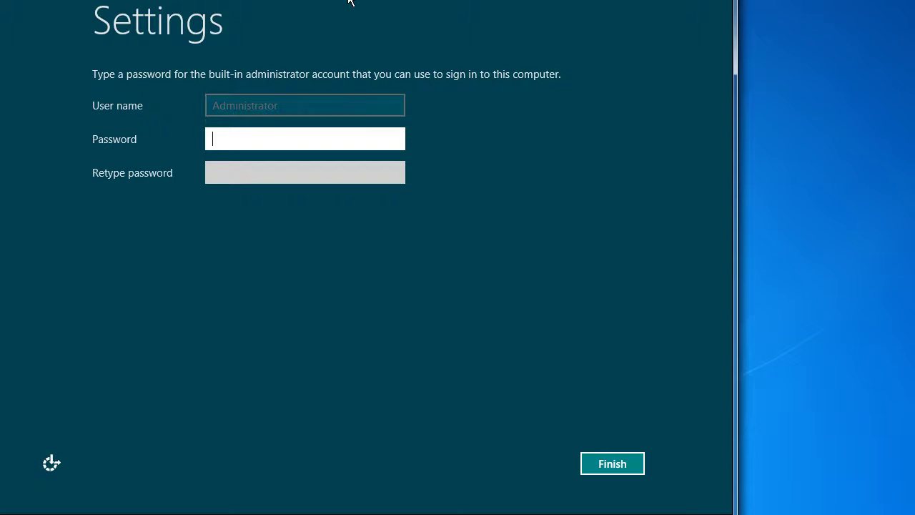
Enter the new Administrator password in both password fields and submit it
type("P@ssw0rd")
key("Tab")
type("P@ssw0rd")
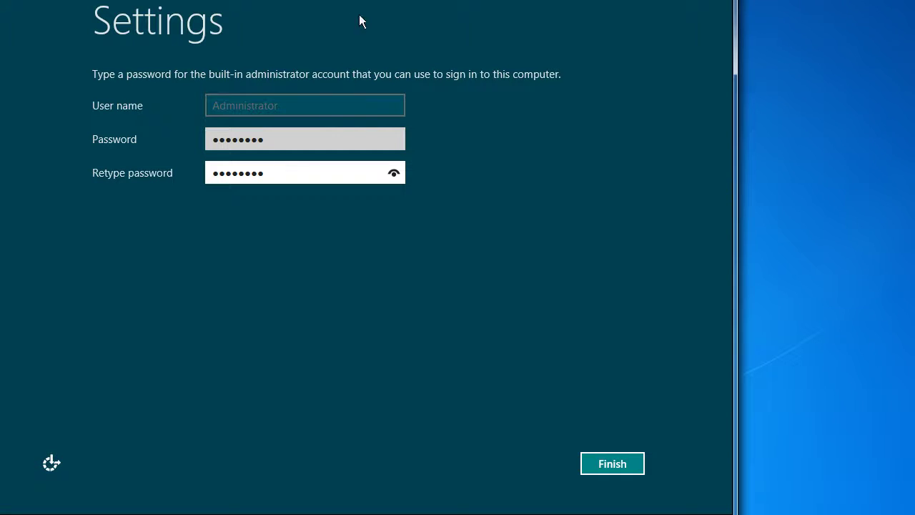
left_click(612, 463)
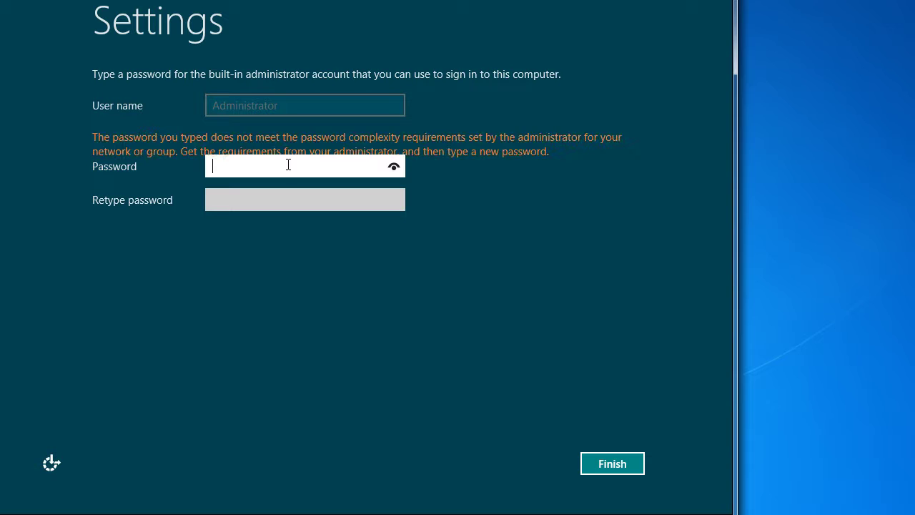
After the mismatch error, re-enter the password in both fields and finish setup
type("••••••••")
key("Tab")
type("••••••••")
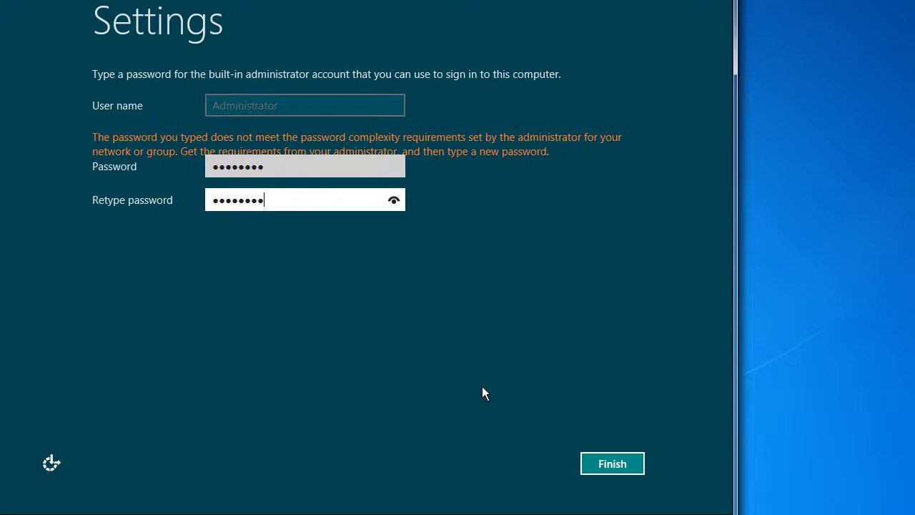
left_click(632, 464)
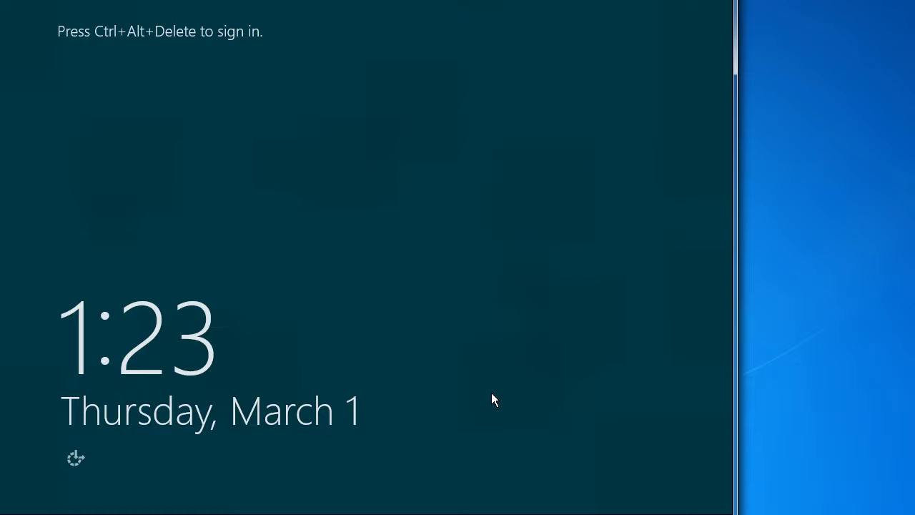
Sign in as Administrator, accept Windows Error Reporting, and minimize Server Manager to the desktop
key("ctrl+alt+Delete")
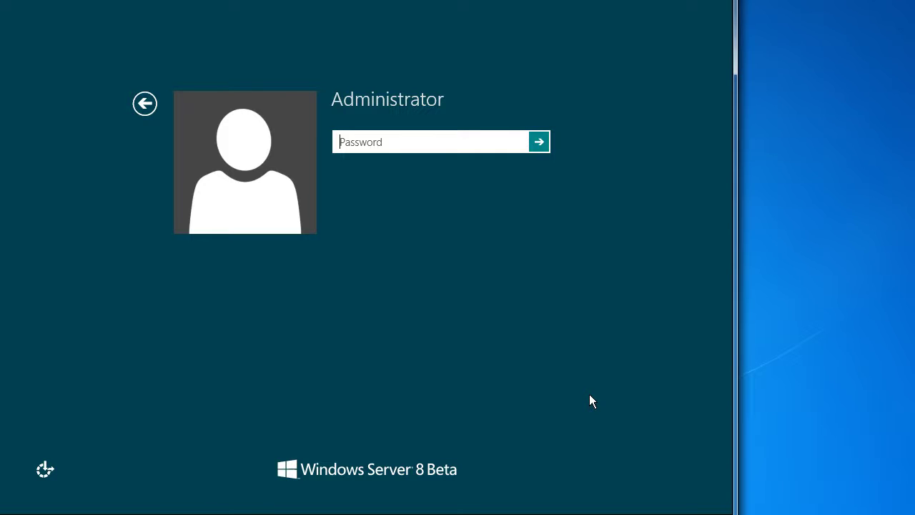
type("••••••••")
key("Return")
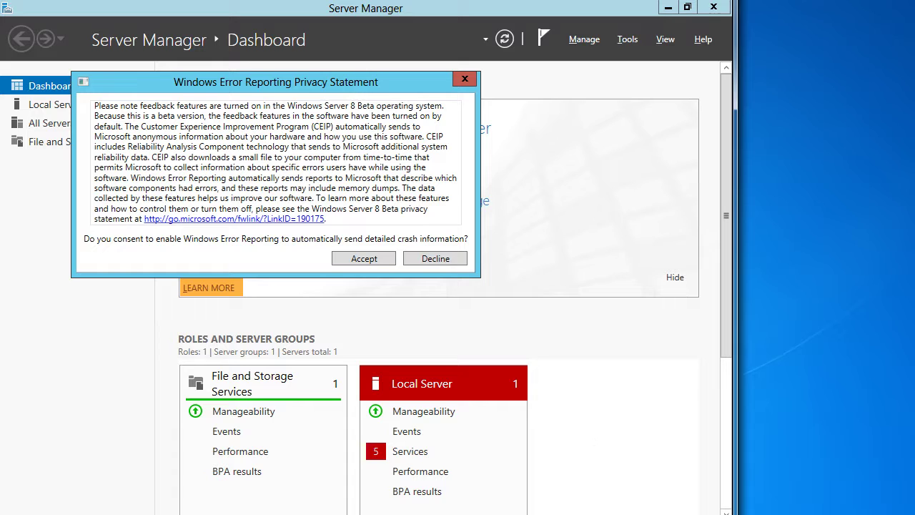
left_click(363, 259)
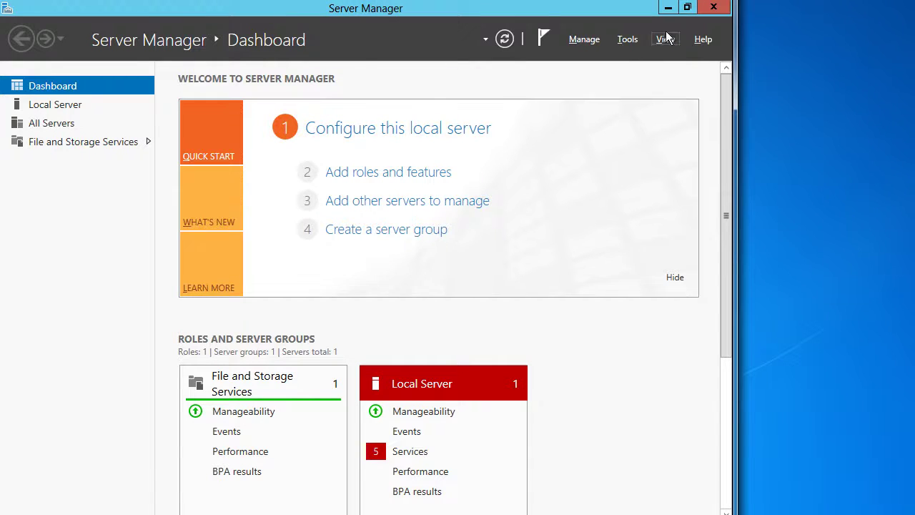
left_click(667, 9)
Pick 1280 by 720 from the adapter's List All Modes and keep the new resolution
right_click(255, 225)
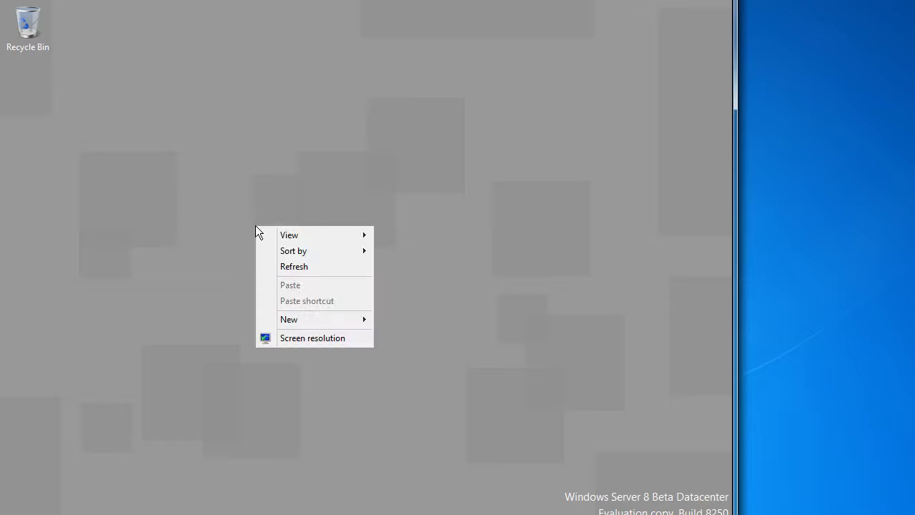
left_click(321, 339)
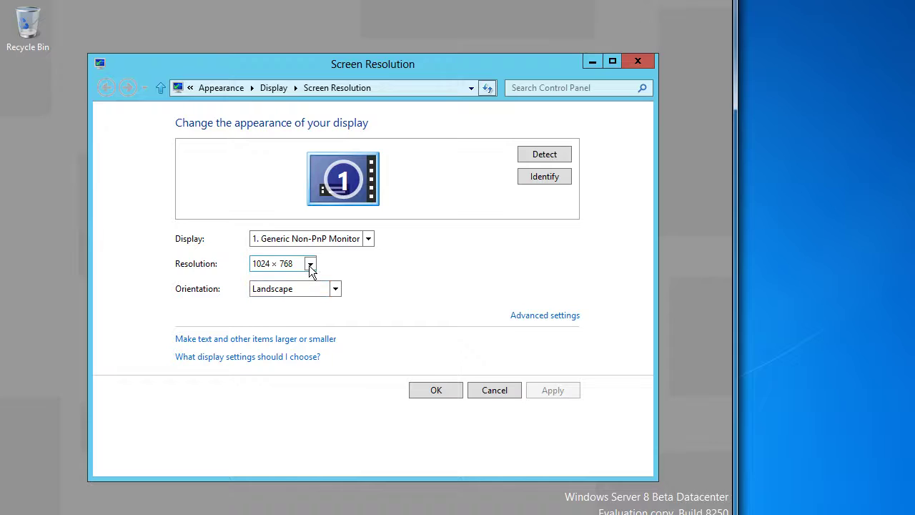
left_click(310, 265)
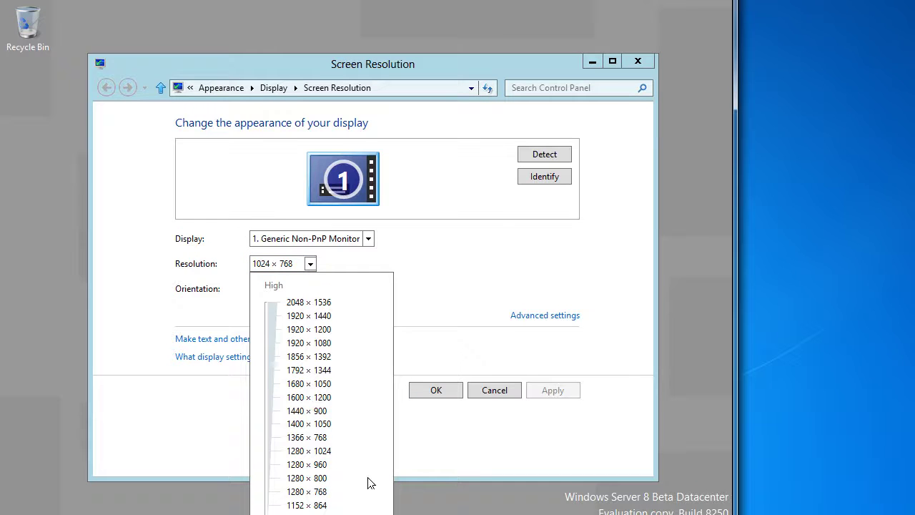
left_click(543, 315)
left_click(545, 315)
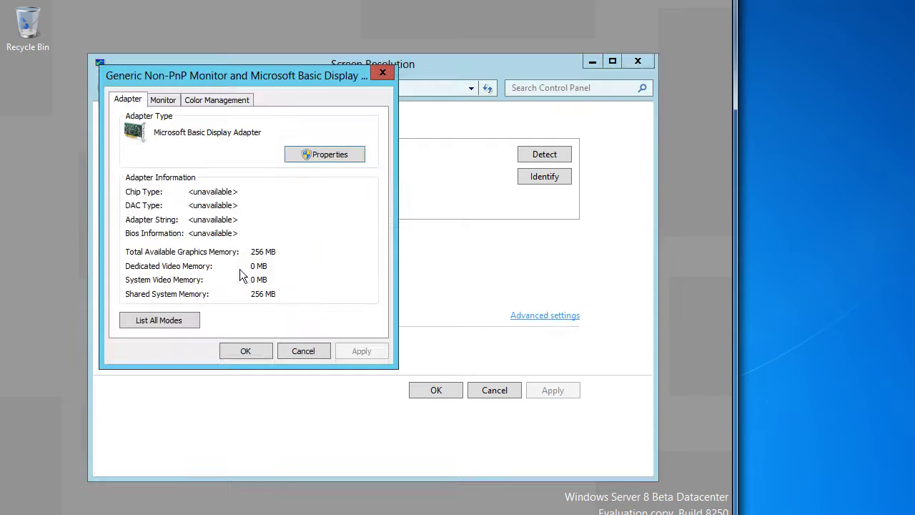
left_click(161, 320)
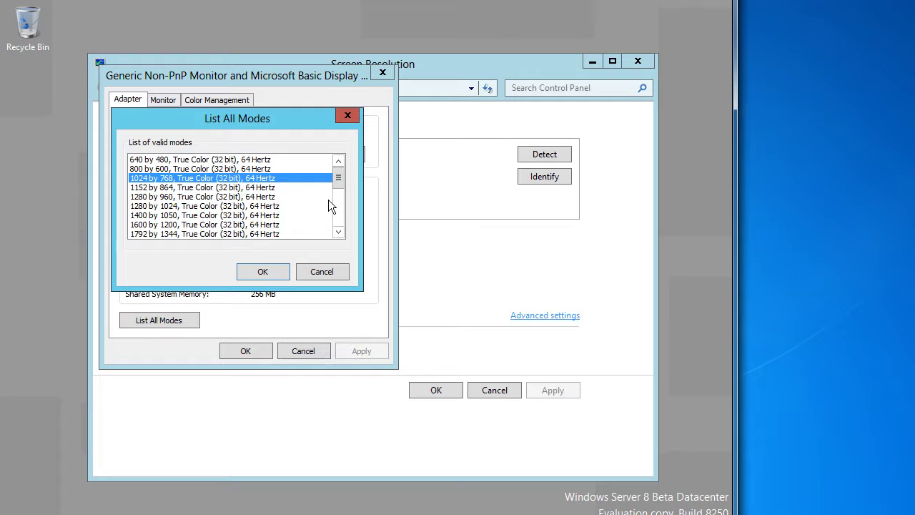
left_click_drag(340, 183, 344, 210)
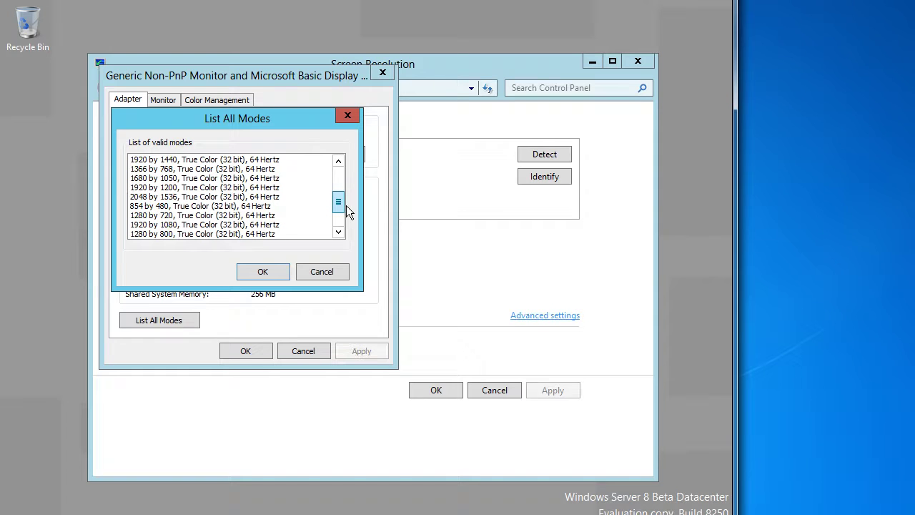
left_click(247, 215)
left_click(261, 271)
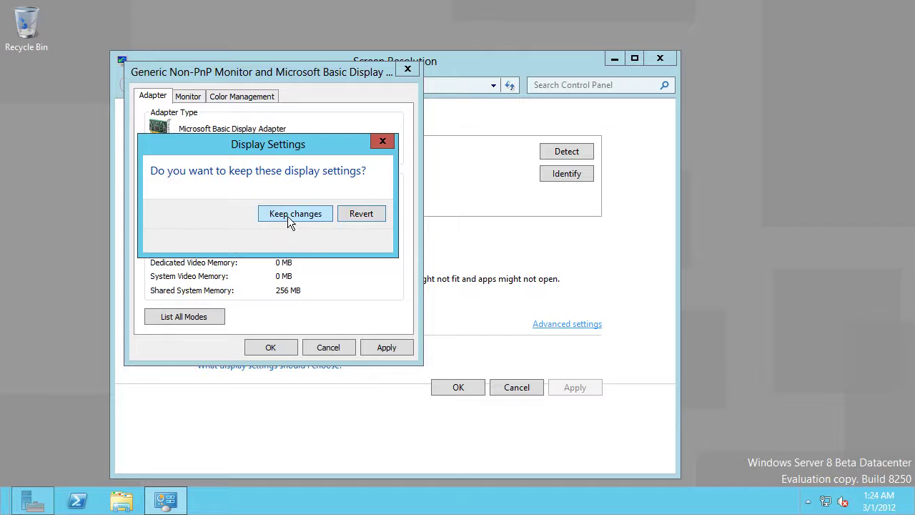
left_click(290, 215)
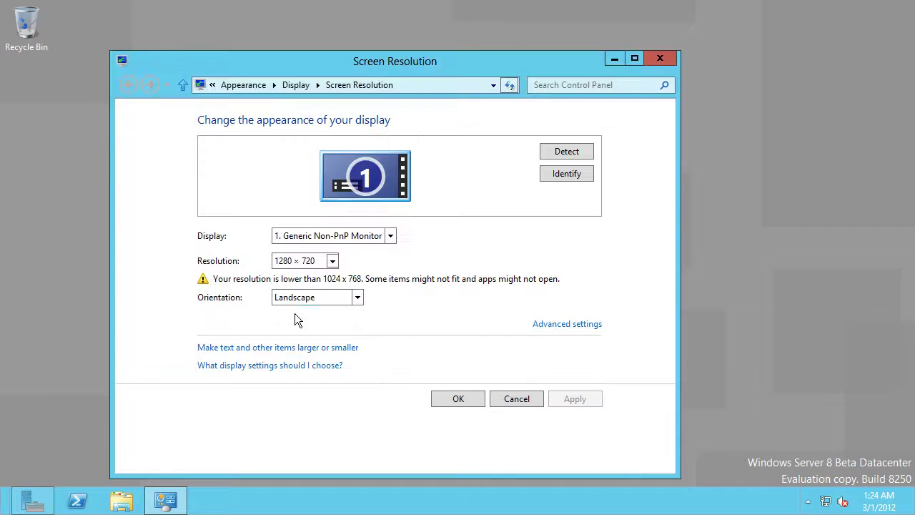
left_click(457, 399)
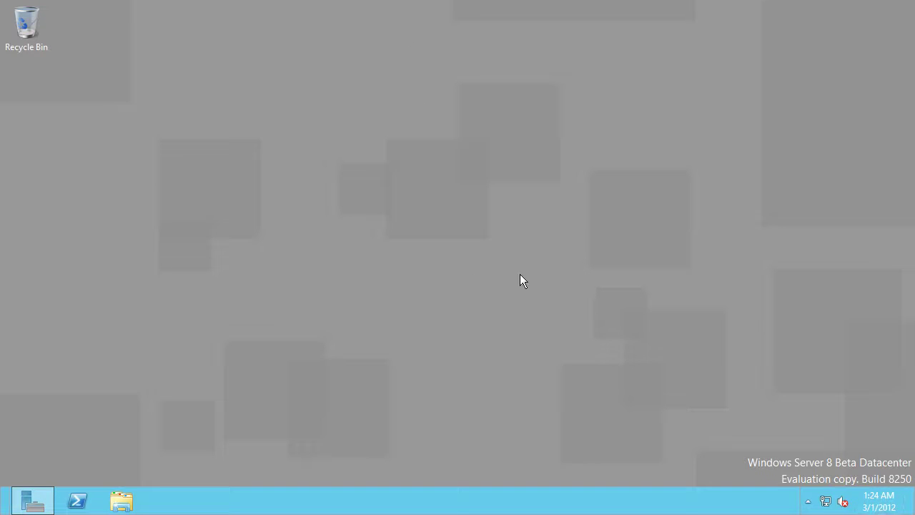
mouse_move(35, 504)
left_click(41, 501)
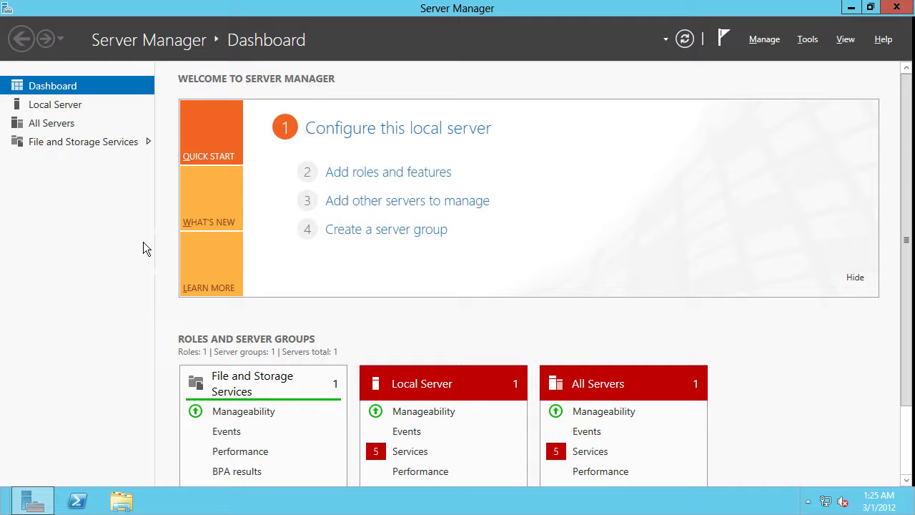
left_click(122, 500)
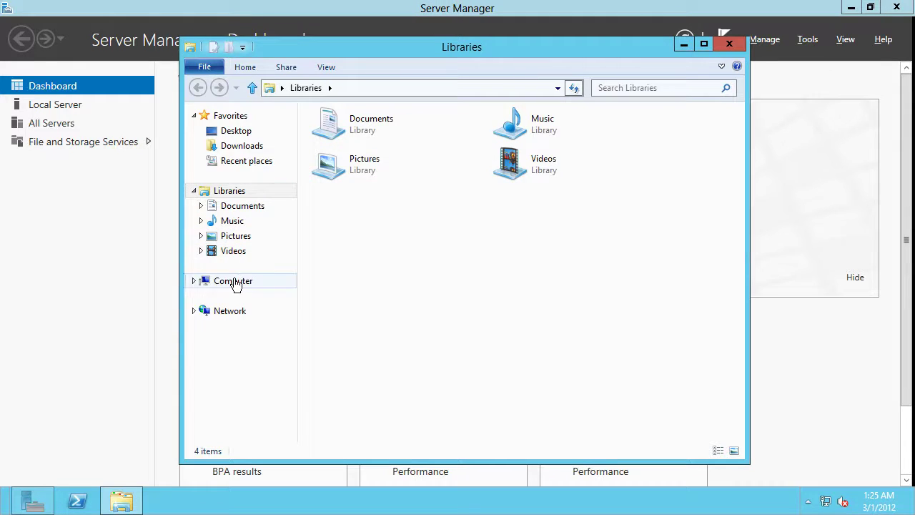
left_click(232, 282)
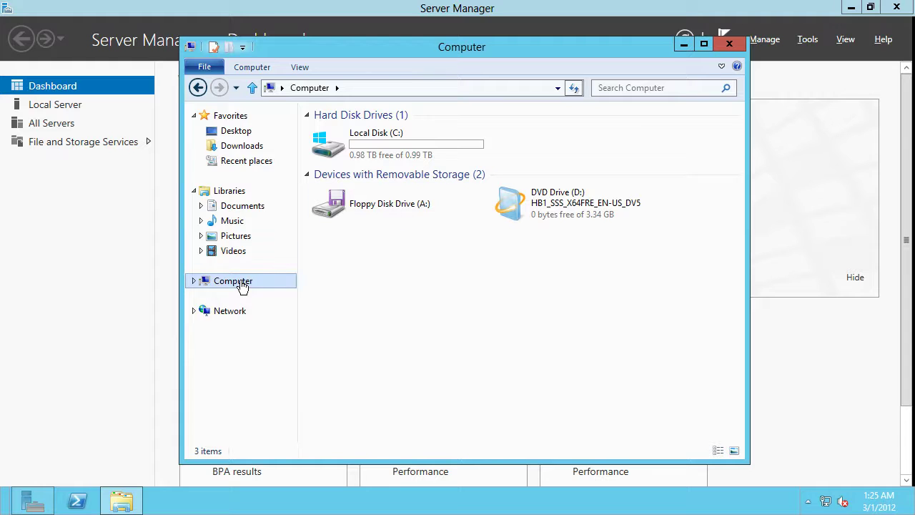
right_click(241, 281)
left_click(281, 308)
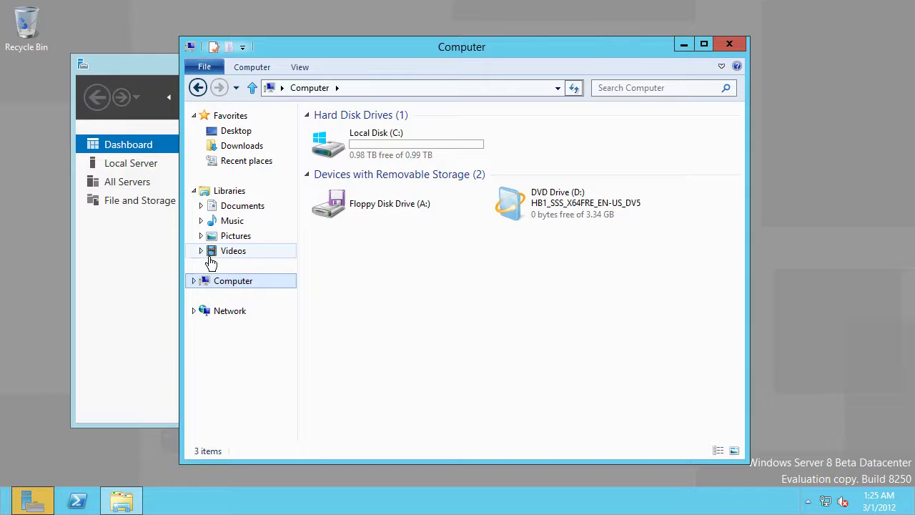
left_click(152, 261)
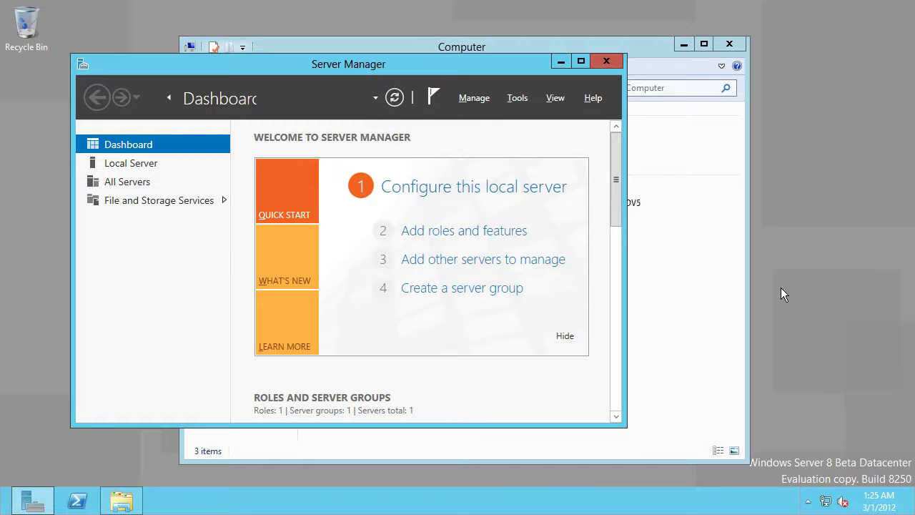
left_click(667, 288)
right_click(224, 277)
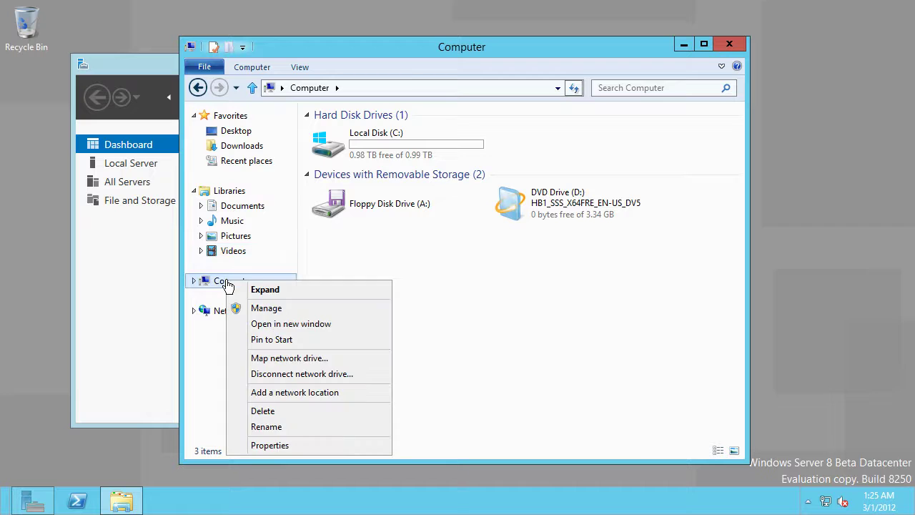
left_click(271, 304)
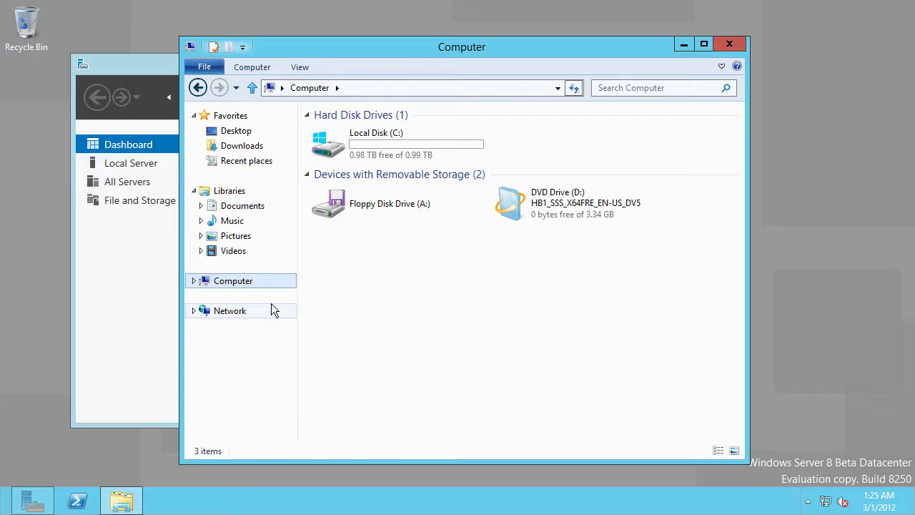
left_click(684, 44)
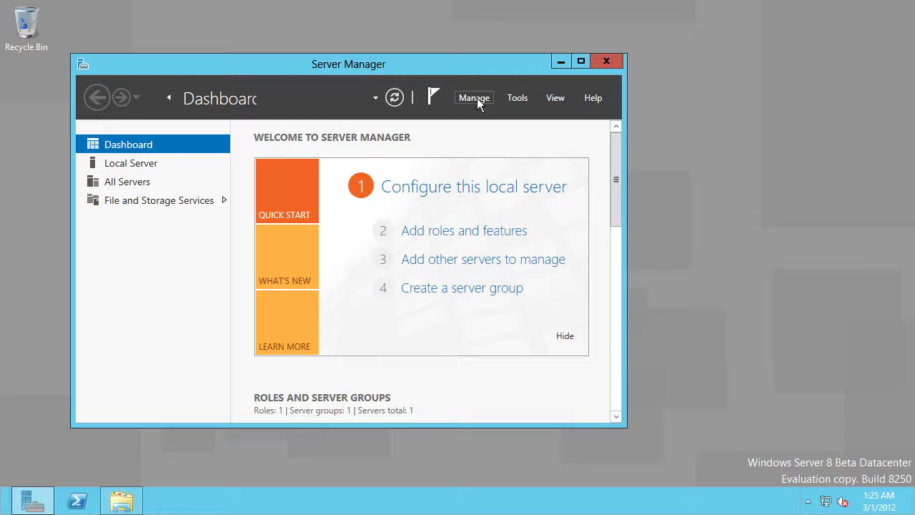
left_click(579, 63)
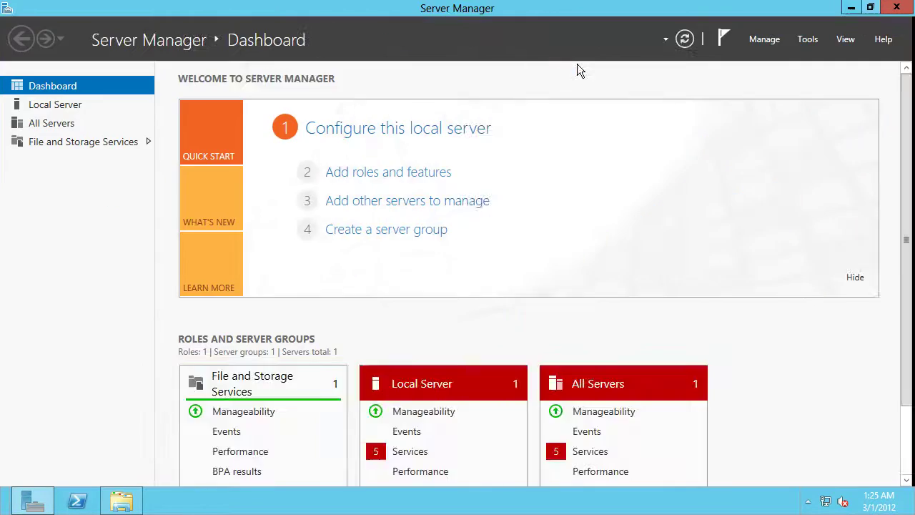
Change the Local Server's time zone to Eastern Time (US & Canada)
left_click(70, 112)
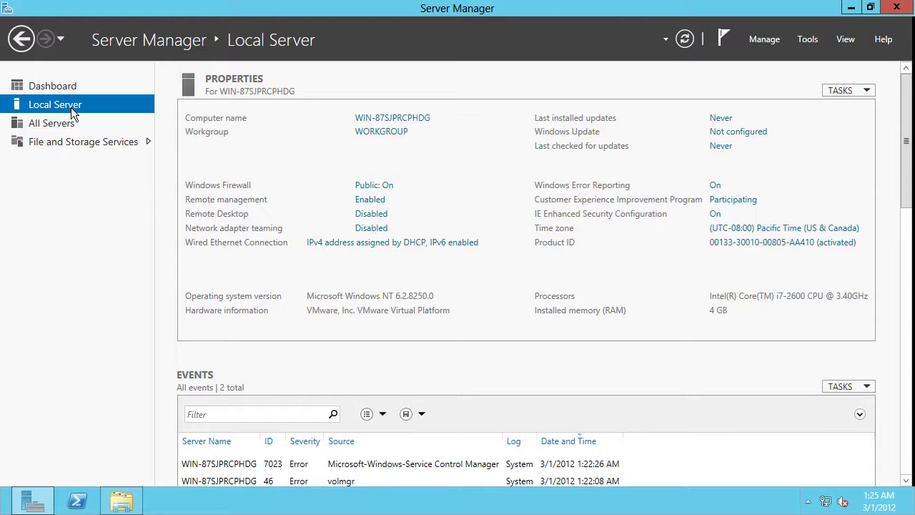
mouse_move(865, 501)
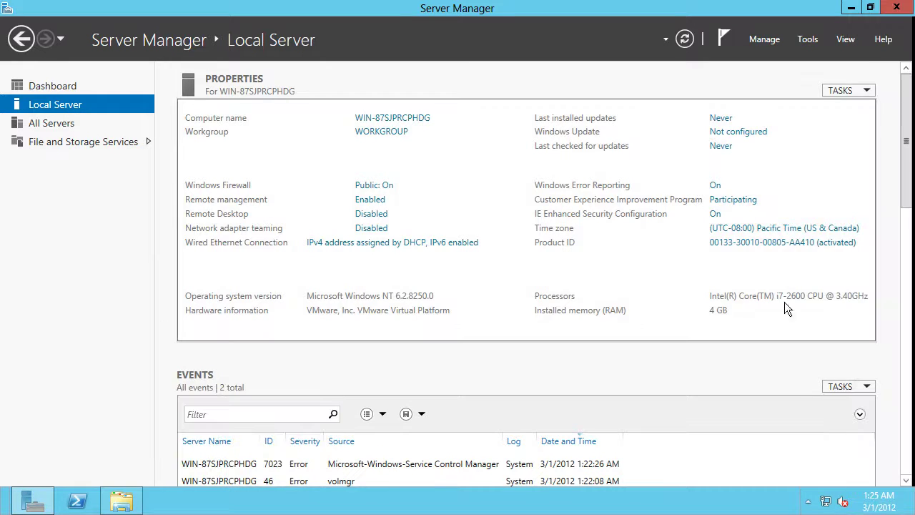
left_click(784, 229)
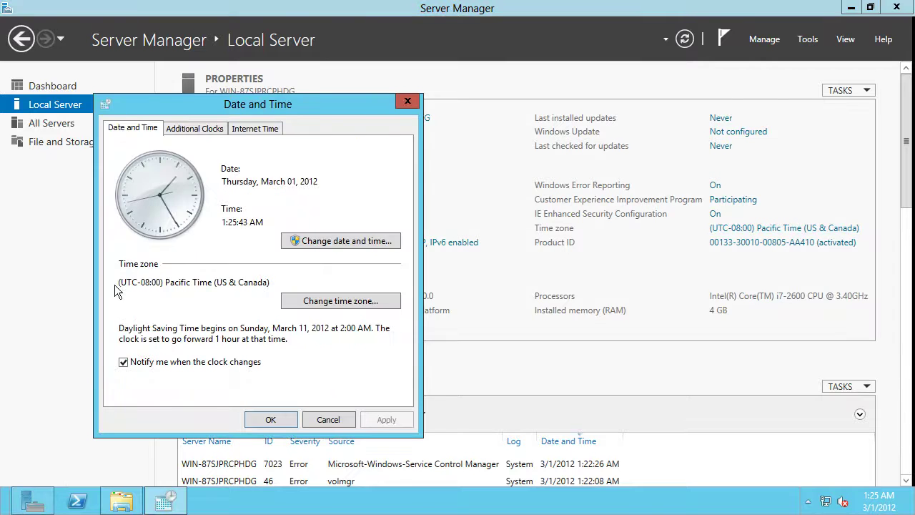
left_click(317, 301)
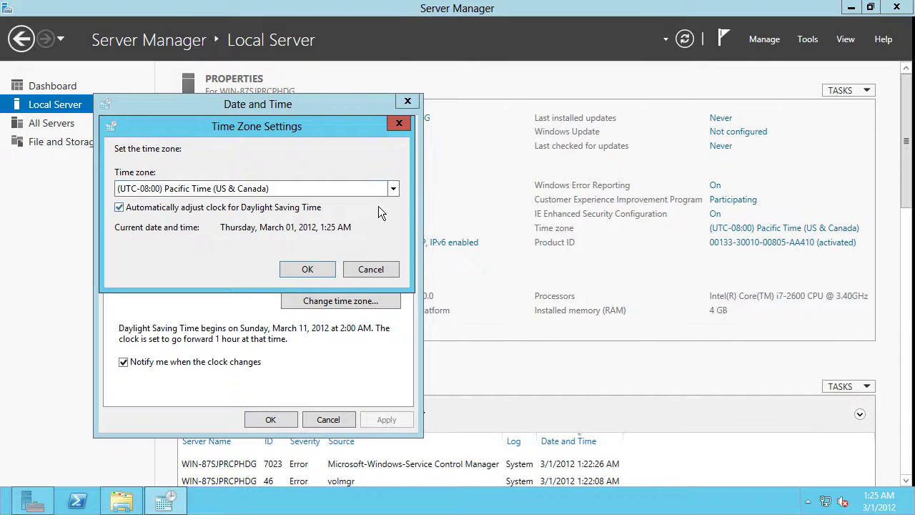
left_click(389, 190)
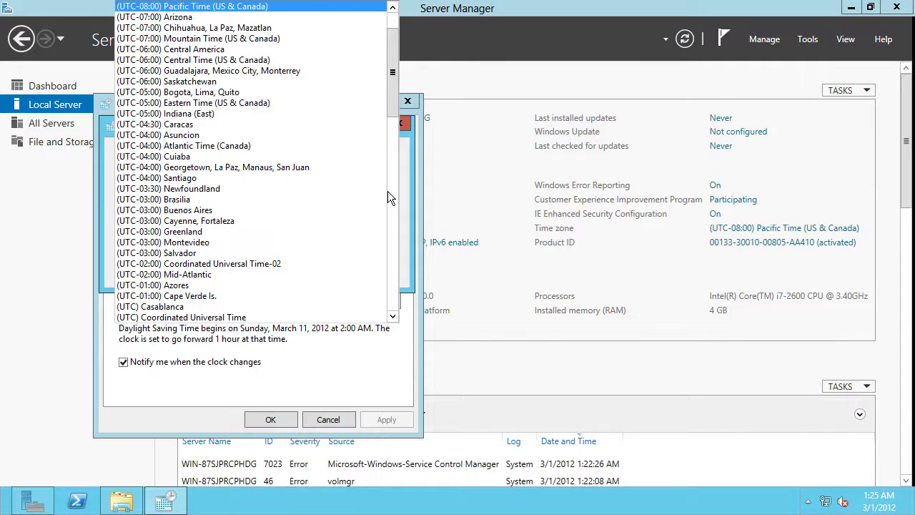
left_click(314, 103)
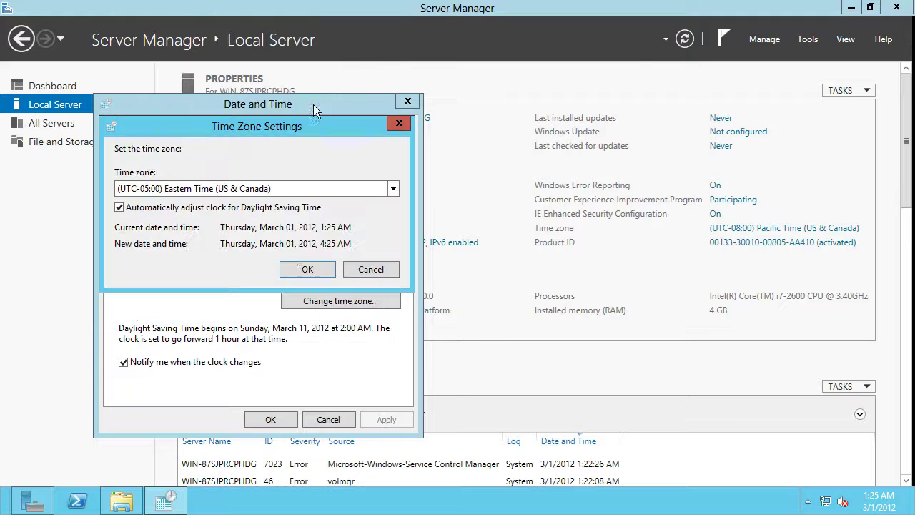
left_click(299, 272)
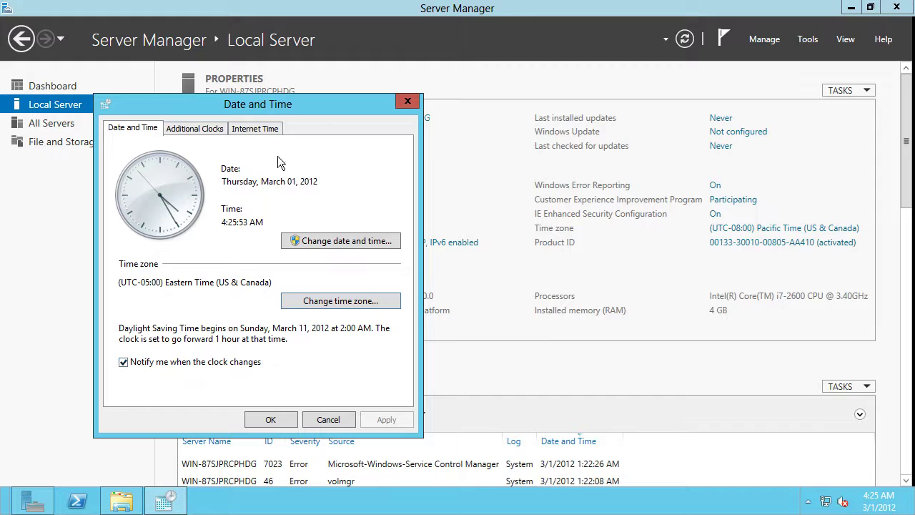
Turn off clock synchronization with an Internet time server and close Date and Time
left_click(258, 132)
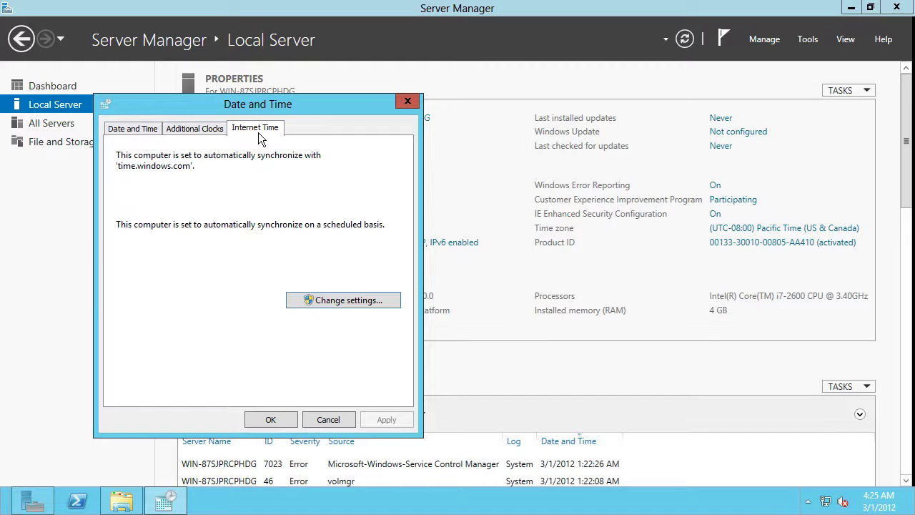
left_click(342, 304)
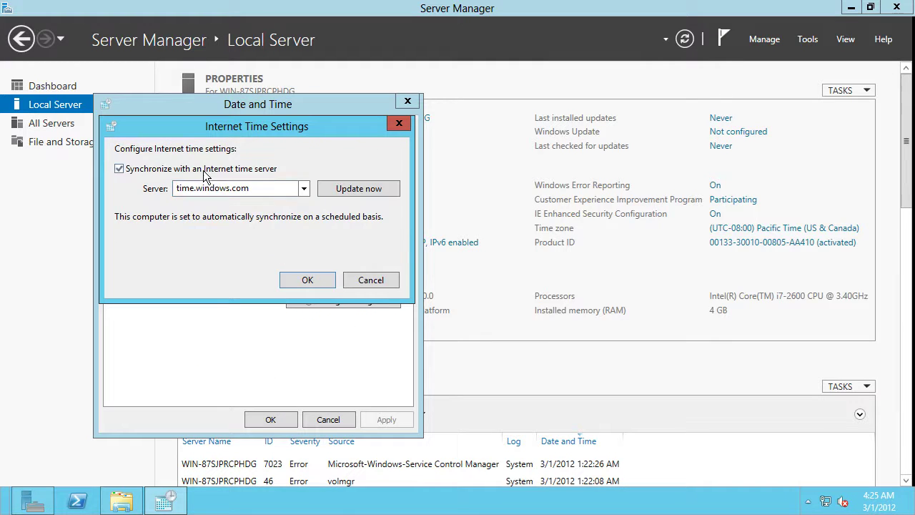
left_click(207, 170)
left_click(296, 279)
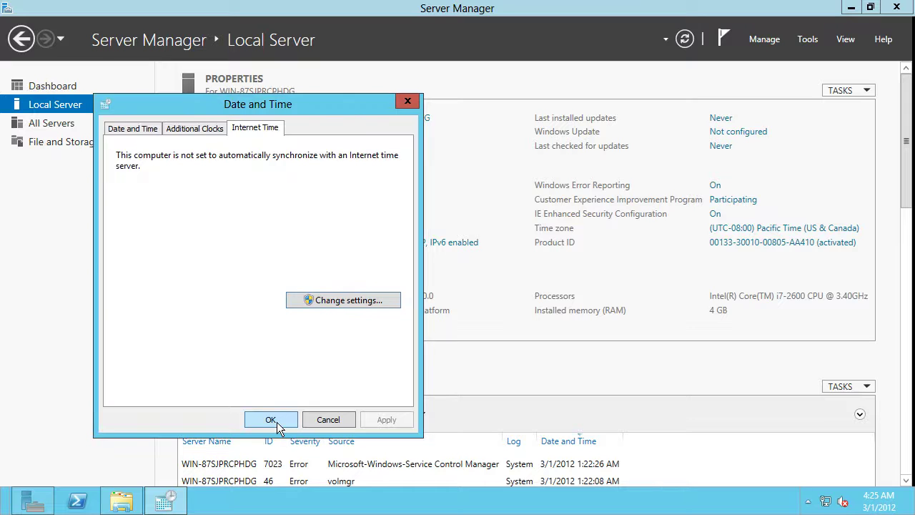
left_click(276, 421)
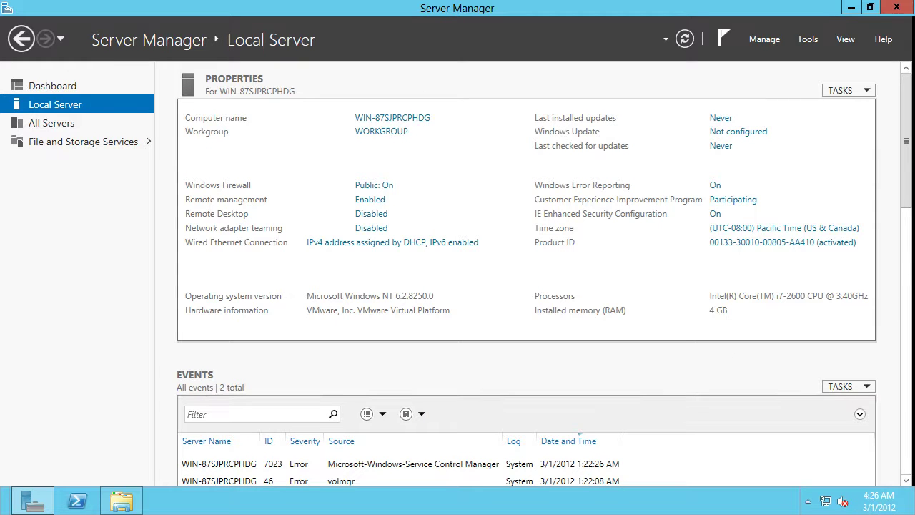
left_click_drag(905, 189, 874, 117)
Open Device Manager in Computer Management and expand Display adapters and Mice and other pointing devices
left_click(808, 40)
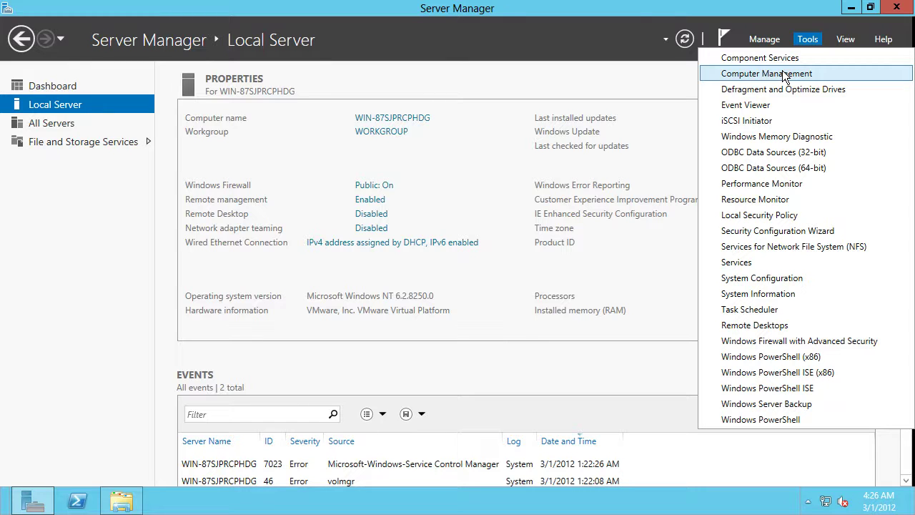
left_click(782, 73)
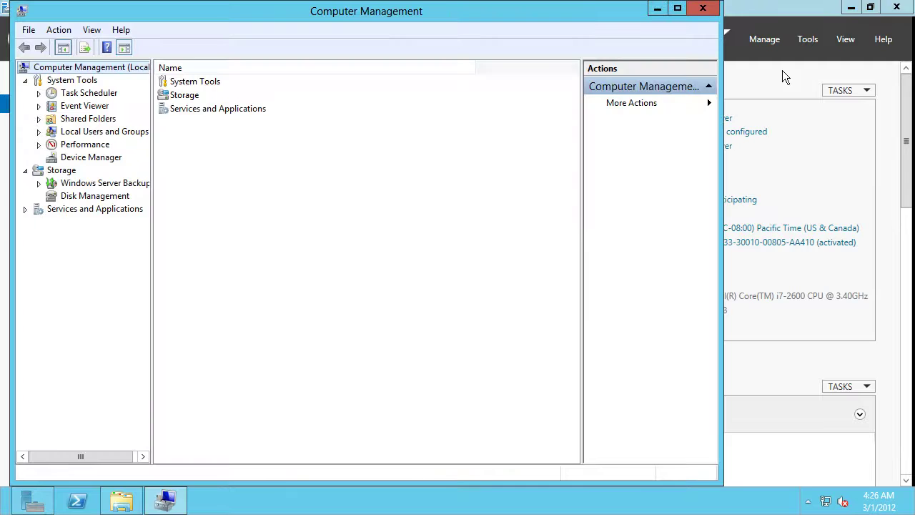
left_click(74, 157)
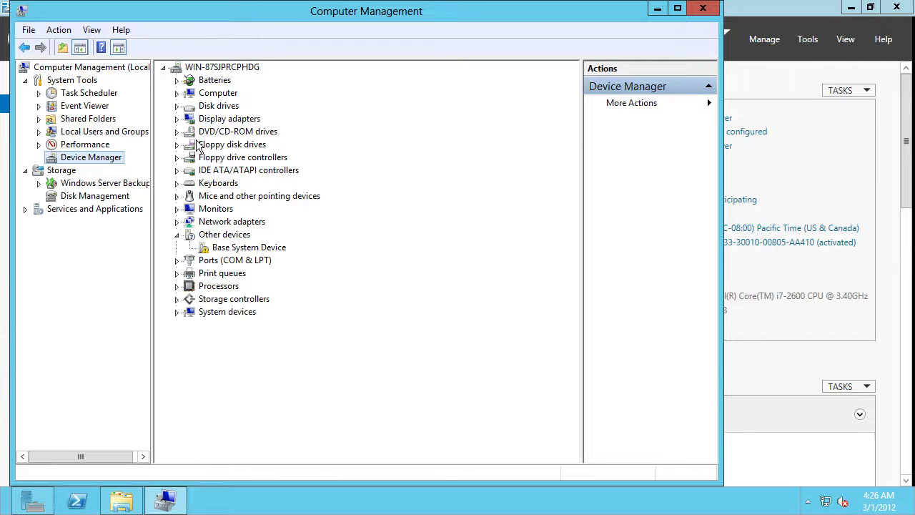
left_click(177, 119)
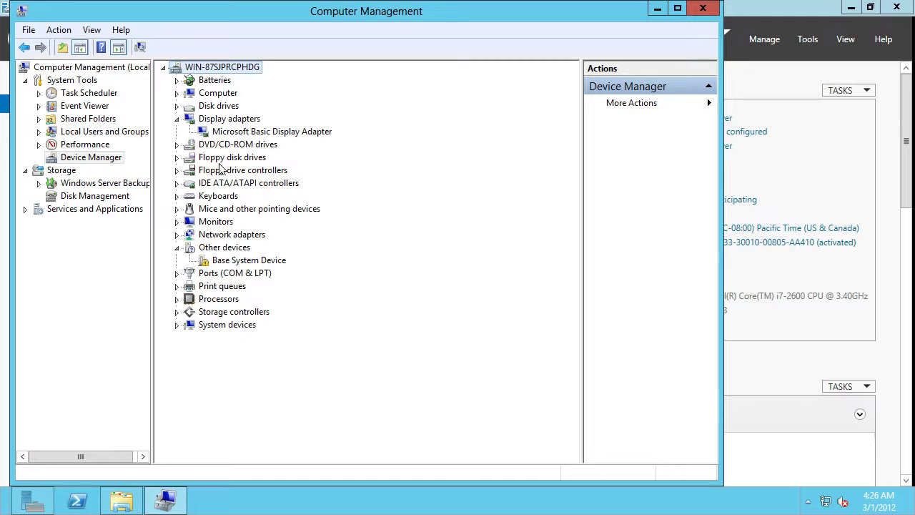
left_click(177, 209)
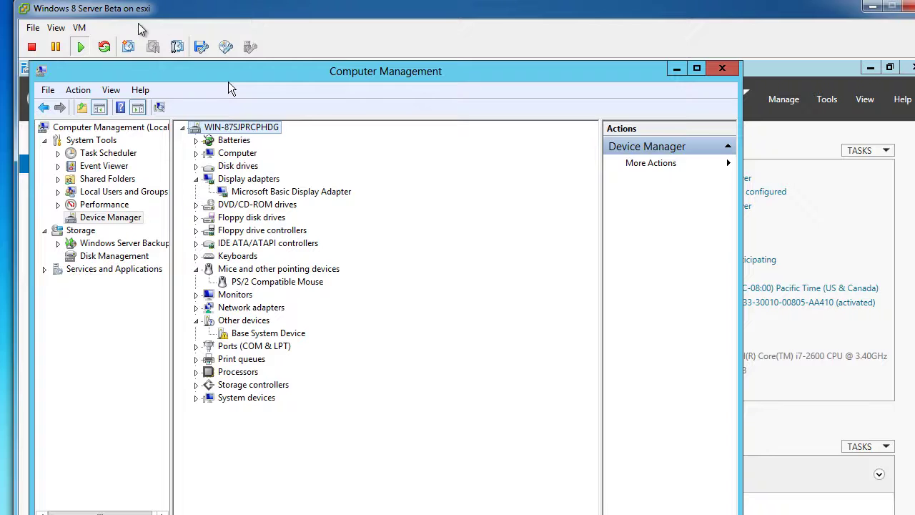
left_click(79, 27)
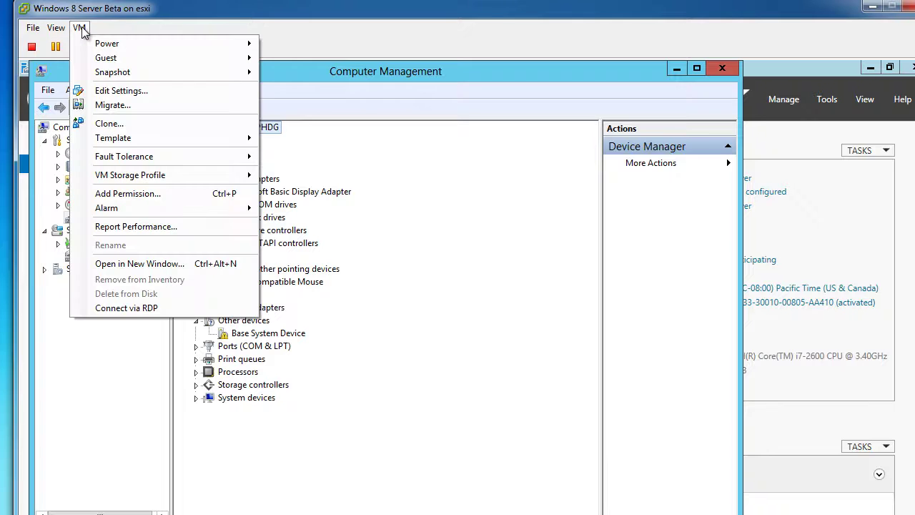
mouse_move(106, 45)
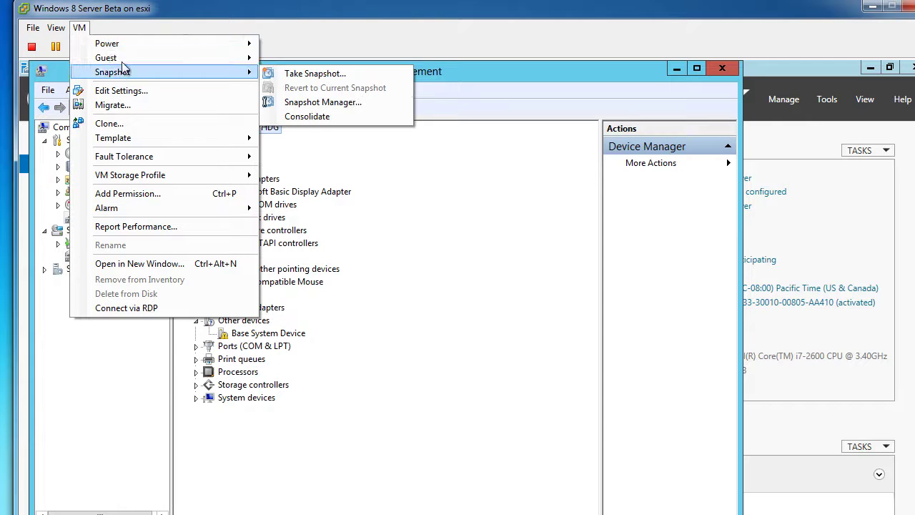
mouse_move(128, 59)
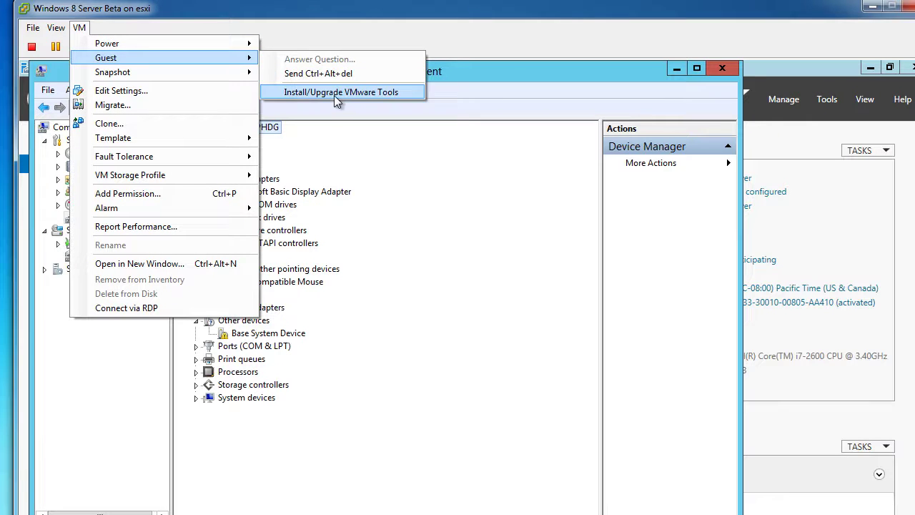
left_click(335, 95)
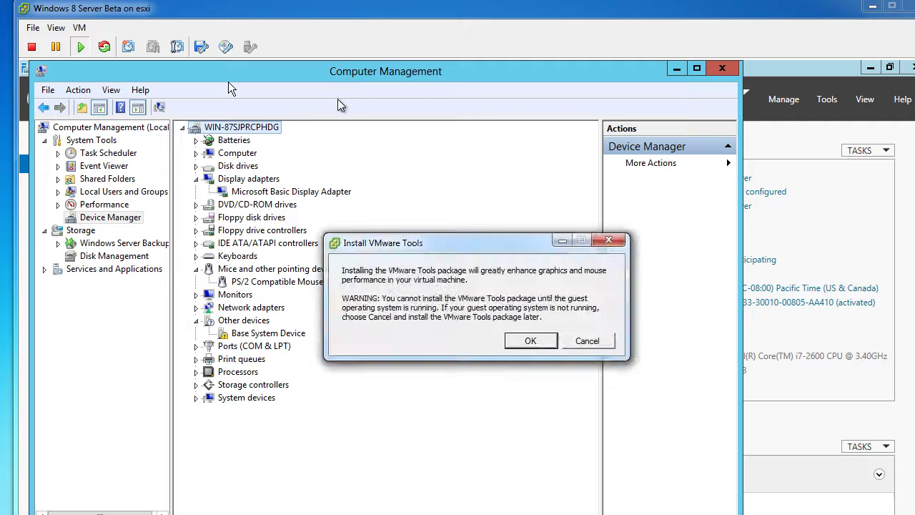
left_click(530, 341)
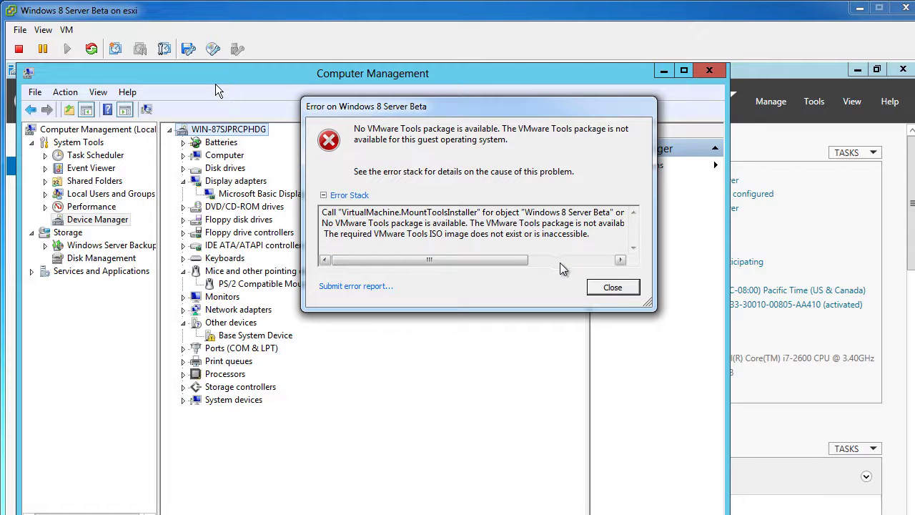
left_click(558, 261)
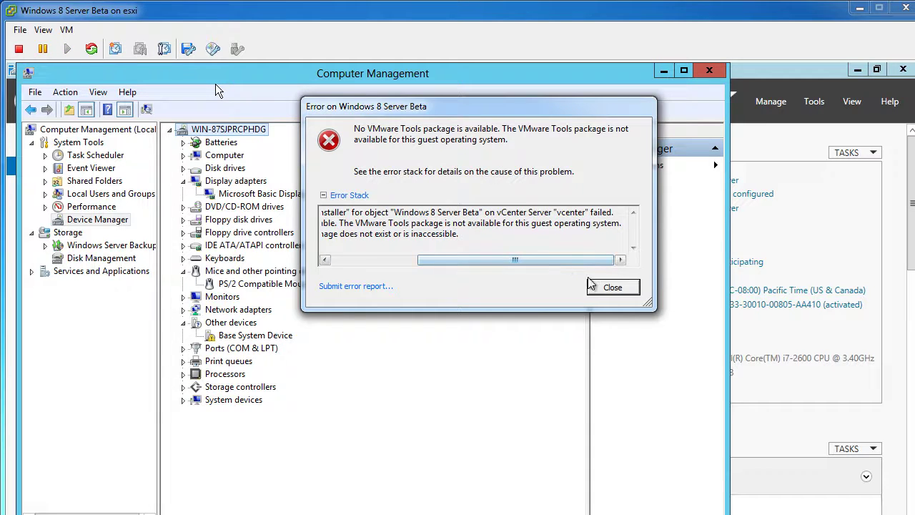
left_click(360, 260)
left_click(357, 287)
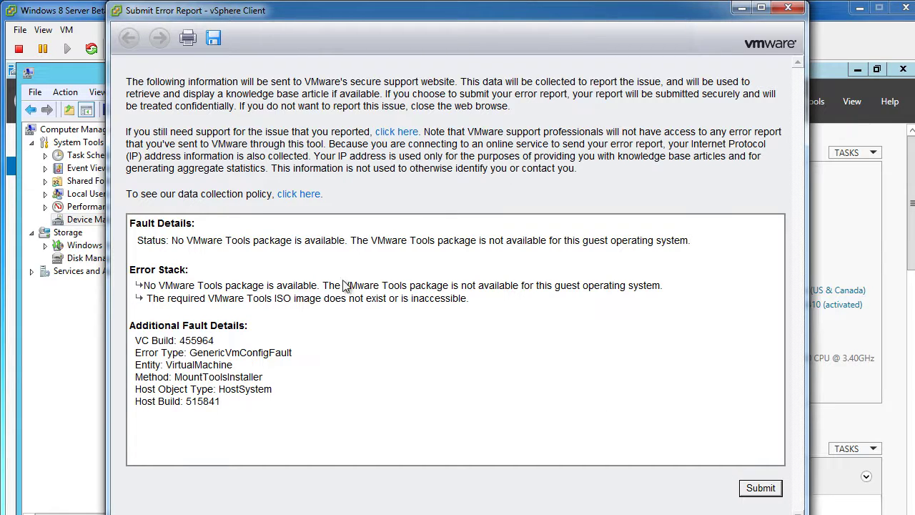
left_click(740, 8)
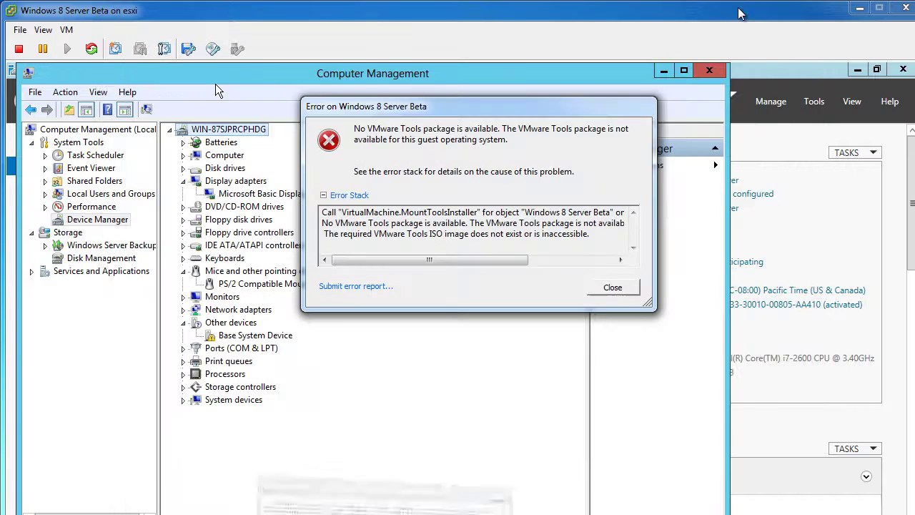
Dismiss the missing VMware Tools error, check the guest's drives with Win+E, then minimize that window
left_click(626, 288)
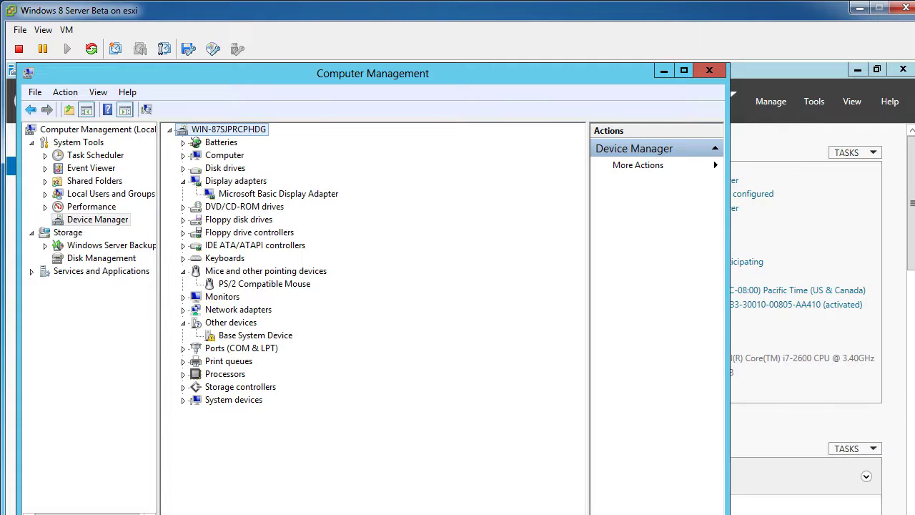
key("super+e")
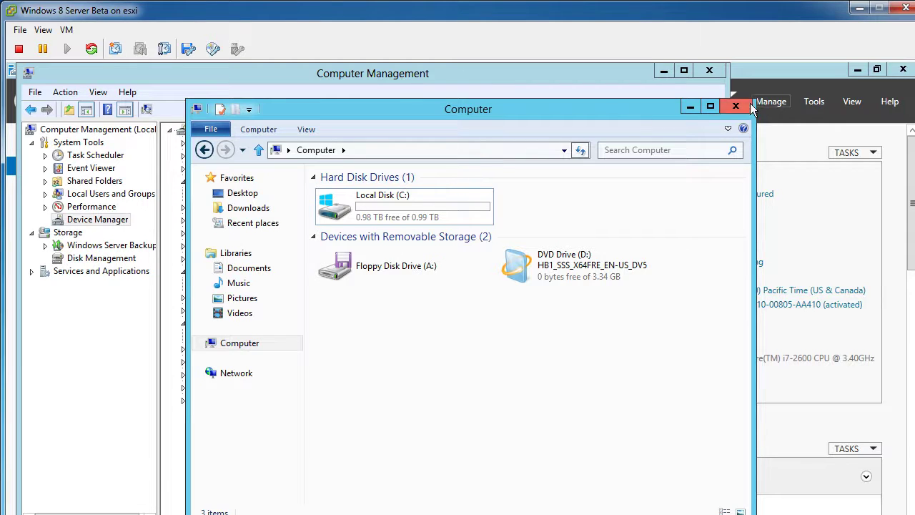
left_click(693, 107)
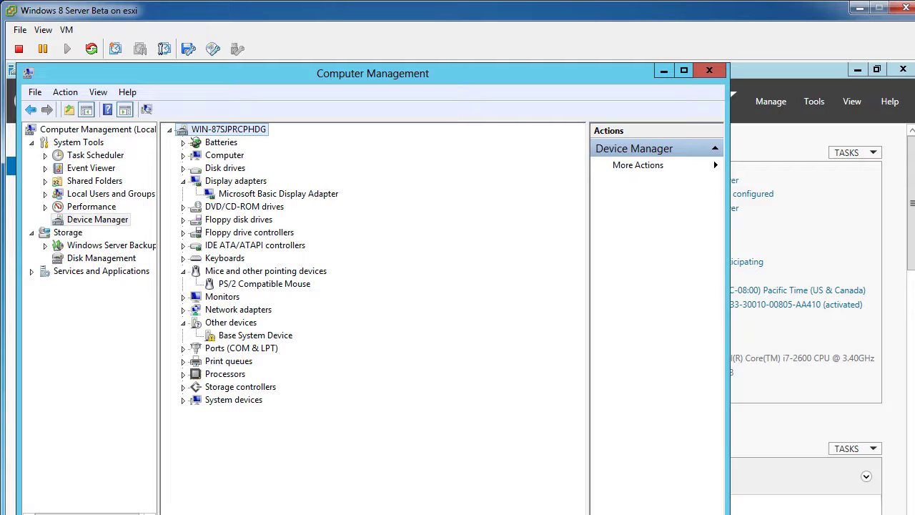
In WinSCP, browse the host's remote panel up to root, then into /vmimages/tools-isoimages
key("alt+Tab")
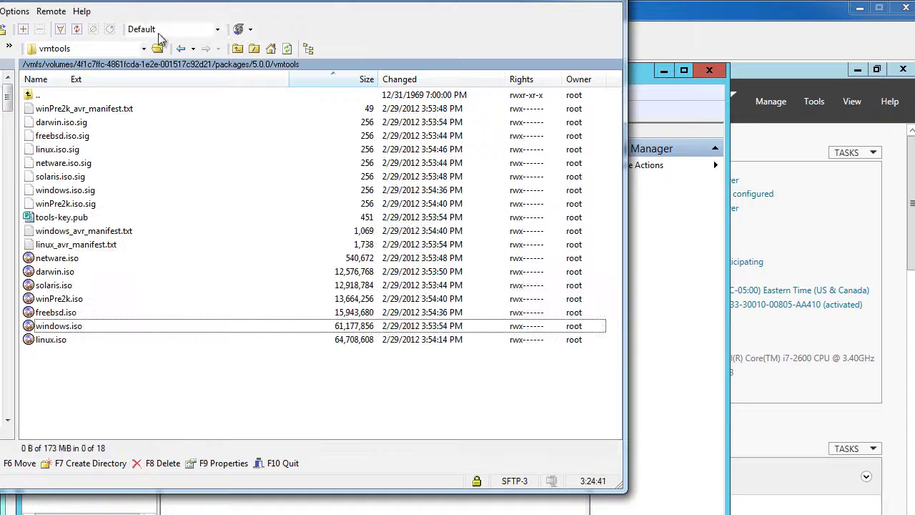
left_click_drag(79, 1, 287, 15)
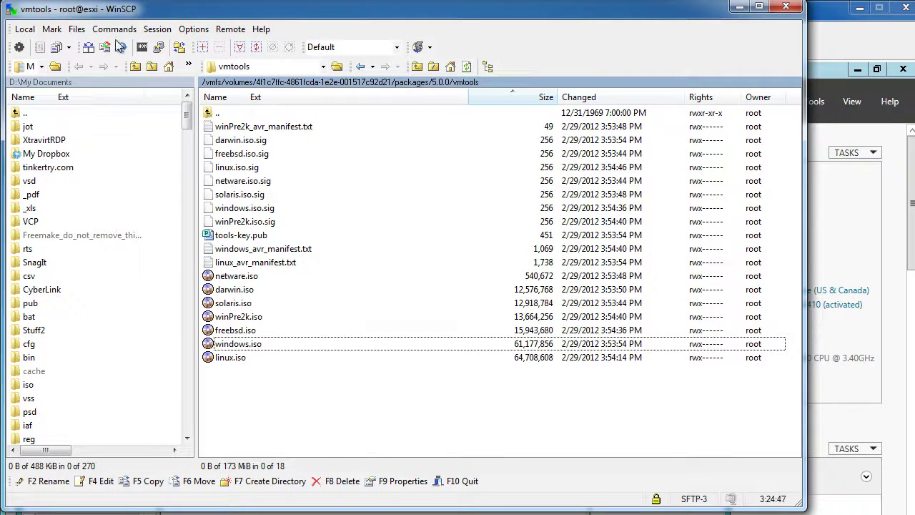
double_click(214, 114)
double_click(213, 114)
double_click(213, 114)
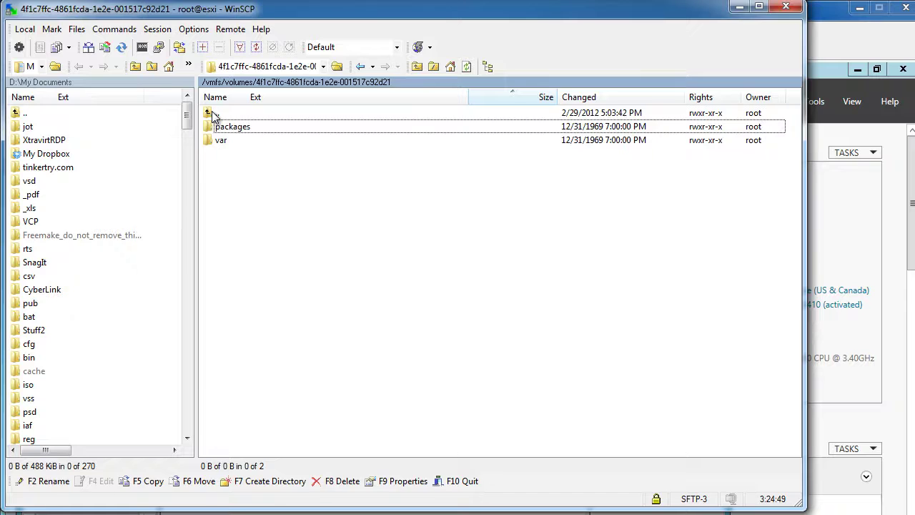
double_click(213, 114)
double_click(213, 114)
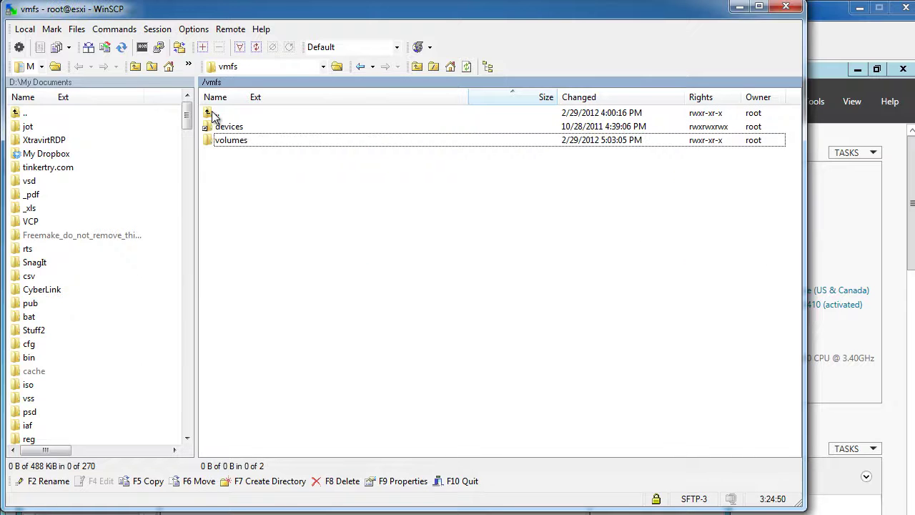
double_click(213, 114)
double_click(236, 413)
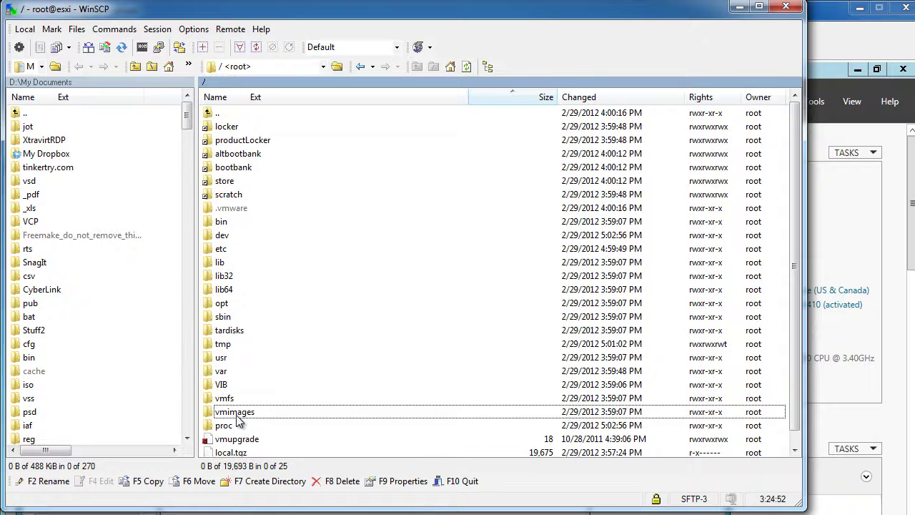
double_click(239, 128)
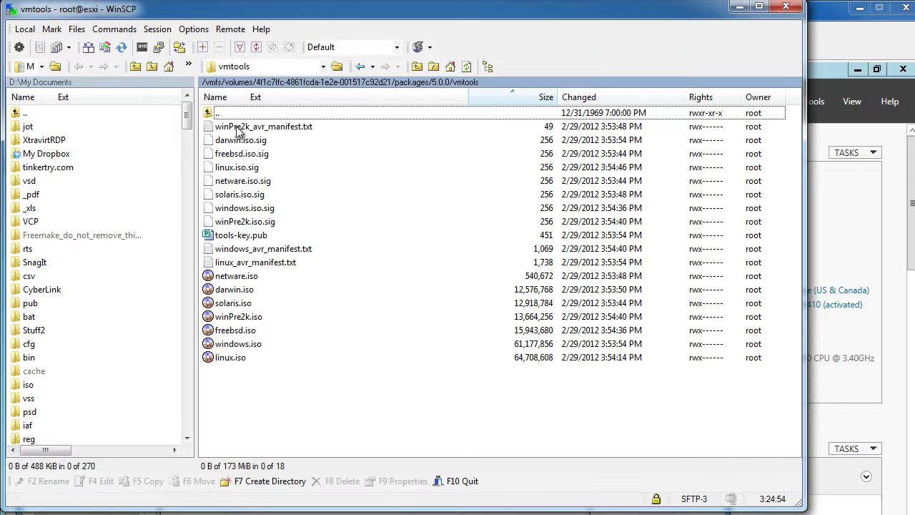
Copy windows.iso to D:\temporary, overwriting the existing local copy
left_click(243, 345)
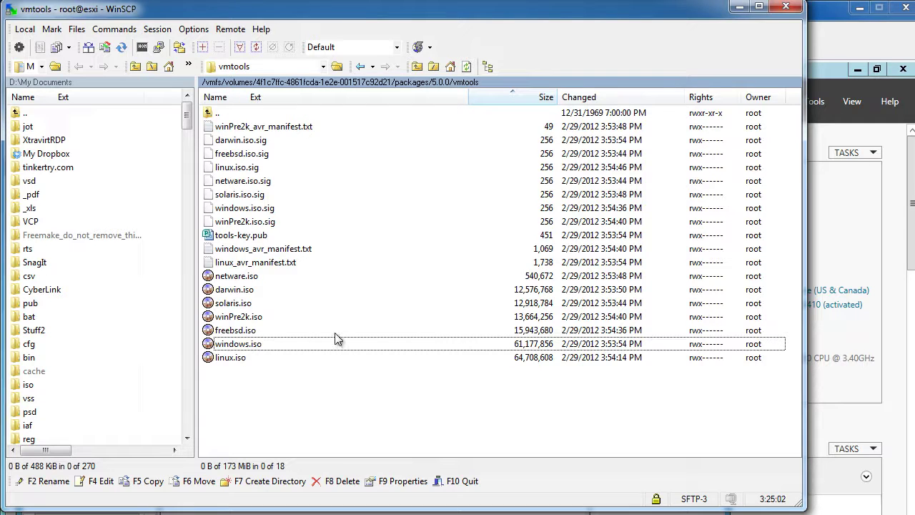
right_click(268, 348)
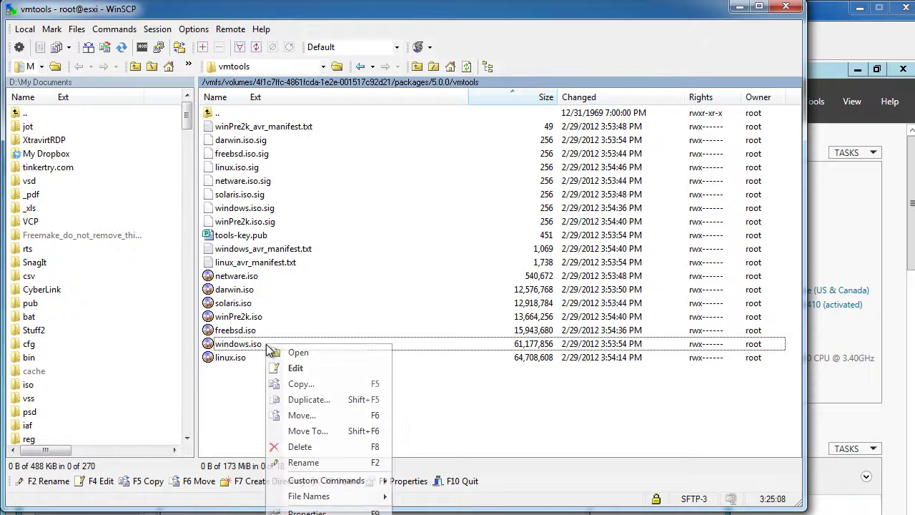
left_click(304, 386)
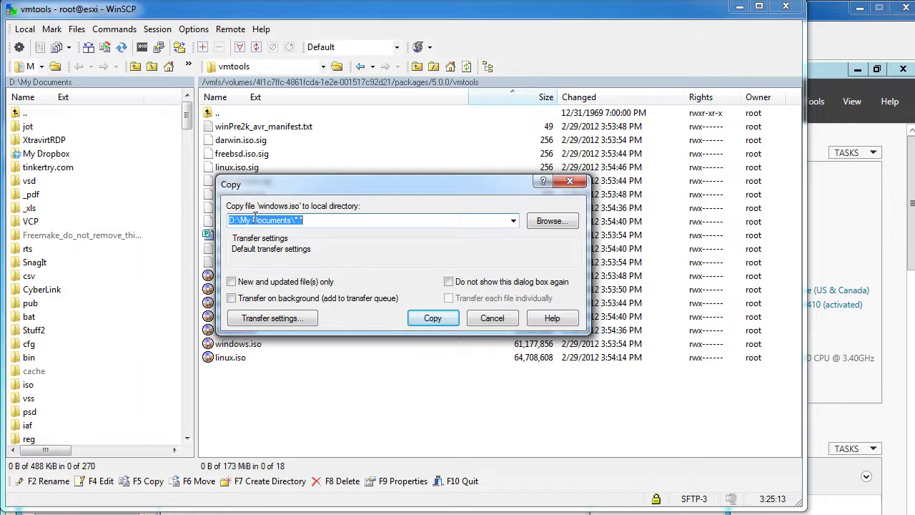
left_click_drag(242, 219, 417, 228)
type("\\temp")
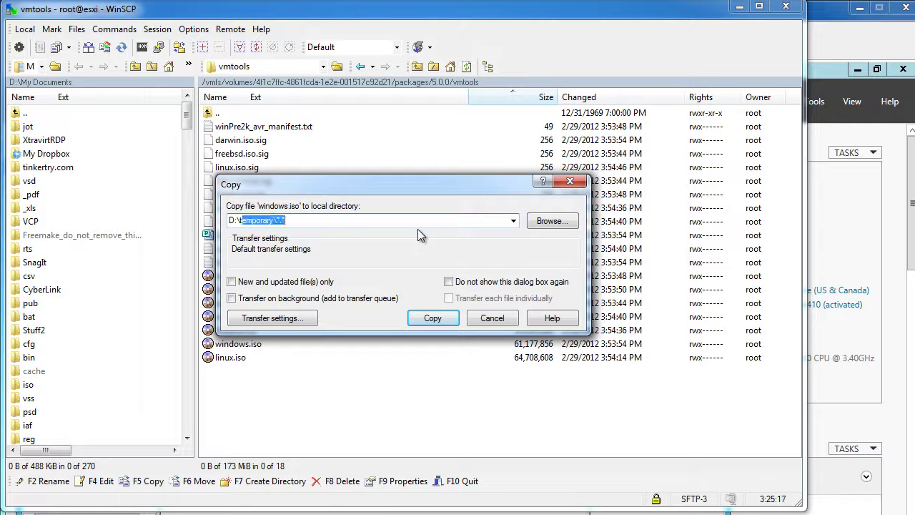
key("Delete")
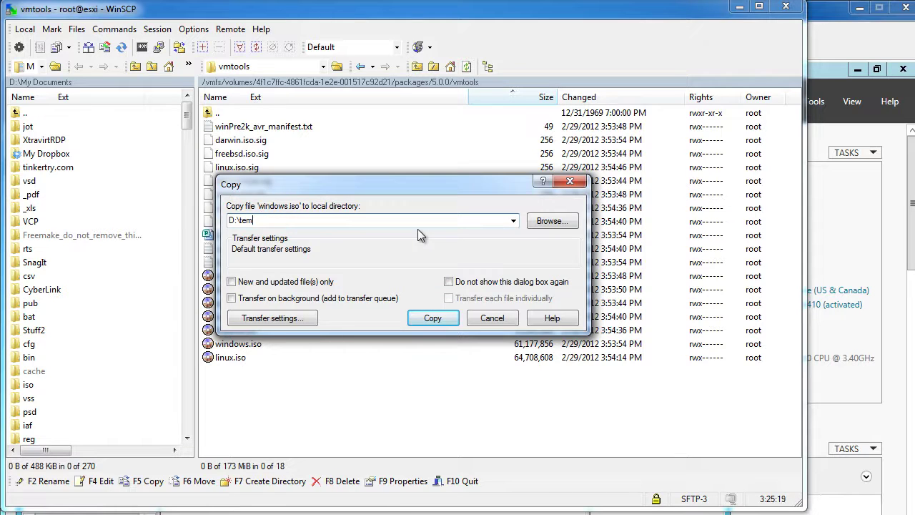
type("po")
key("Return")
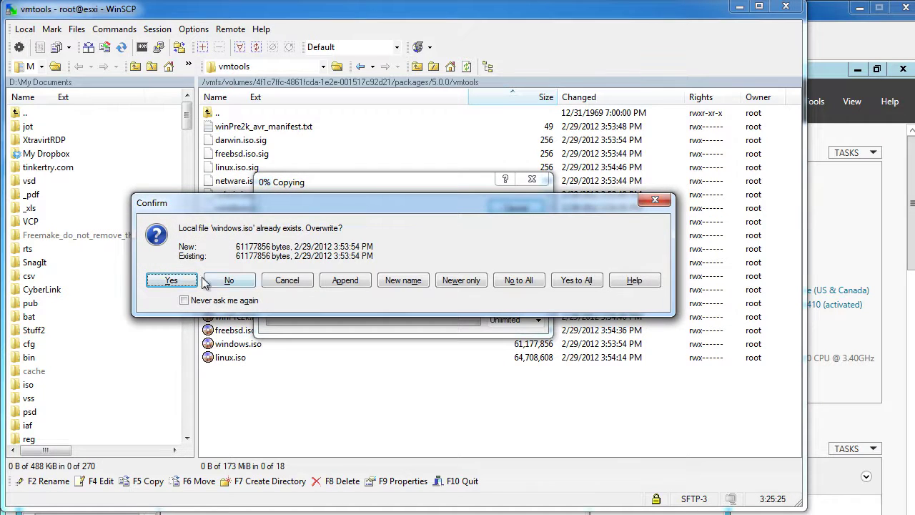
left_click(169, 277)
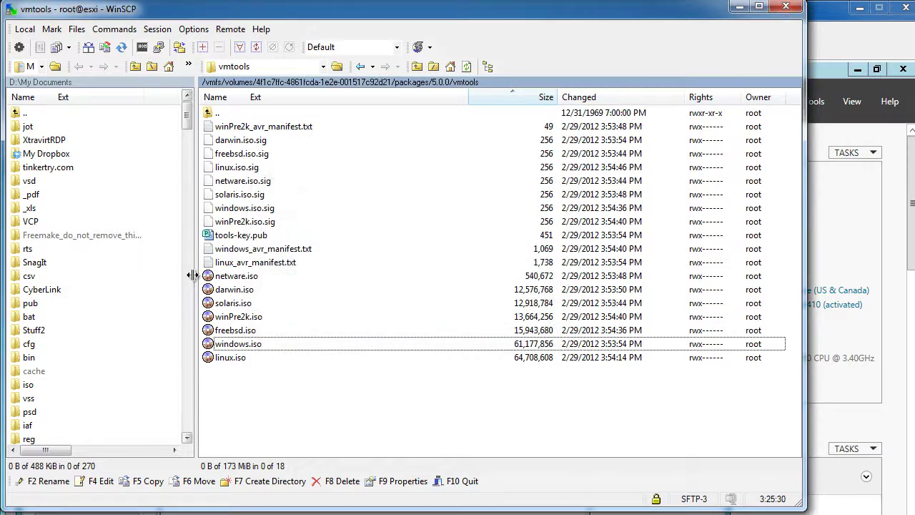
Minimize WinSCP and open the guest's Computer window from its taskbar
left_click(740, 8)
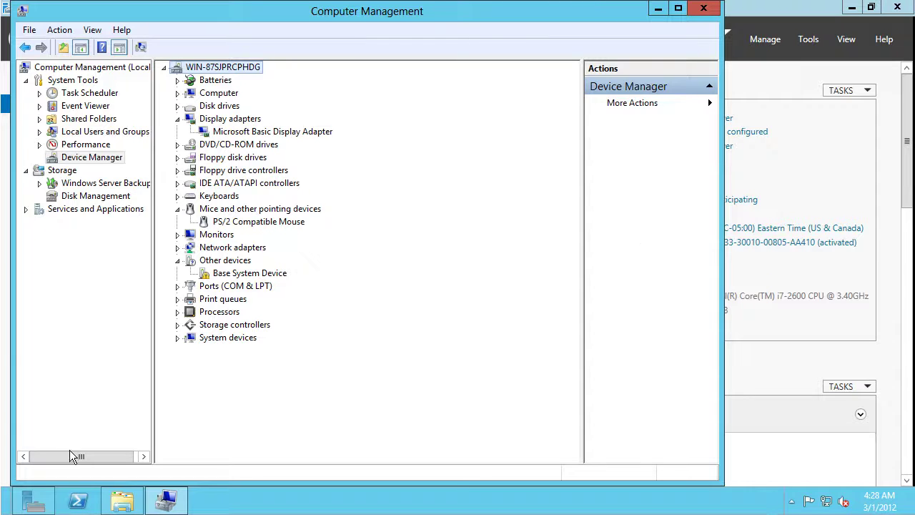
left_click(123, 503)
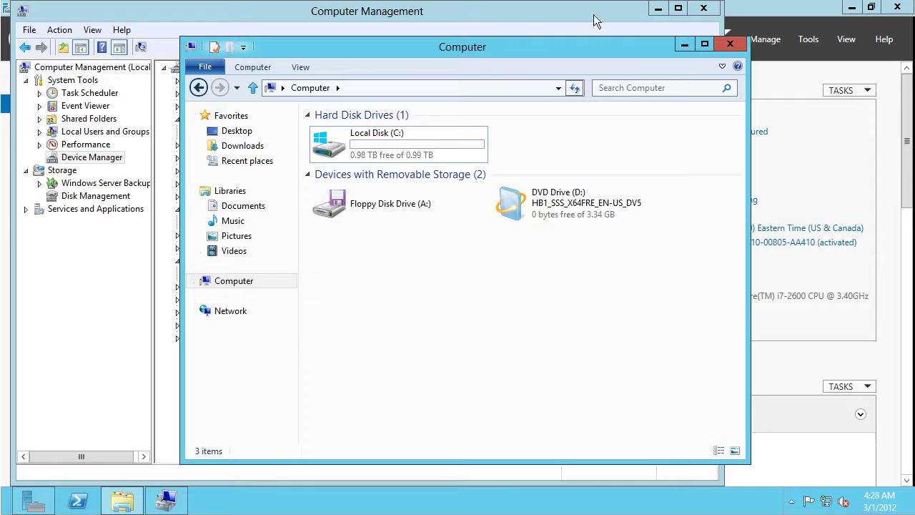
Browse the guest to \\vzilla with network credentials, then switch to the host's windows.iso folder
left_click(452, 86)
type("\\")
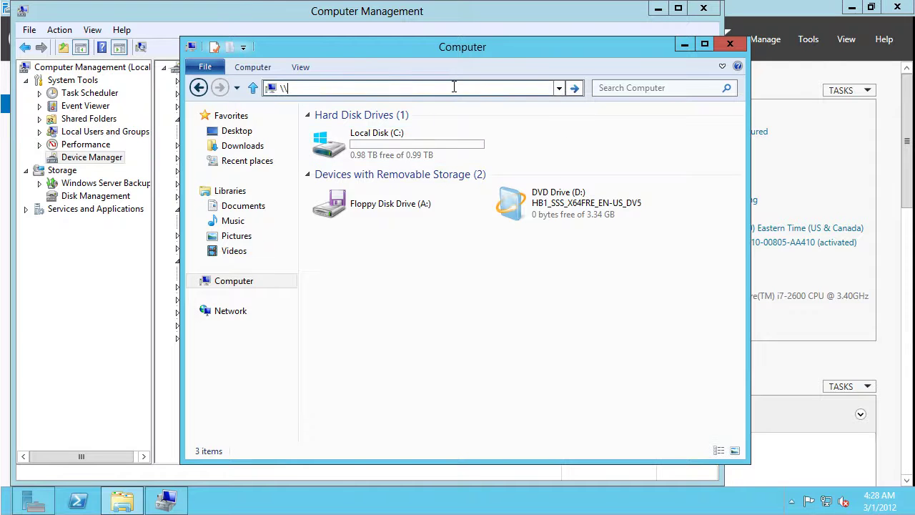
type("vzilla")
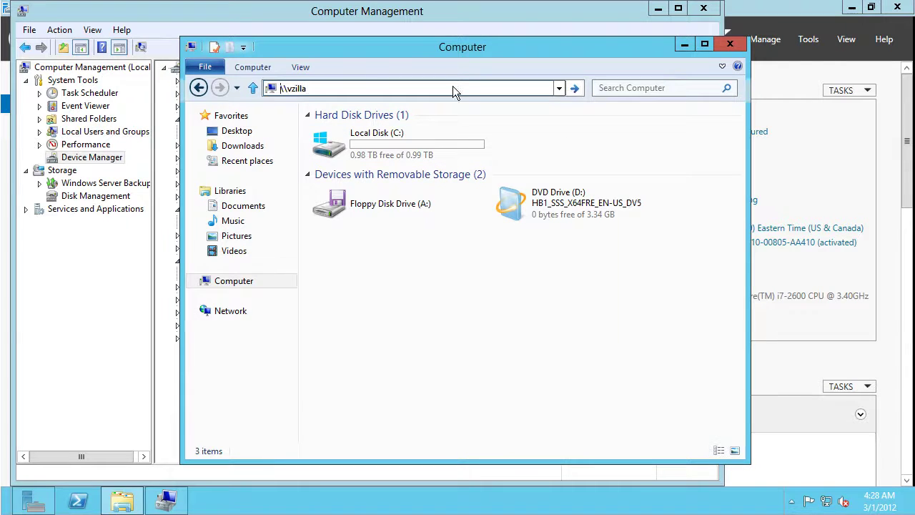
key("Return")
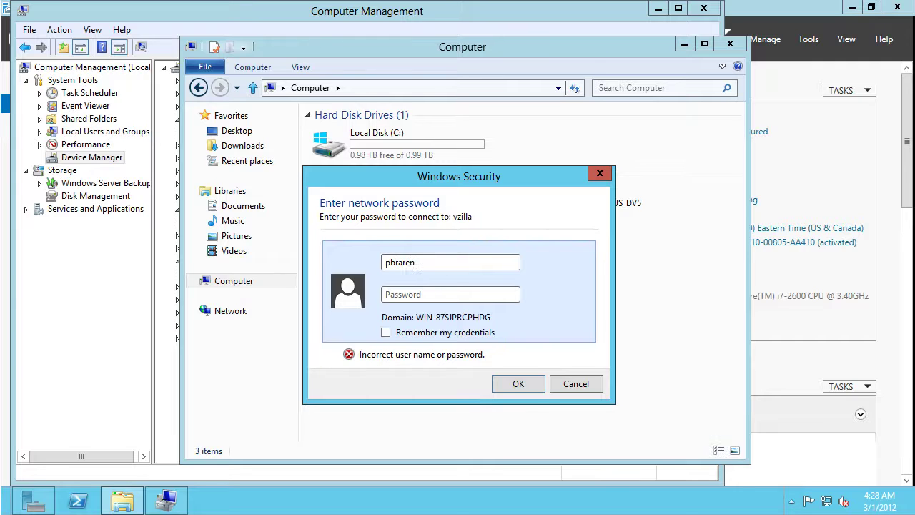
type("*********")
key("Return")
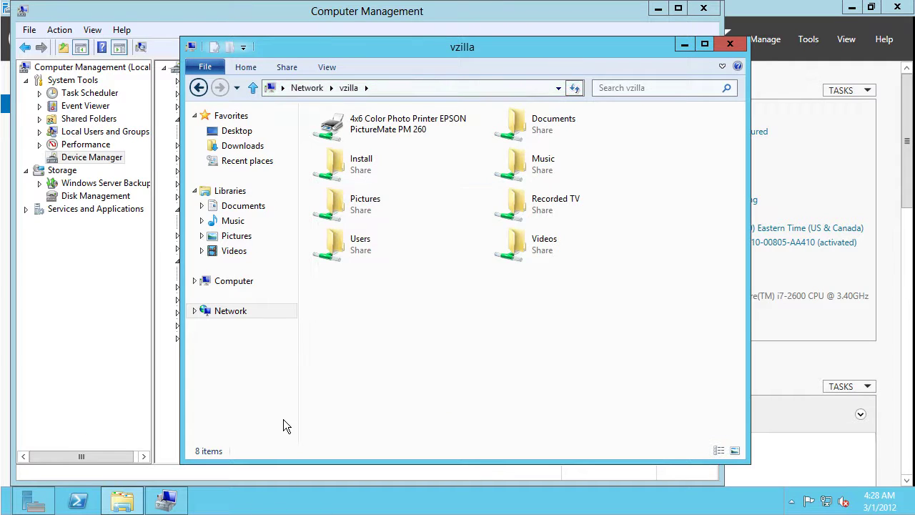
key("alt+Tab")
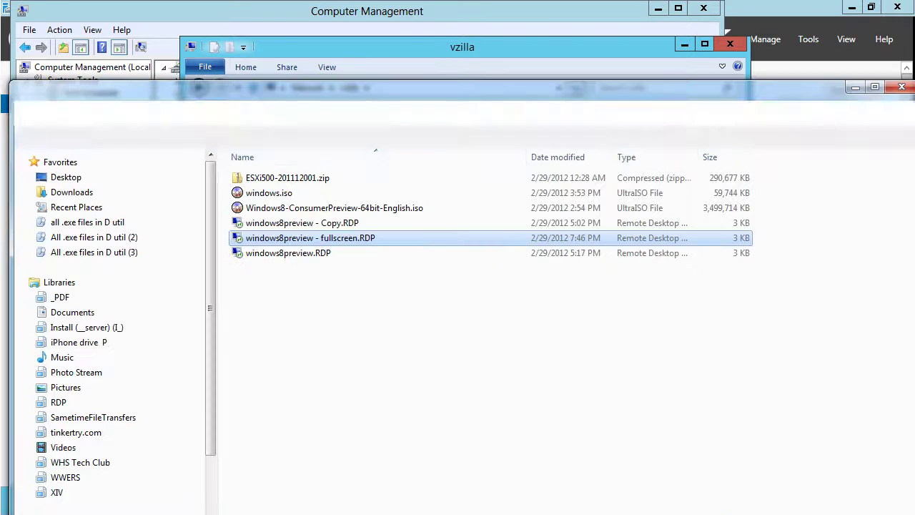
Copy windows.iso from D:\temporary and paste it into \\vzilla\install
right_click(290, 193)
left_click(157, 369)
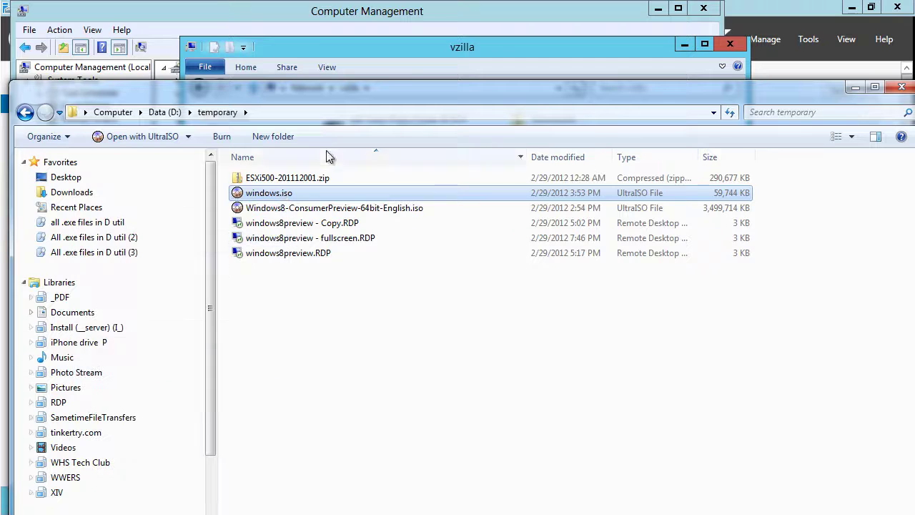
left_click_drag(378, 102, 320, 165)
left_click(326, 172)
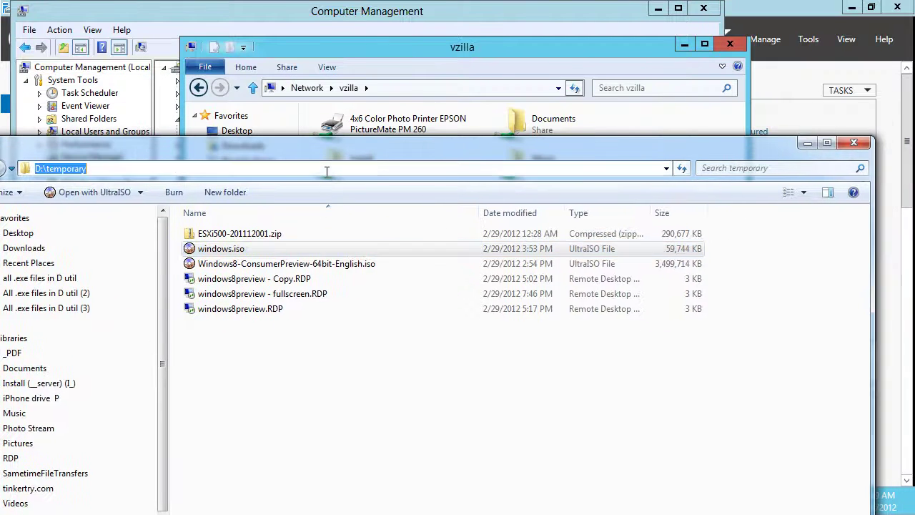
type("\\\\vzilla\\install")
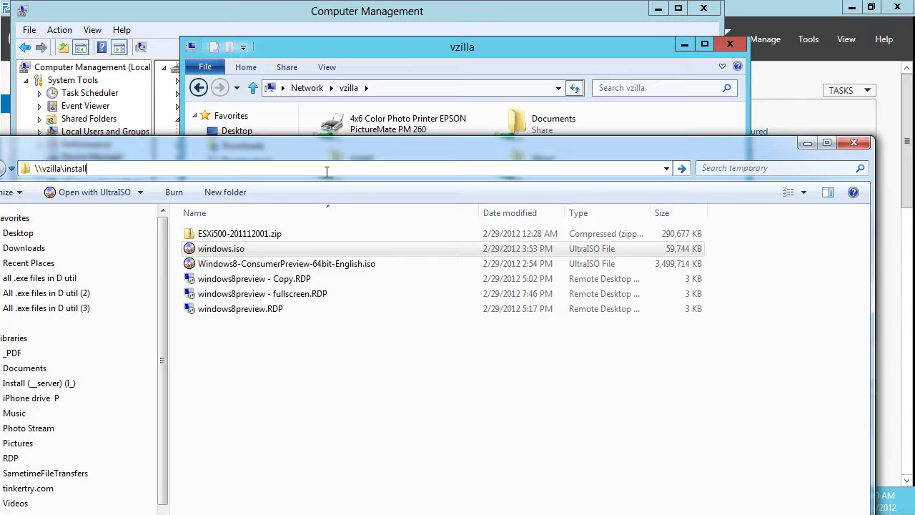
key("Return")
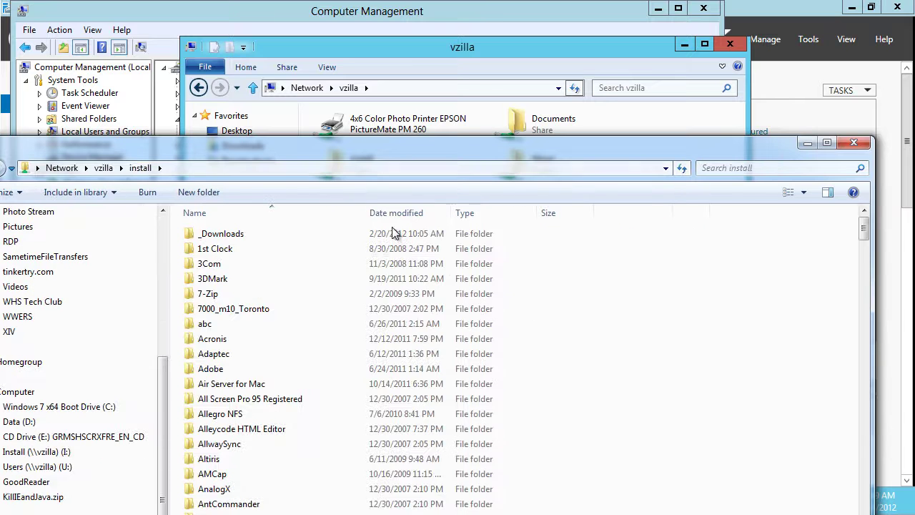
right_click(705, 282)
left_click(615, 381)
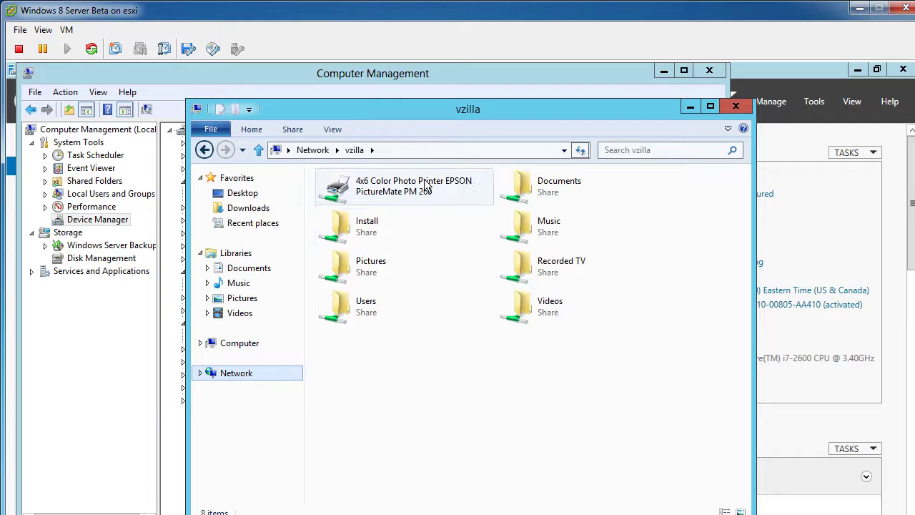
Copy windows.iso from the Install share on vzilla
double_click(387, 213)
left_click(377, 243)
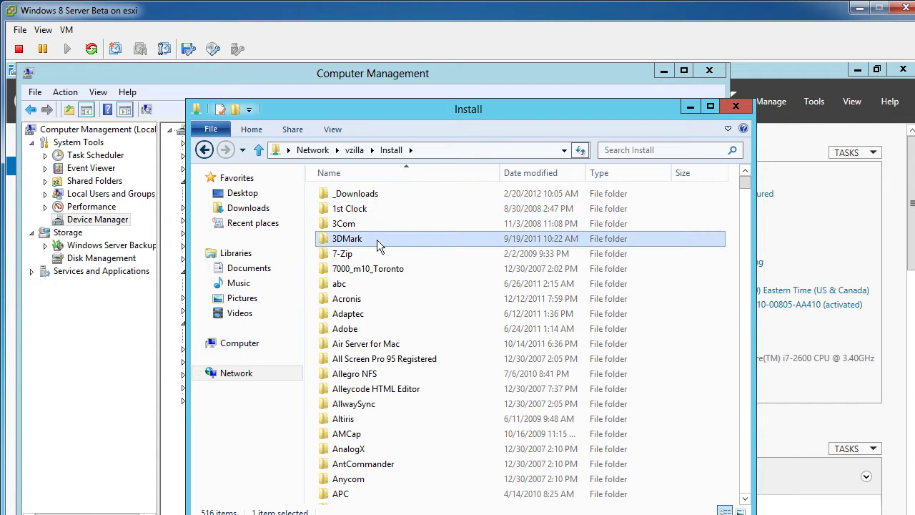
type("win")
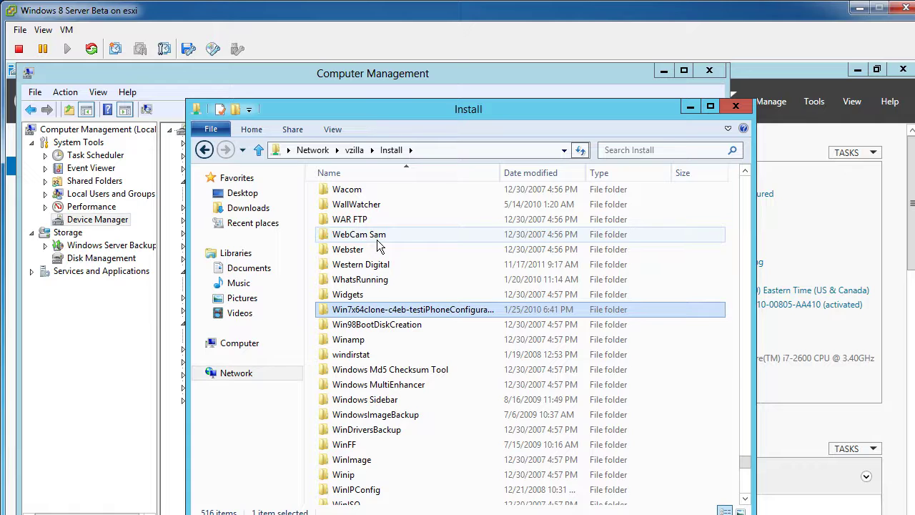
key("End")
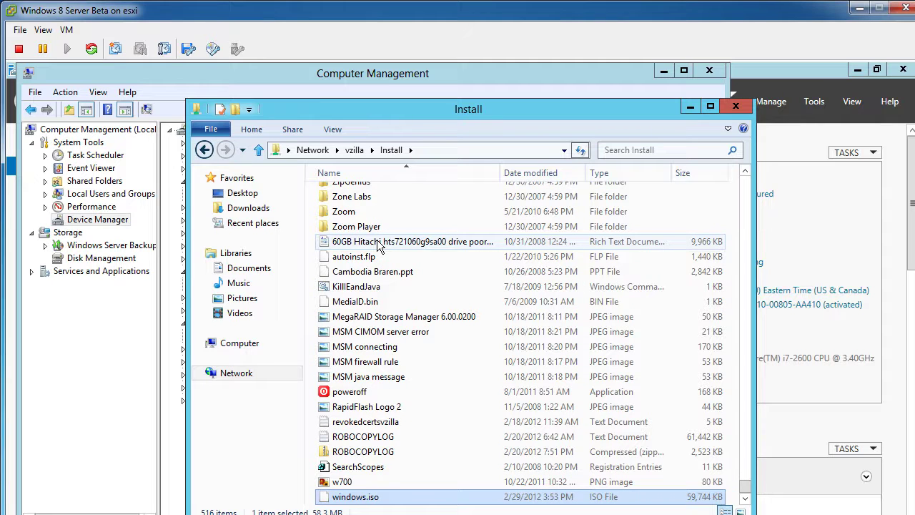
right_click(387, 498)
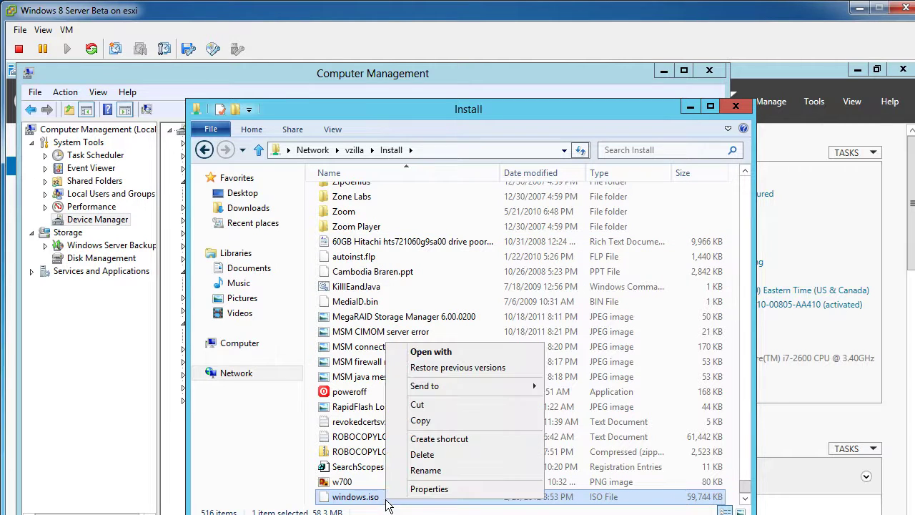
left_click(420, 420)
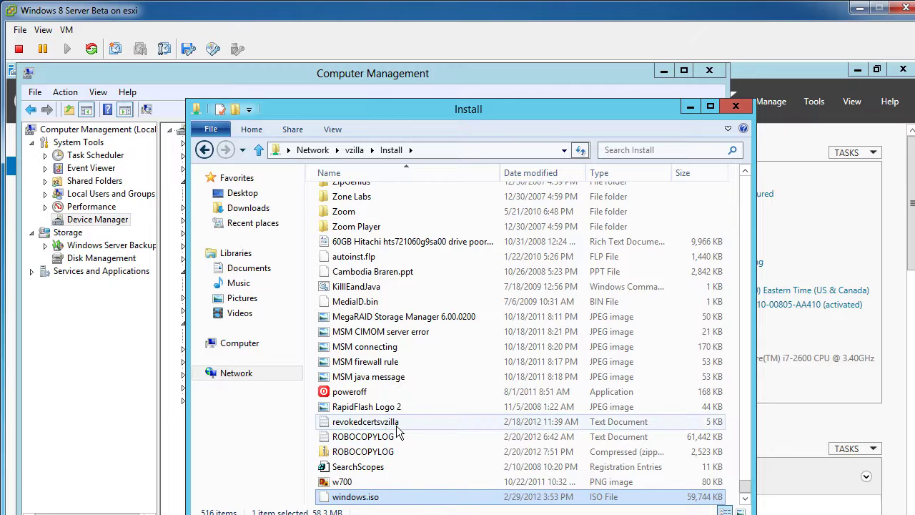
Paste windows.iso into the guest's Desktop folder
left_click(256, 196)
left_click(259, 206)
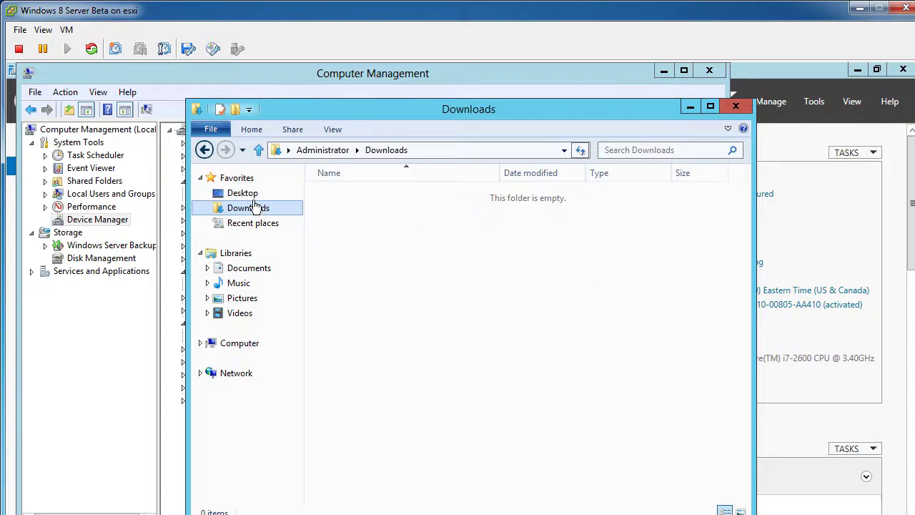
left_click(247, 196)
right_click(567, 434)
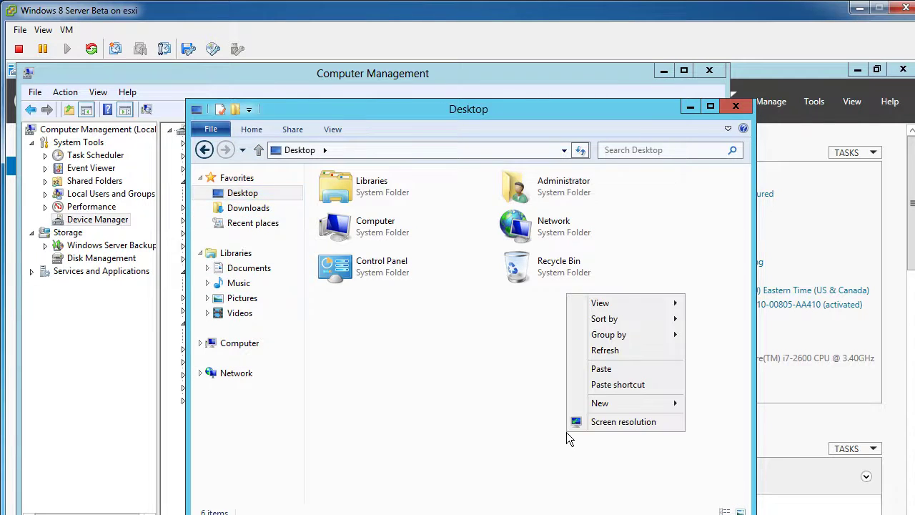
left_click(588, 370)
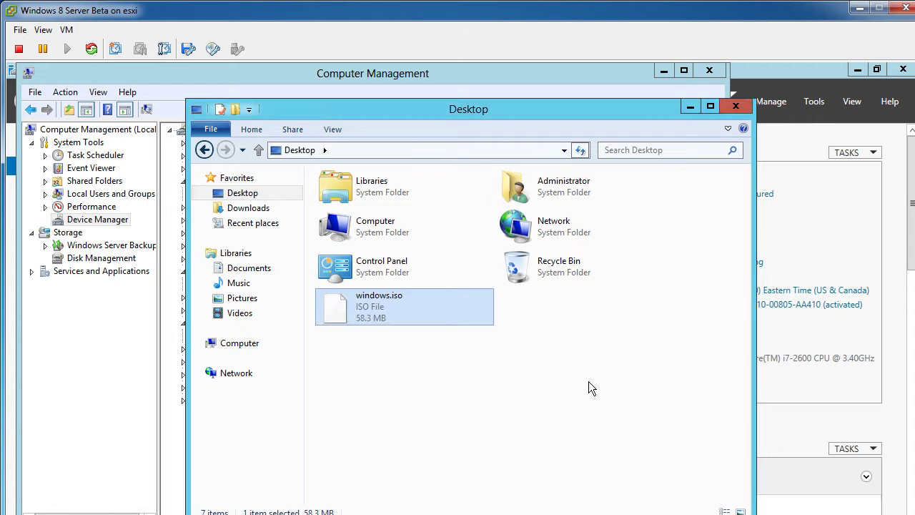
Close Explorer and Computer Management, and minimize Server Manager
left_click(736, 105)
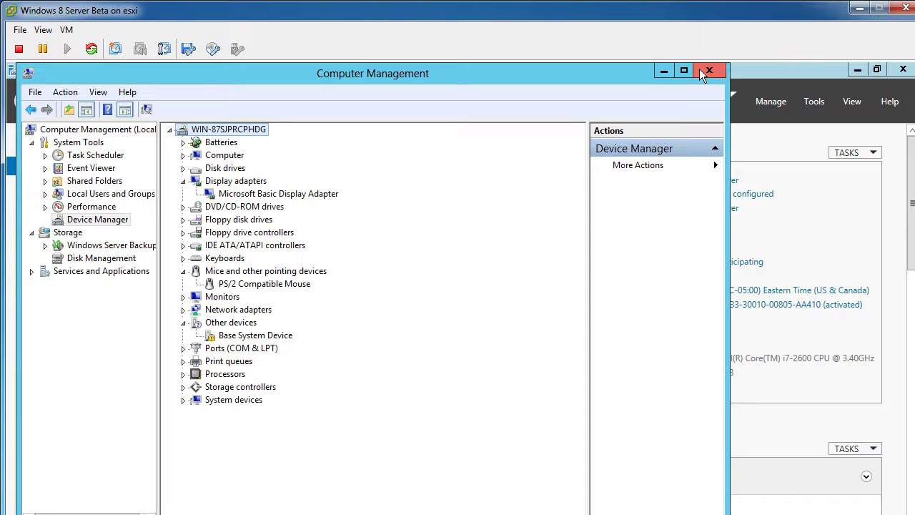
left_click(698, 70)
left_click(857, 70)
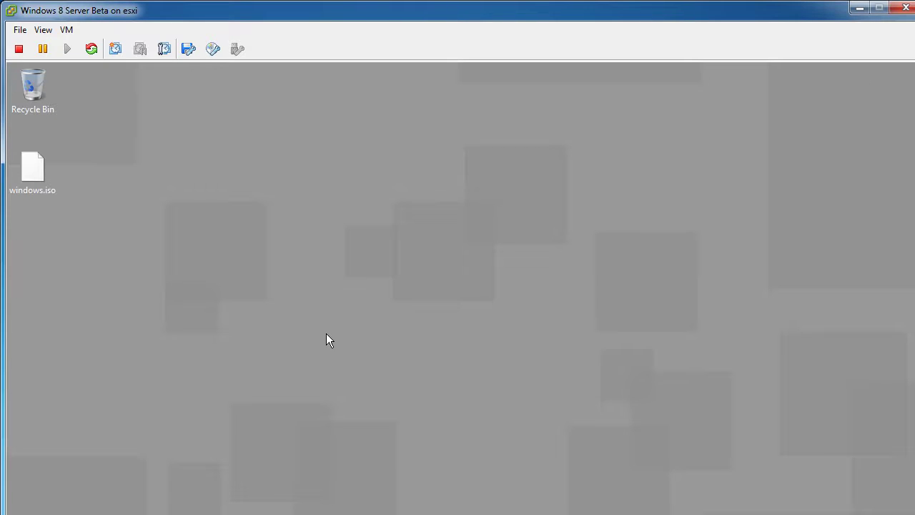
Check windows.iso's Previous Versions, Details and Security properties, then show the Start screen
key("ctrl+alt")
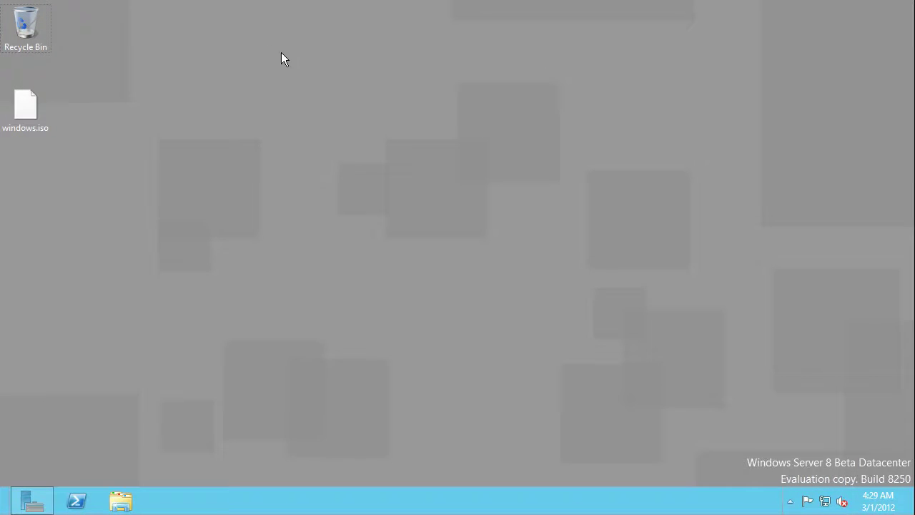
right_click(34, 108)
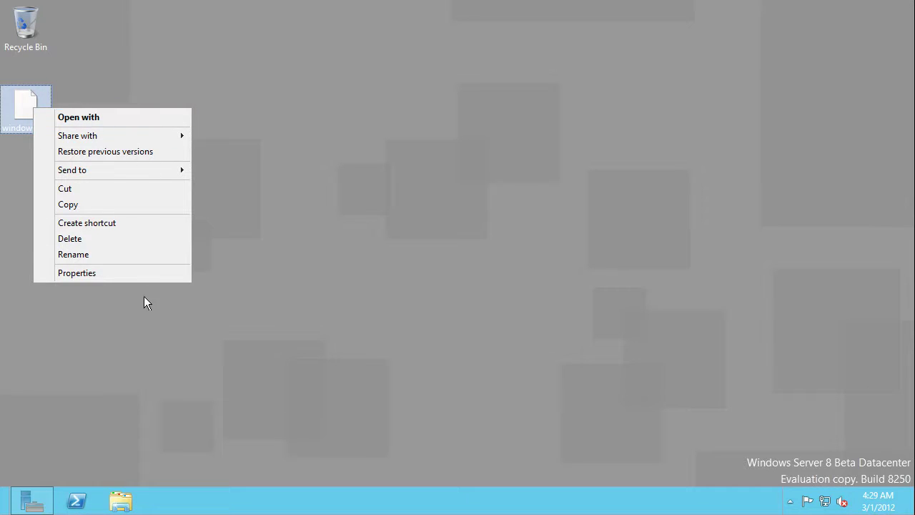
left_click(135, 275)
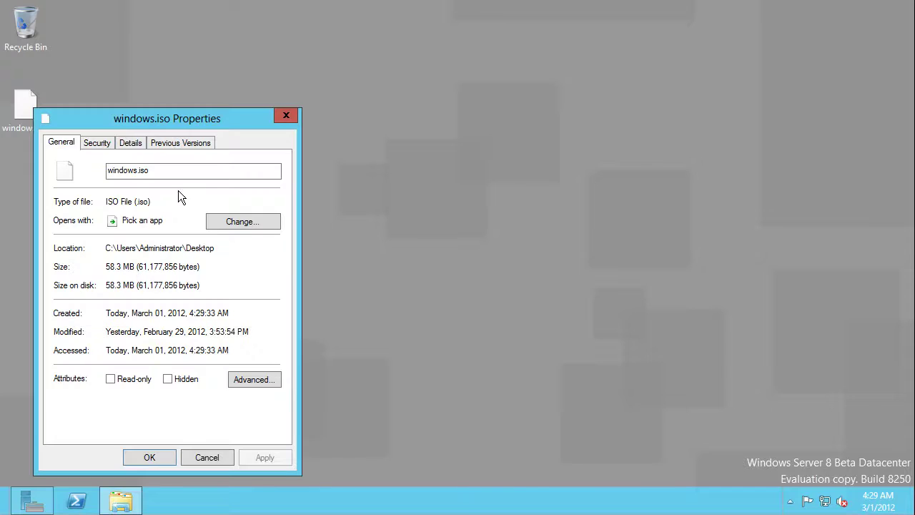
left_click(197, 143)
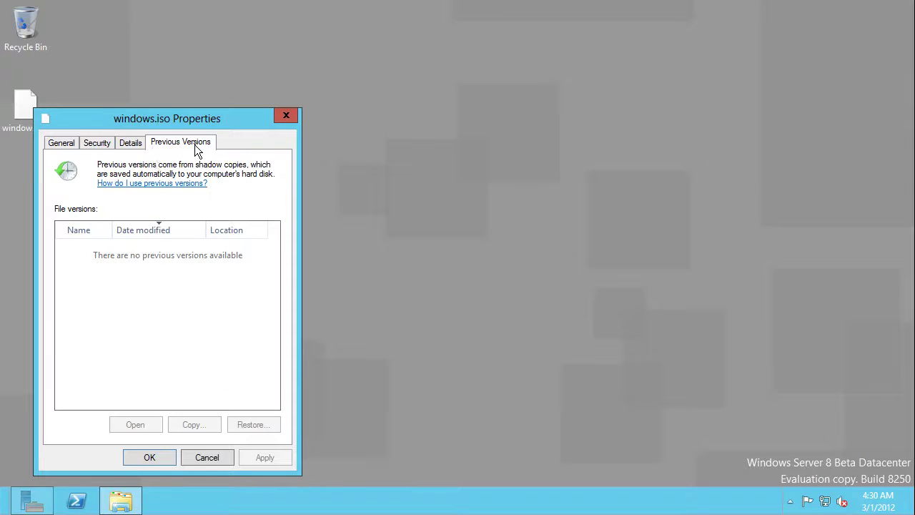
left_click(132, 143)
left_click(103, 143)
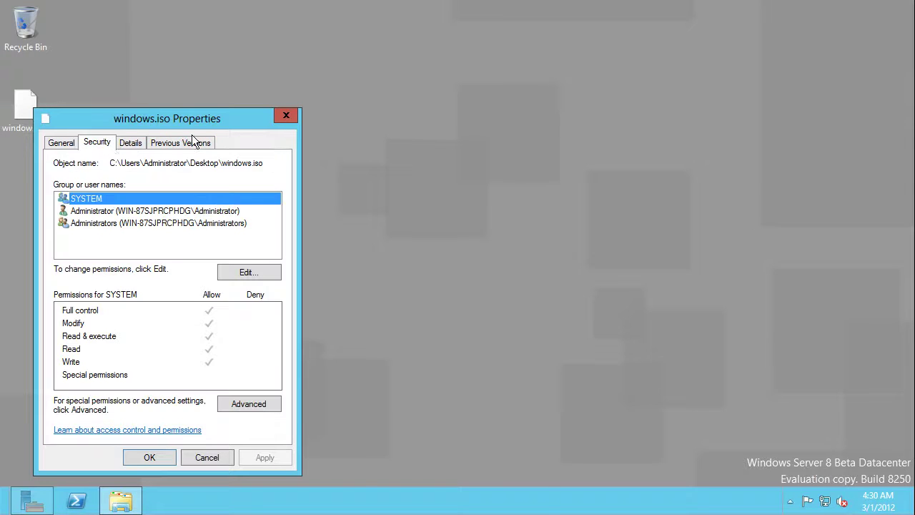
left_click(286, 116)
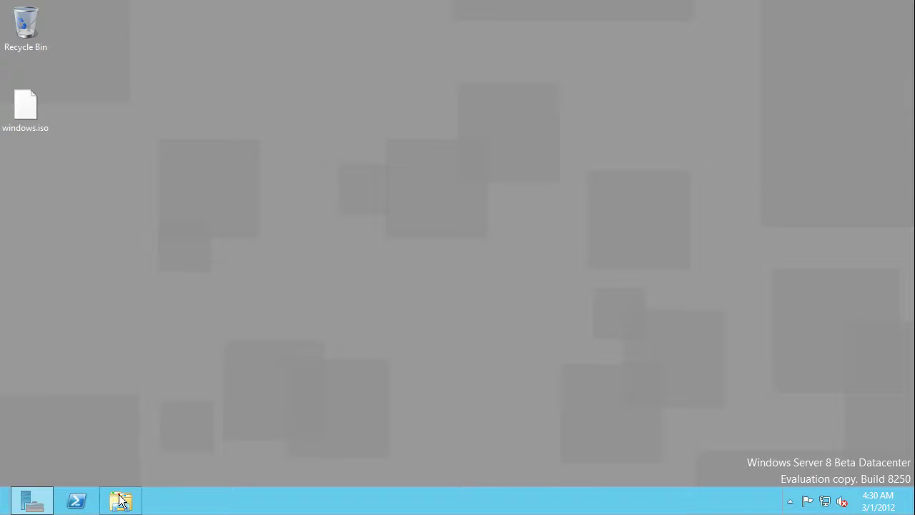
key("super")
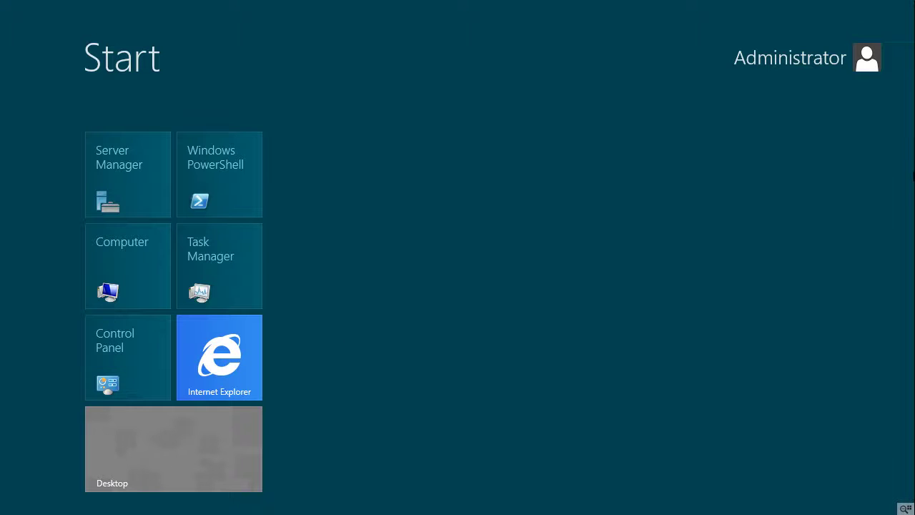
Search the guest's apps for 'iso' and then 'mount'
mouse_move(902, 512)
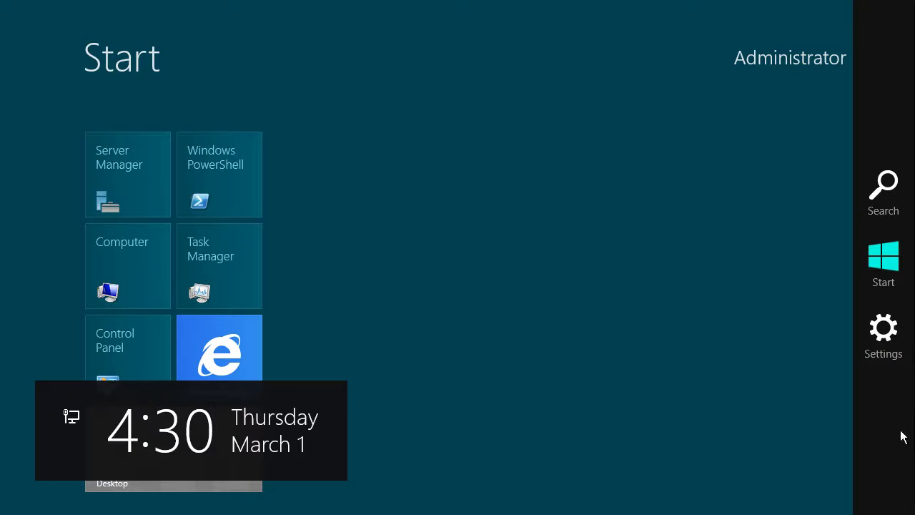
left_click(885, 192)
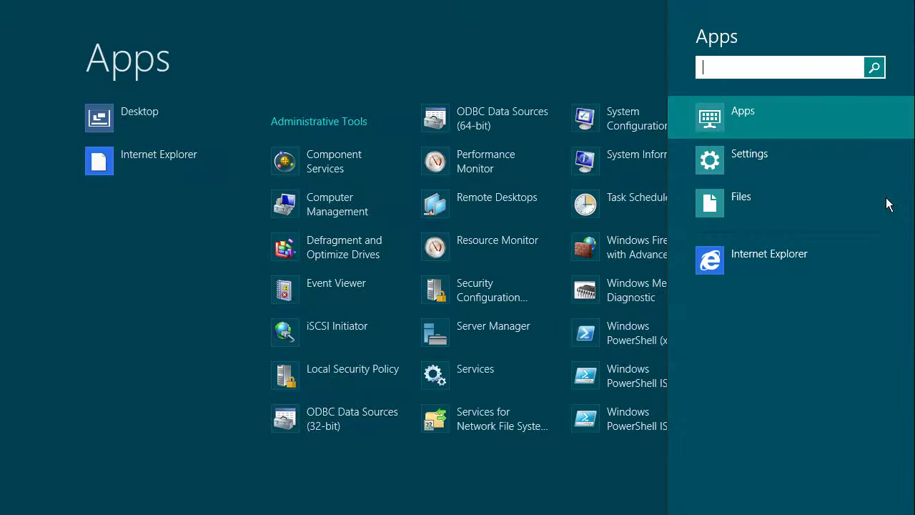
type("iso")
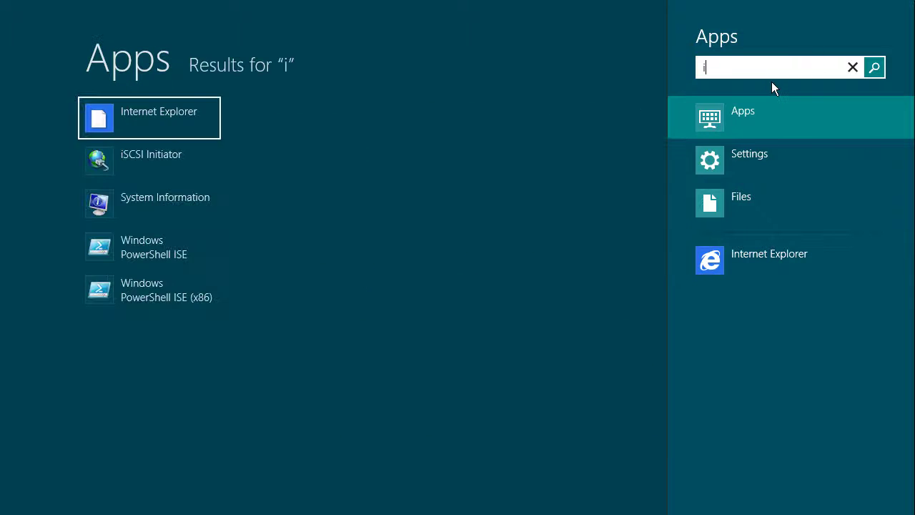
key("BackSpace")
type("mount")
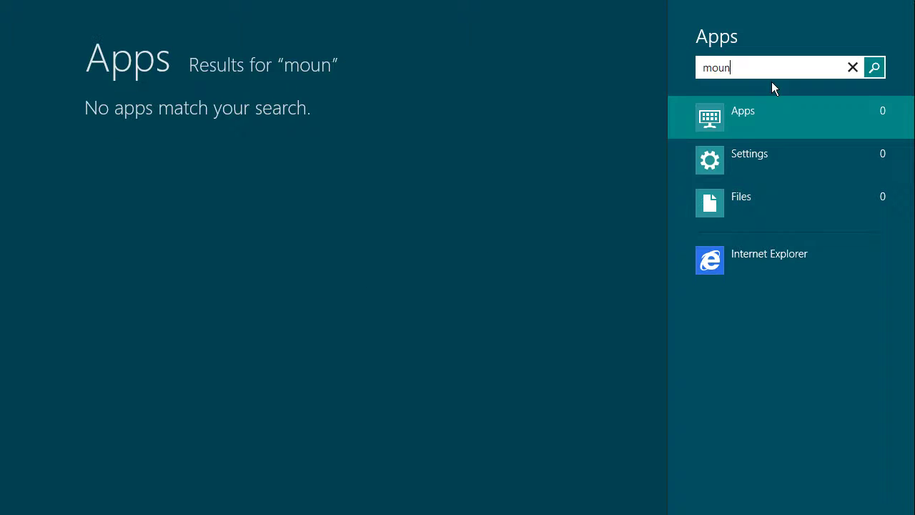
key("BackSpace")
key("BackSpace")
key("BackSpace")
key("BackSpace")
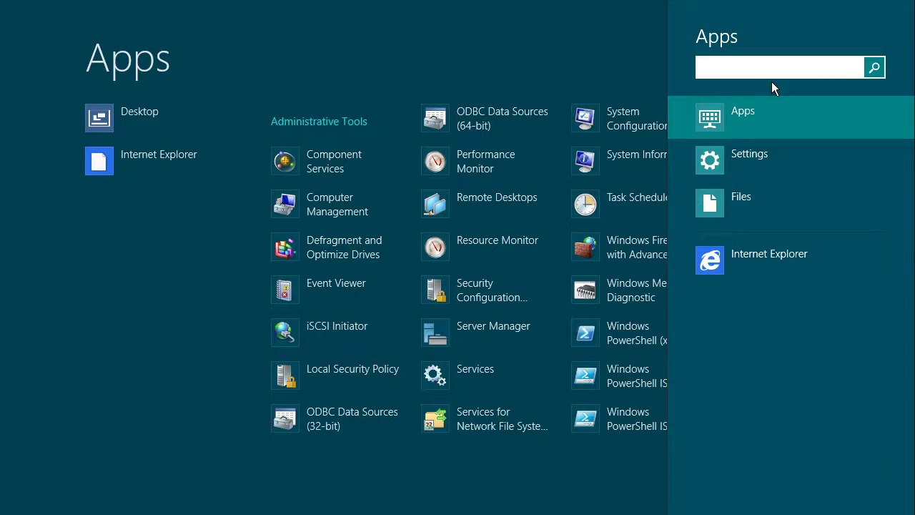
Switch the search to Files, close the pane and return to Server Manager
left_click(754, 190)
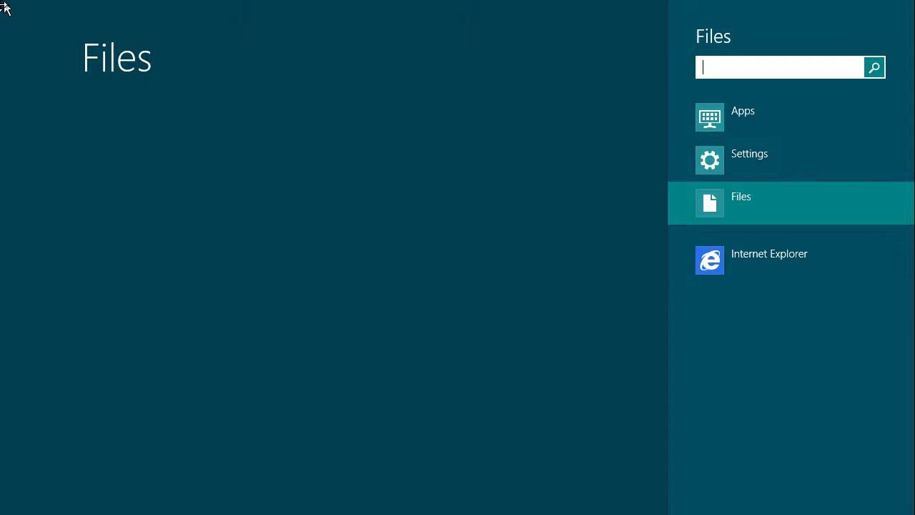
mouse_move(3, 7)
left_click(2, 3)
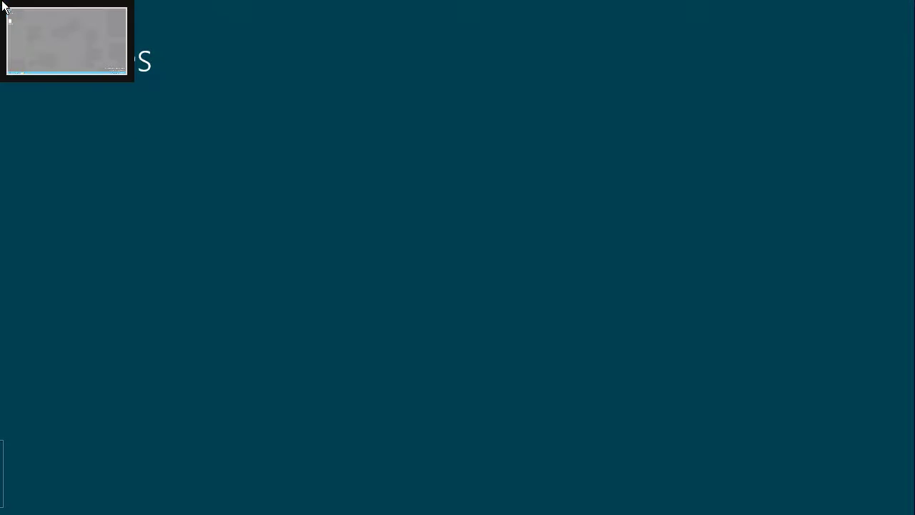
left_click(2, 3)
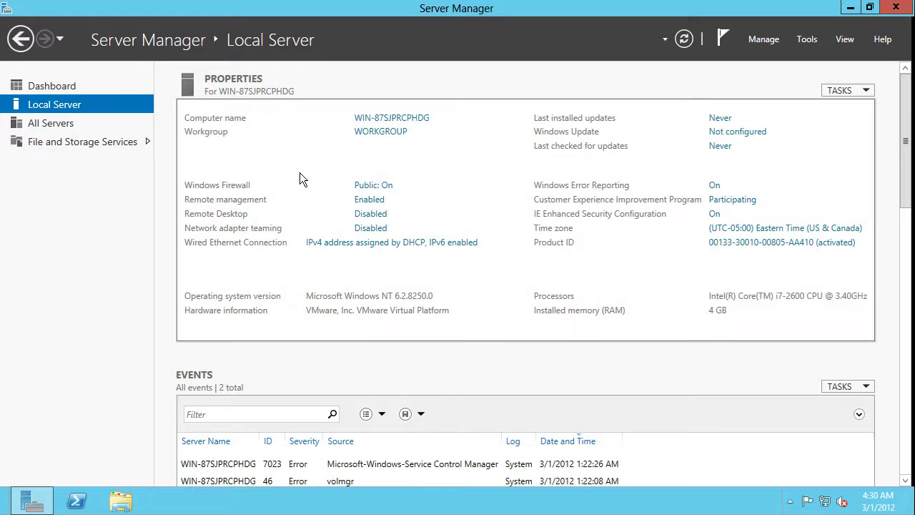
Try opening windows.iso from the guest desktop, choosing Internet Explorer in the app chooser
left_click(848, 8)
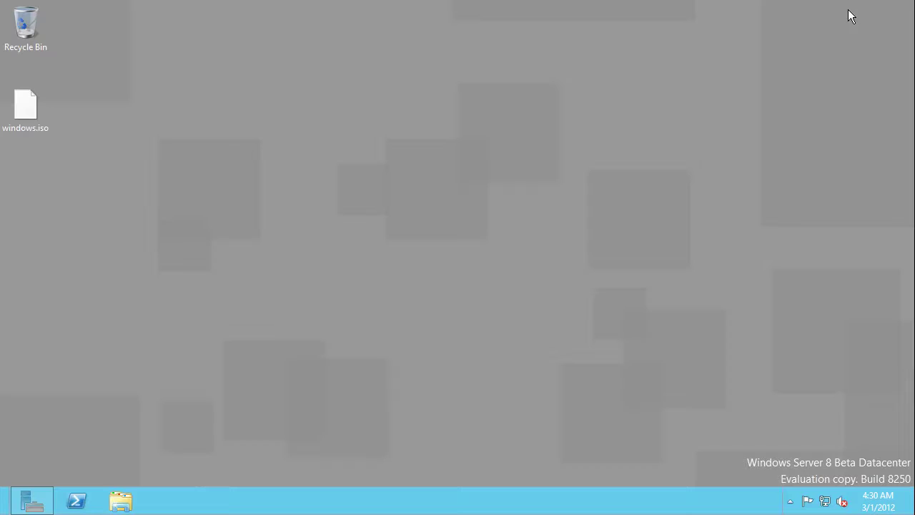
right_click(31, 121)
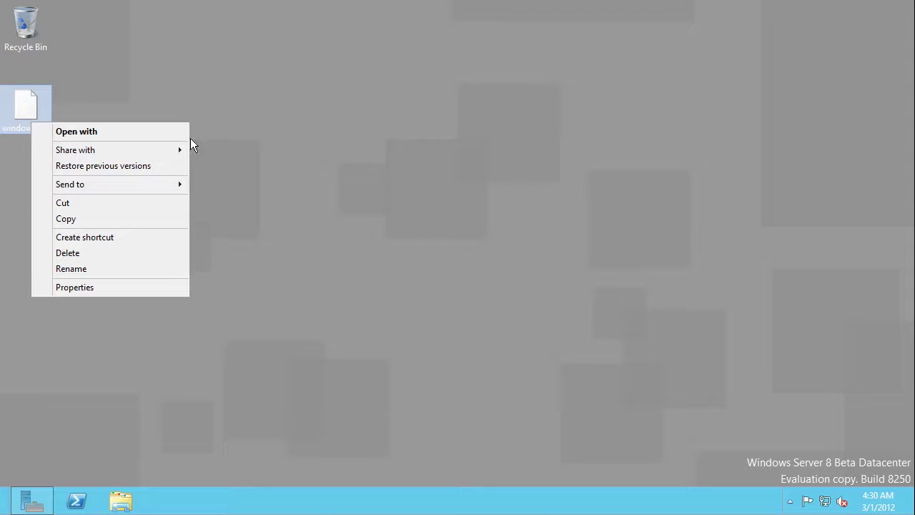
double_click(36, 113)
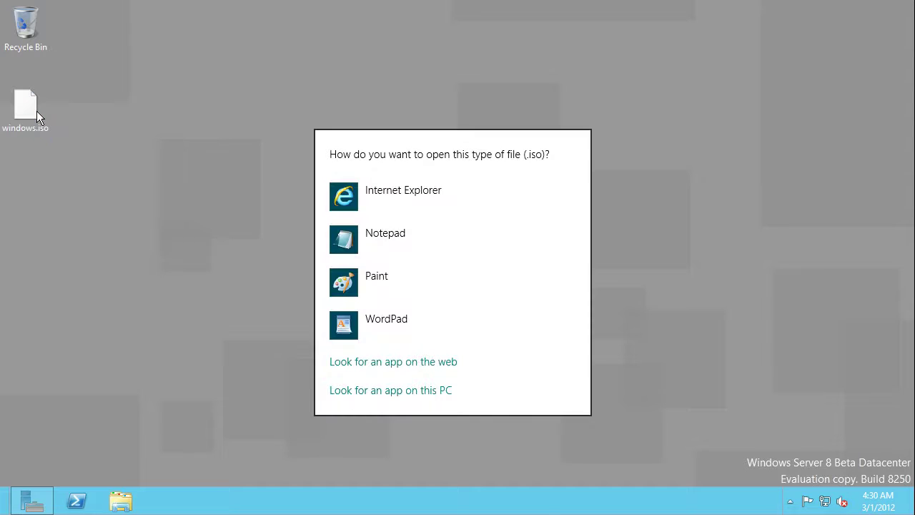
left_click(367, 386)
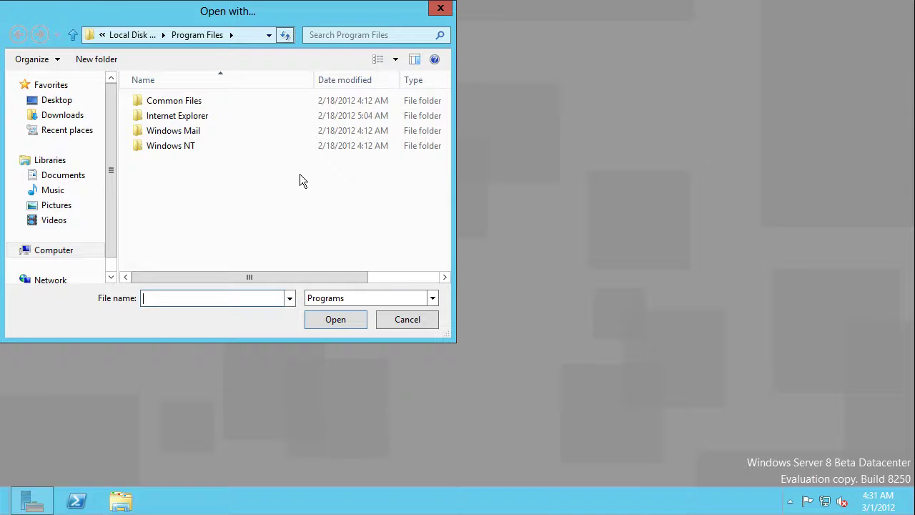
left_click(404, 319)
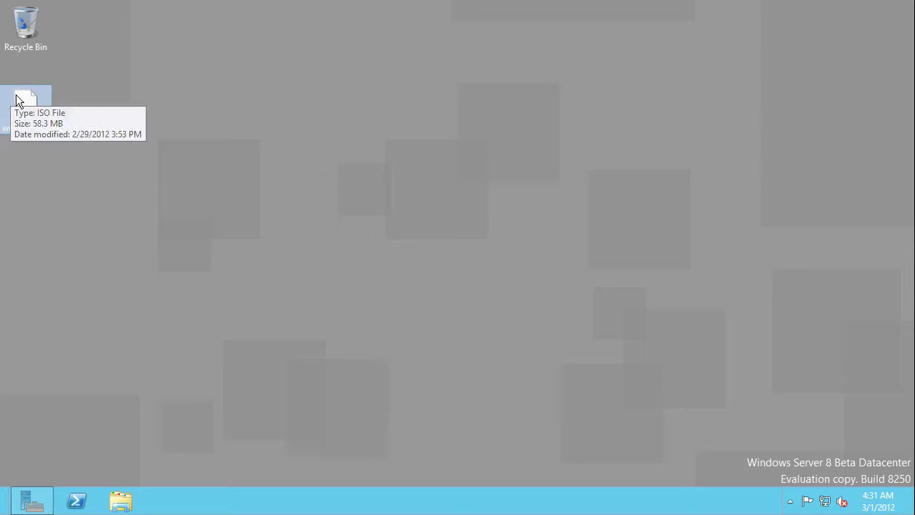
double_click(18, 96)
left_click(408, 361)
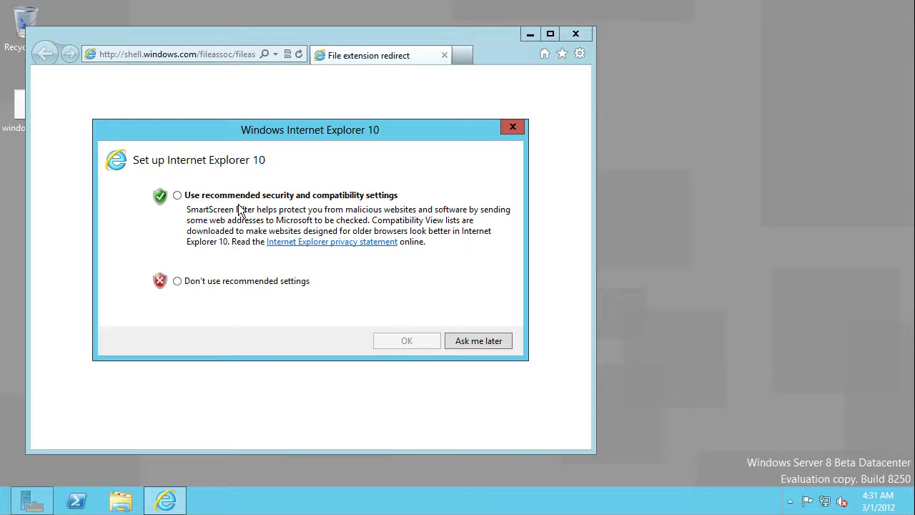
Accept IE10's recommended settings and add bing.com to Trusted sites
left_click(239, 202)
left_click(404, 343)
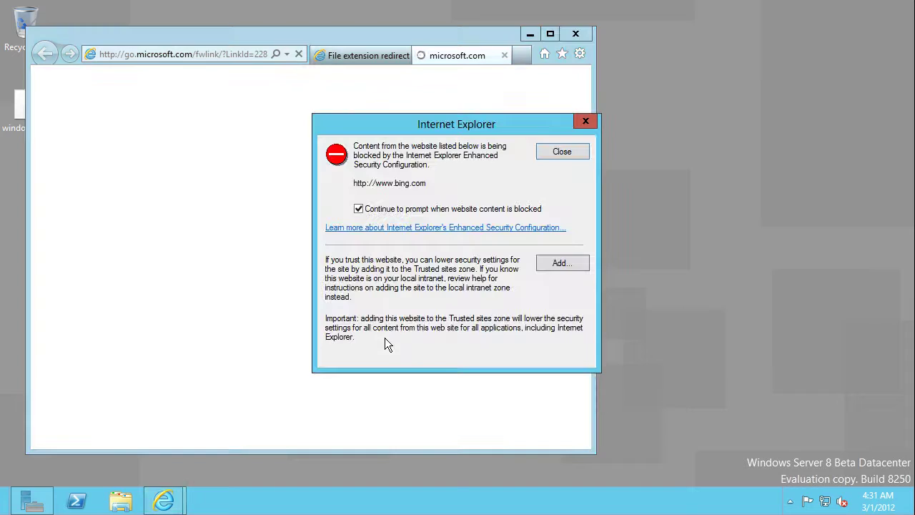
left_click(543, 263)
left_click(540, 231)
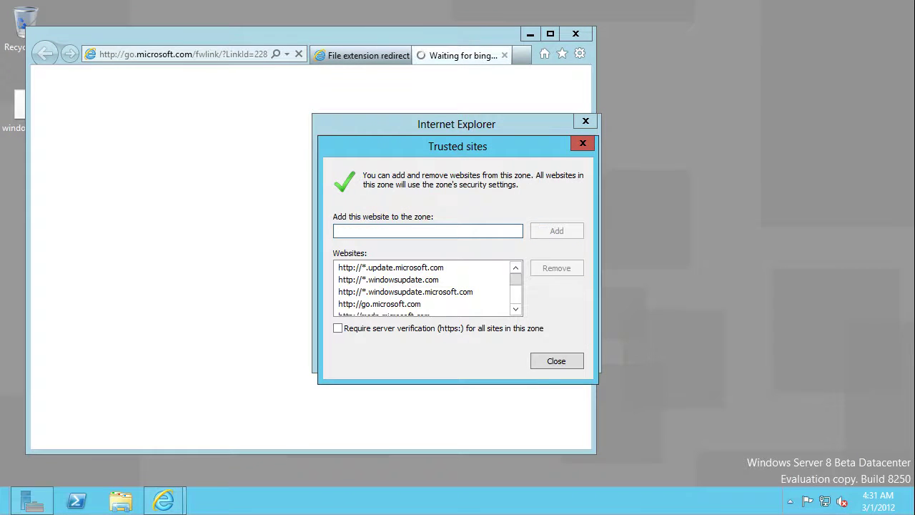
left_click(549, 366)
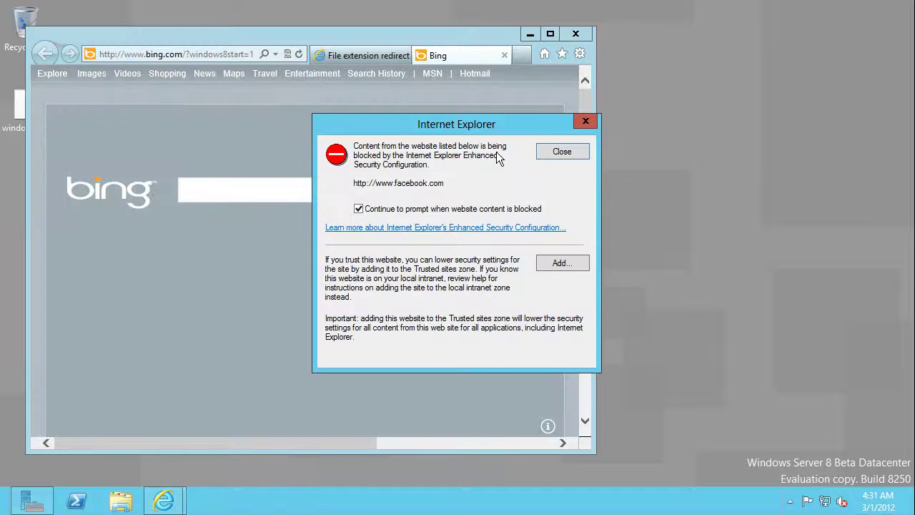
Dismiss the facebook.com warning and close Internet Explorer with all tabs
left_click(562, 158)
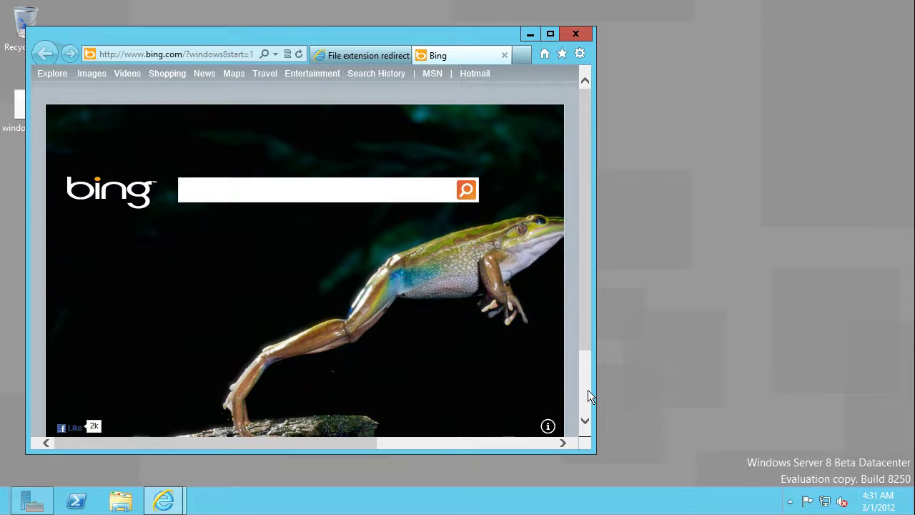
left_click(587, 397)
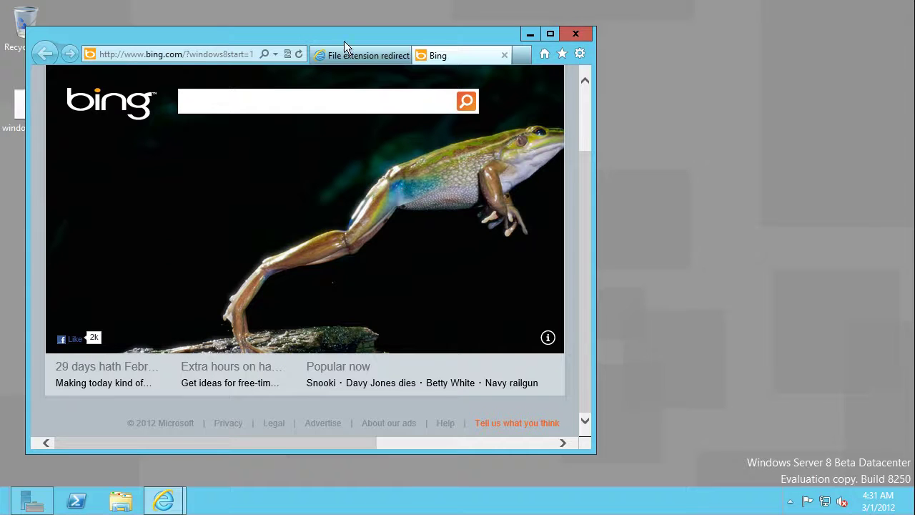
left_click(336, 61)
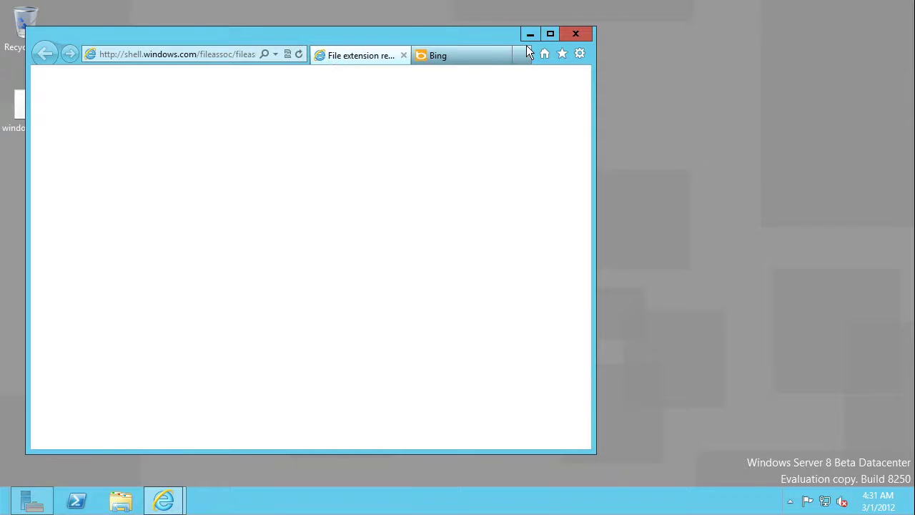
left_click(181, 55)
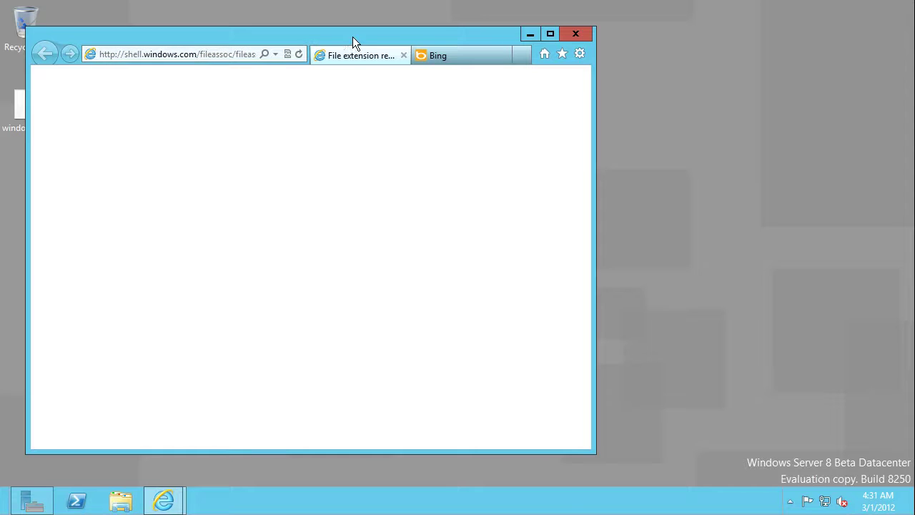
left_click(575, 33)
left_click(312, 254)
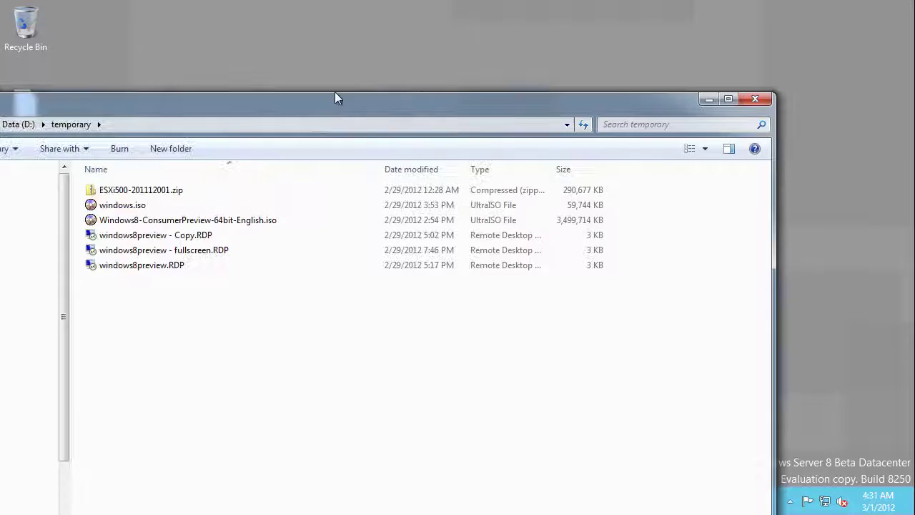
Extract windows.iso with 7-Zip into a windows folder
left_click_drag(335, 92, 503, 45)
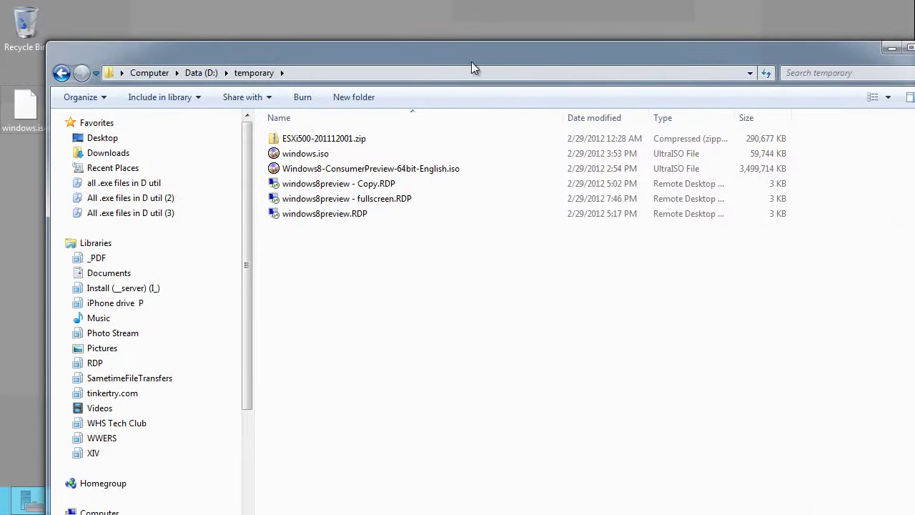
right_click(322, 155)
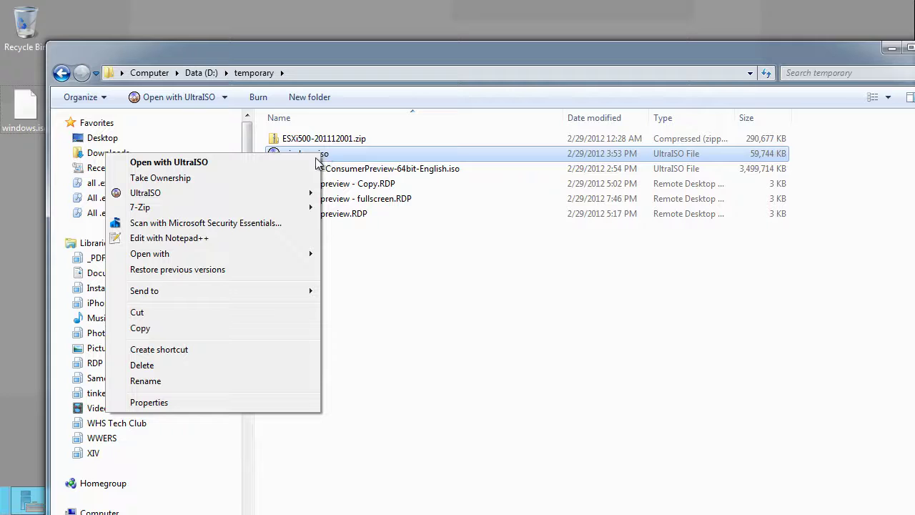
mouse_move(296, 205)
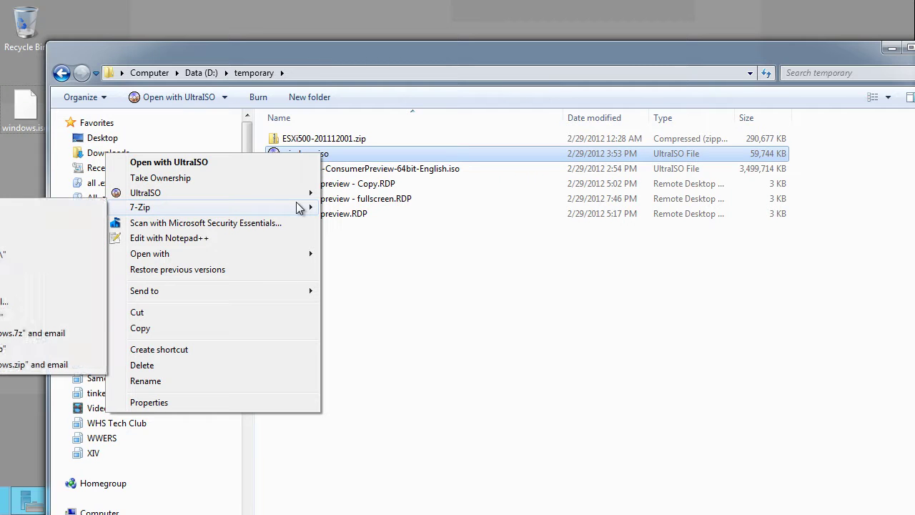
left_click(472, 163)
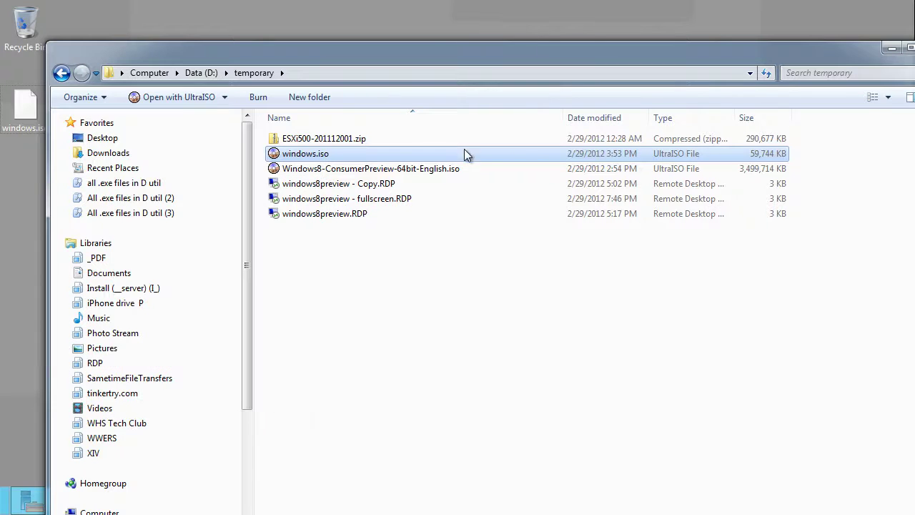
right_click(544, 152)
mouse_move(505, 209)
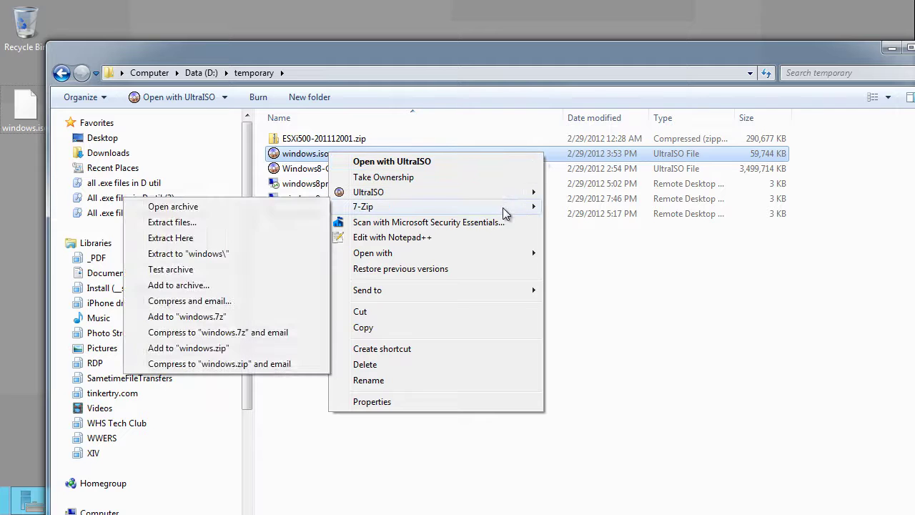
left_click(187, 254)
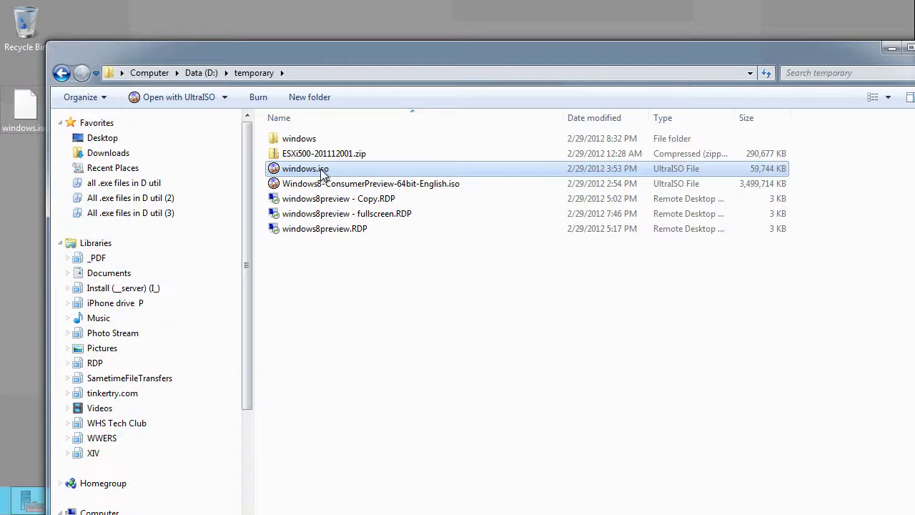
Look inside the extracted windows folder, then copy the folder
left_click(302, 138)
double_click(301, 139)
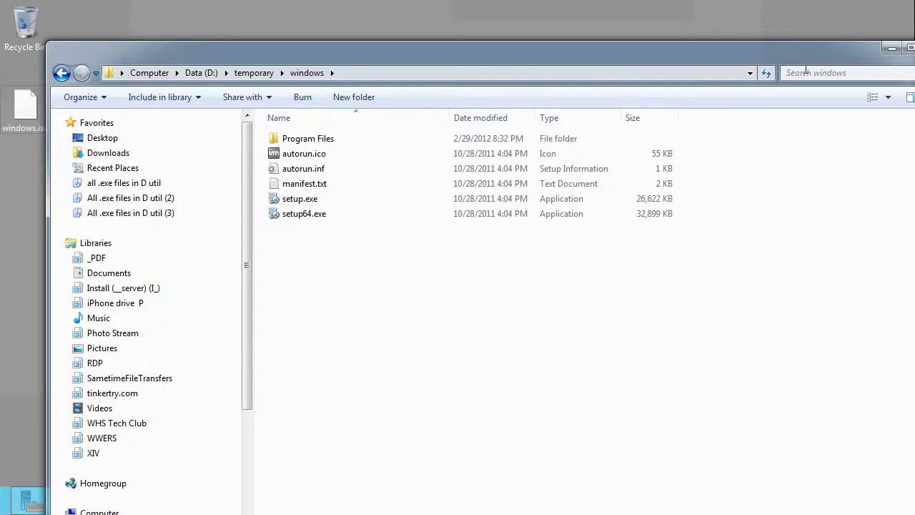
left_click(254, 73)
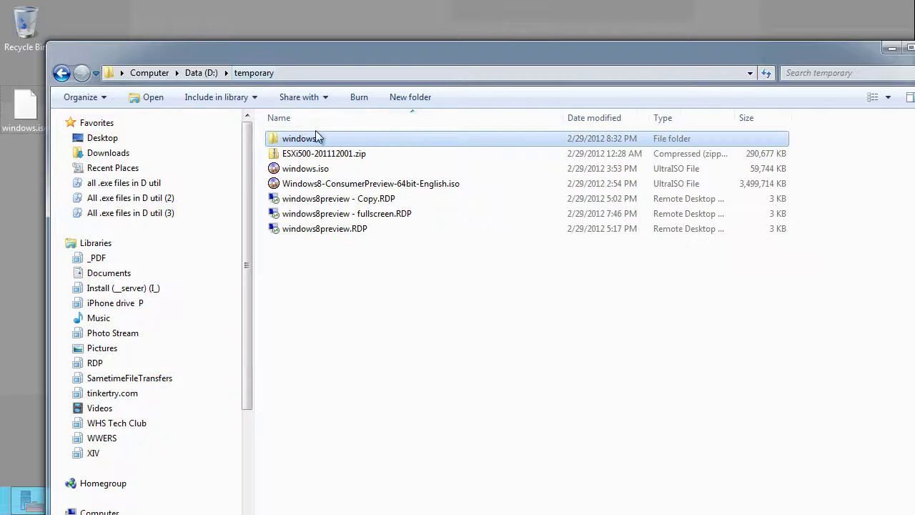
right_click(291, 139)
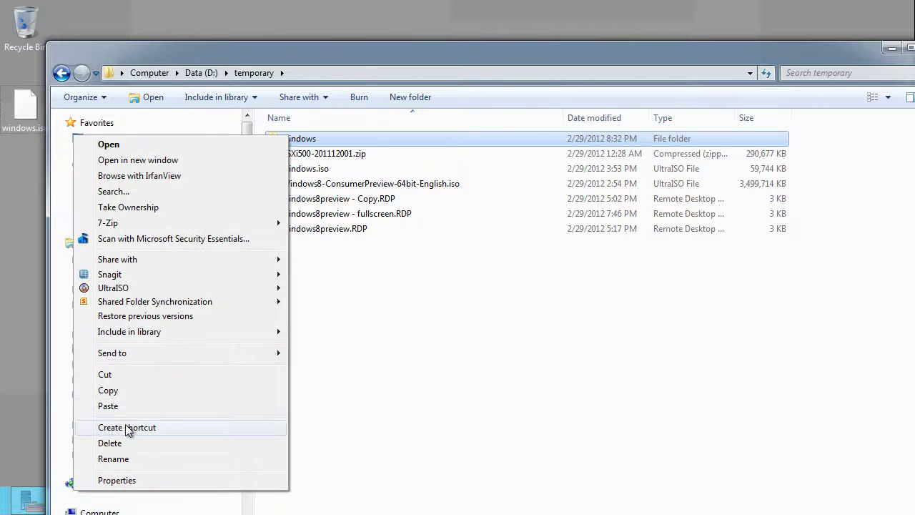
left_click(118, 391)
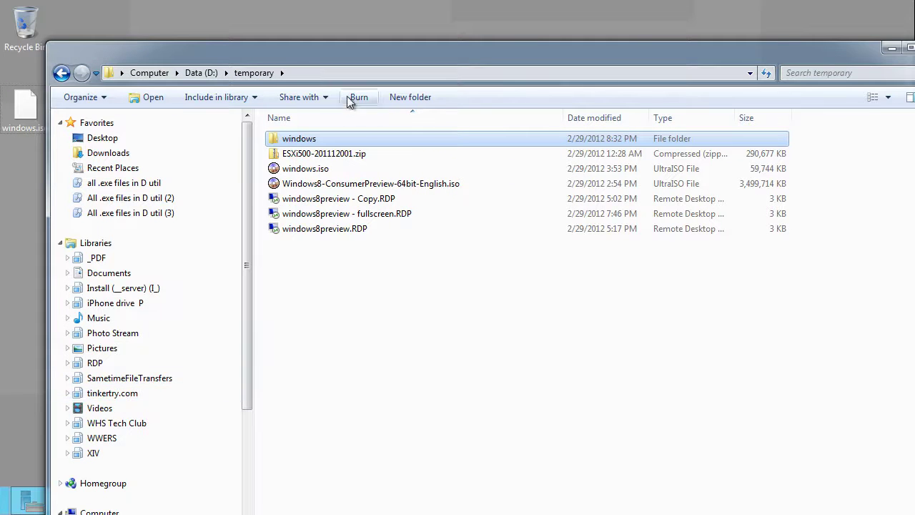
Paste the windows folder into \\vzilla\install and minimize Explorer
left_click(359, 71)
type("\\vzi")
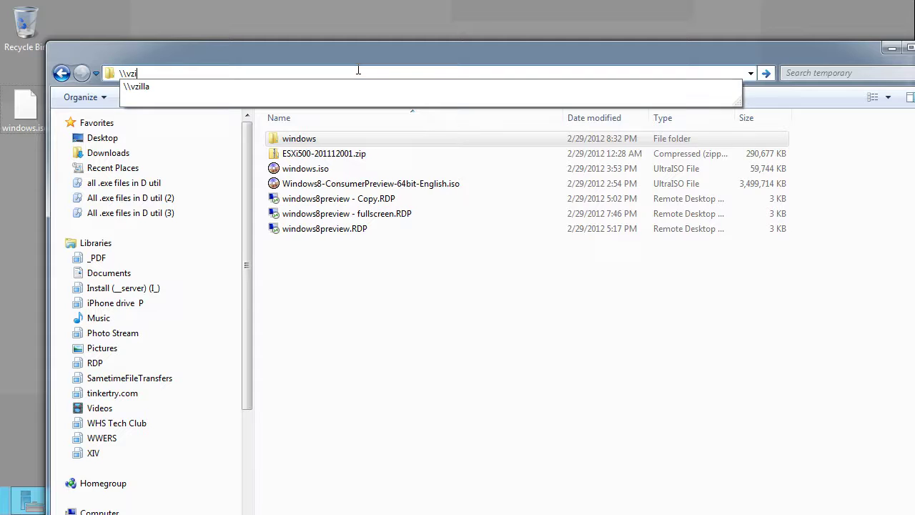
type("lla\\install")
key("Return")
right_click(782, 220)
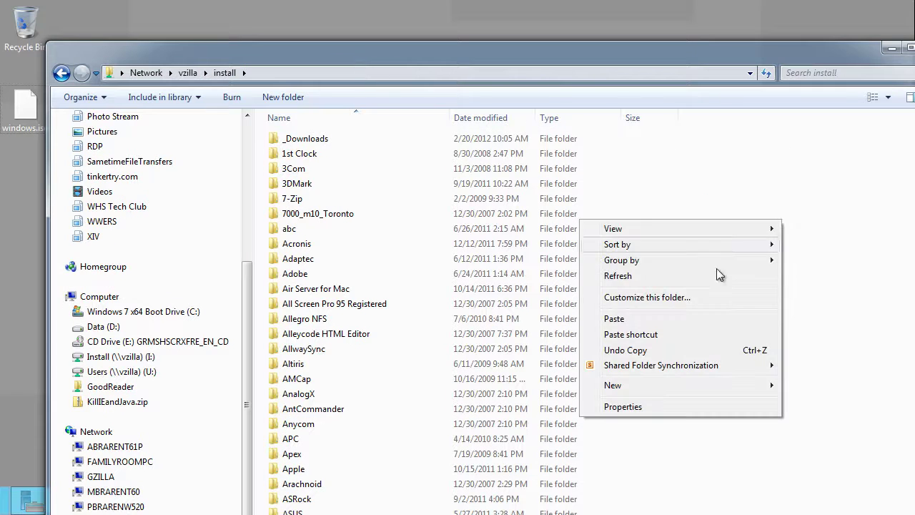
left_click(649, 313)
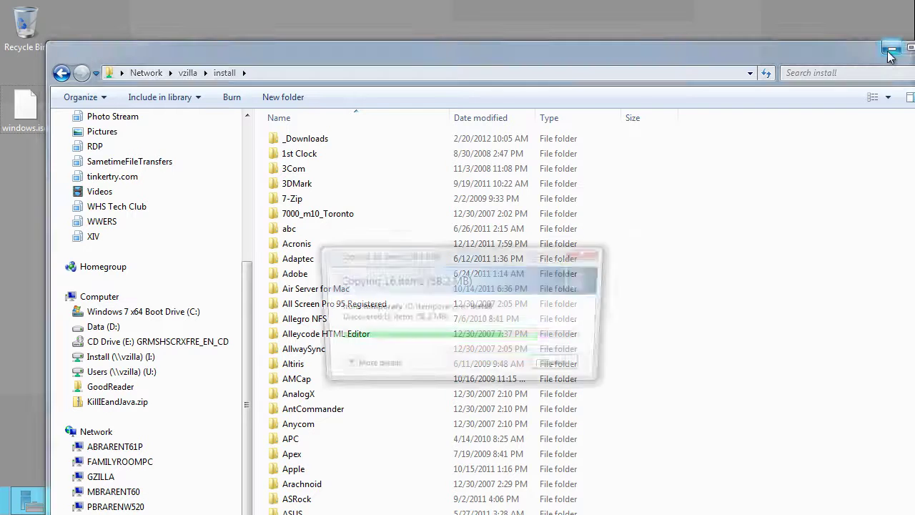
left_click(890, 50)
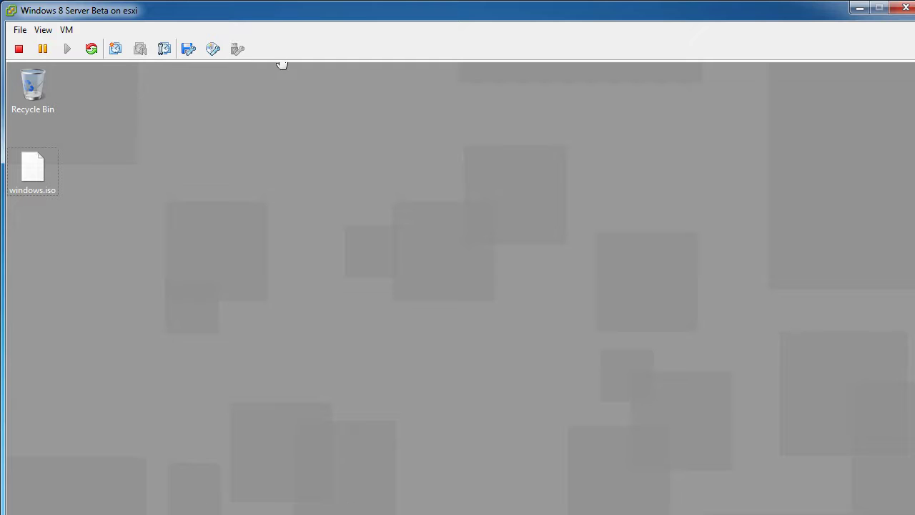
Expand the VM console to full screen and delete windows.iso from the guest desktop
double_click(435, 11)
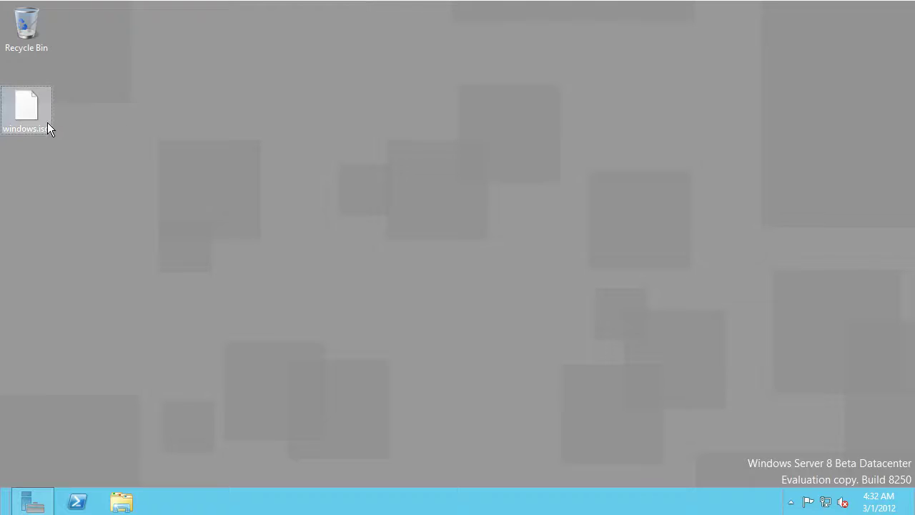
left_click(37, 120)
key("Delete")
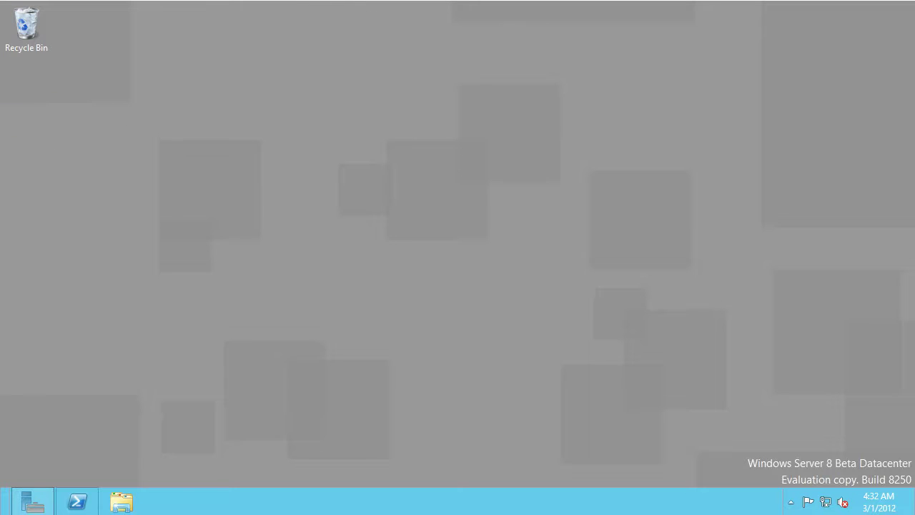
Cut the windows folder from \\vzilla\install\ in a new Explorer window
left_click(114, 503)
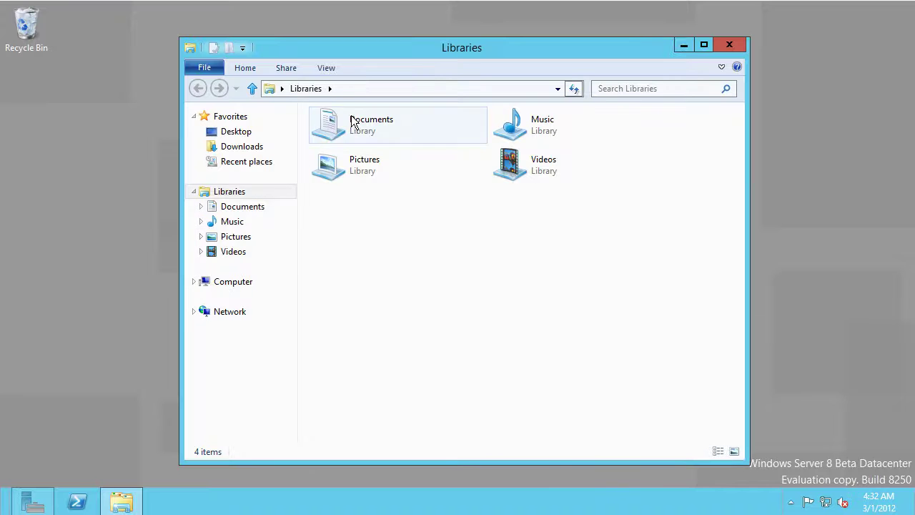
left_click(423, 88)
type("\\\\vzilla")
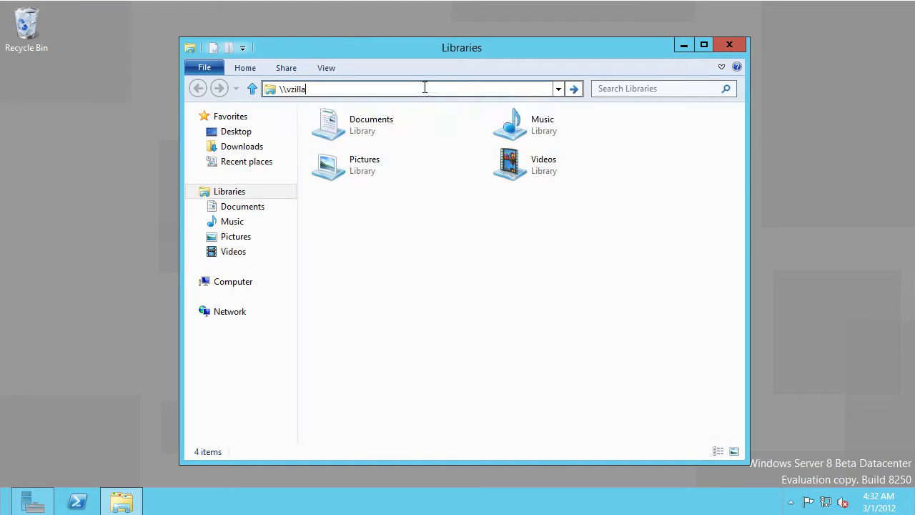
type("\\install\\")
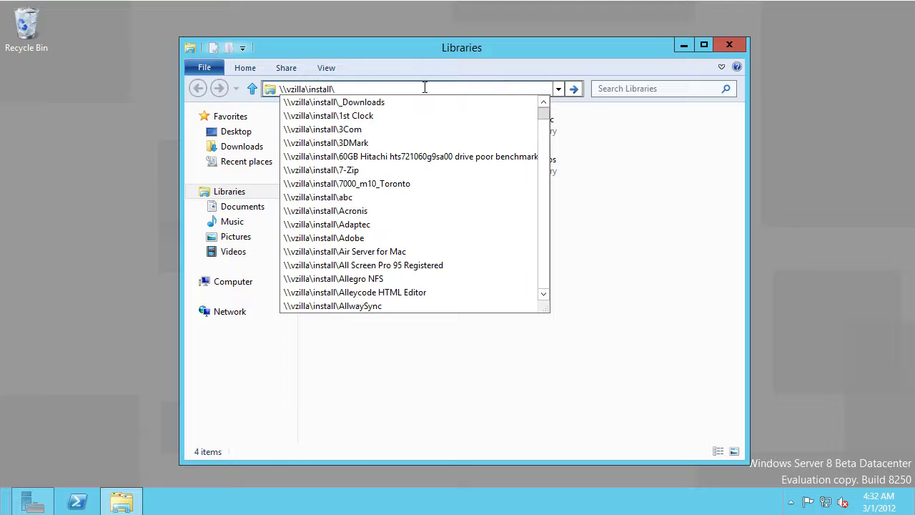
key("Return")
type("wi")
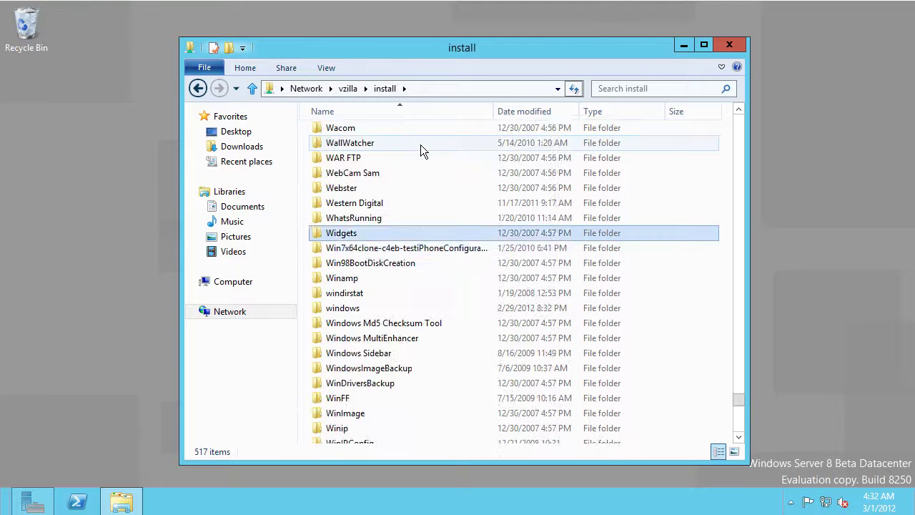
type("n")
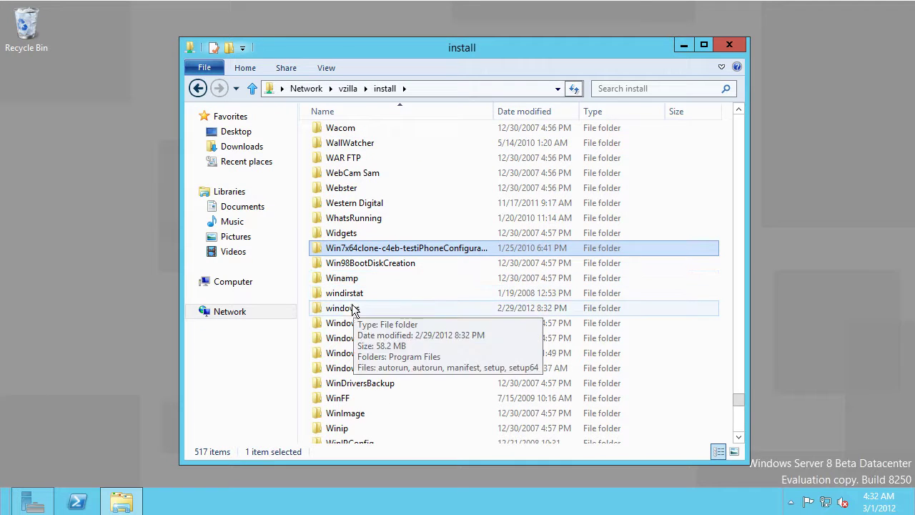
left_click(349, 307)
right_click(348, 306)
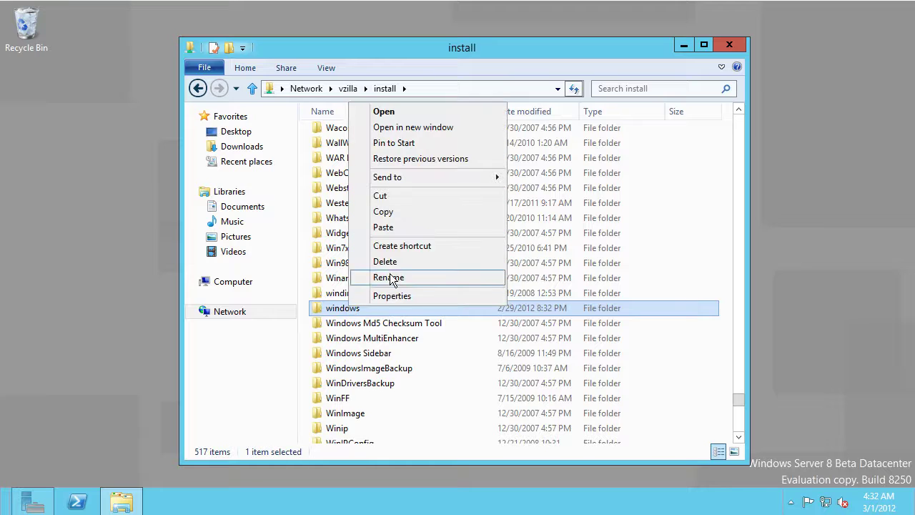
left_click(381, 197)
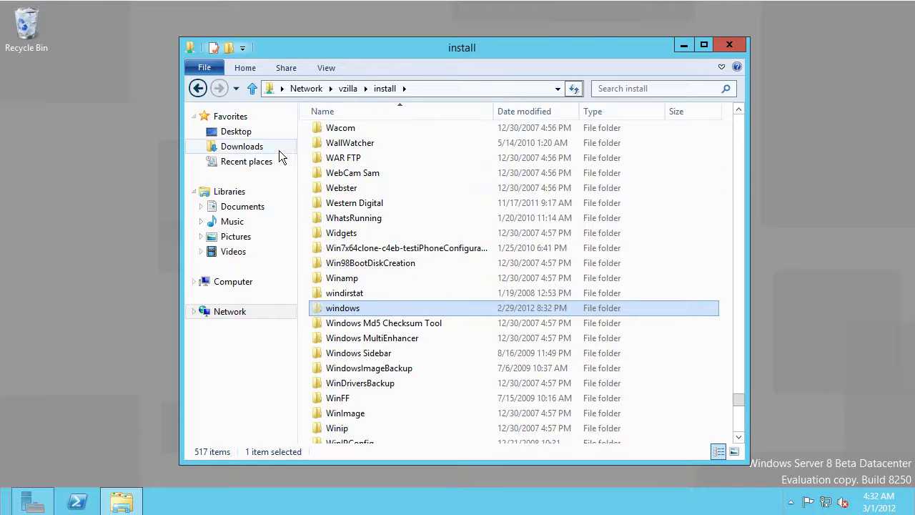
Paste the windows folder onto the Desktop and close Explorer
left_click(236, 132)
right_click(505, 345)
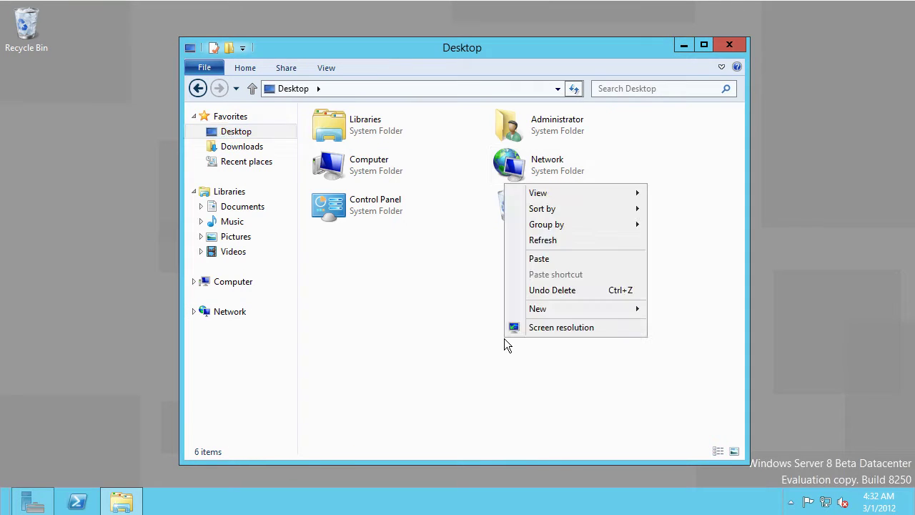
left_click(536, 259)
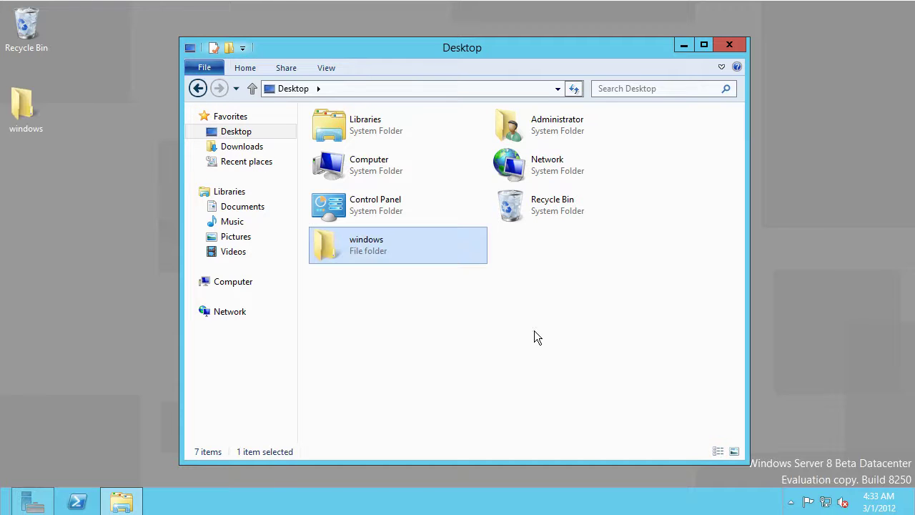
left_click(730, 44)
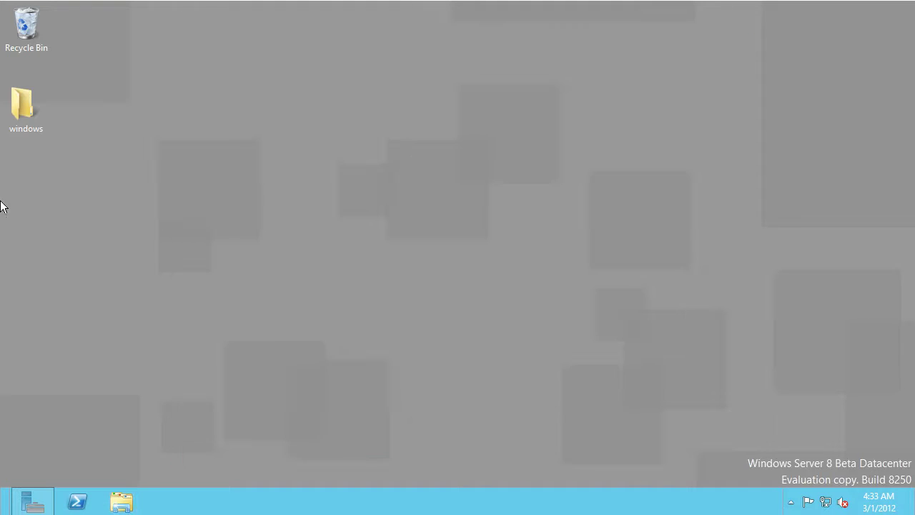
Open the desktop windows folder and preview the autorun icon
double_click(20, 130)
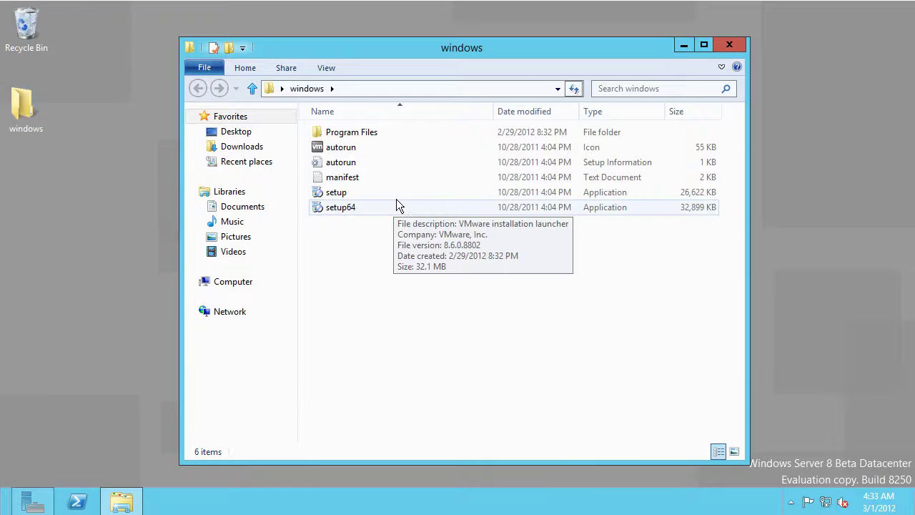
double_click(347, 147)
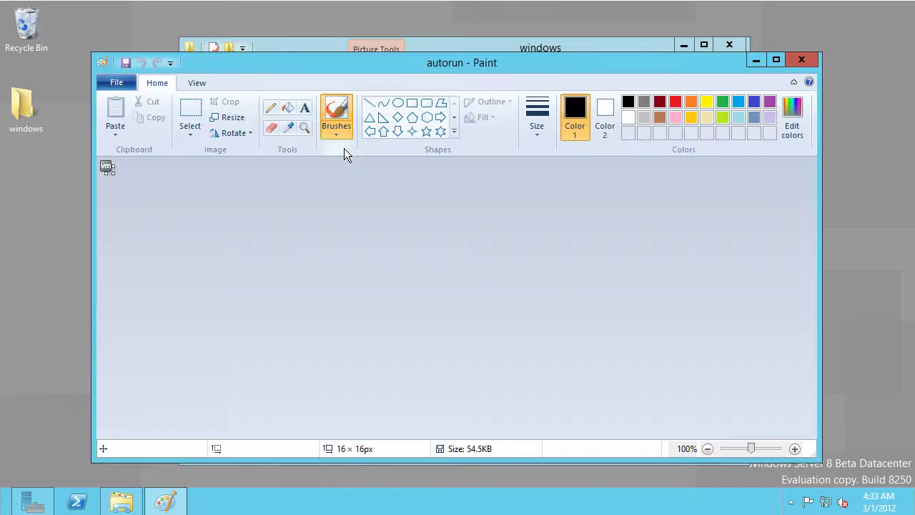
left_click(802, 62)
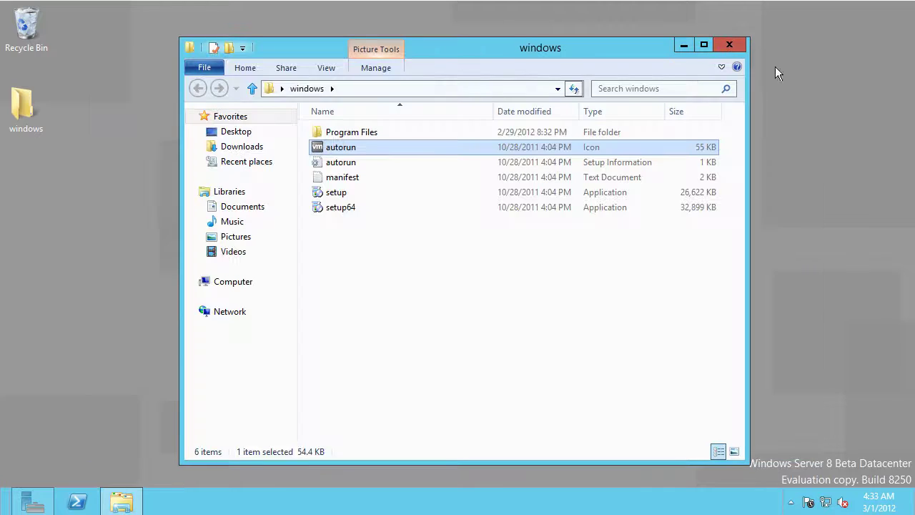
Uncheck 'Hide extensions for known file types' in Folder Options, then read autorun.inf
left_click(326, 68)
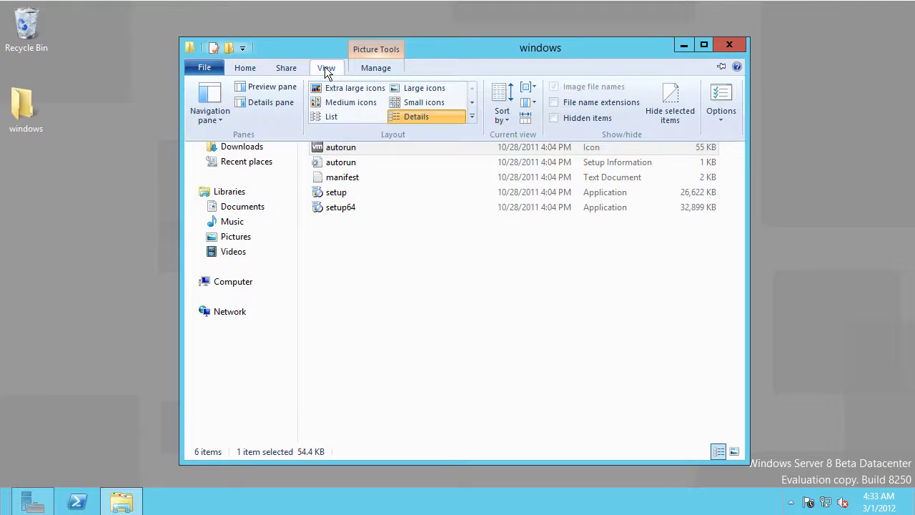
left_click(721, 118)
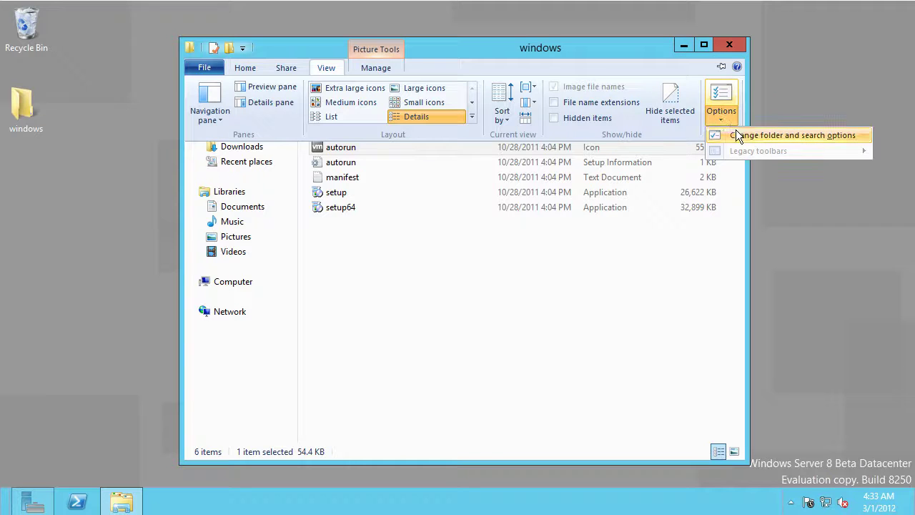
left_click(735, 135)
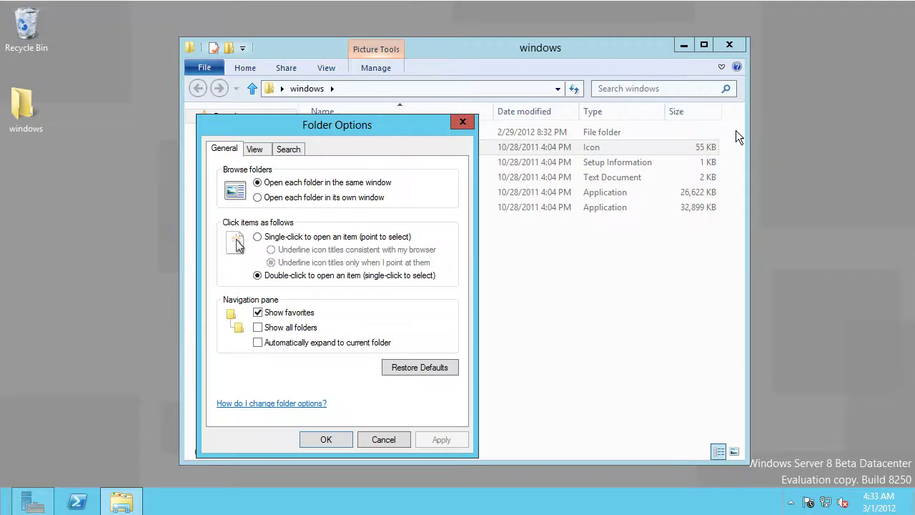
left_click(254, 149)
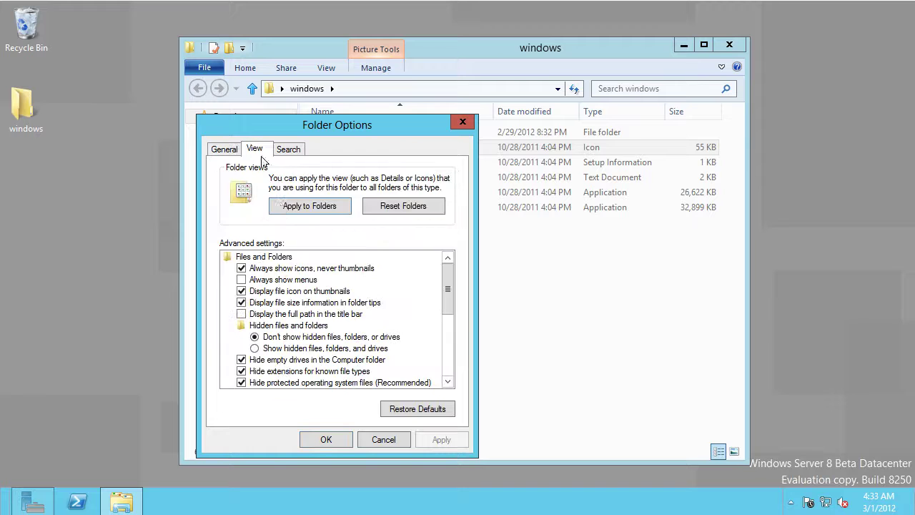
left_click(280, 370)
left_click(322, 438)
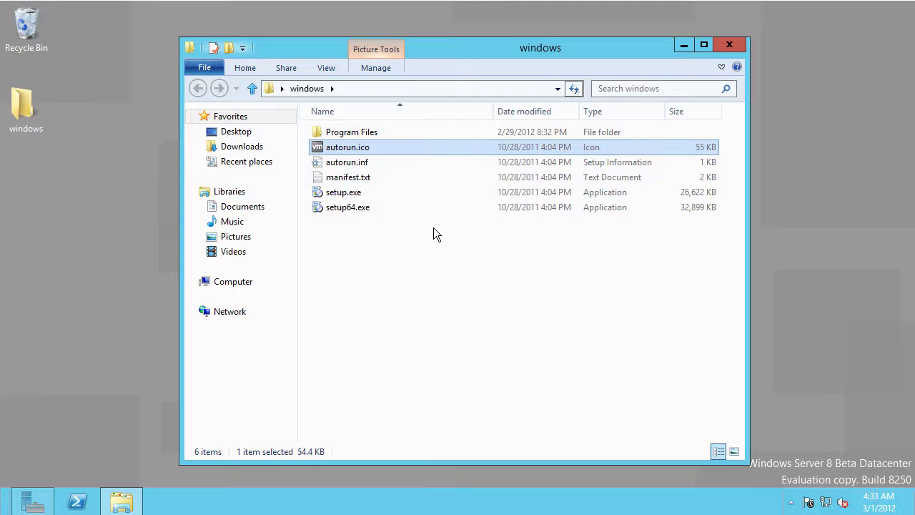
double_click(367, 162)
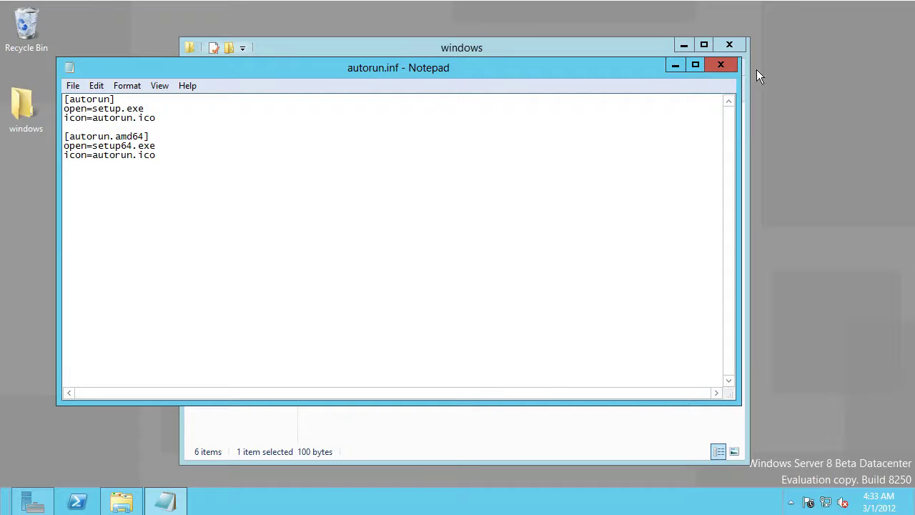
left_click(708, 62)
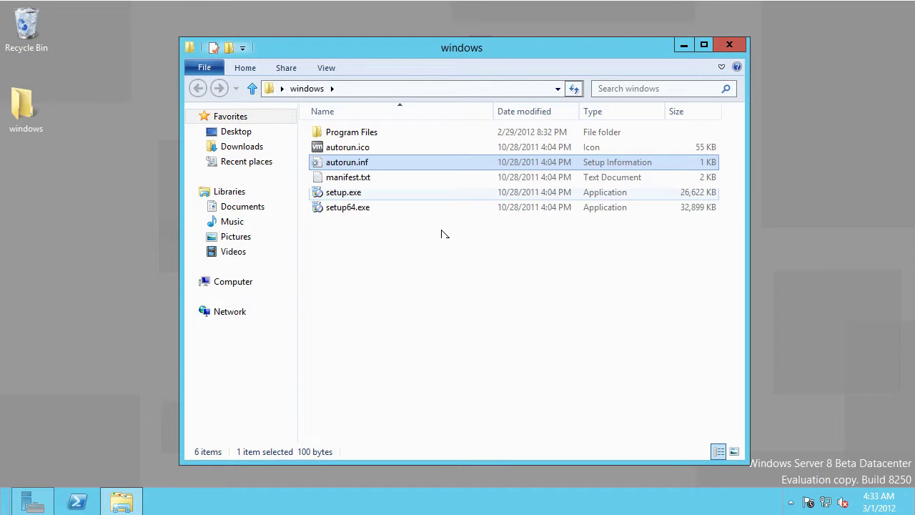
Run setup64.exe and complete a Typical VMware Tools installation through Finish
double_click(342, 208)
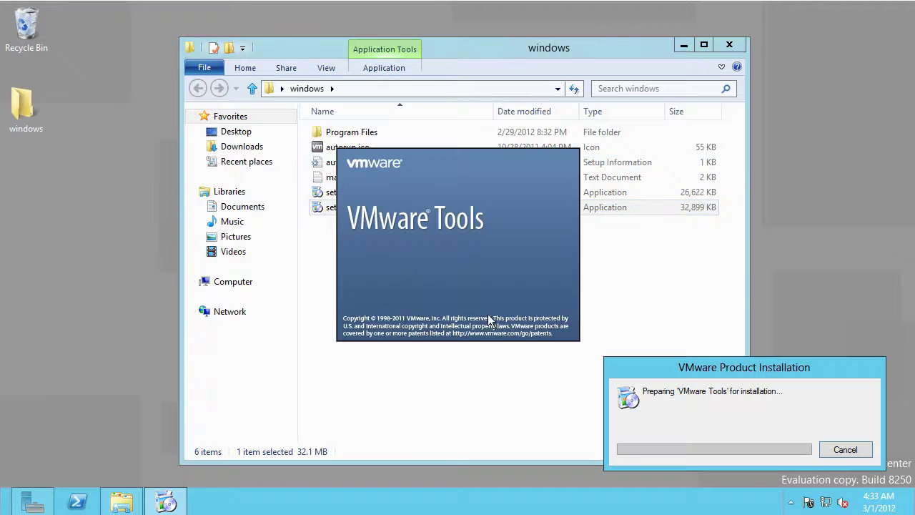
left_click(730, 45)
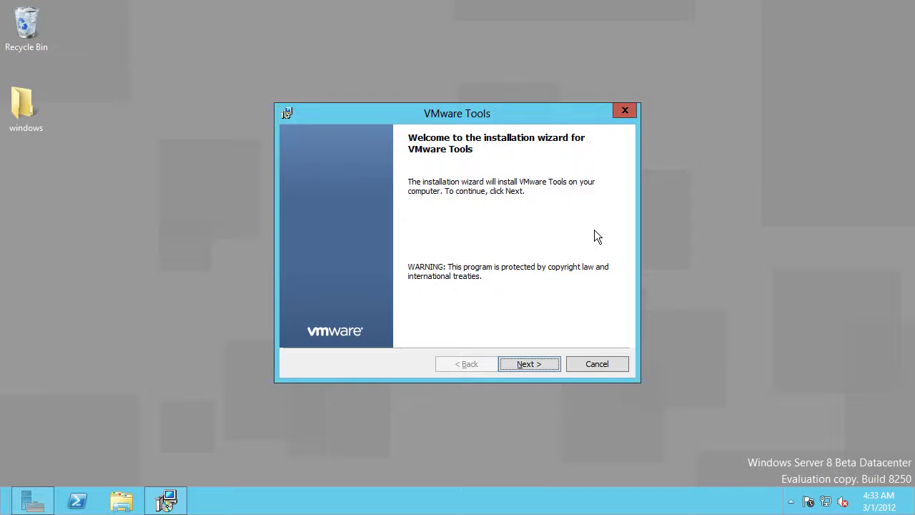
left_click(540, 363)
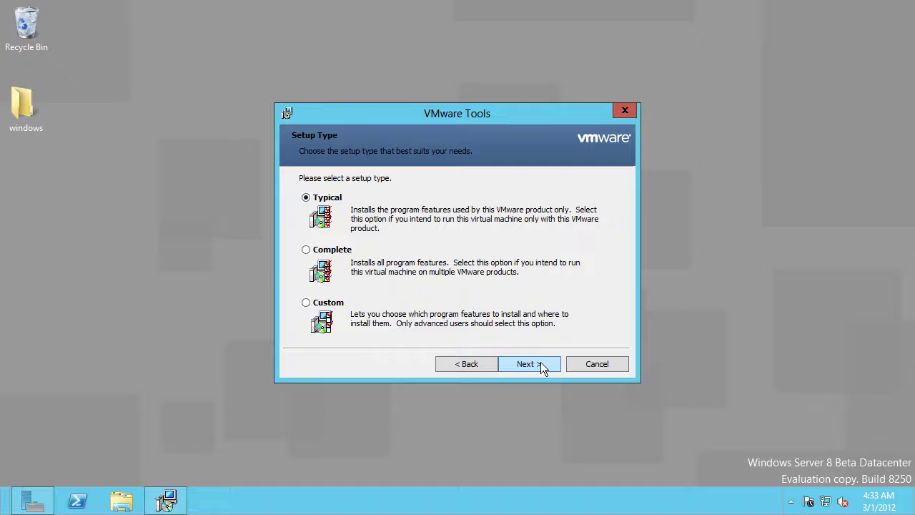
left_click(540, 364)
left_click(529, 364)
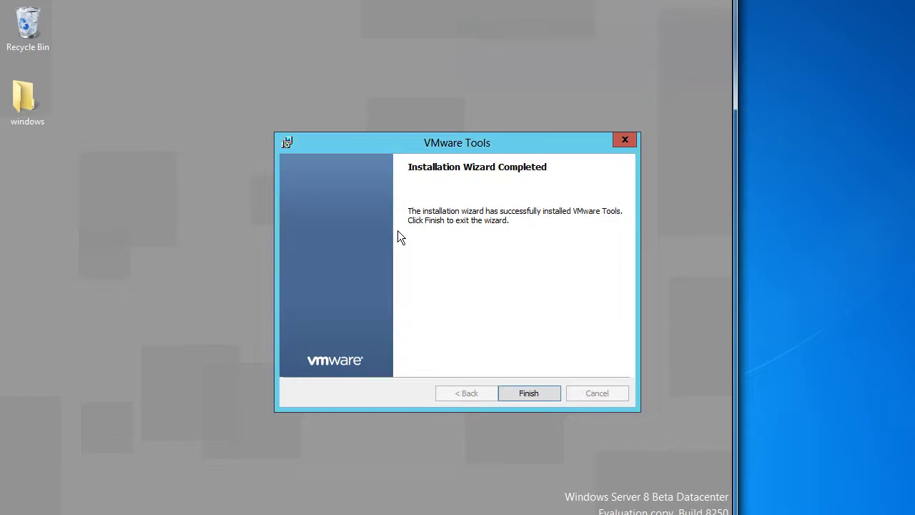
left_click(518, 398)
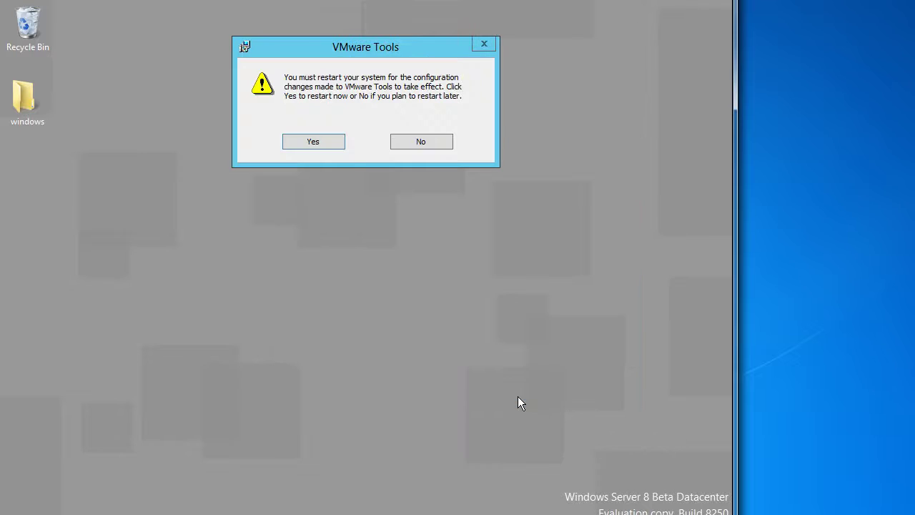
Confirm the restart, dismiss the Remote Desktop errors and return to the VM console
left_click(314, 142)
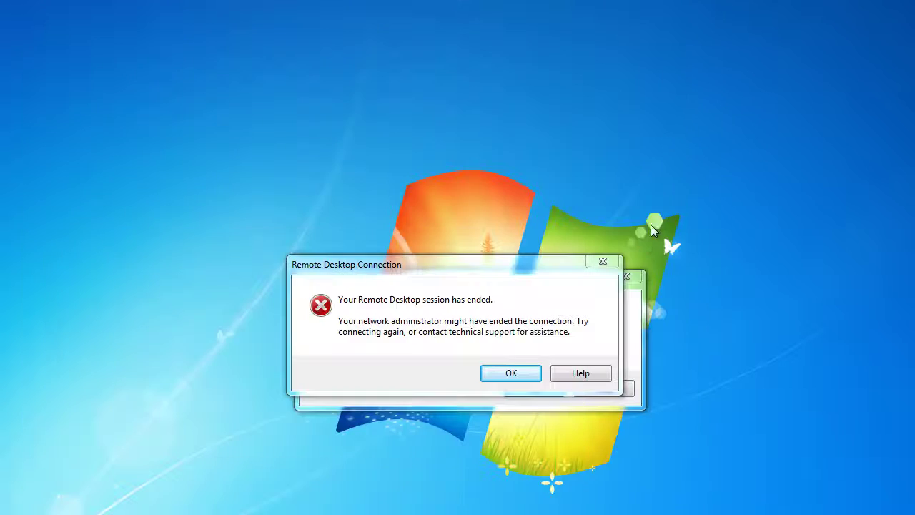
left_click(606, 261)
left_click(627, 280)
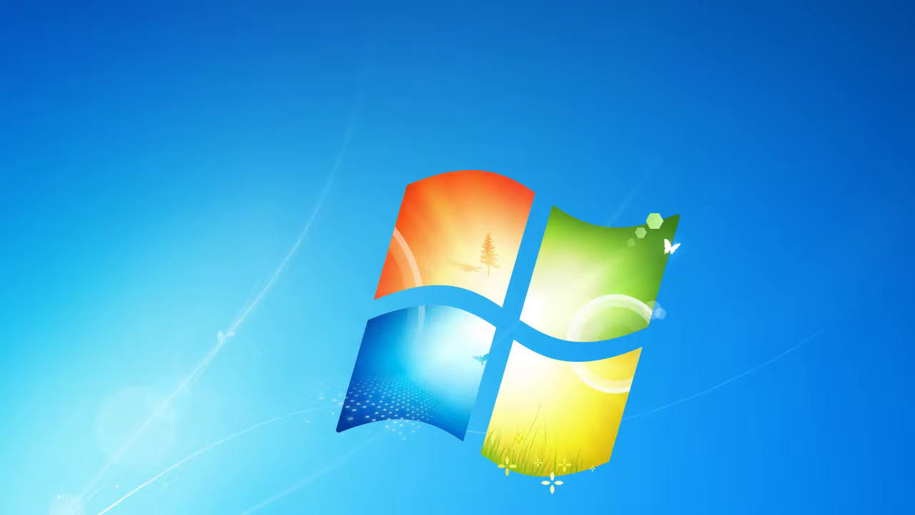
key("alt+Tab")
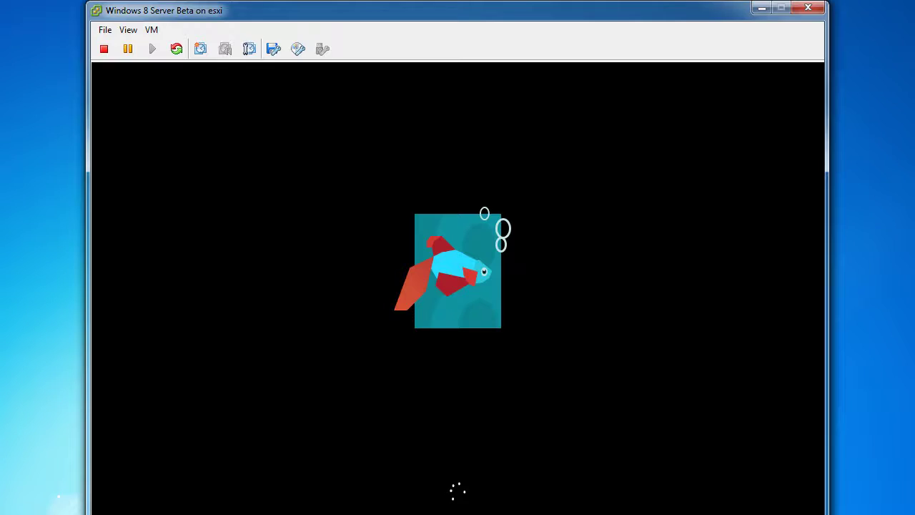
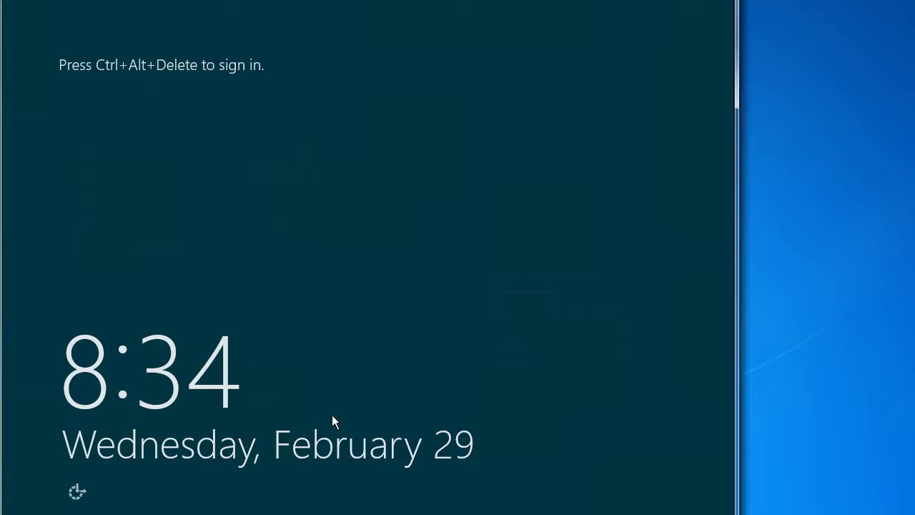
Sign in as Administrator with the account password, correcting a mistyped first attempt
key("ctrl+alt+Delete")
type("***")
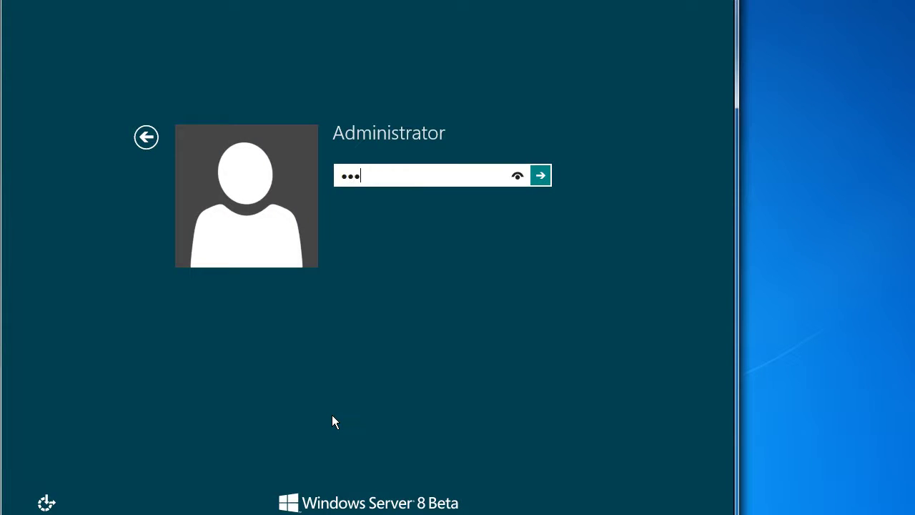
key("BackSpace")
key("BackSpace")
key("BackSpace")
type("*******")
key("Return")
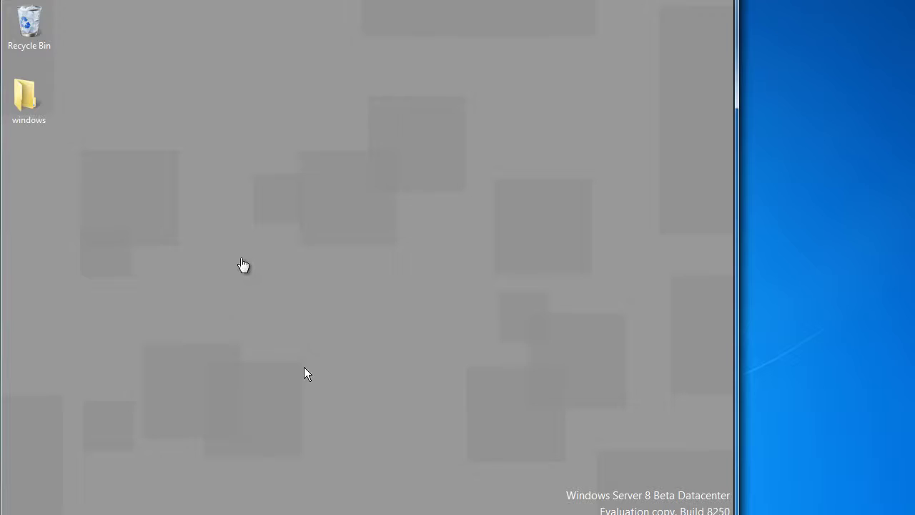
Switch the display to the 1280 by 720, 32-bit, 64 Hertz mode and keep it
right_click(255, 234)
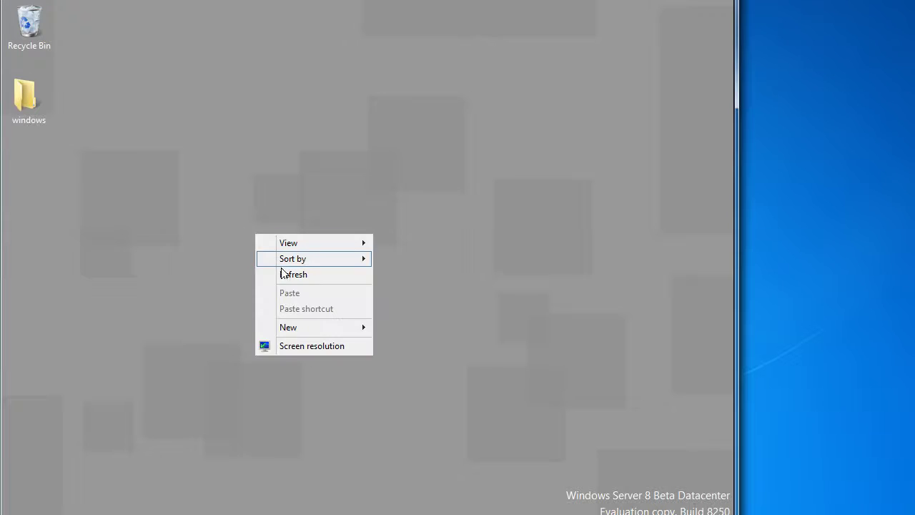
left_click(307, 346)
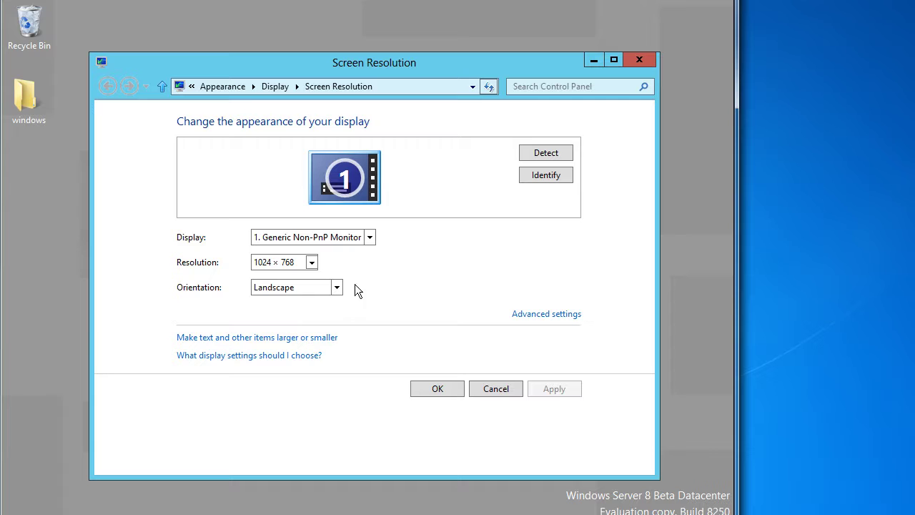
left_click(538, 314)
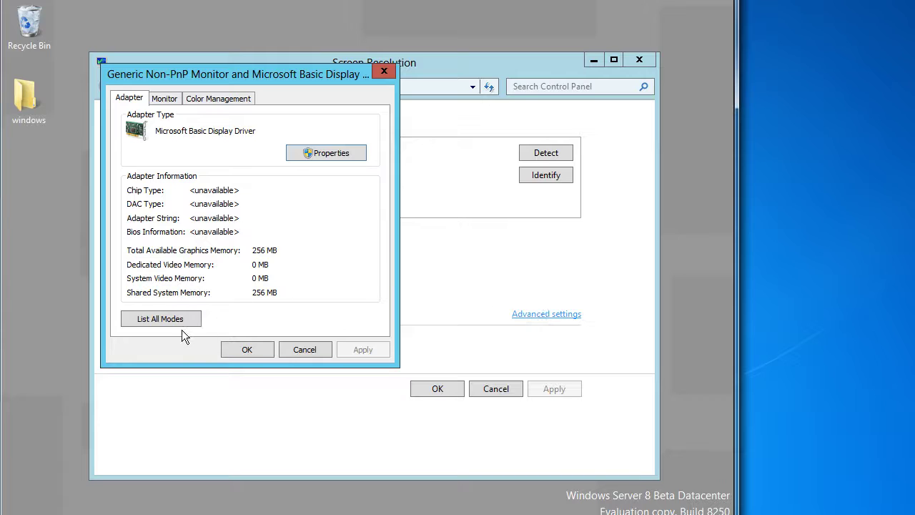
left_click(181, 327)
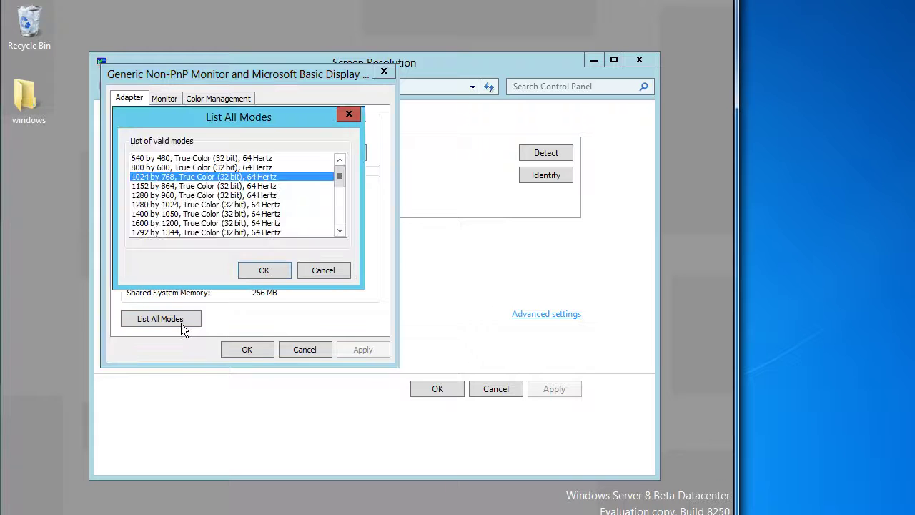
left_click(340, 214)
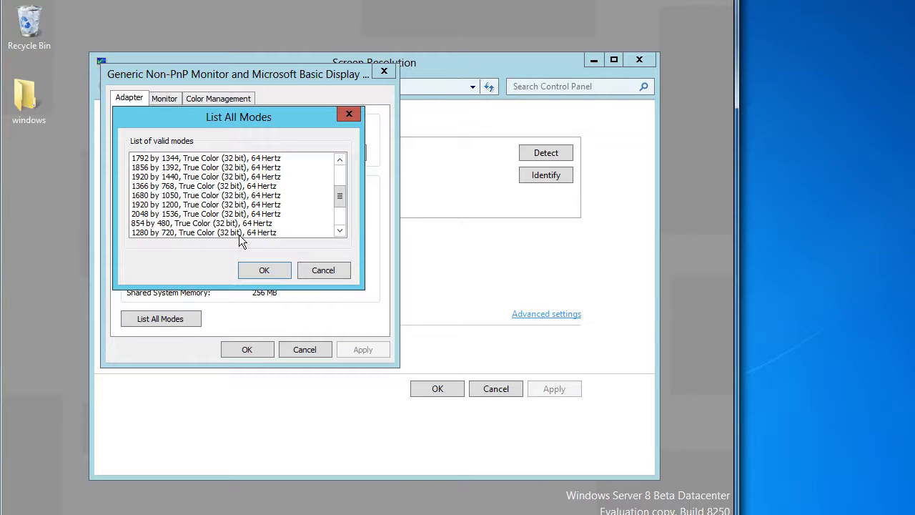
left_click(263, 232)
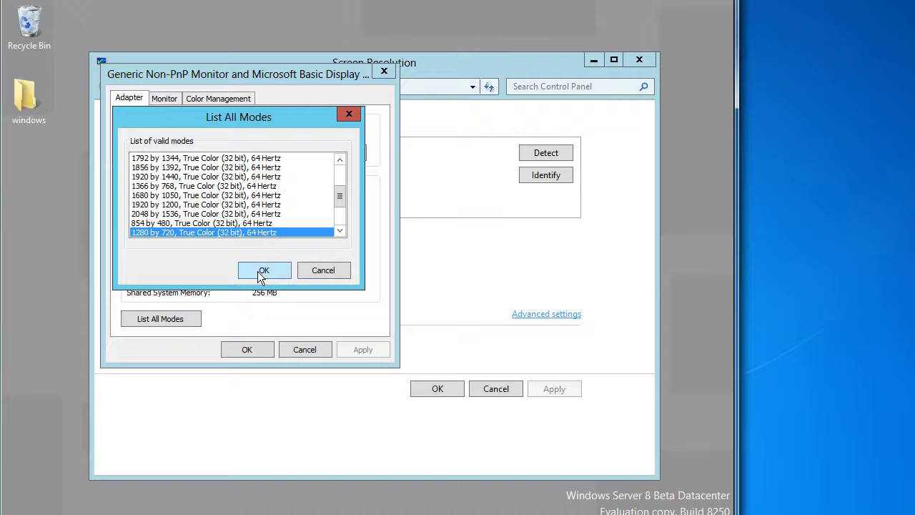
left_click(261, 271)
left_click(246, 349)
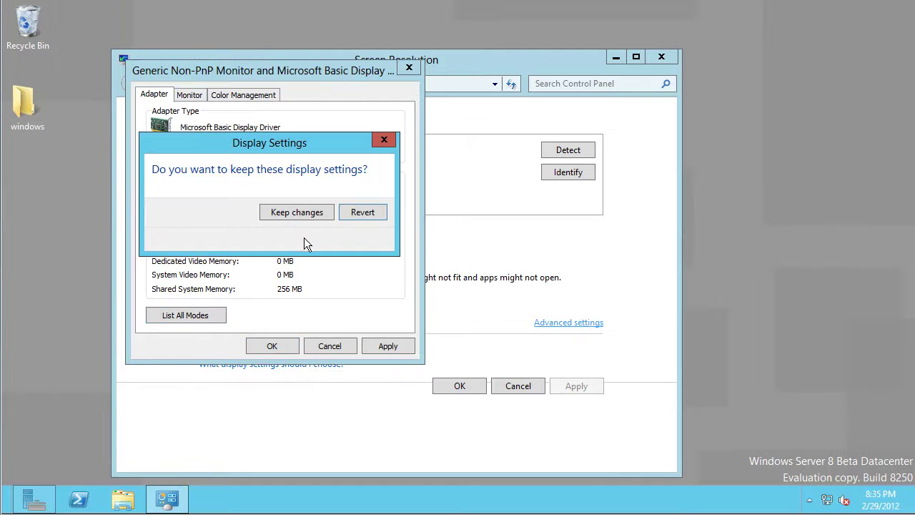
left_click(296, 210)
left_click(463, 392)
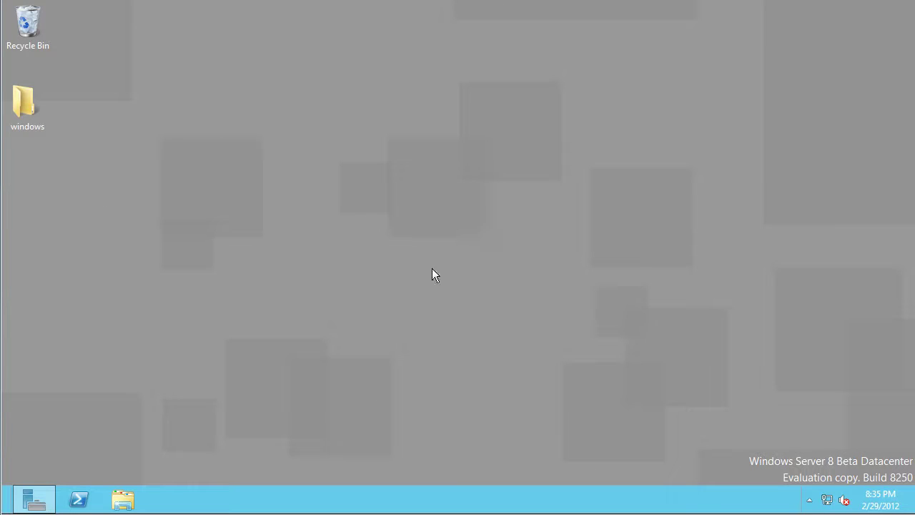
Open Server Manager via Computer > Manage, show Local Server maximized, then bring Libraries forward
left_click(122, 499)
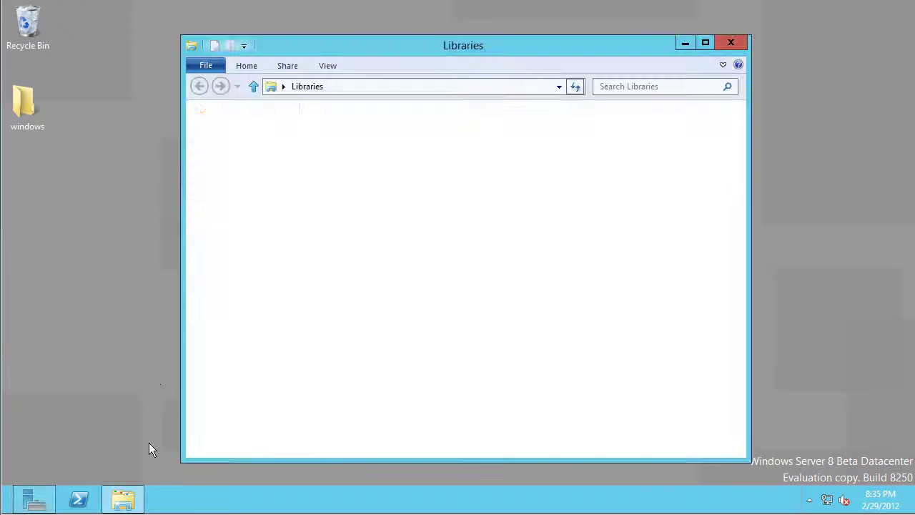
right_click(236, 281)
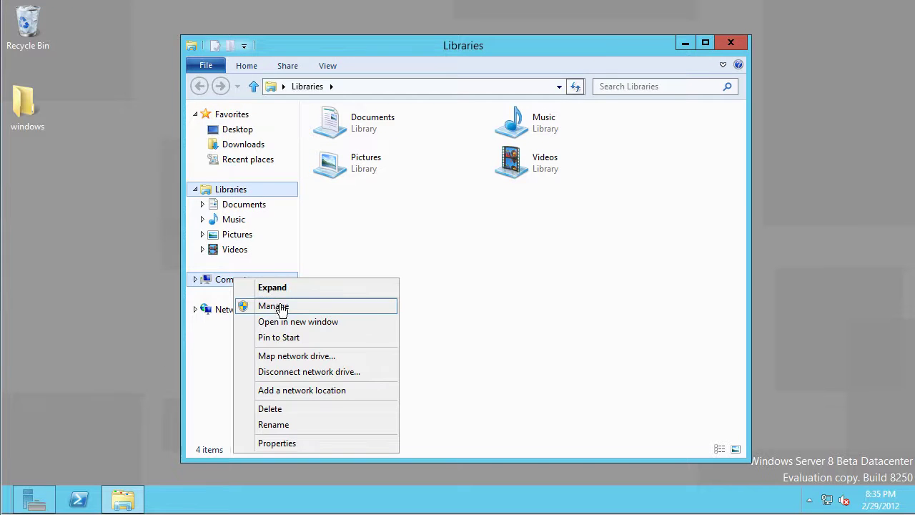
left_click(280, 307)
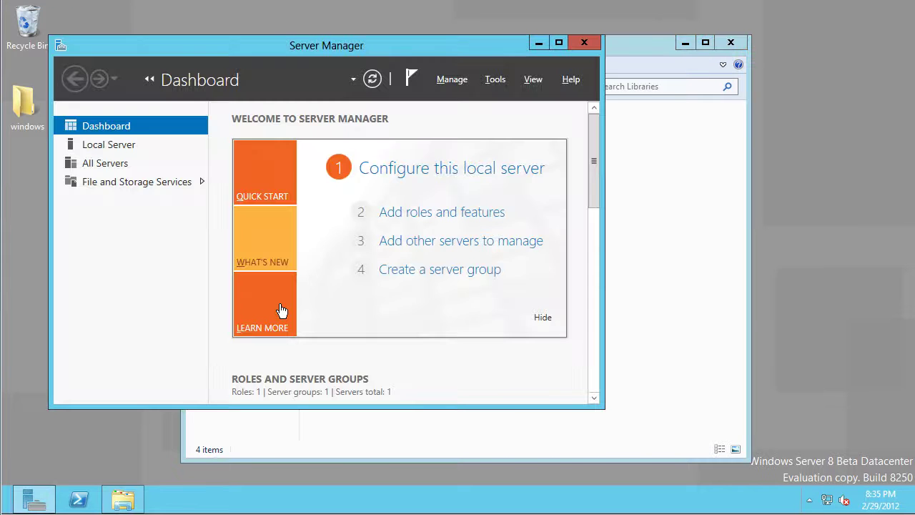
left_click(457, 82)
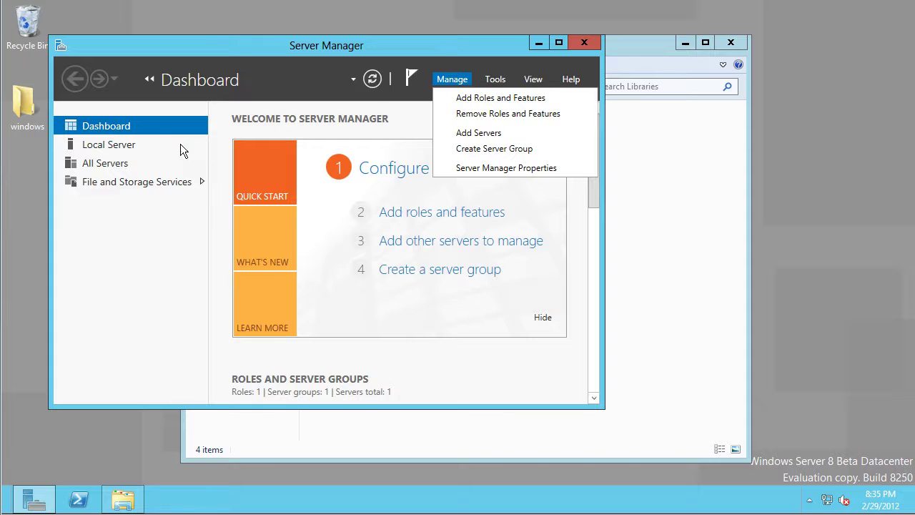
left_click(141, 144)
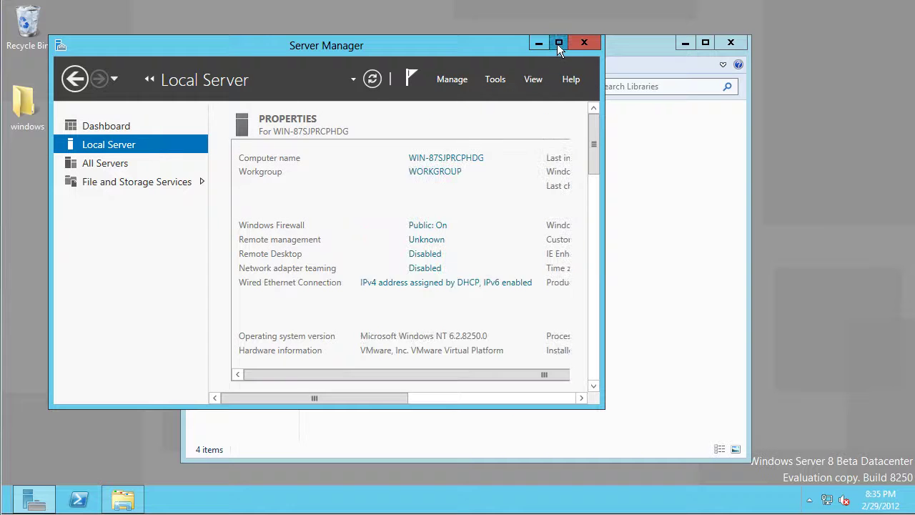
left_click(558, 44)
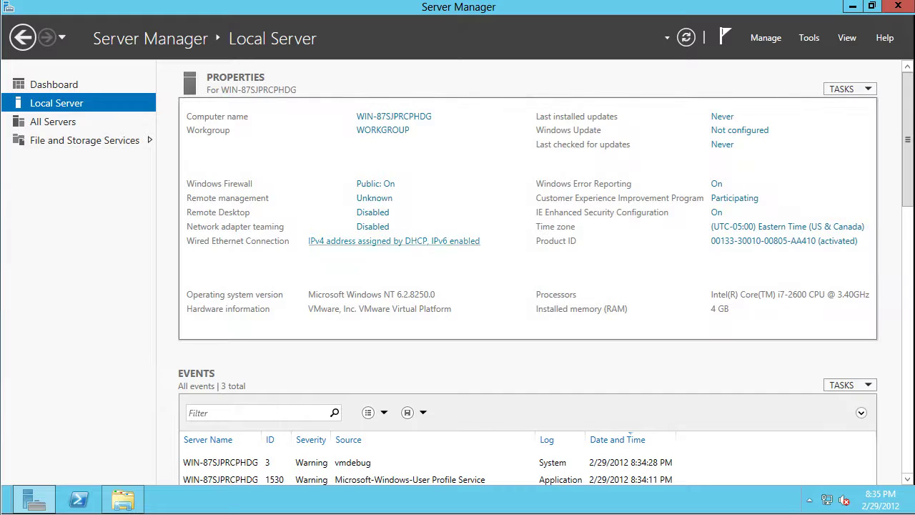
left_click(124, 498)
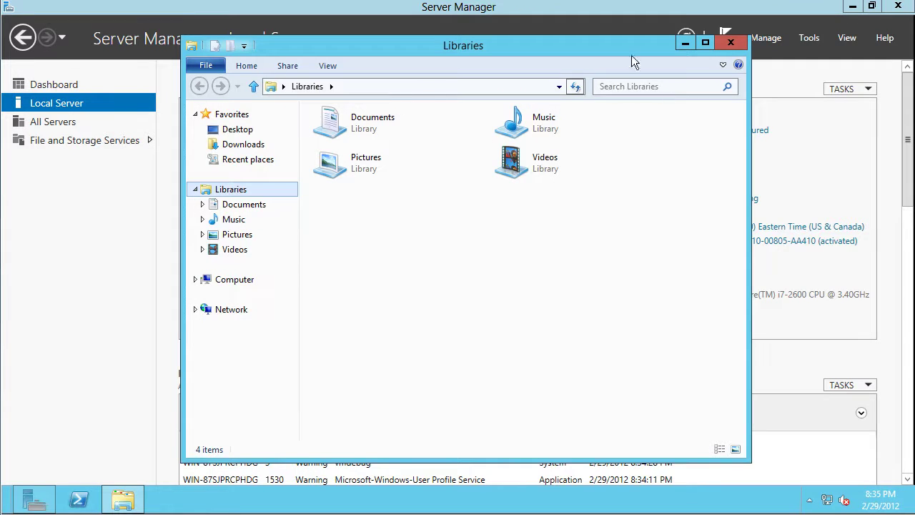
Launch compmgmt.msc from search and show Device Manager
mouse_move(909, 511)
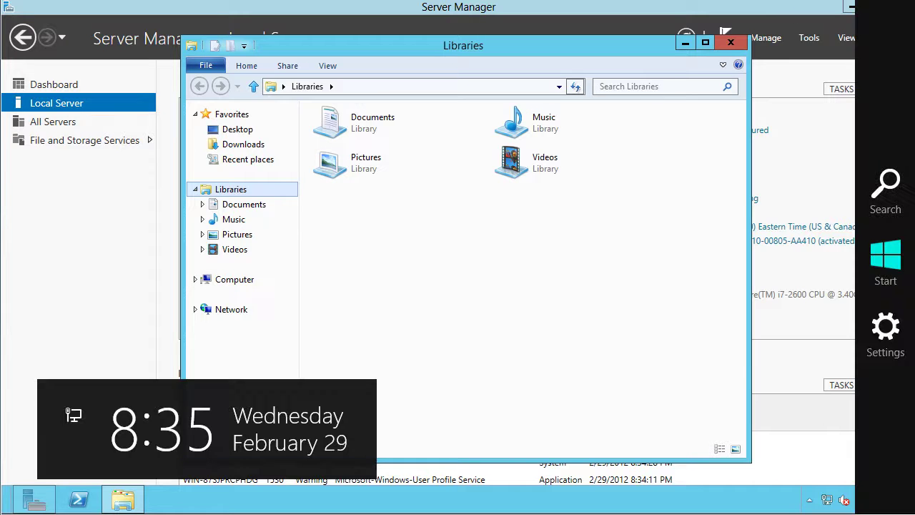
left_click(884, 190)
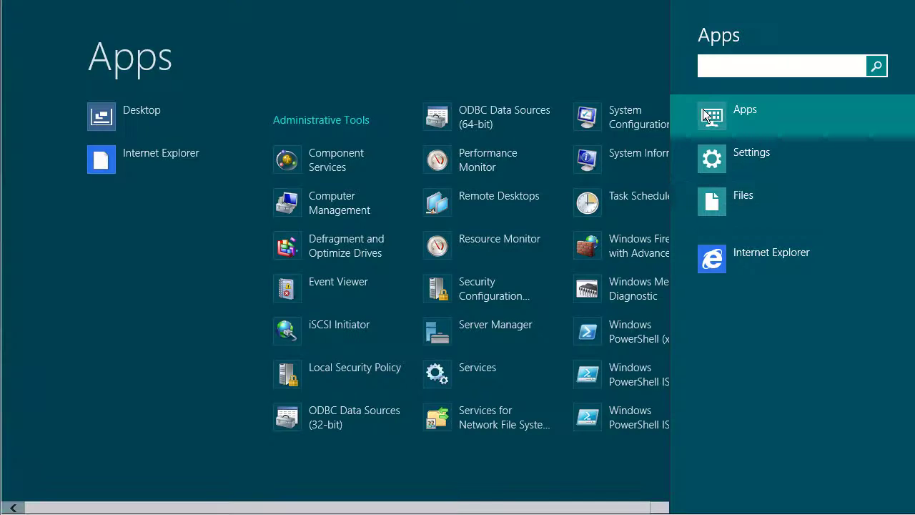
type("compm")
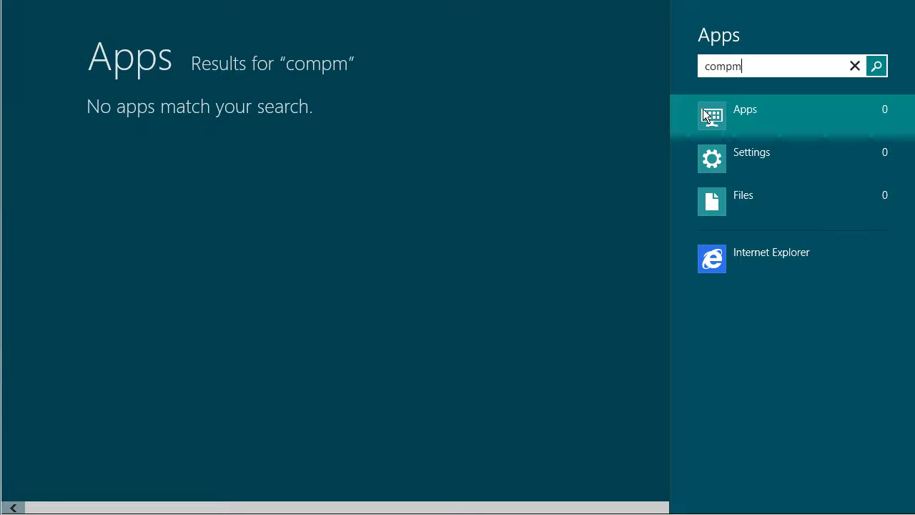
type("gmt.msc")
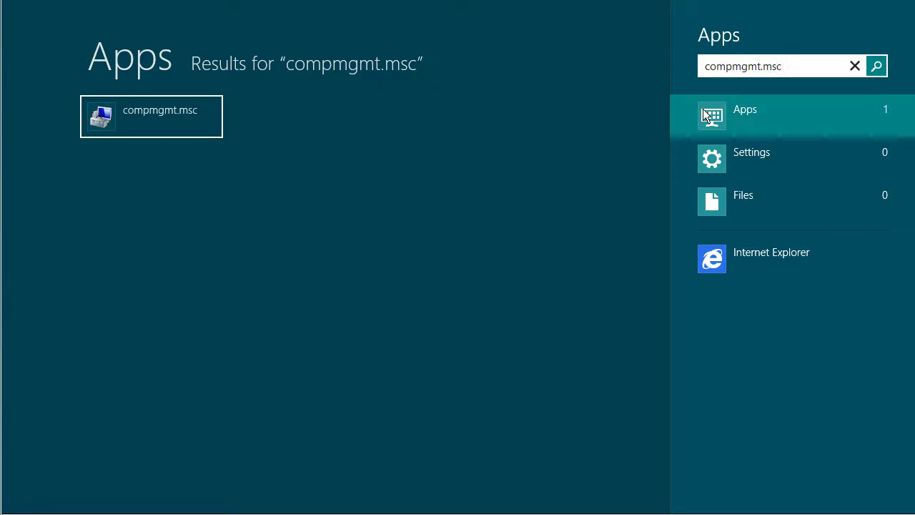
key("Return")
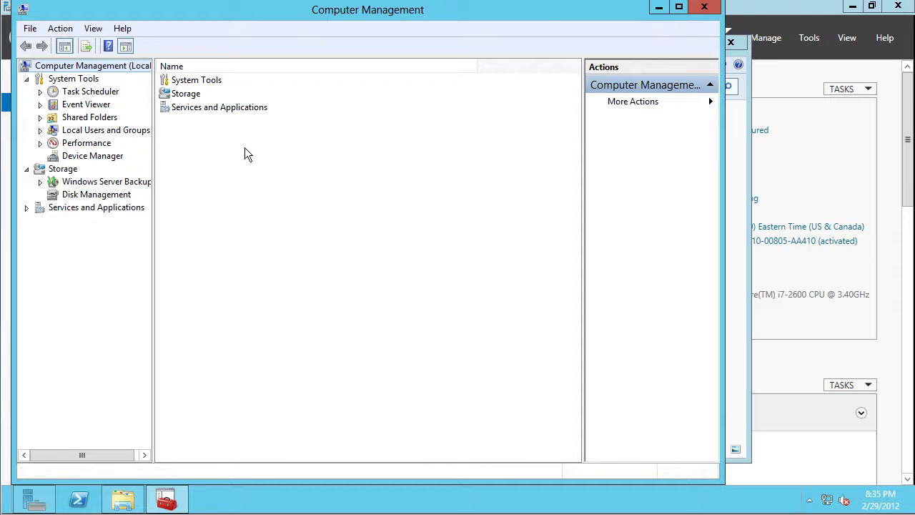
left_click(100, 158)
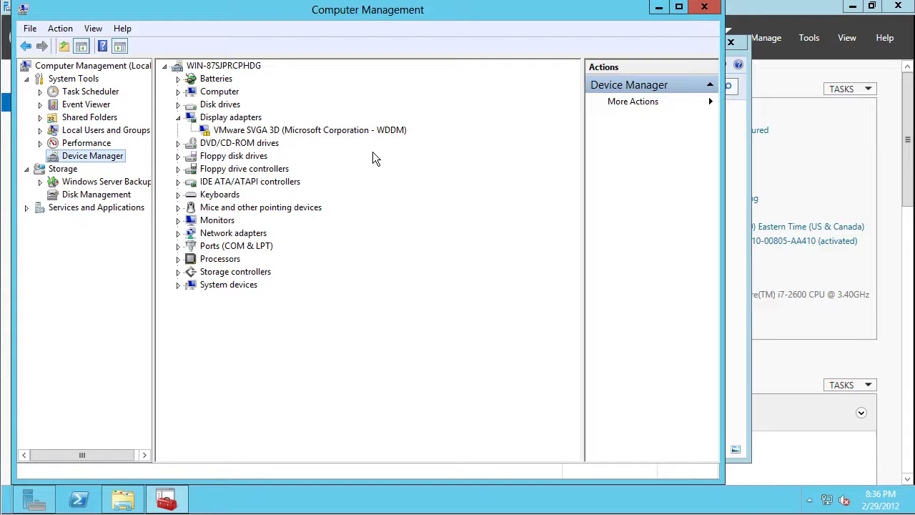
Open the Properties of the VMware SVGA 3D display adapter
left_click(366, 134)
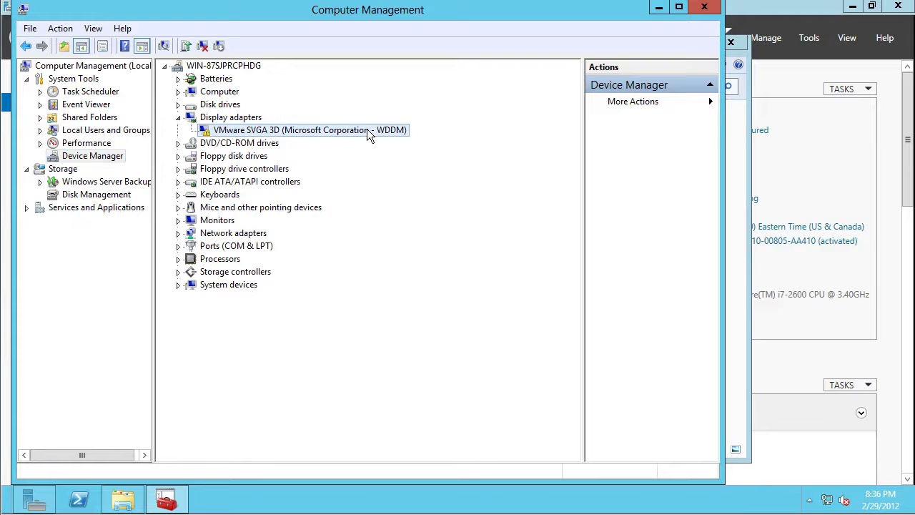
right_click(368, 136)
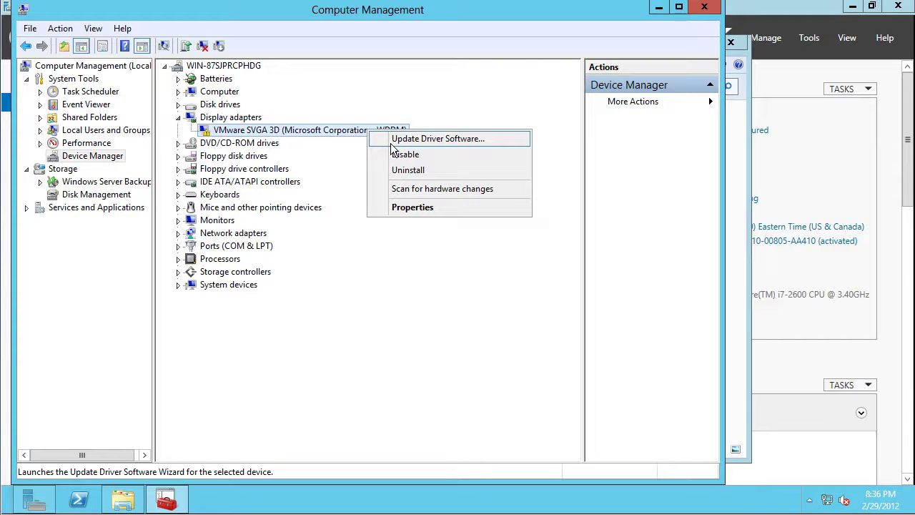
left_click(378, 276)
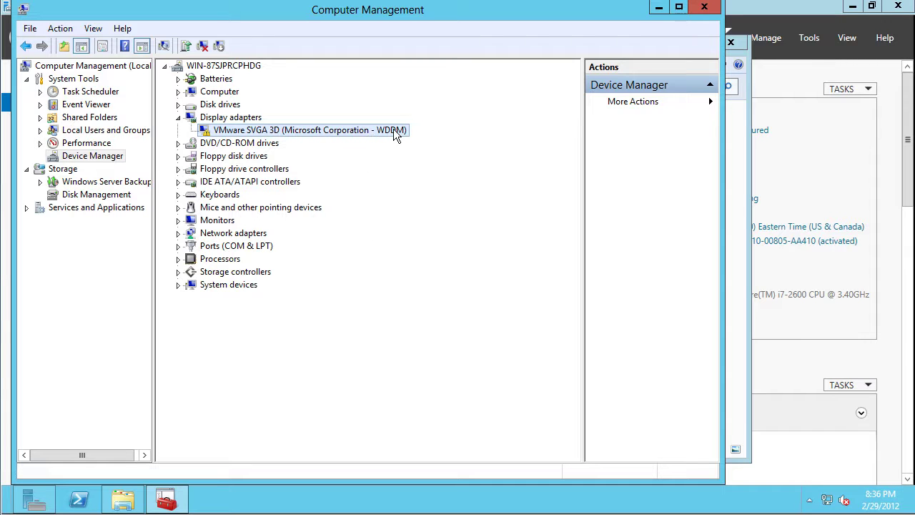
right_click(223, 130)
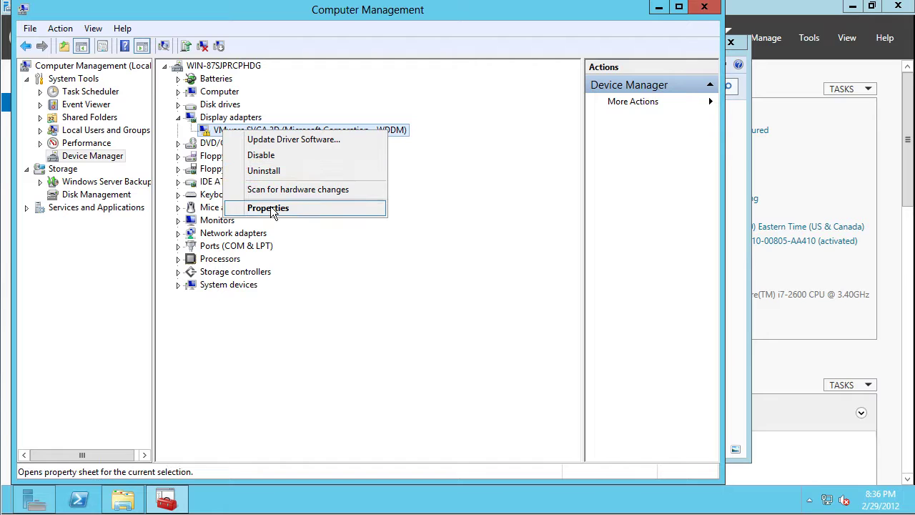
left_click(261, 206)
Review the adapter's driver (7.14.1.1070) and Hardware Ids, then cancel the dialog
left_click(285, 115)
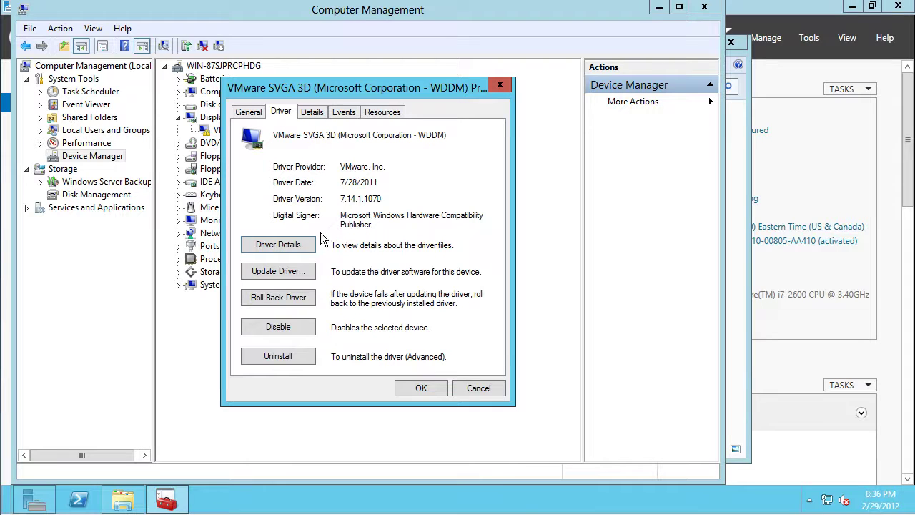
left_click(312, 112)
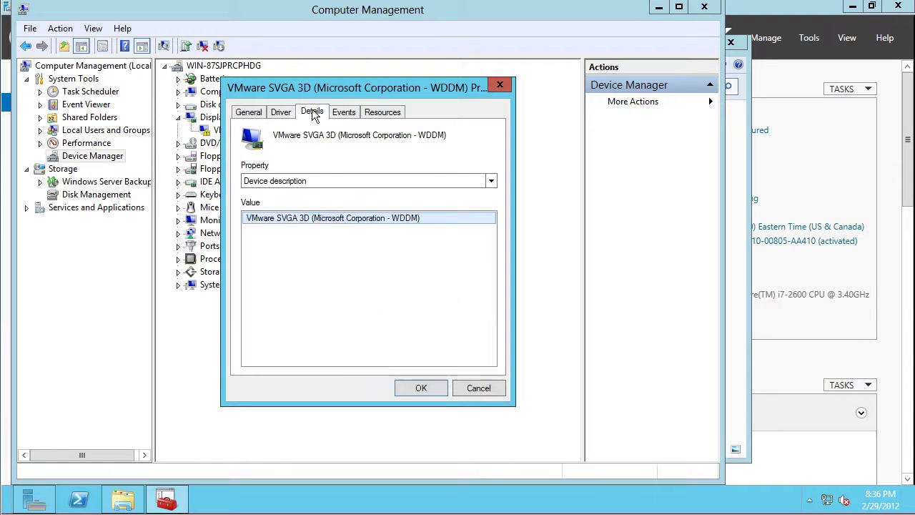
left_click(350, 181)
left_click(329, 202)
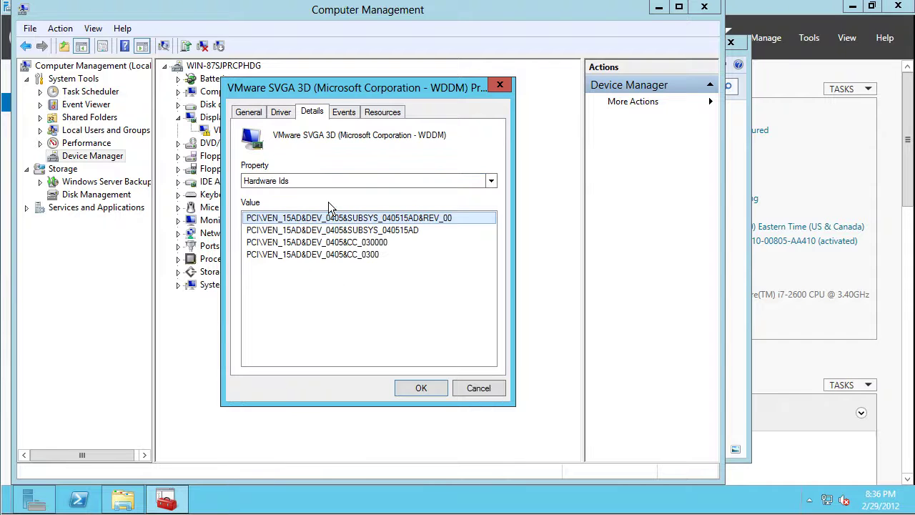
left_click(475, 390)
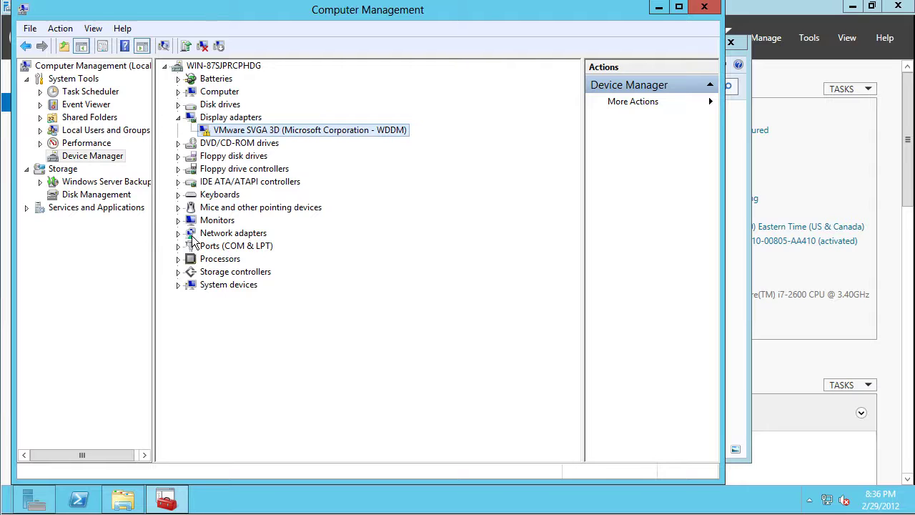
Expand Network adapters, Processors and Storage controllers, and open Microsoft Storage Spaces Controller properties
left_click(178, 234)
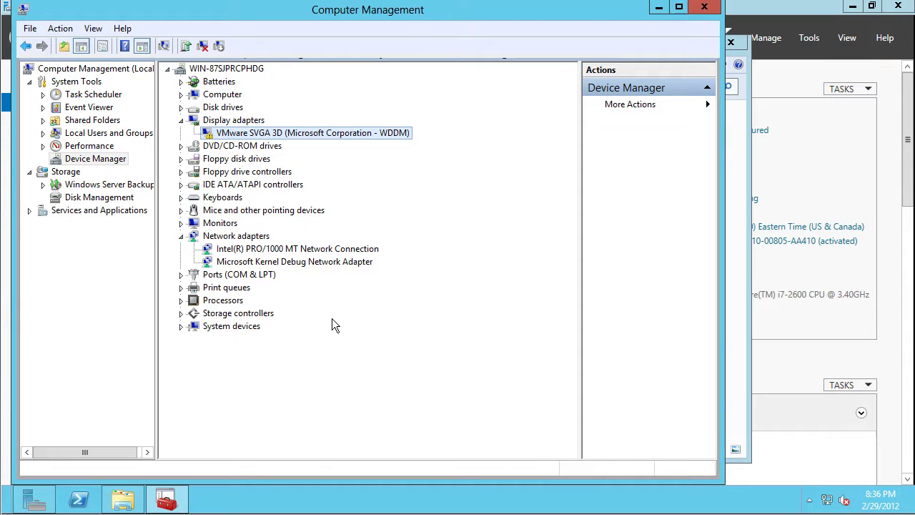
left_click(179, 302)
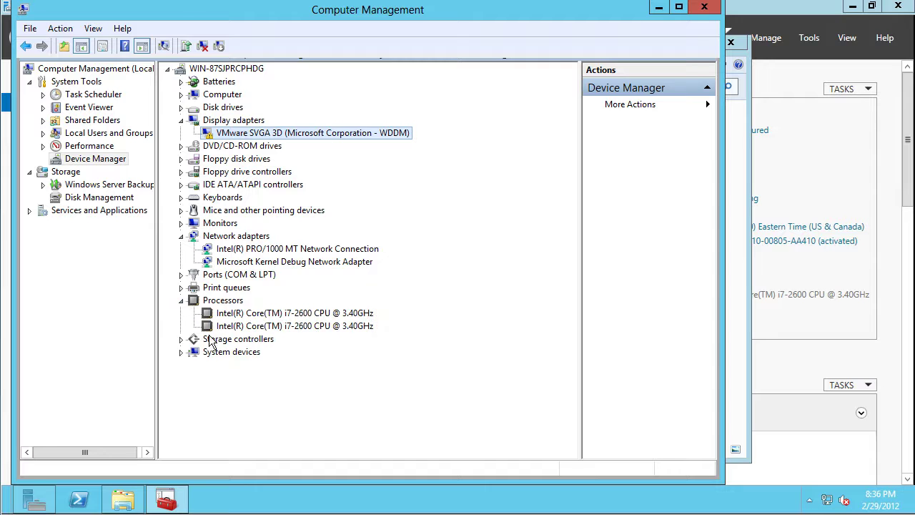
left_click(181, 339)
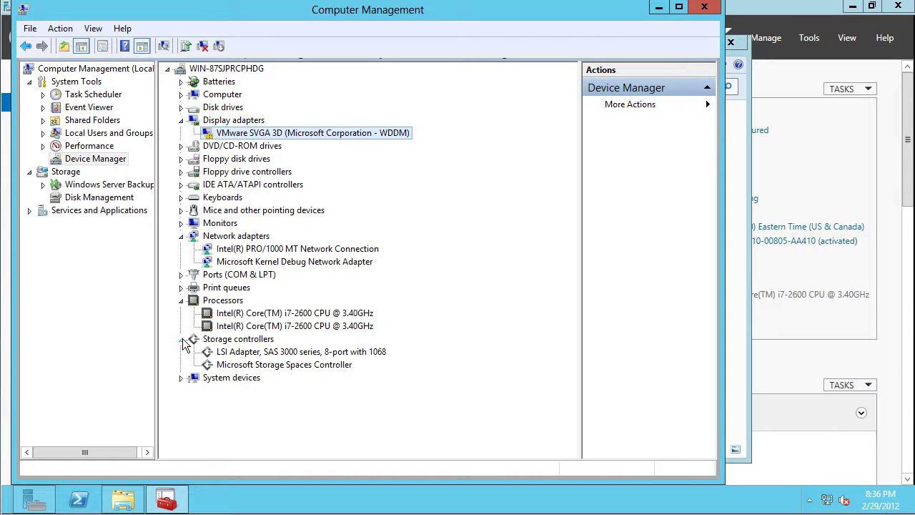
left_click(234, 366)
right_click(300, 368)
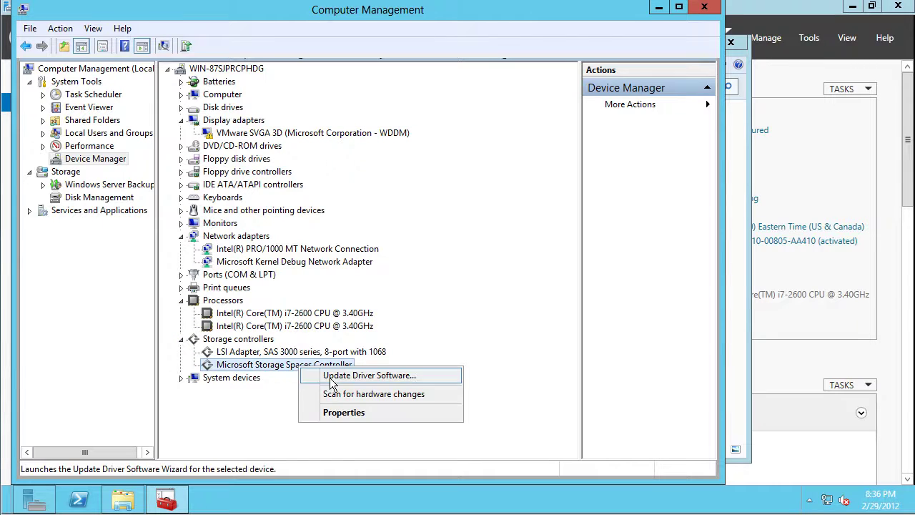
left_click(340, 414)
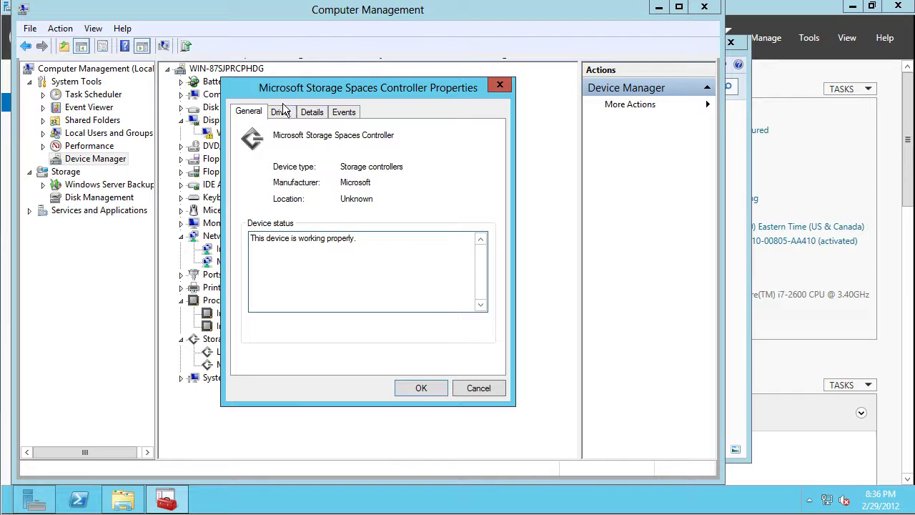
Check the controller's Hardware Ids, cancel, then close Computer Management
left_click(281, 111)
left_click(307, 113)
left_click(350, 115)
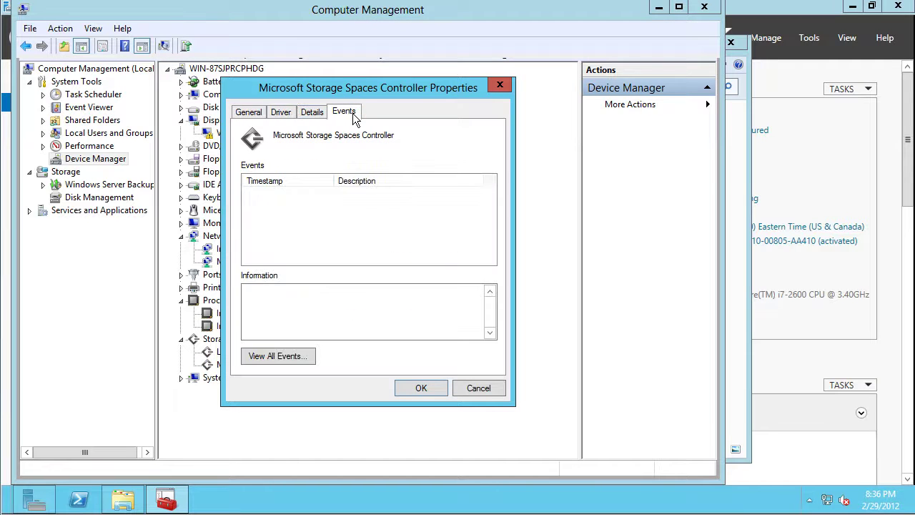
left_click(314, 114)
left_click(295, 180)
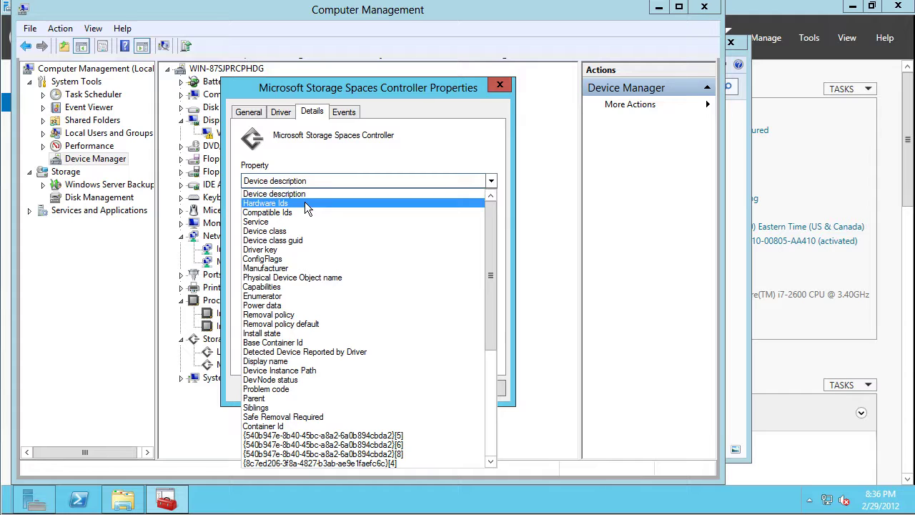
left_click(300, 198)
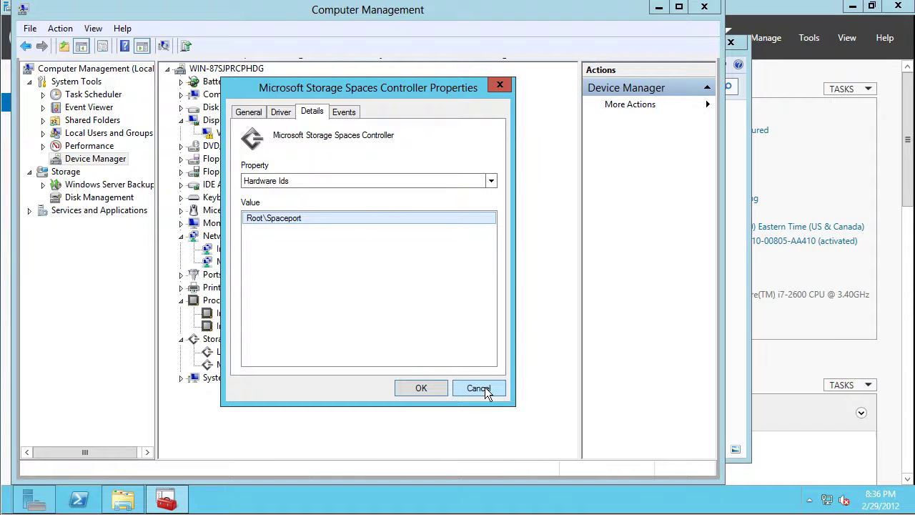
left_click(484, 388)
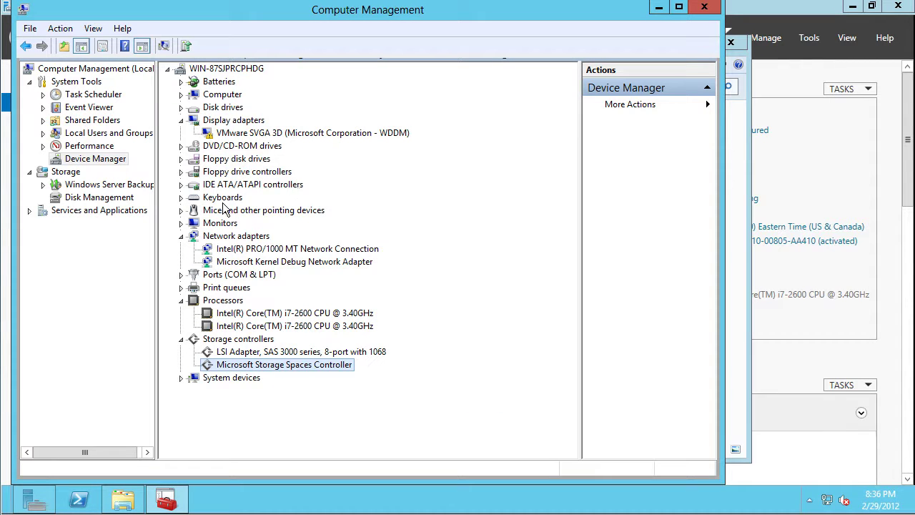
left_click(181, 210)
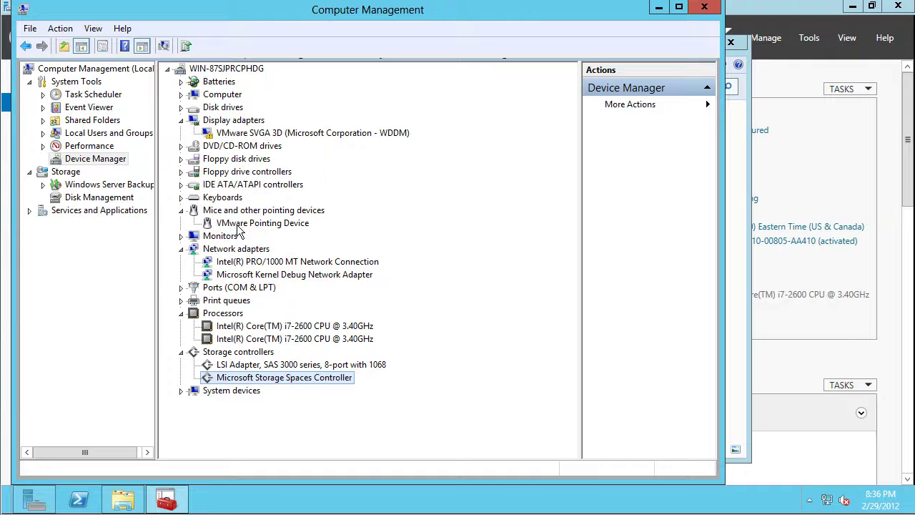
left_click(703, 6)
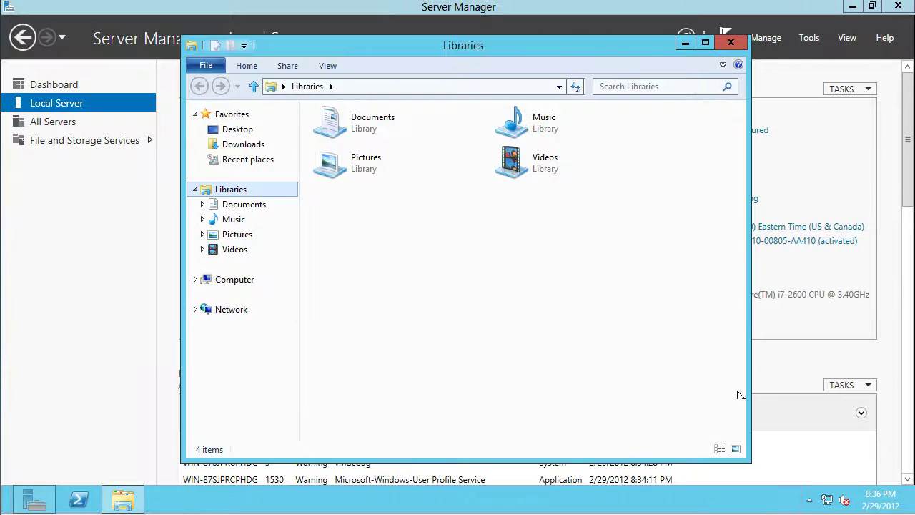
Set the notification area to always show all icons and notifications
left_click(809, 499)
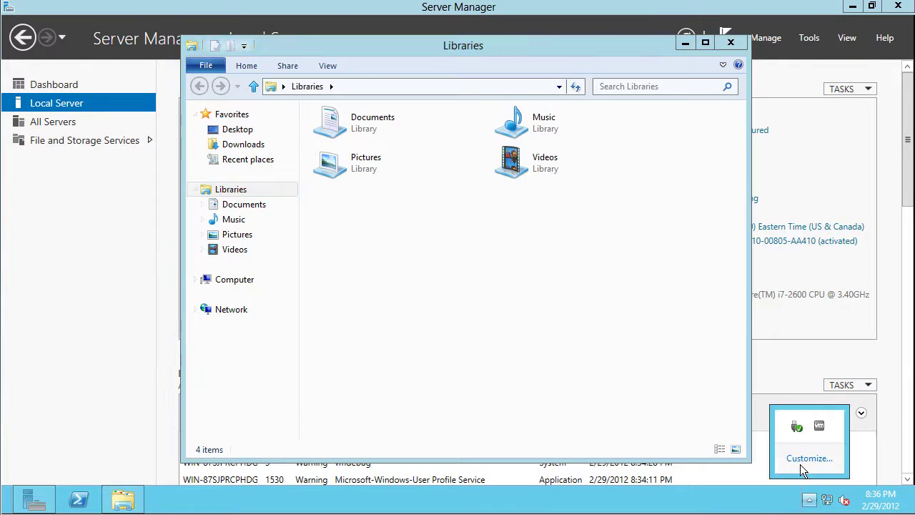
left_click(800, 464)
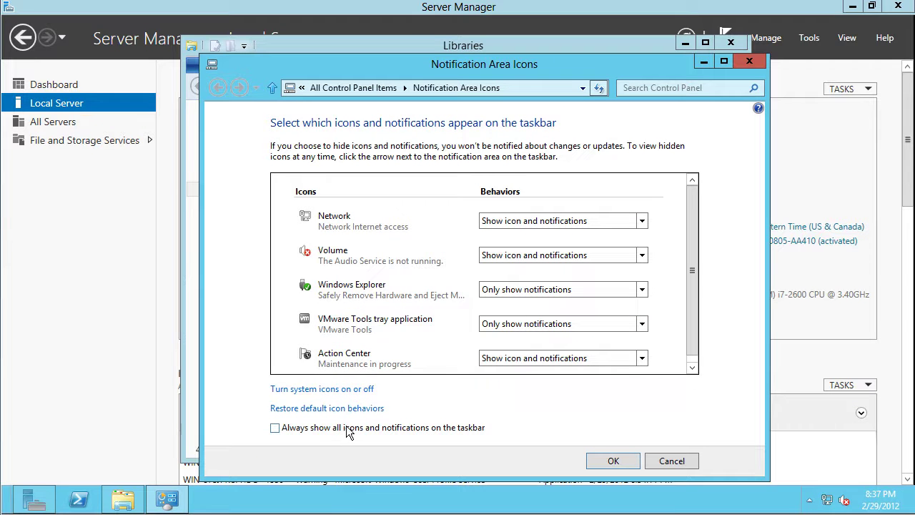
left_click(346, 427)
left_click(628, 460)
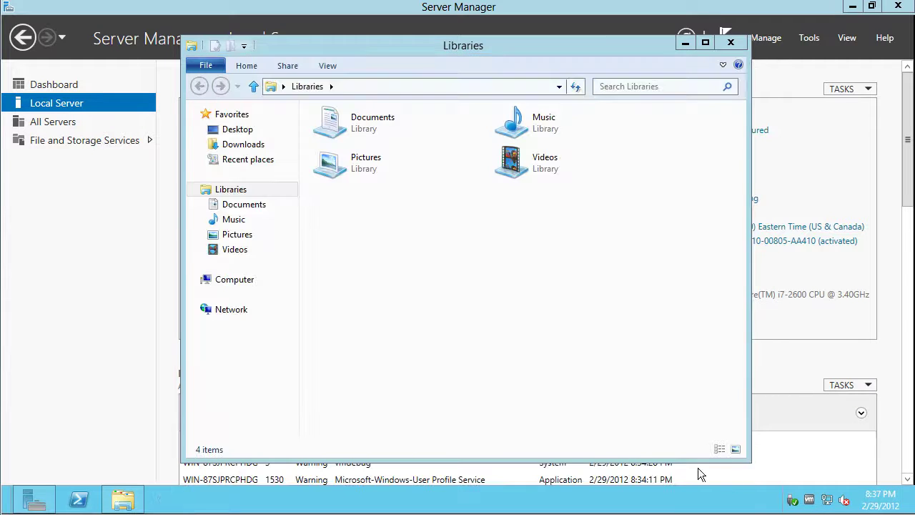
Enable VMware Tools time synchronization with the ESX server and apply it
right_click(810, 500)
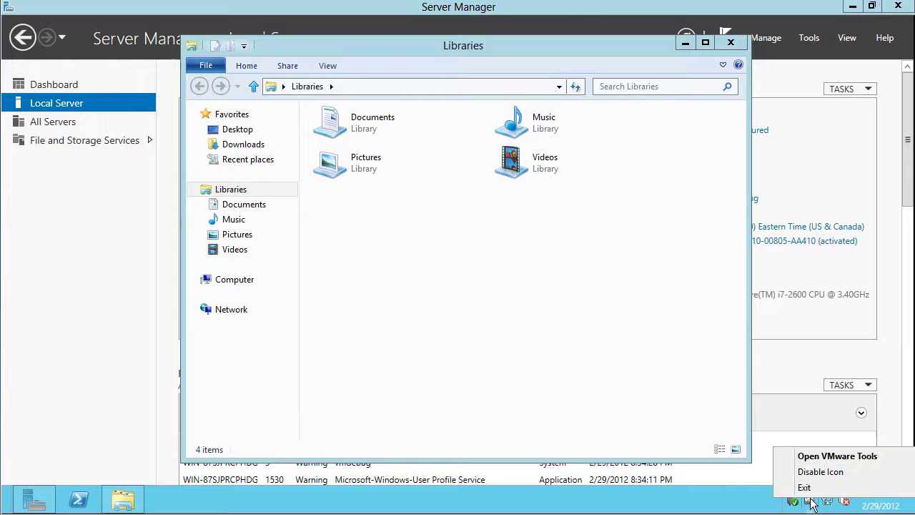
left_click(829, 456)
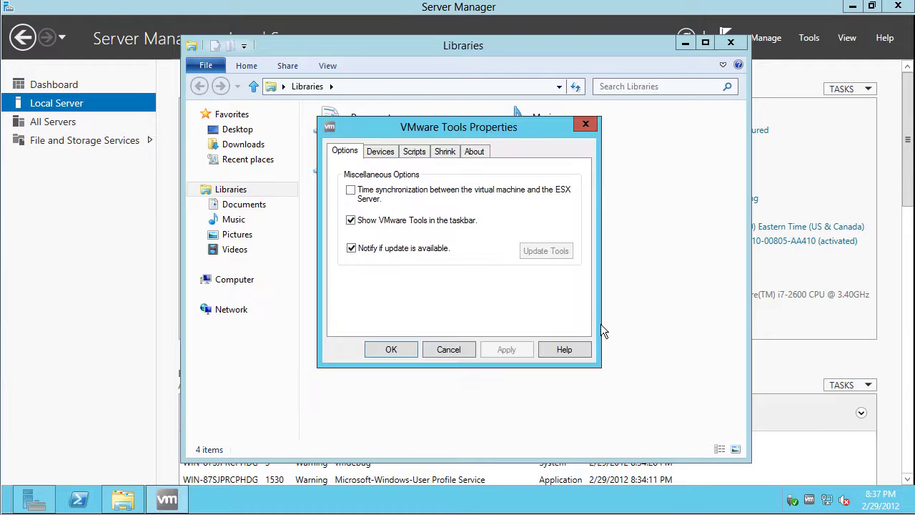
left_click(350, 190)
left_click(520, 355)
Close VMware Tools Properties and Libraries, minimize Server Manager, and reopen a Libraries window
left_click(393, 348)
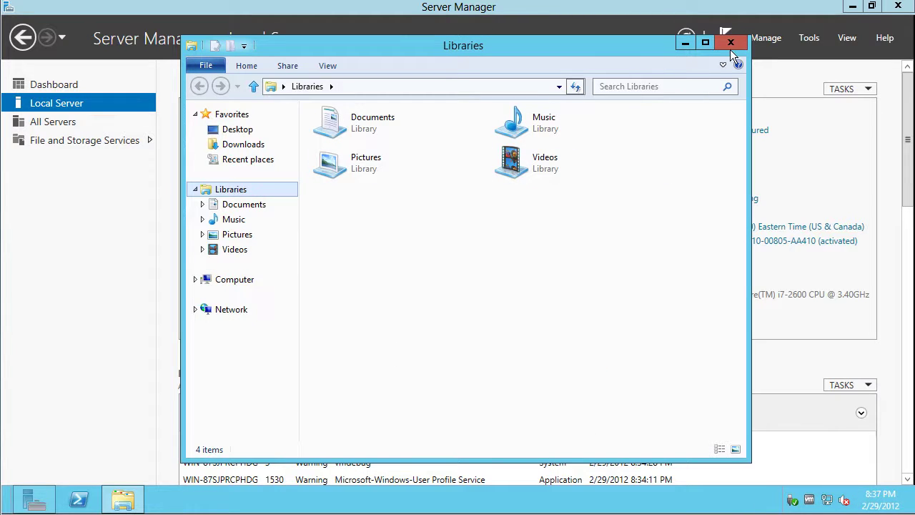
left_click(730, 43)
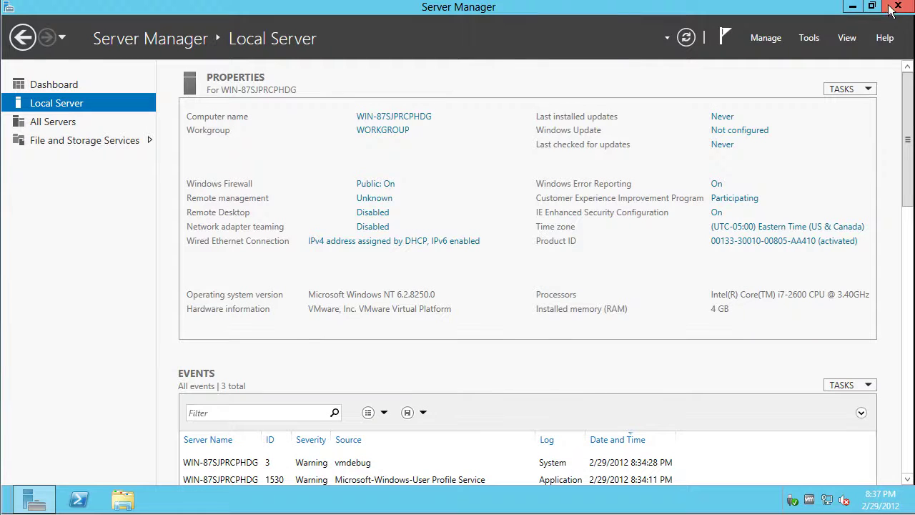
left_click(851, 6)
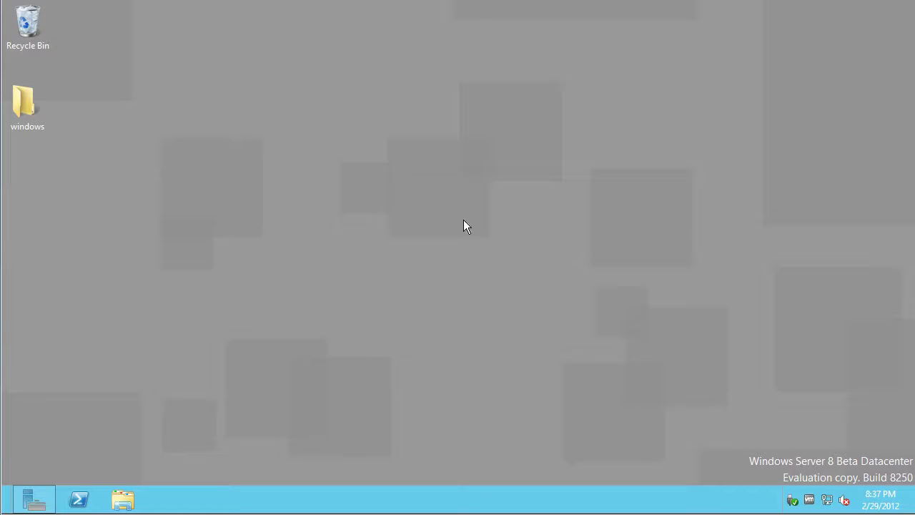
right_click(300, 229)
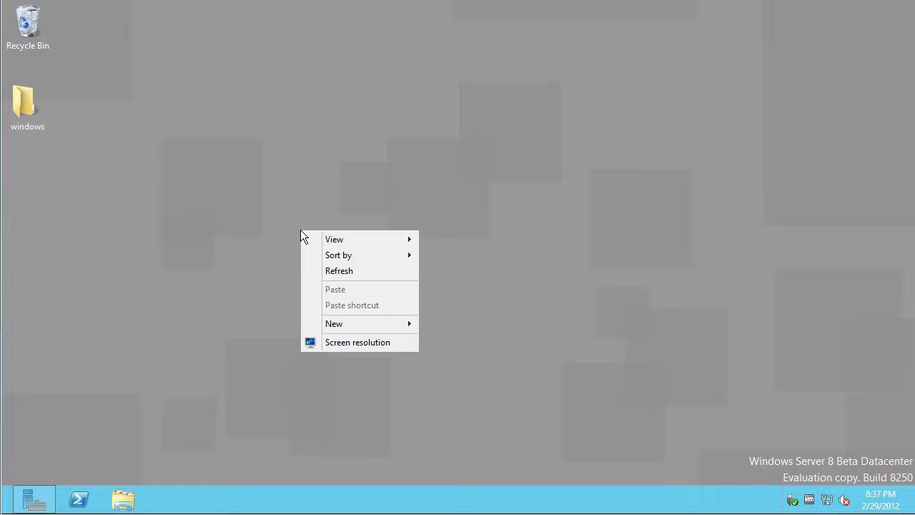
left_click(220, 245)
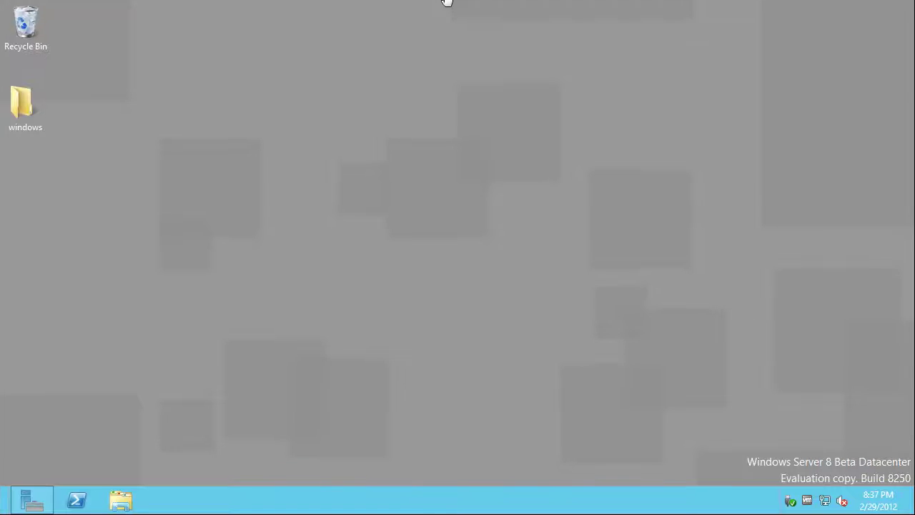
left_click(123, 505)
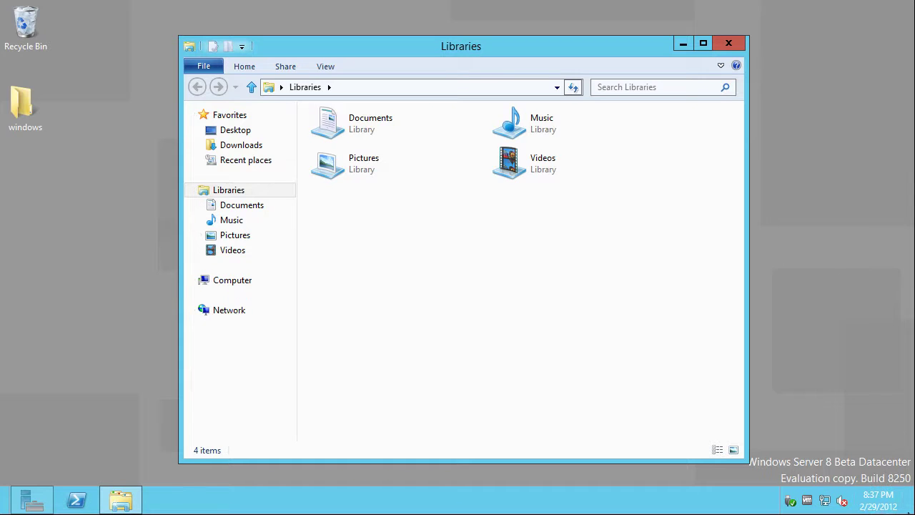
Launch cmd and run ipconfig /all, showing IPv4 address 10.10.1.139
mouse_move(911, 512)
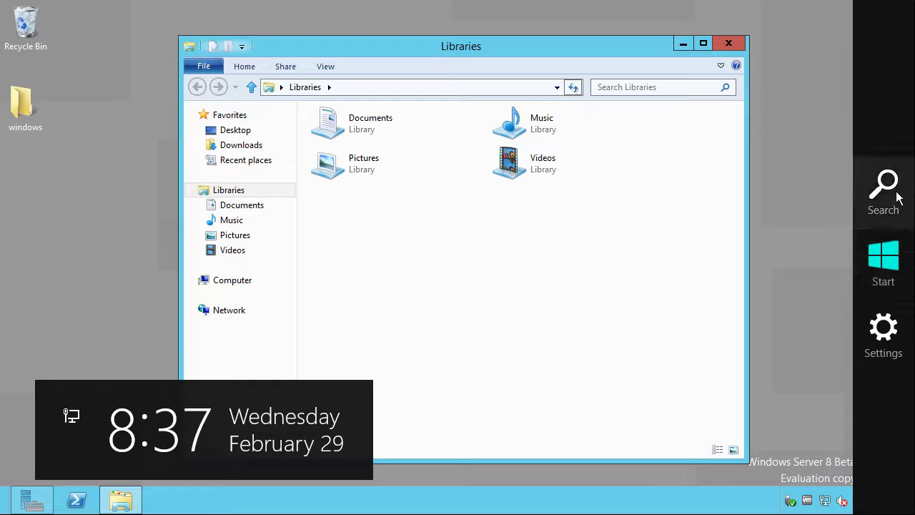
left_click(897, 196)
type("cmd")
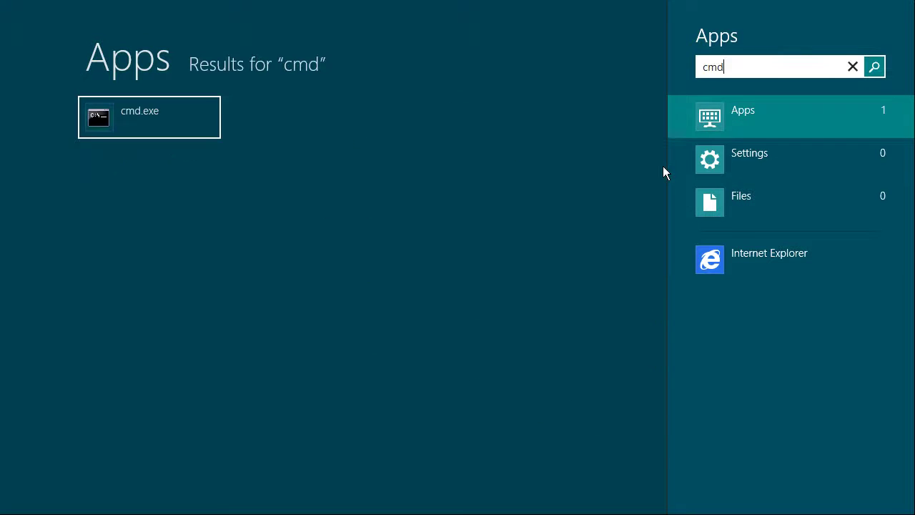
key("Return")
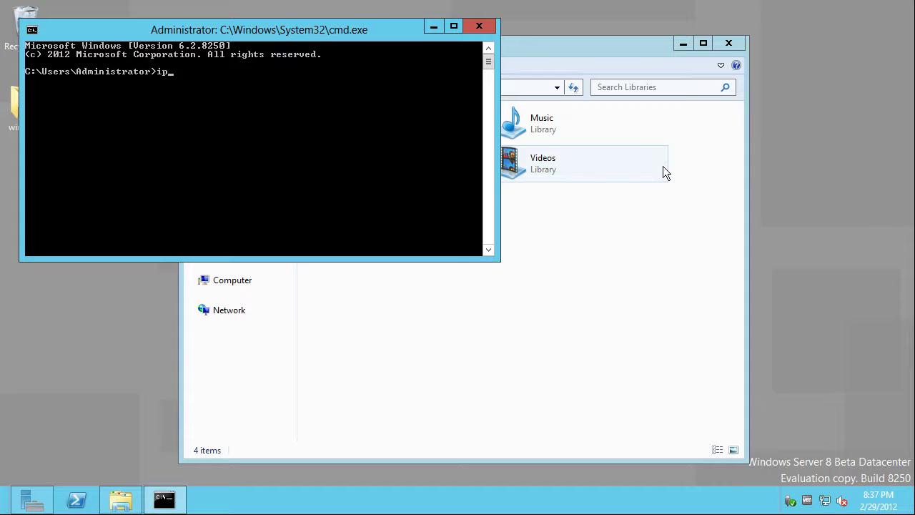
type("ipconfig /all")
key("Return")
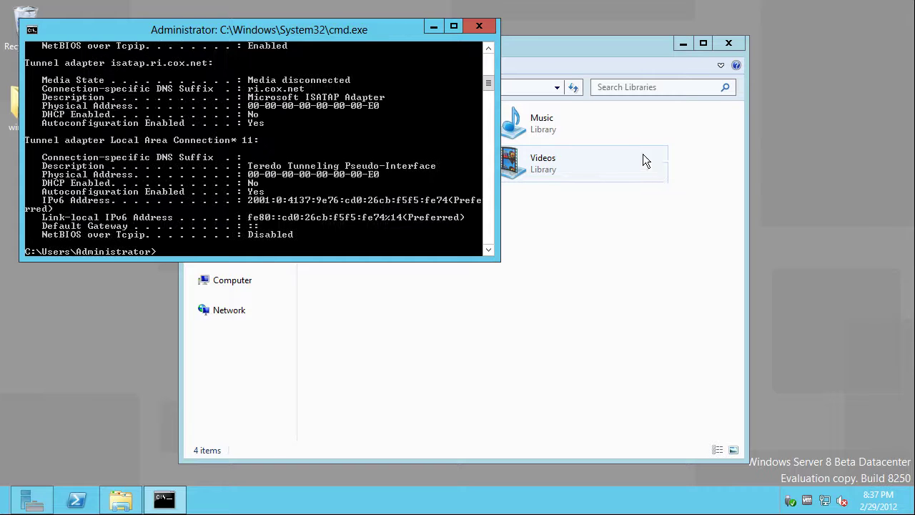
left_click(488, 59)
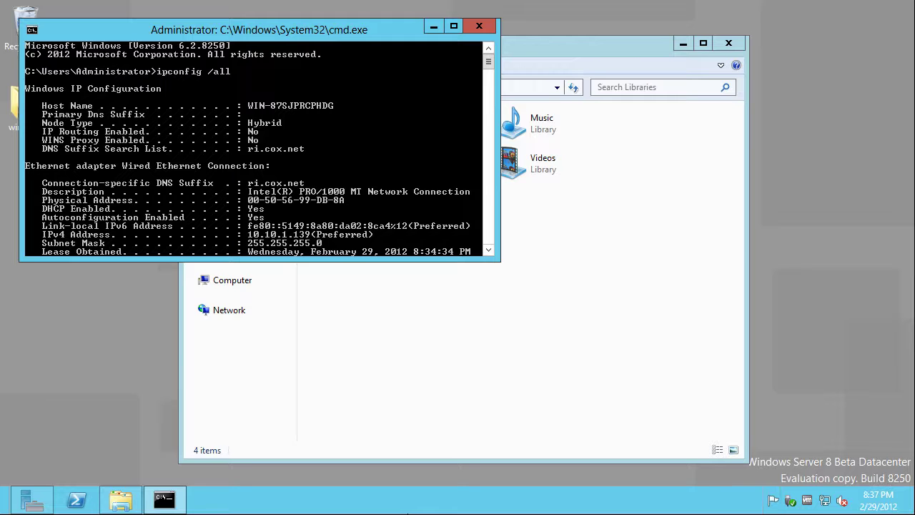
Open a Libraries window on the host and drag it aside
right_click(465, 514)
left_click(423, 514)
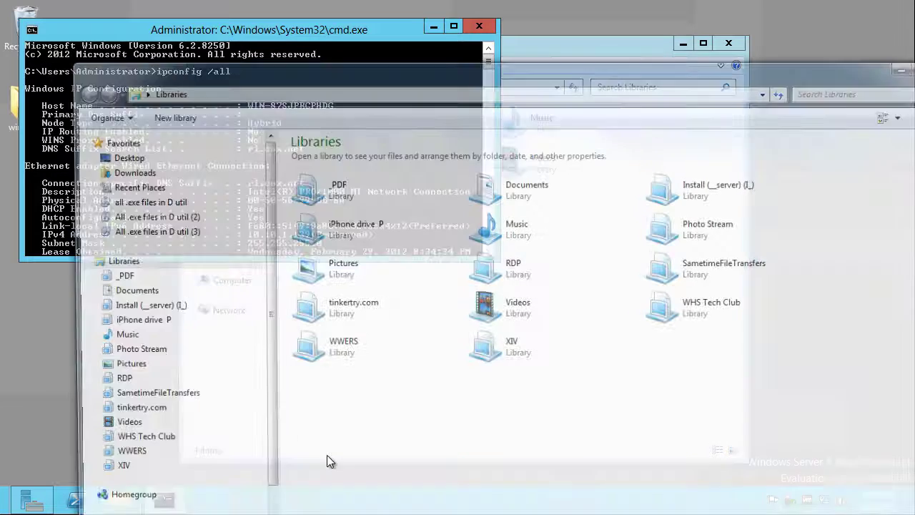
left_click_drag(406, 76, 0, 104)
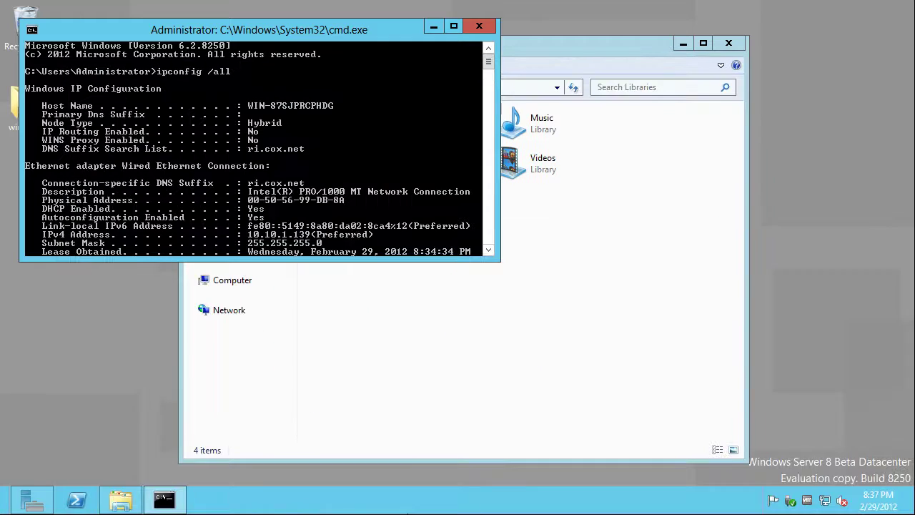
Start a Remote Desktop connection to 10.10.1.139 at 1280 by 720, LAN experience, then show Server Manager
key("super")
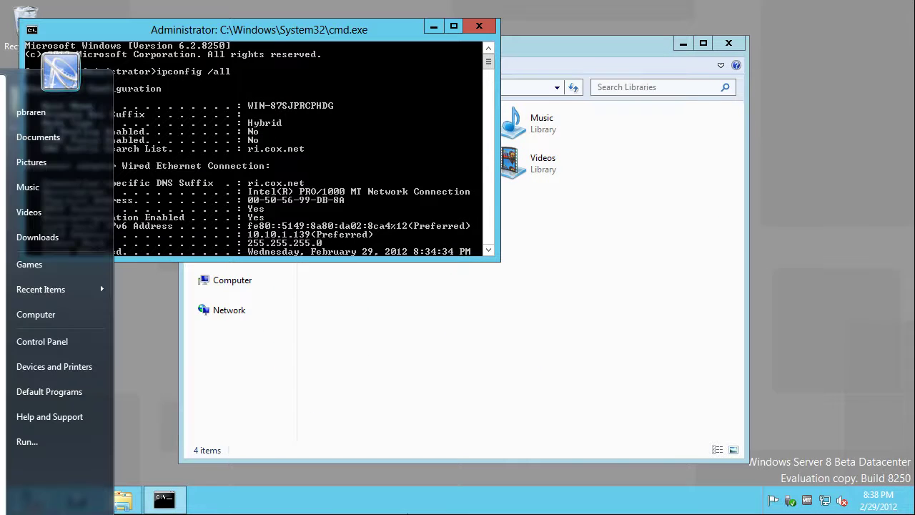
type("m")
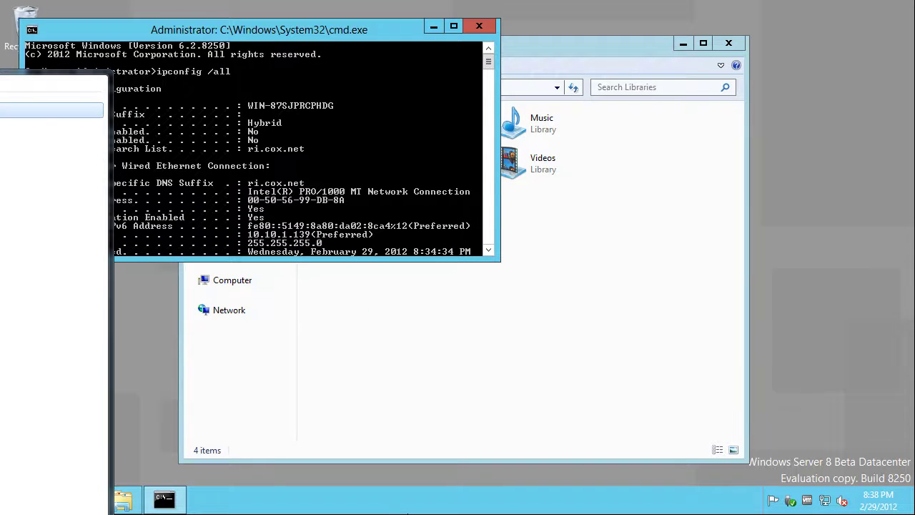
key("Return")
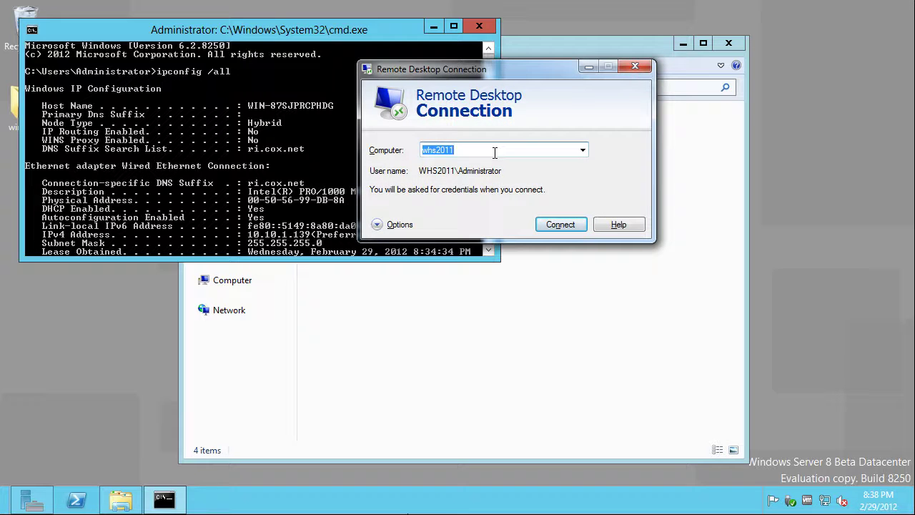
type("10.10.1.1")
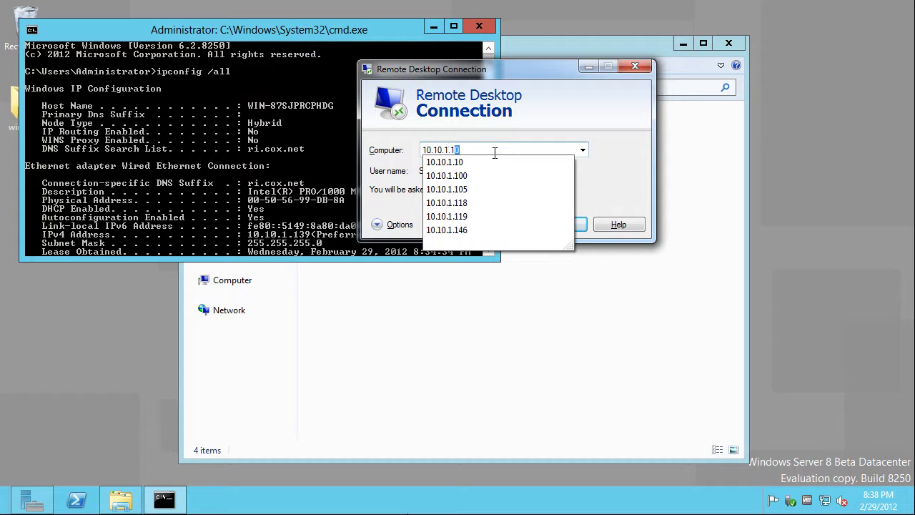
type("39")
left_click(380, 226)
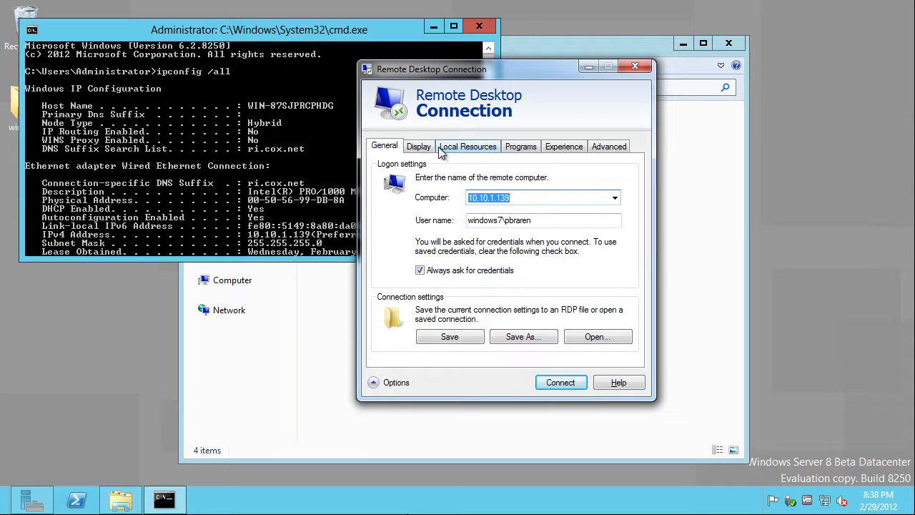
left_click(418, 146)
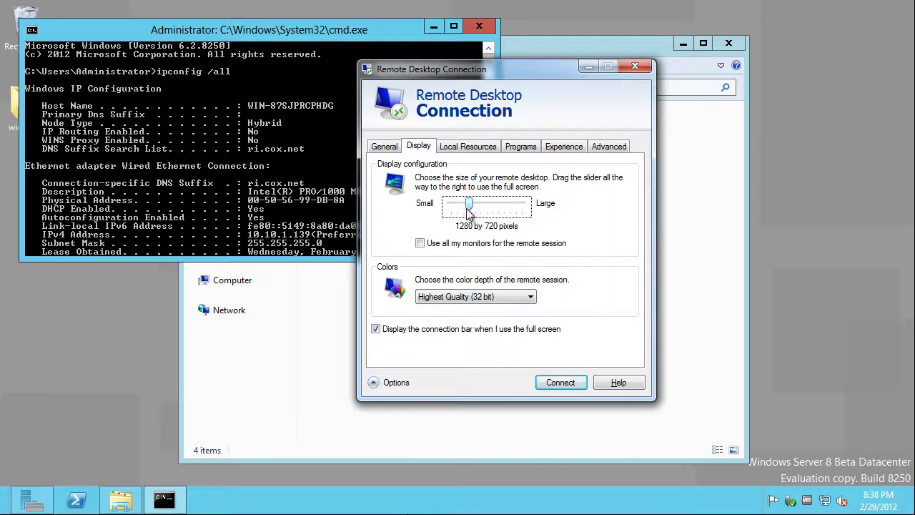
left_click(521, 146)
left_click(564, 146)
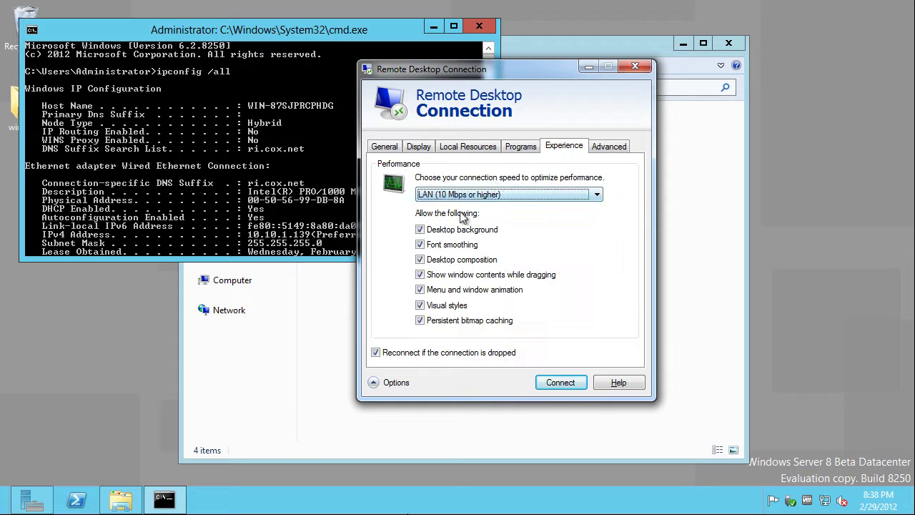
left_click(552, 386)
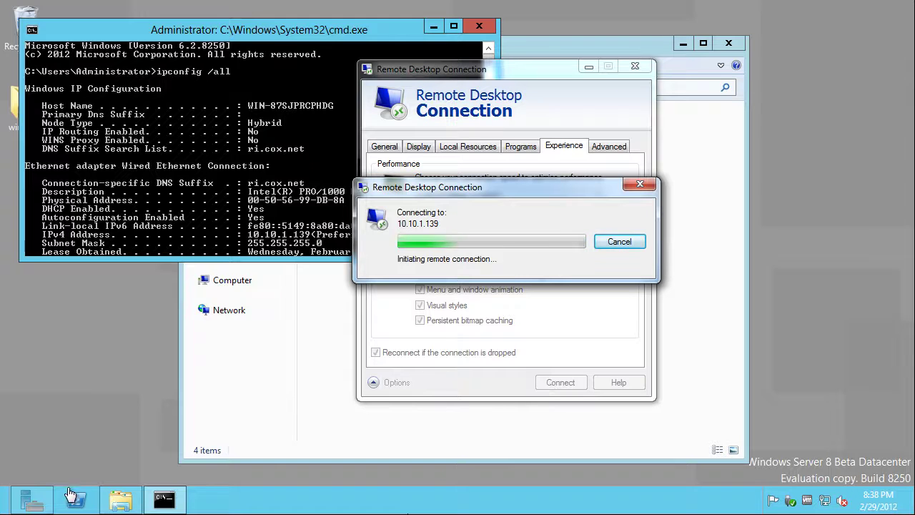
left_click(42, 500)
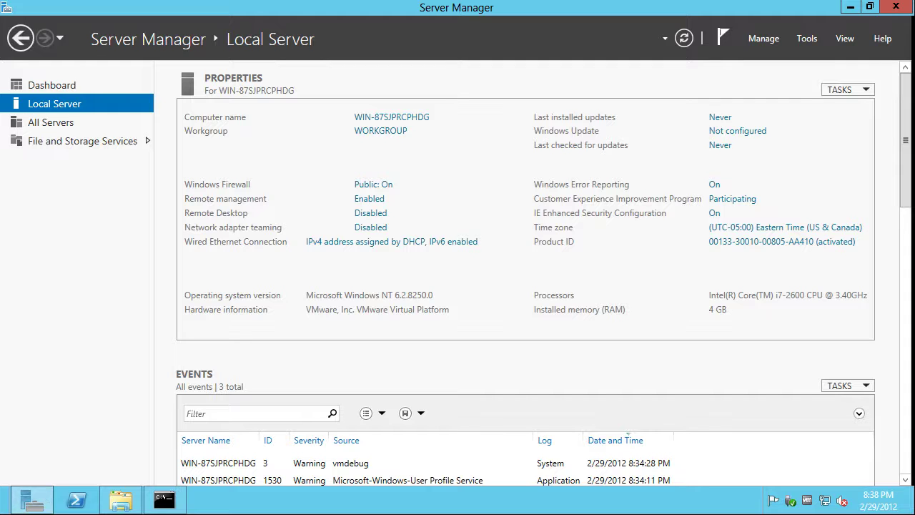
Review the Server Manager dashboard, then scroll Local Server down to its roles and features list
left_click(50, 86)
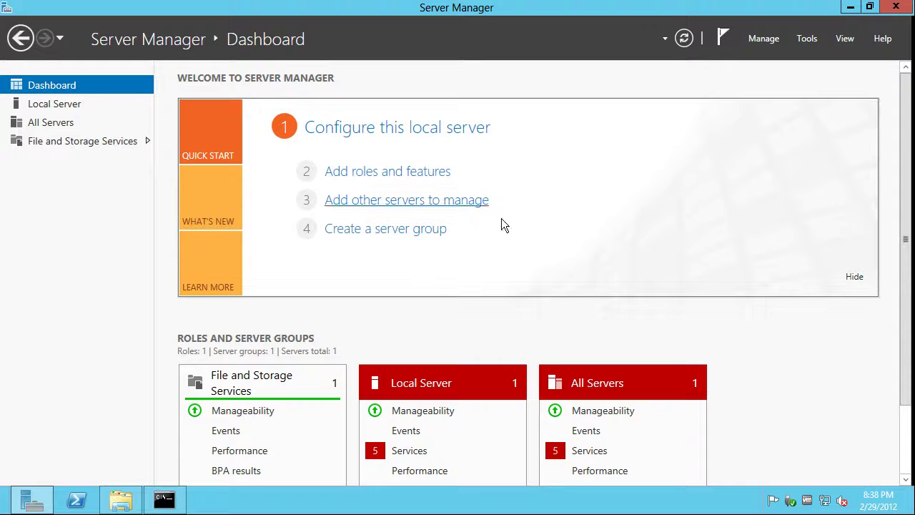
left_click_drag(906, 195, 905, 276)
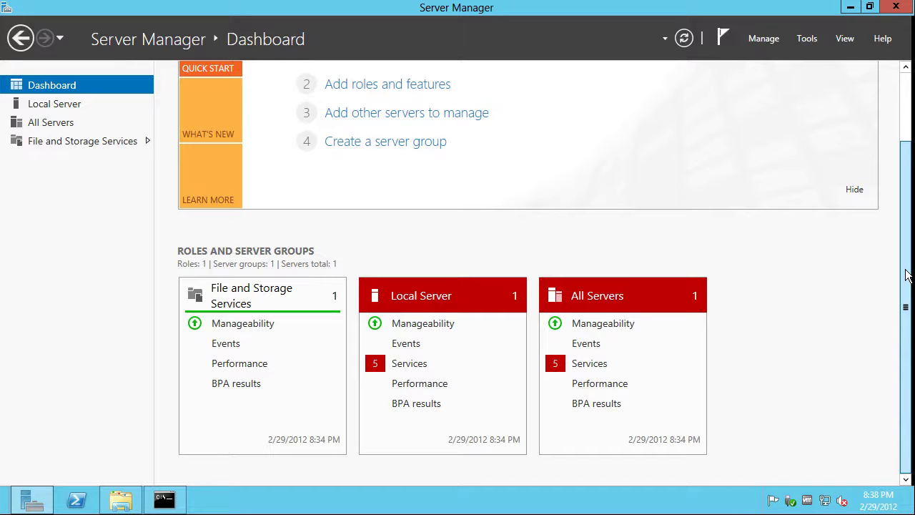
left_click_drag(906, 275, 886, 176)
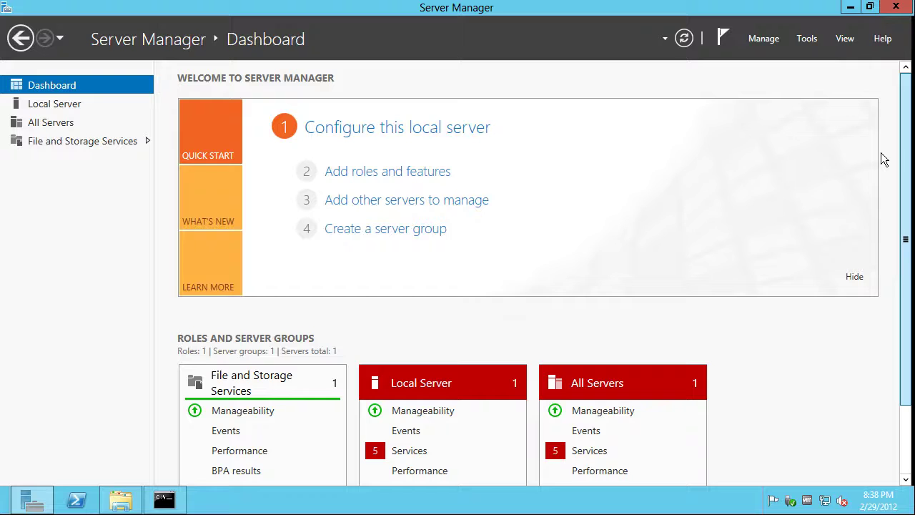
left_click(51, 111)
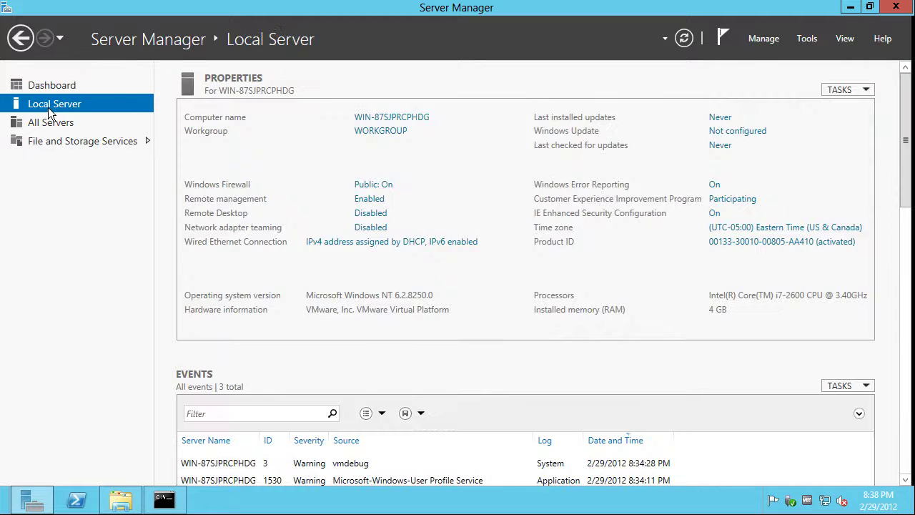
left_click(906, 429)
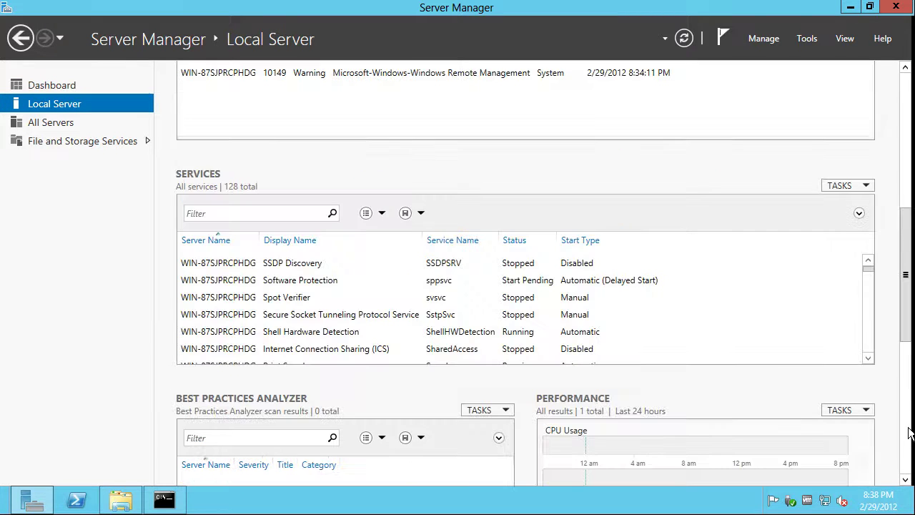
left_click(906, 444)
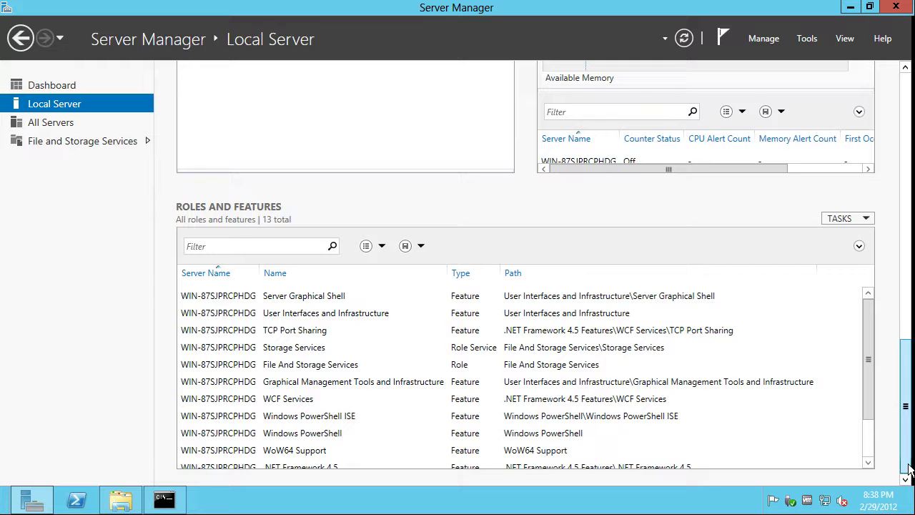
mouse_move(908, 509)
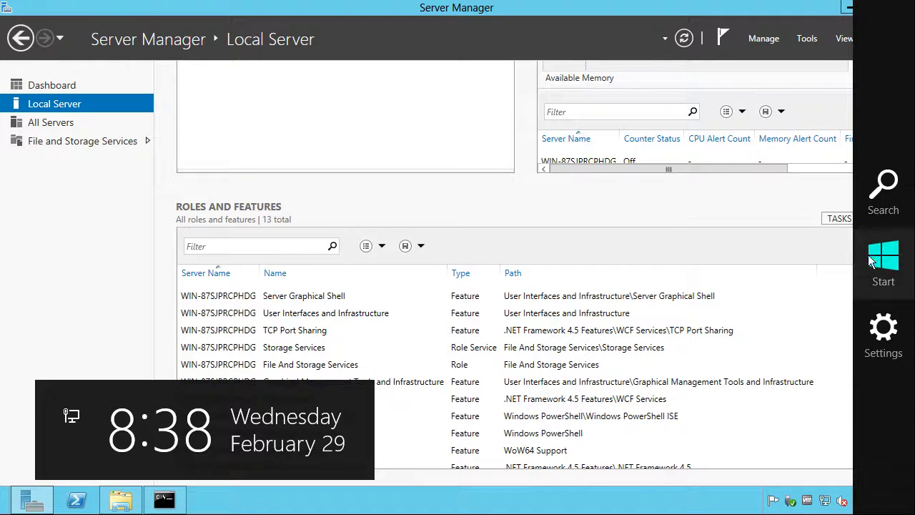
Visit the Search screen, return to Server Manager, and open a Libraries Explorer window
left_click(885, 178)
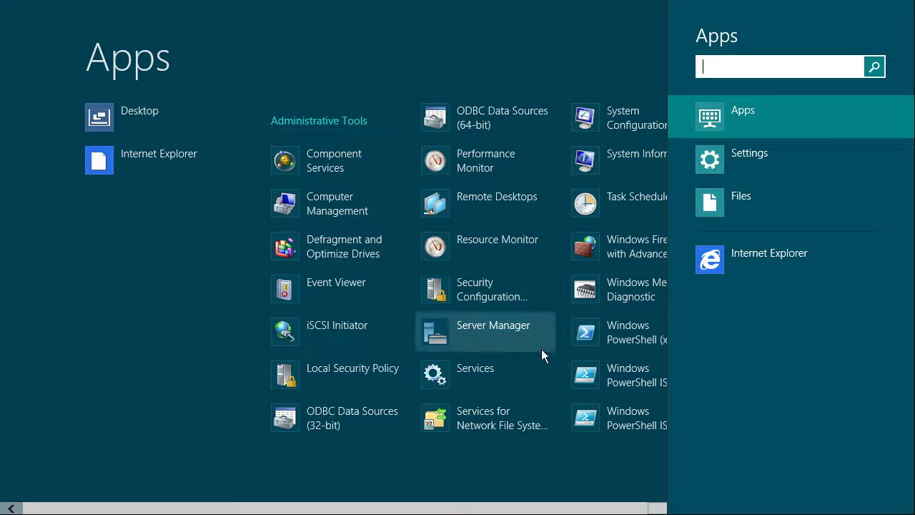
left_click(491, 330)
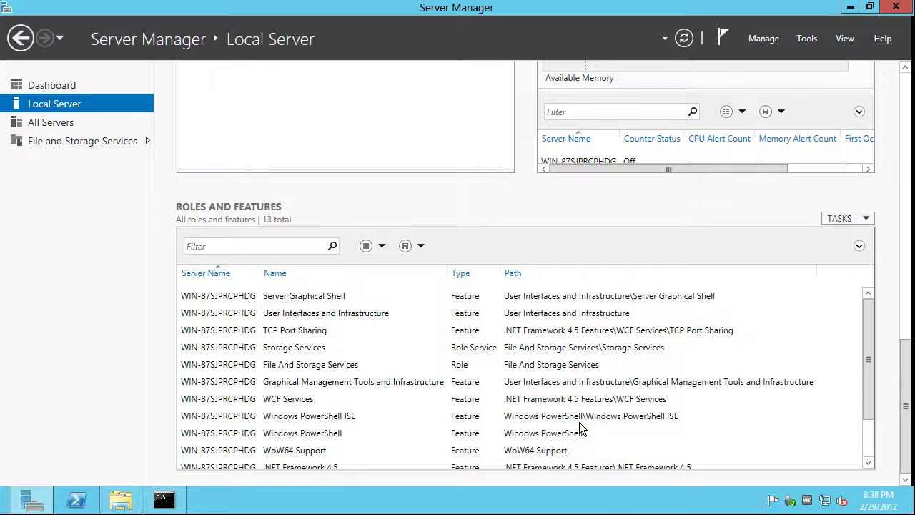
left_click(118, 500)
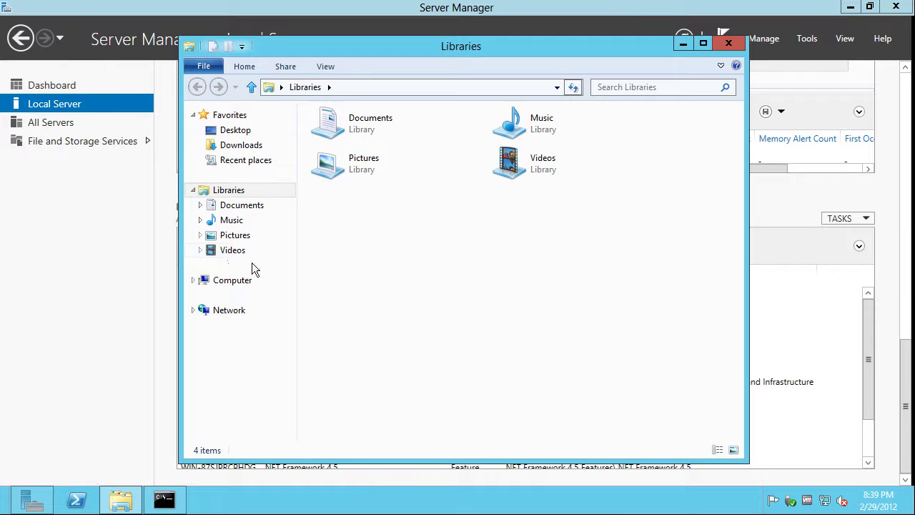
From Computer's system properties, allow Remote Desktop from any client version, accepting the firewall notice
right_click(220, 278)
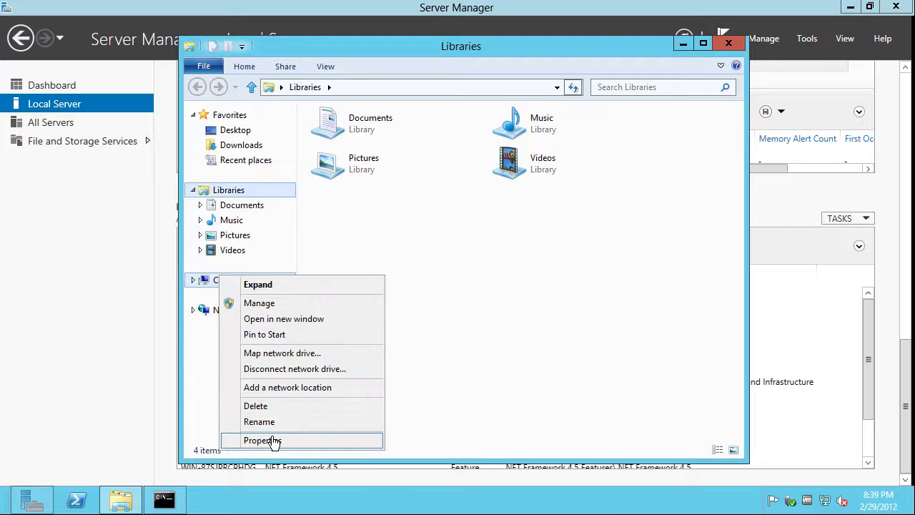
left_click(263, 441)
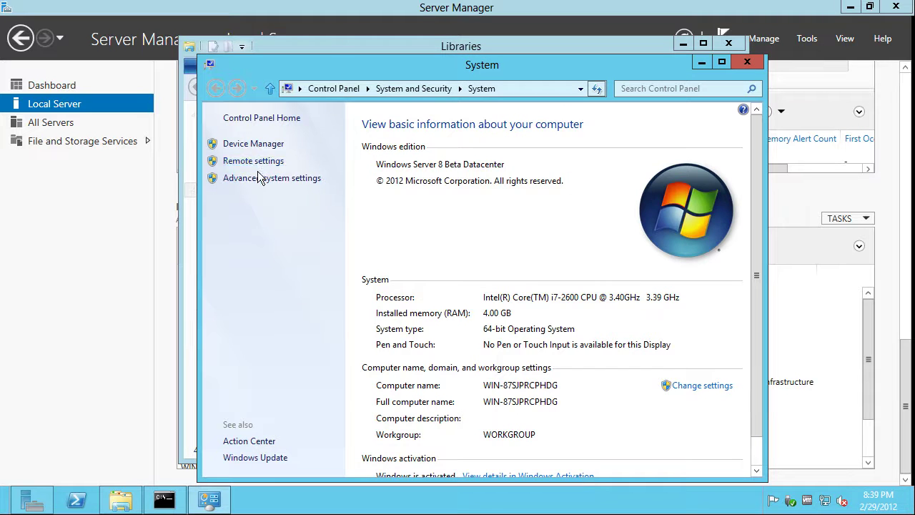
left_click(247, 160)
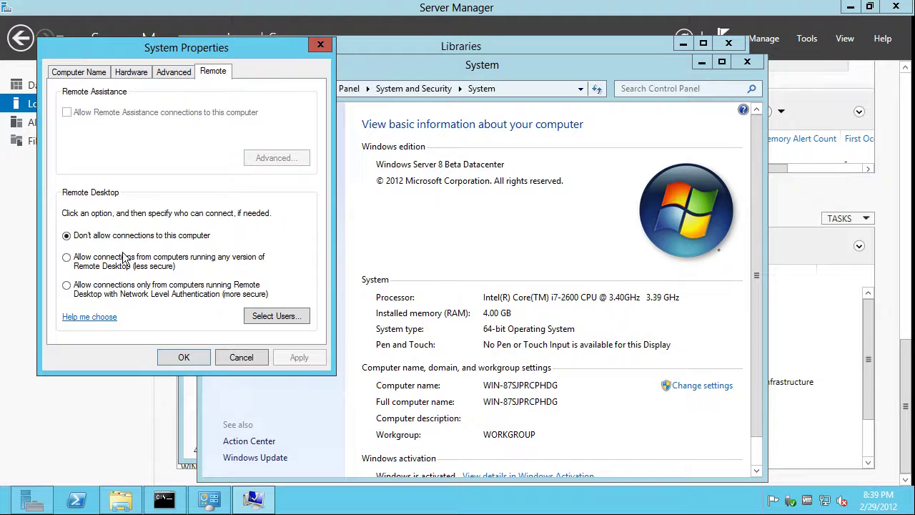
left_click(100, 261)
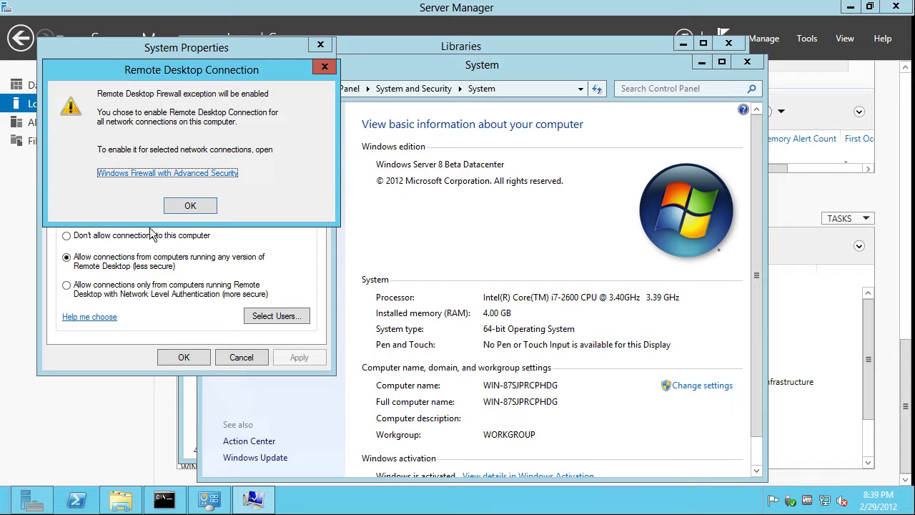
left_click(190, 205)
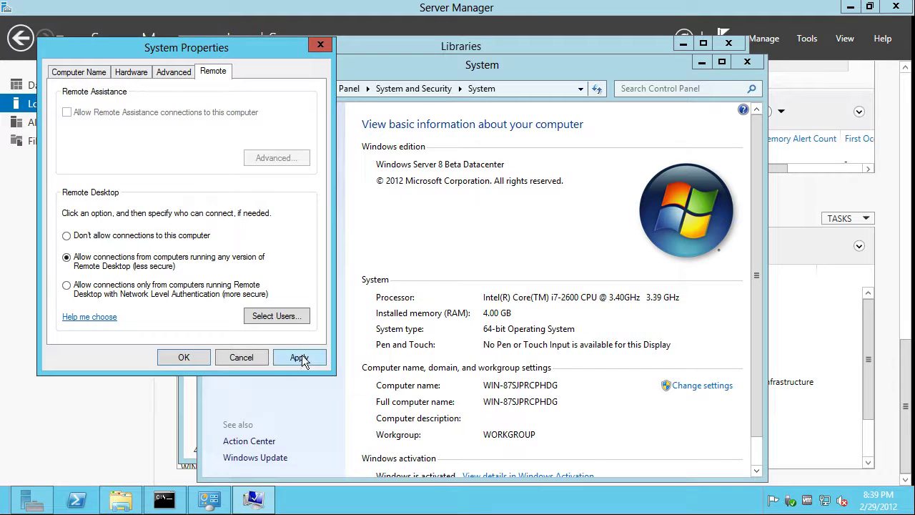
left_click(184, 357)
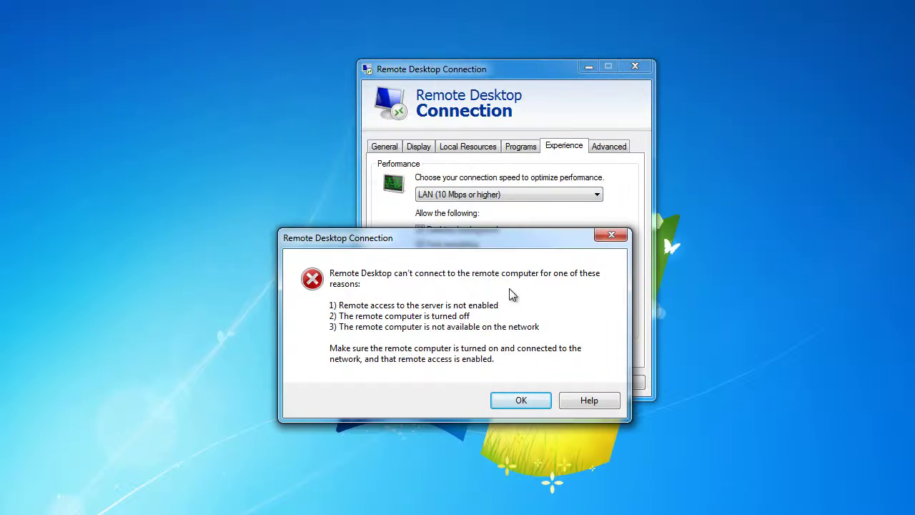
Retry 10.10.1.139 as Administrator with remembered credentials, permanently trusting the server certificate
left_click(513, 399)
left_click(547, 385)
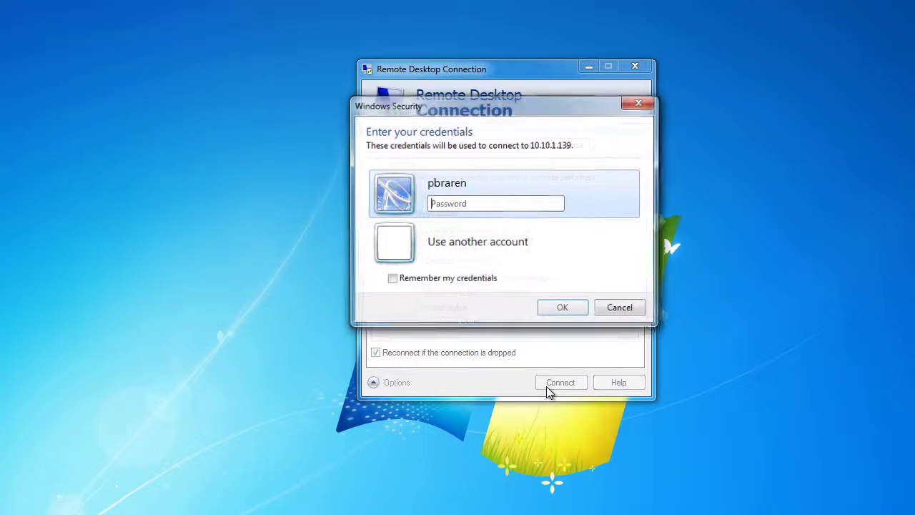
left_click(456, 260)
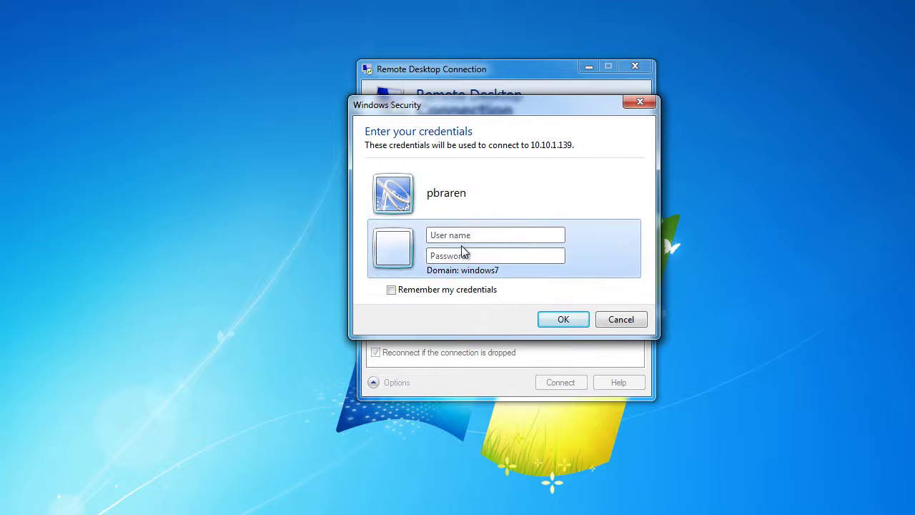
type("AdmiP")
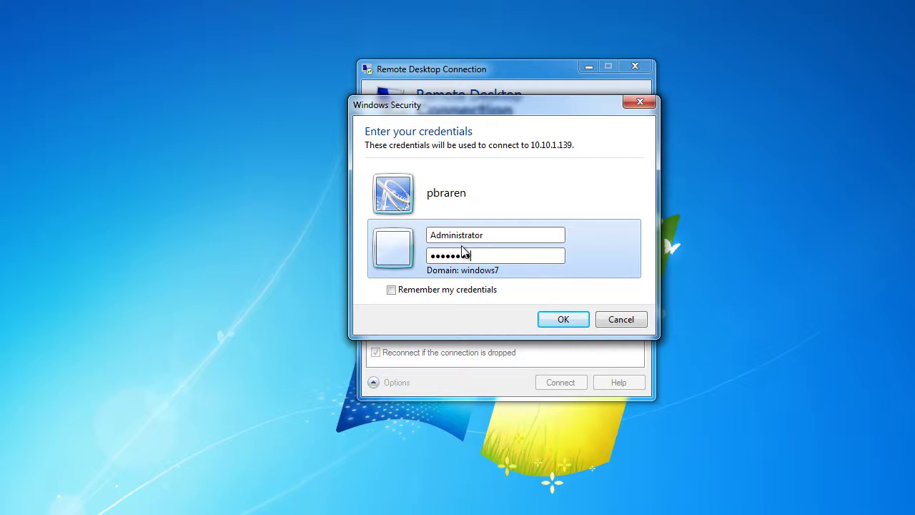
left_click(414, 289)
left_click(564, 323)
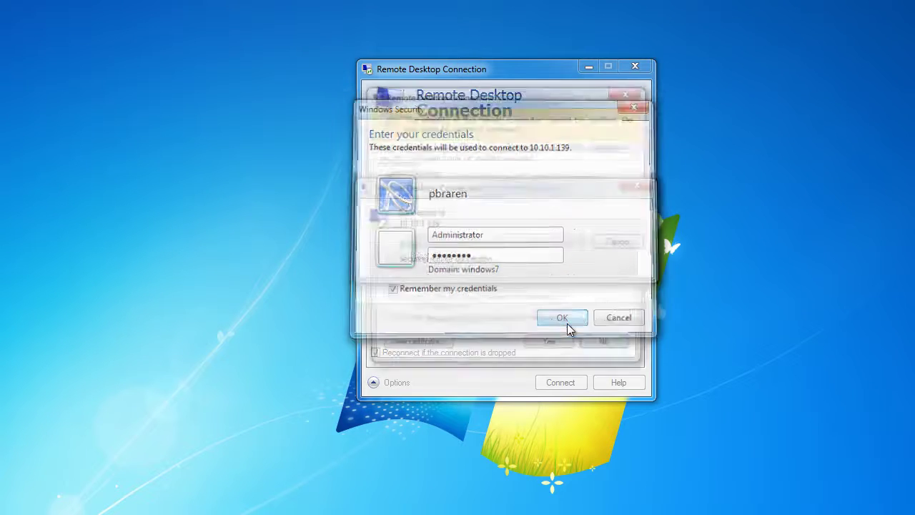
left_click(418, 333)
left_click(554, 351)
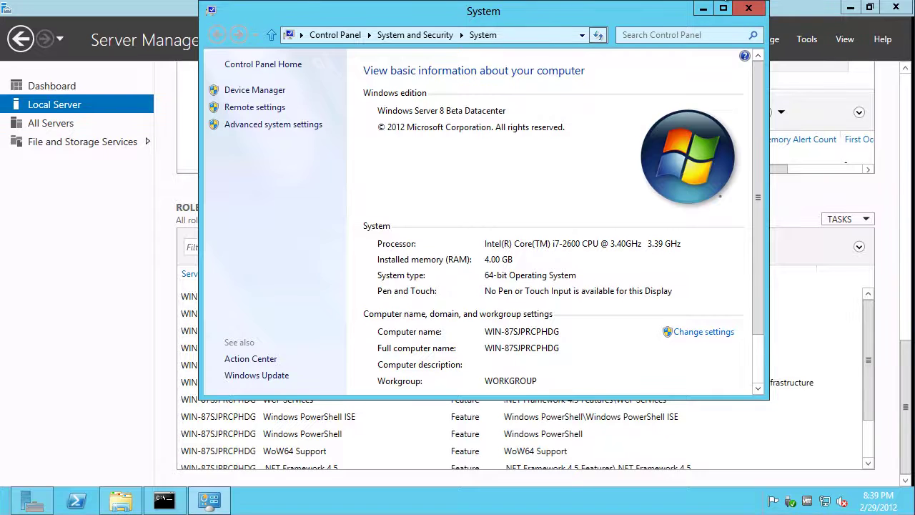
left_click(758, 348)
left_click_drag(758, 348, 761, 253)
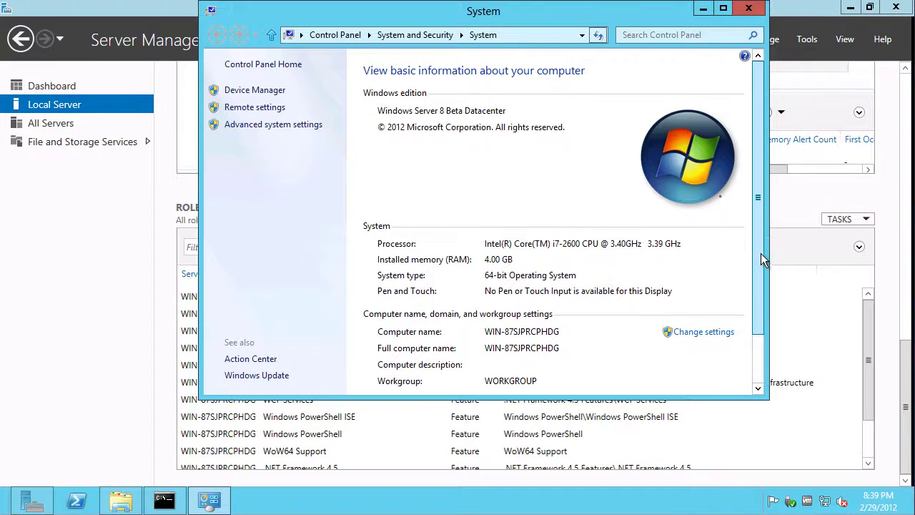
left_click(250, 92)
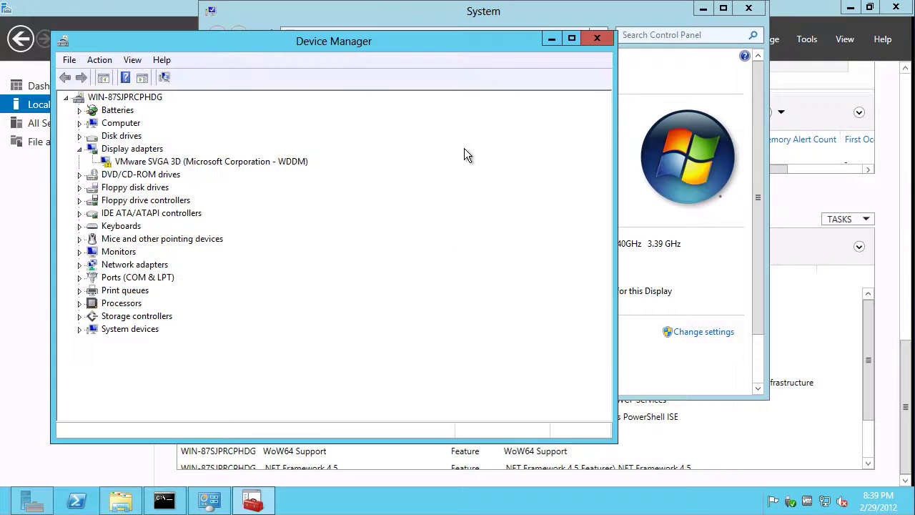
left_click(79, 316)
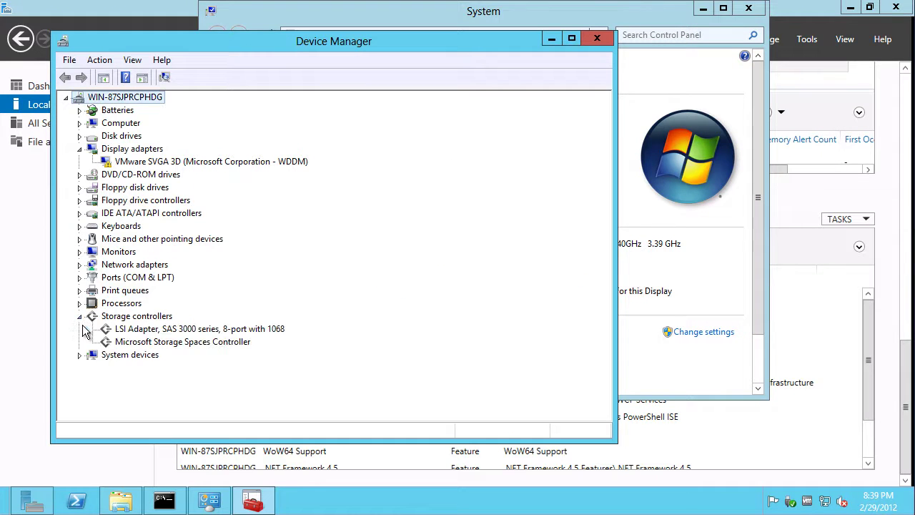
left_click(80, 354)
left_click_drag(600, 263, 604, 142)
left_click(239, 163)
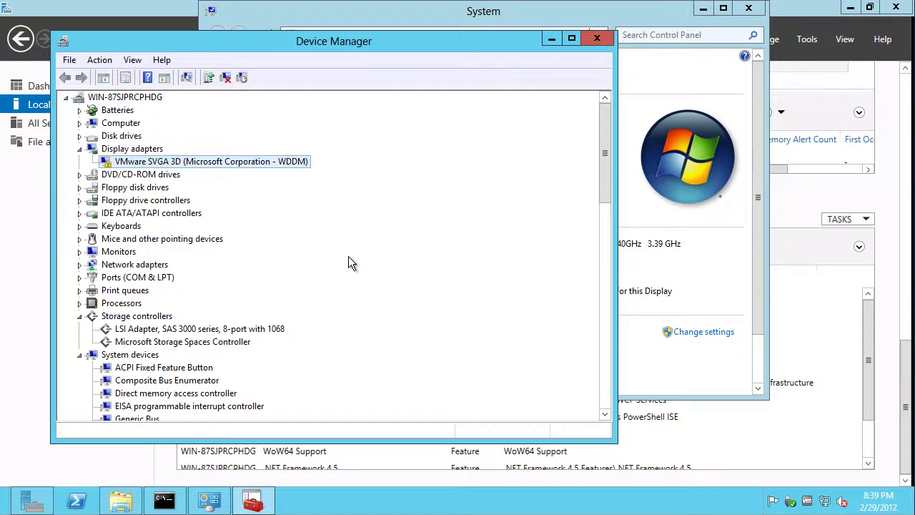
left_click_drag(601, 131, 601, 90)
left_click(597, 39)
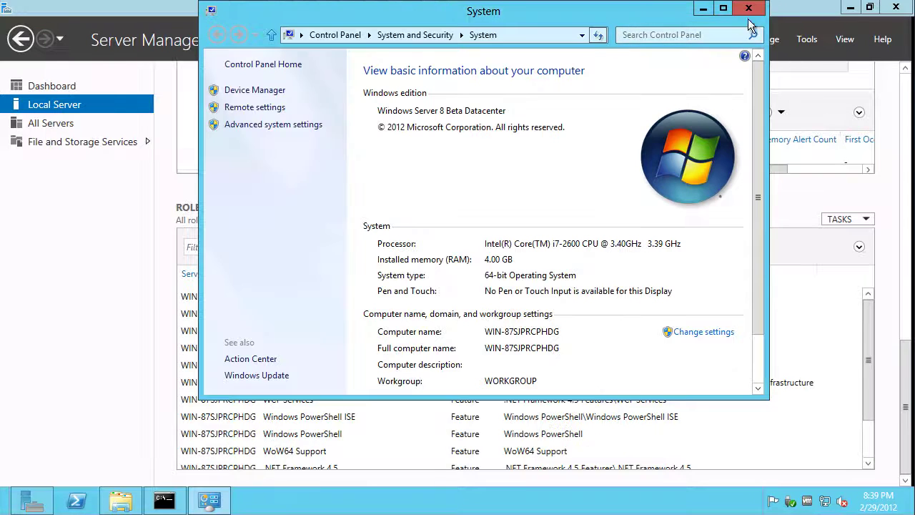
left_click(748, 8)
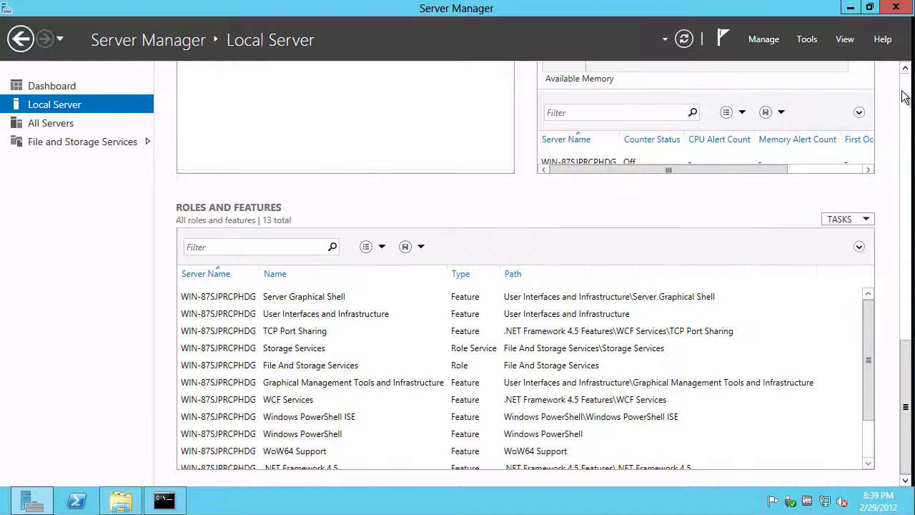
Scroll Server Manager to Properties, close the Libraries and Command Prompt windows, and restore Server Manager
left_click(904, 94)
left_click(903, 94)
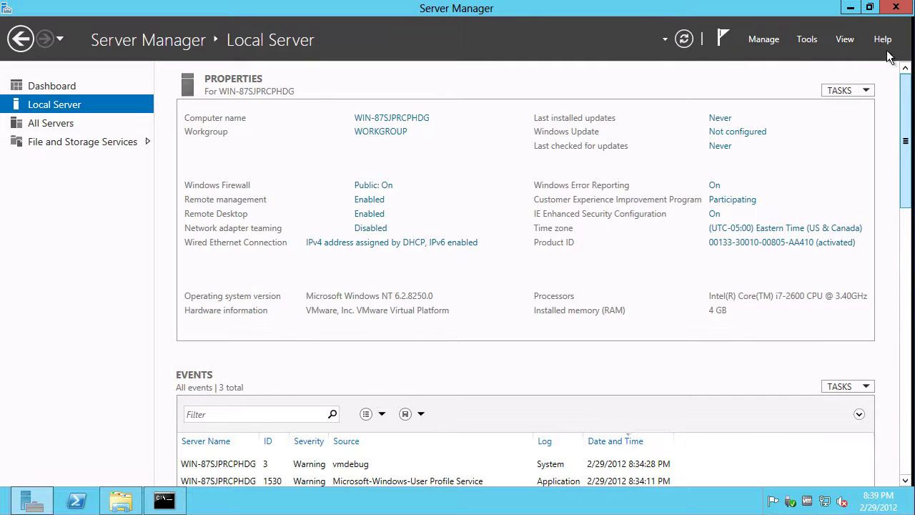
left_click(851, 10)
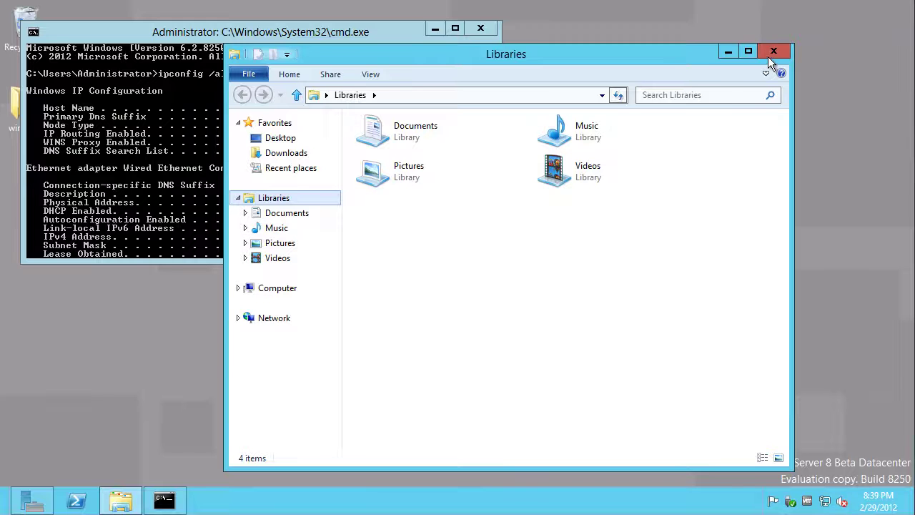
left_click(775, 27)
left_click(478, 26)
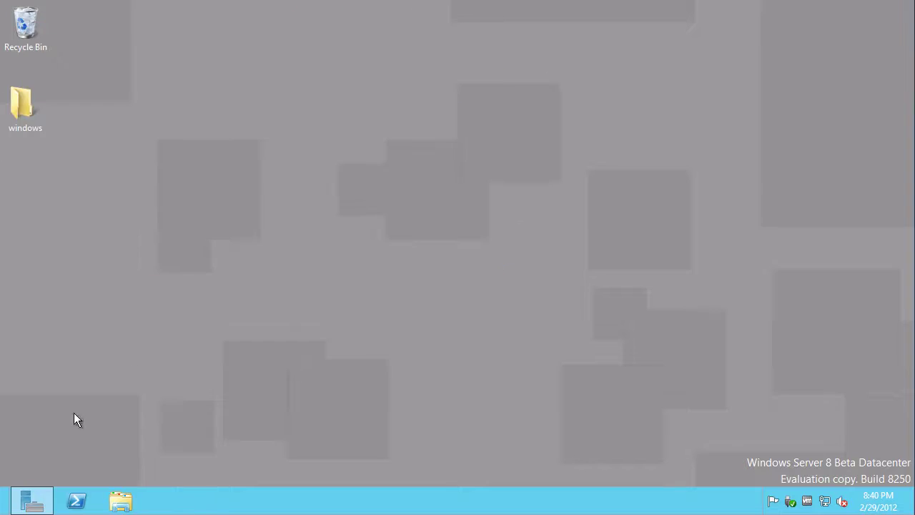
left_click(31, 501)
Close the reopened Libraries window and minimize Server Manager to show the desktop
left_click(120, 500)
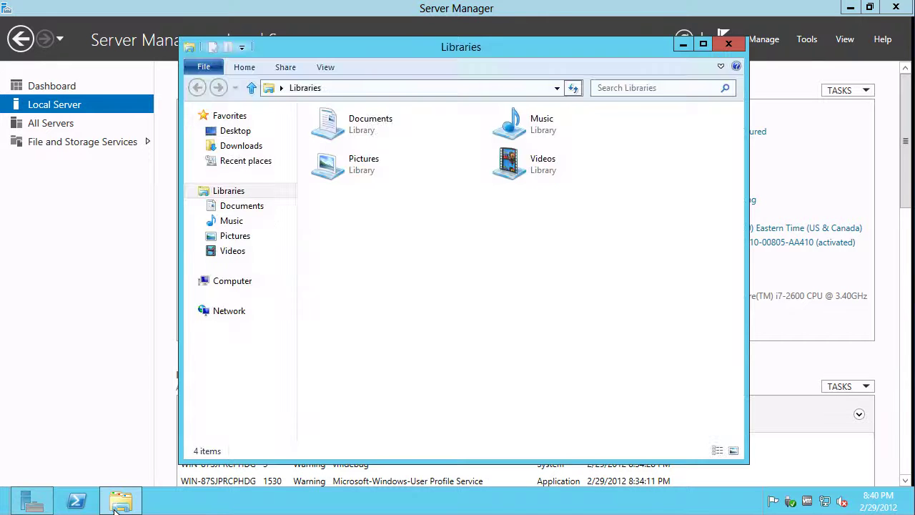
mouse_move(914, 514)
left_click(727, 45)
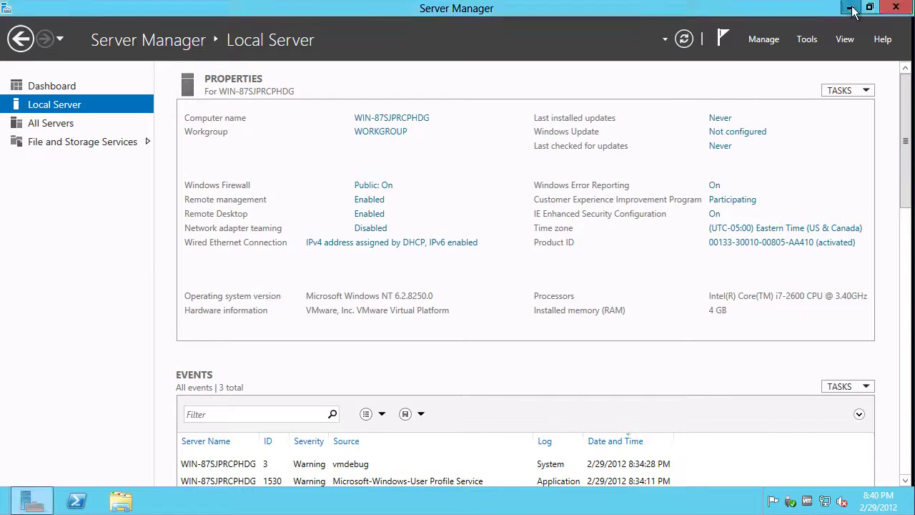
left_click(850, 8)
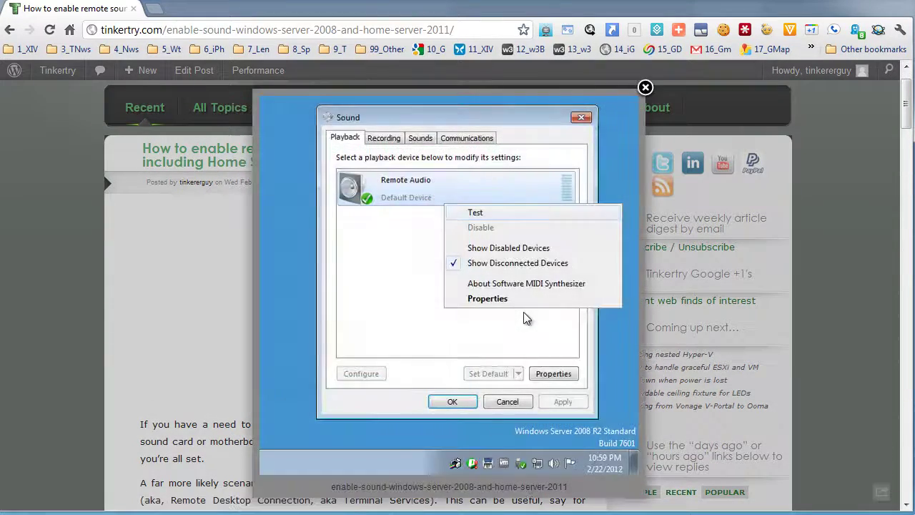
Close the Tinkertry article's enlarged screenshot, scroll to the steps, and select services.msc in step 1
left_click(44, 363)
scroll(41, 355, "down", 5)
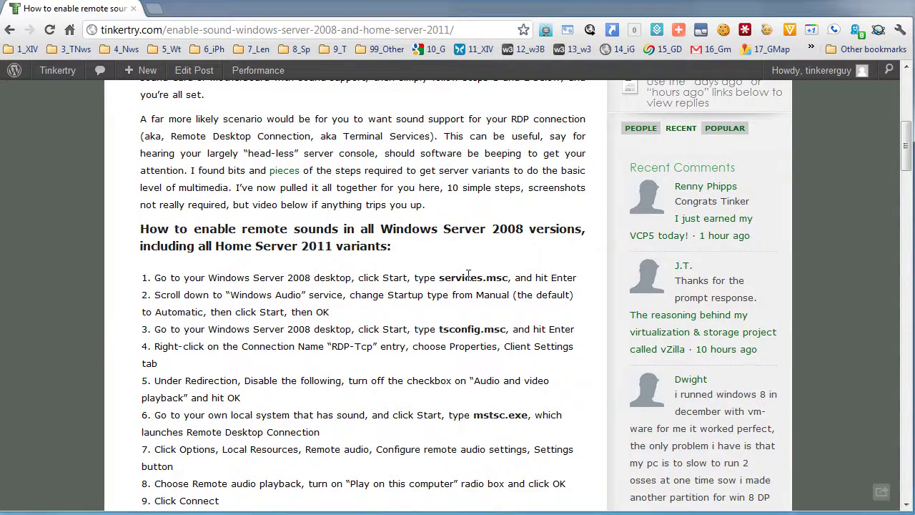
left_click_drag(436, 278, 508, 278)
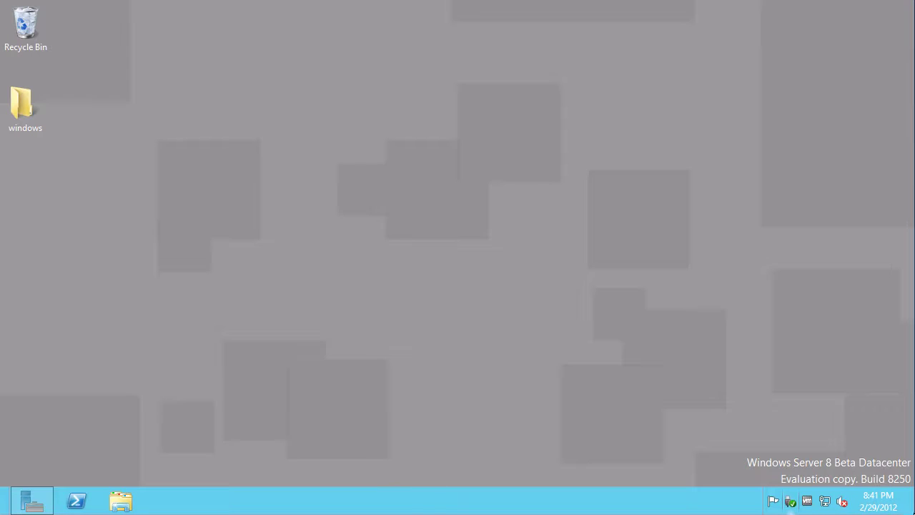
Search for services.msc and launch the Services console
mouse_move(914, 514)
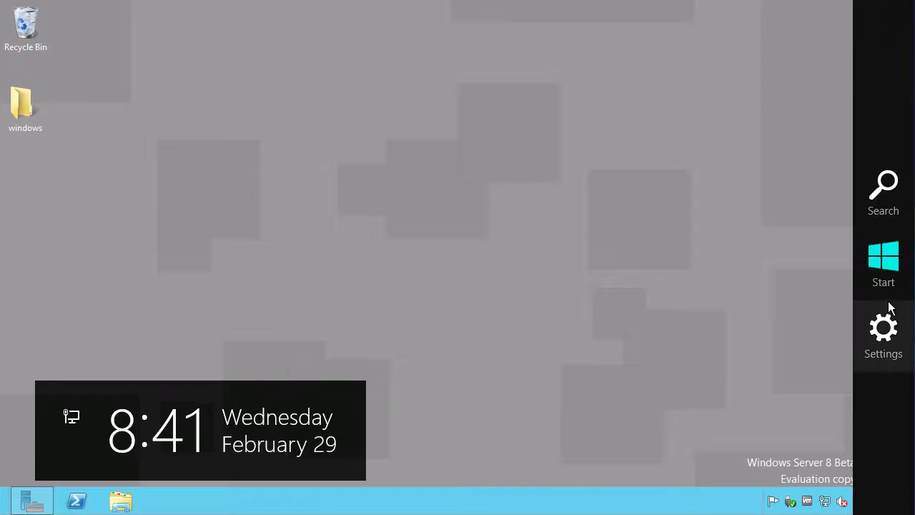
left_click(883, 194)
type("servi")
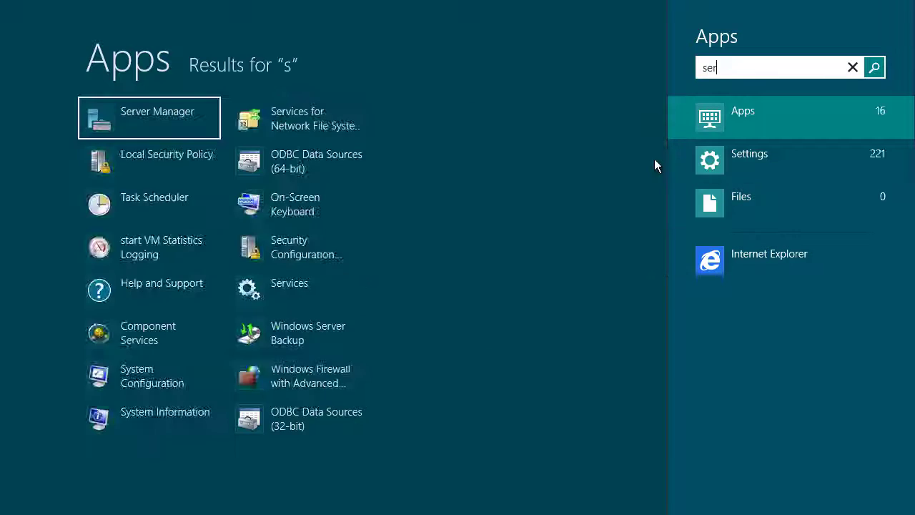
key("BackSpace")
type("ic")
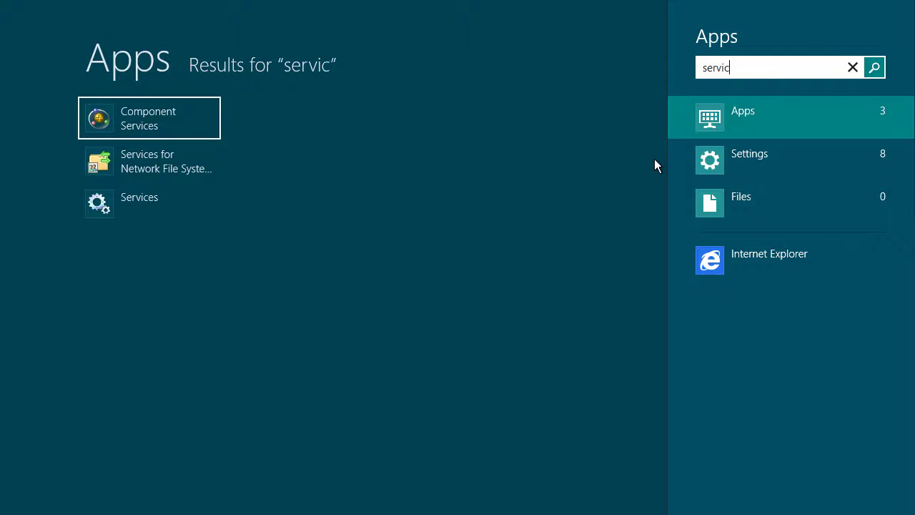
type("es.msc")
key("Return")
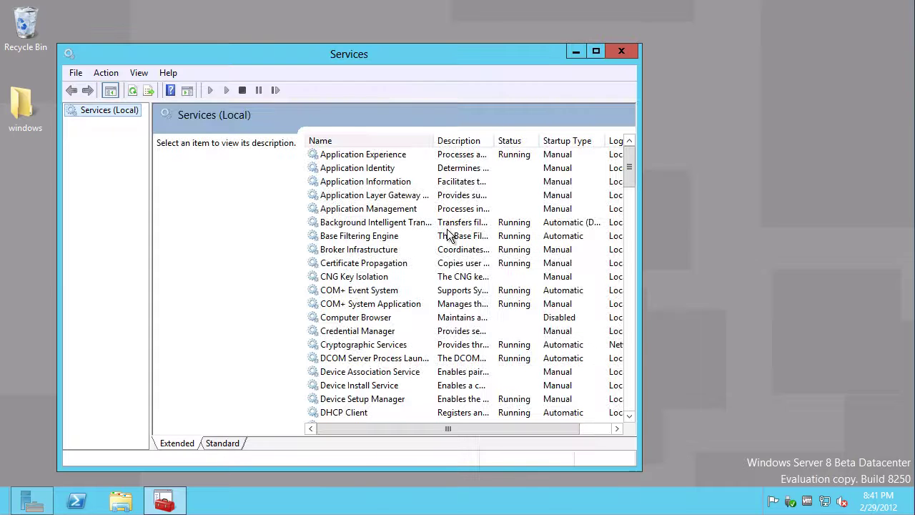
Set Windows Audio to Automatic startup, start it, and close Services
left_click(445, 233)
key("w")
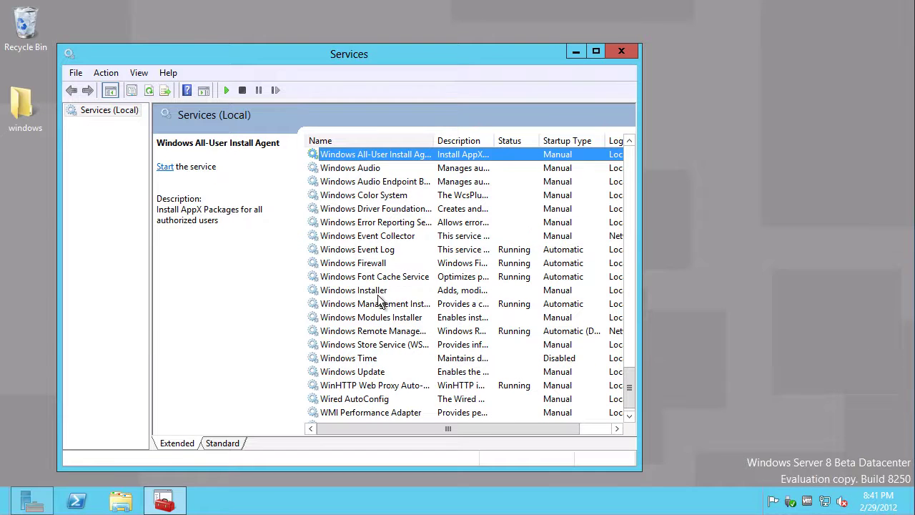
left_click(376, 167)
right_click(376, 171)
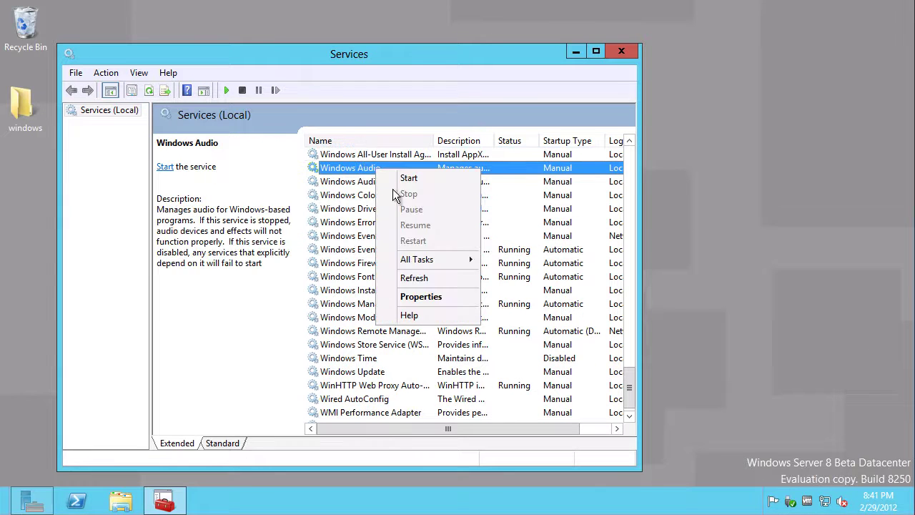
left_click(426, 296)
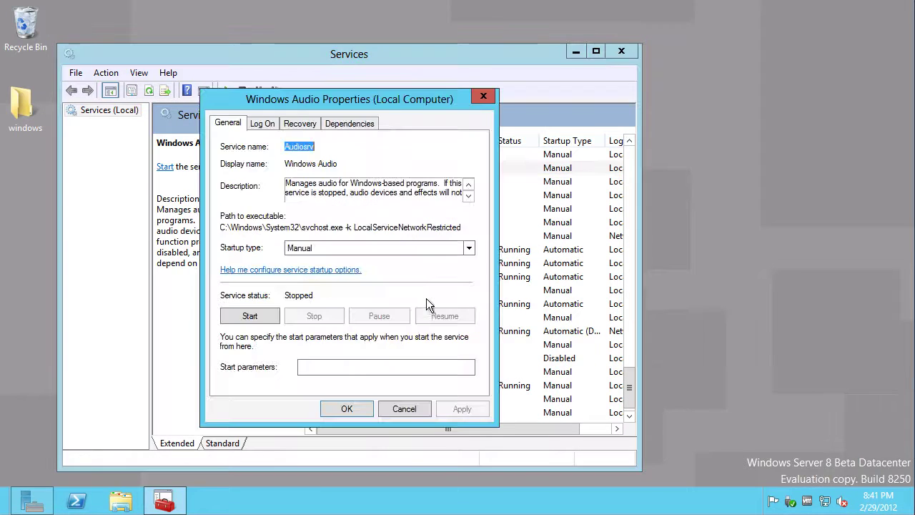
left_click(325, 248)
left_click(315, 270)
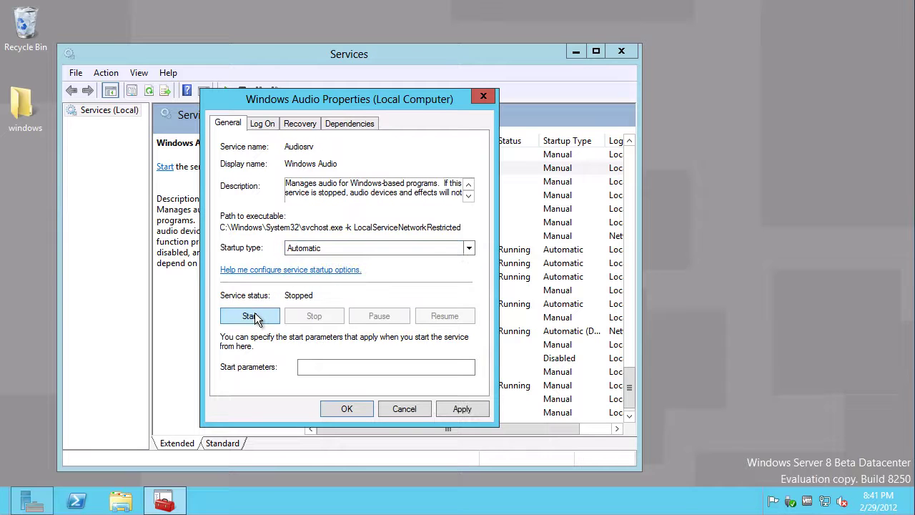
left_click(250, 316)
left_click(350, 404)
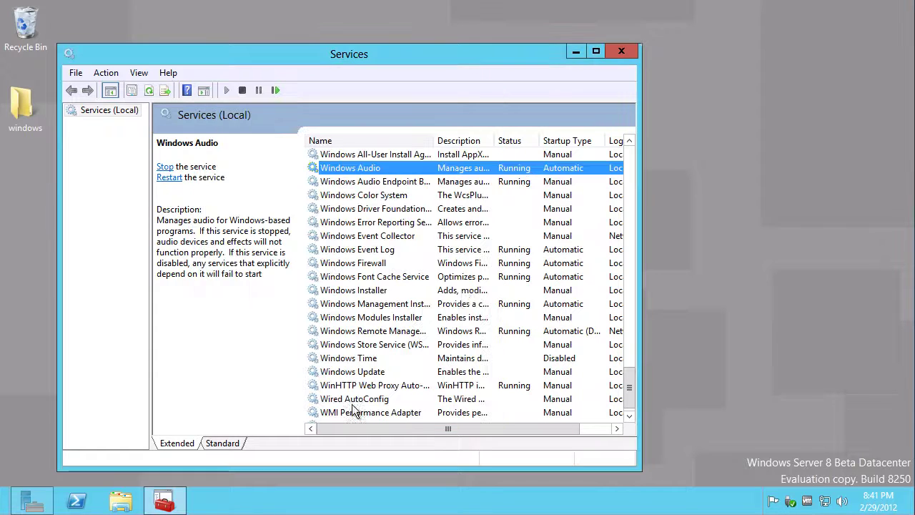
left_click(619, 54)
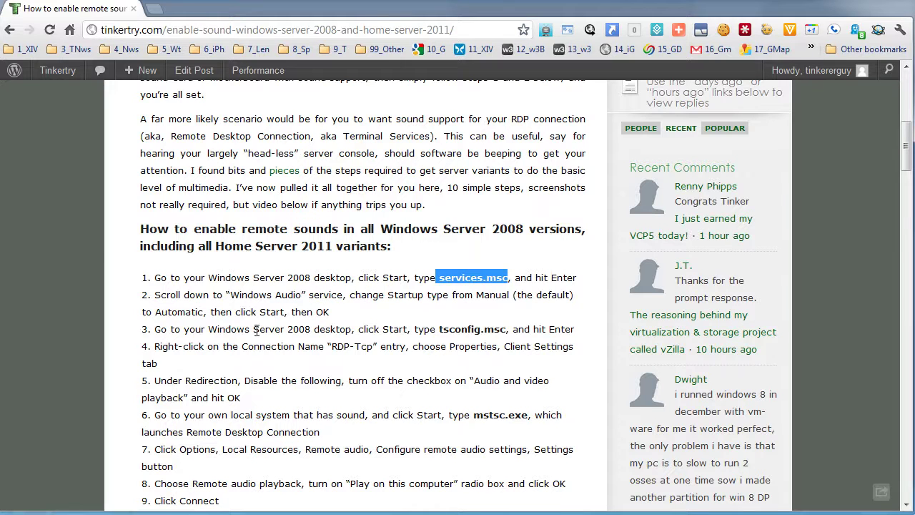
left_click_drag(438, 330, 508, 329)
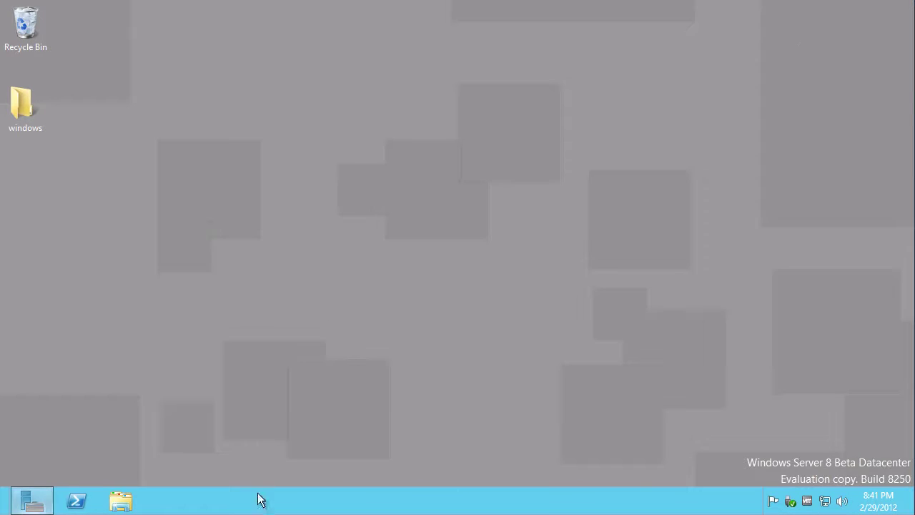
Search for tsconfig.msc, checking the Settings results when no app matches
mouse_move(914, 514)
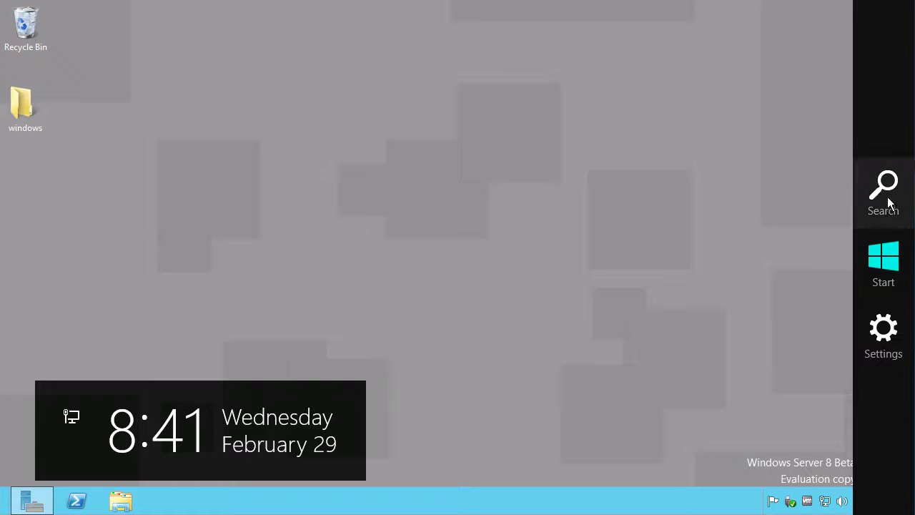
left_click(861, 207)
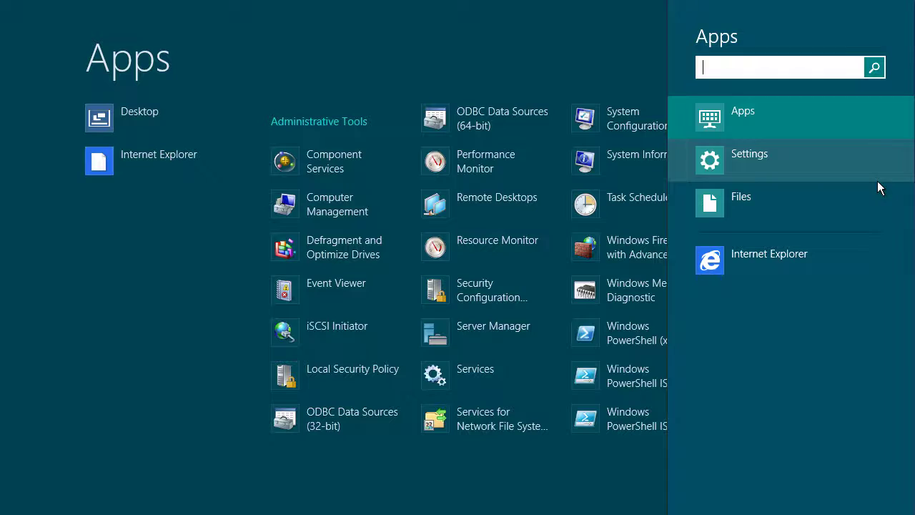
type("tsconfig.msc")
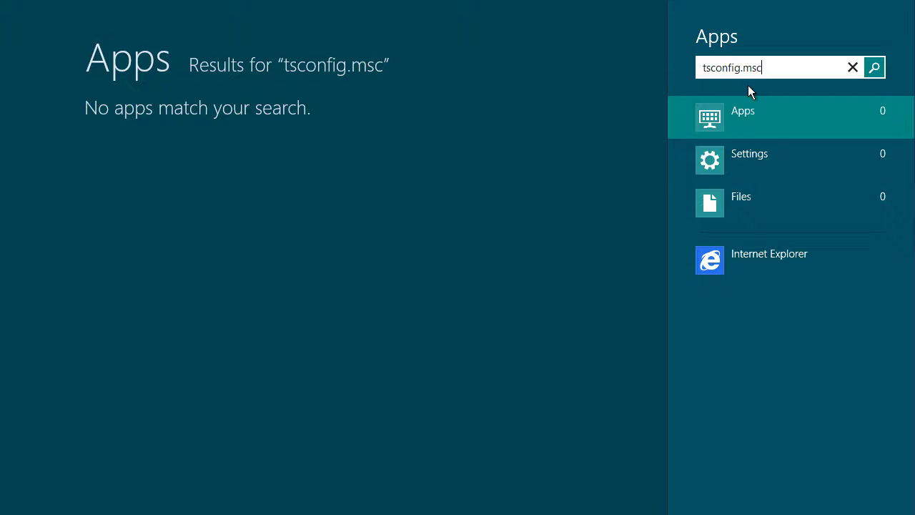
left_click(757, 161)
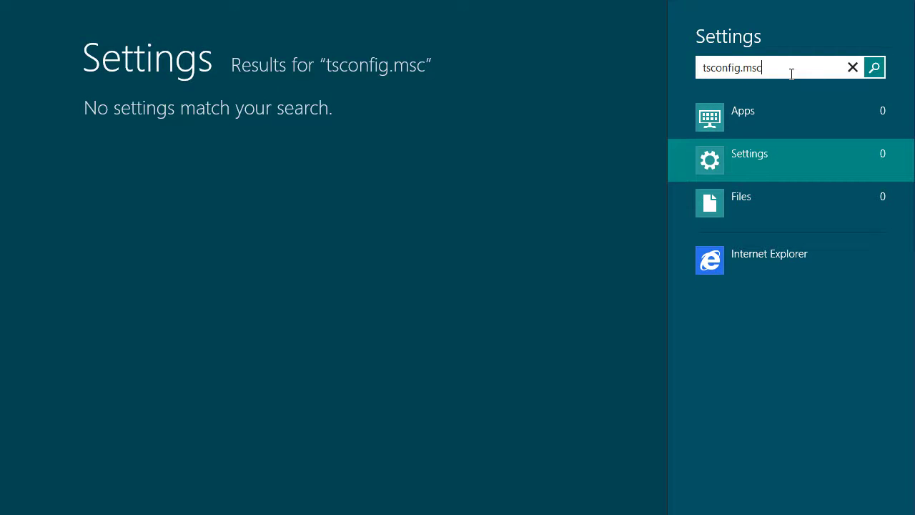
Search settings for 'terminal', open Allow remote access, and bring Server Manager forward
left_click(853, 67)
type("terminal")
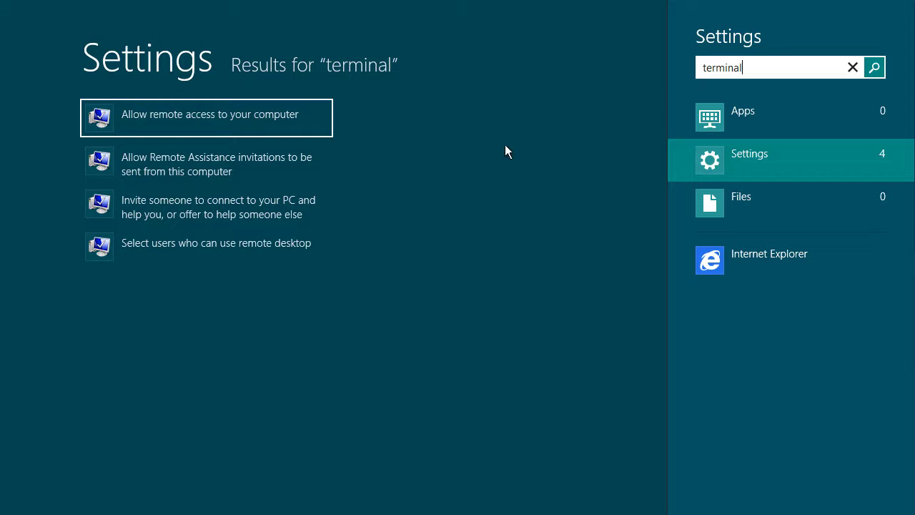
left_click(207, 246)
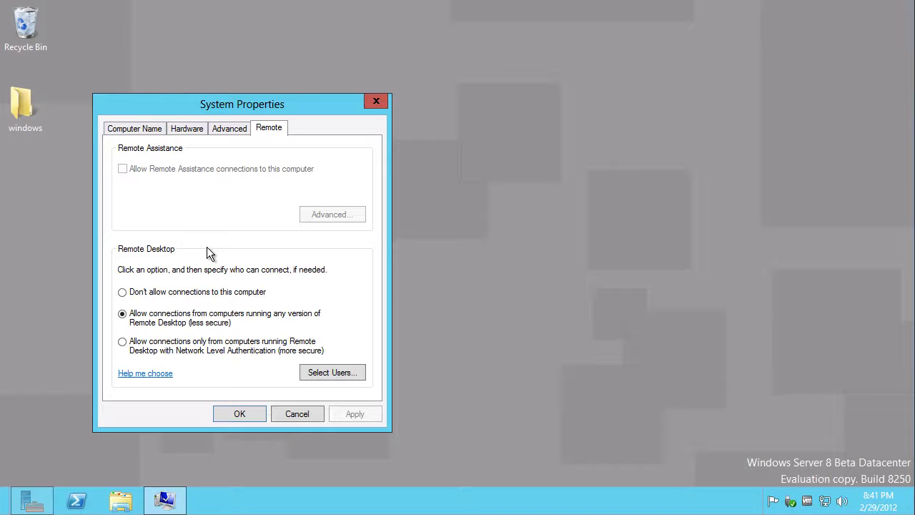
left_click(31, 499)
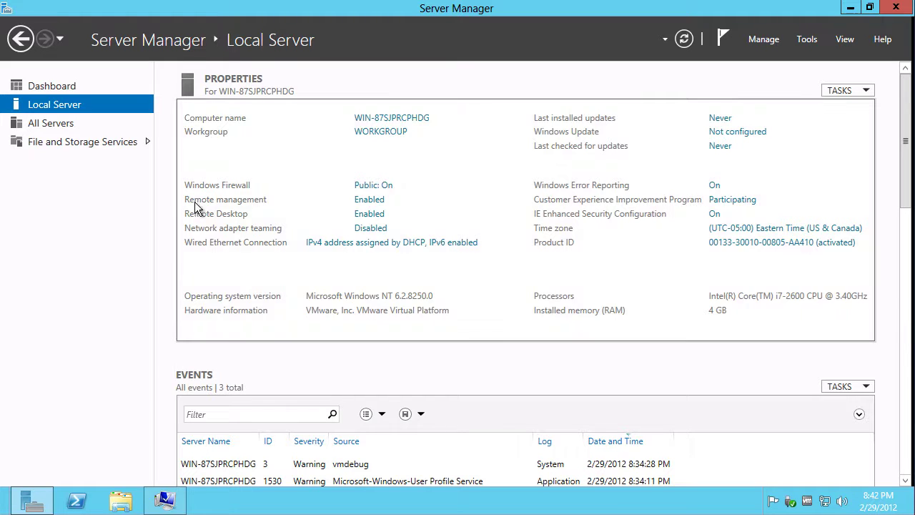
Scroll through Local Server details, view All Servers, then return to the Dashboard
left_click(907, 346)
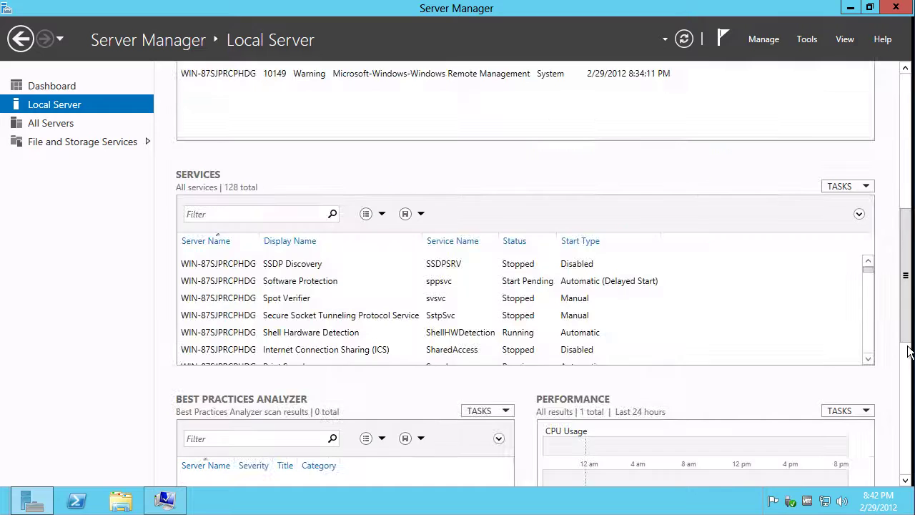
left_click_drag(905, 325, 541, 118)
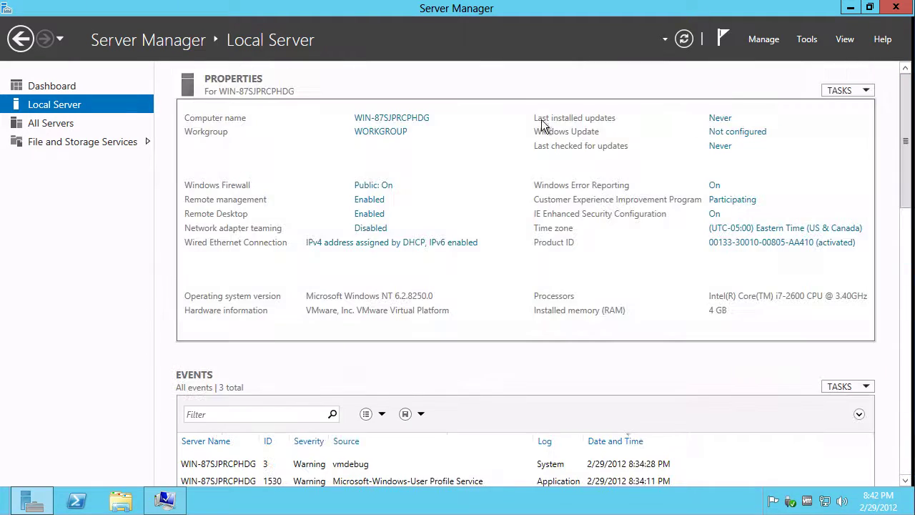
left_click(64, 126)
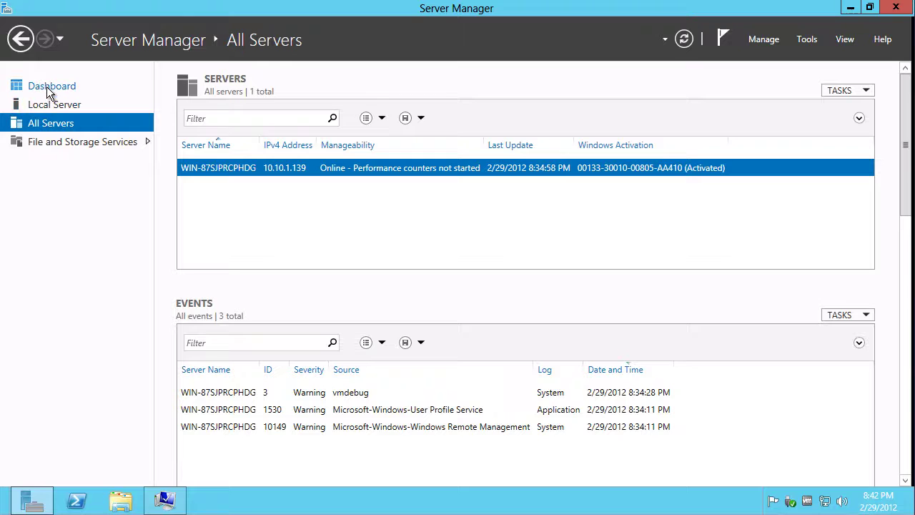
left_click(46, 87)
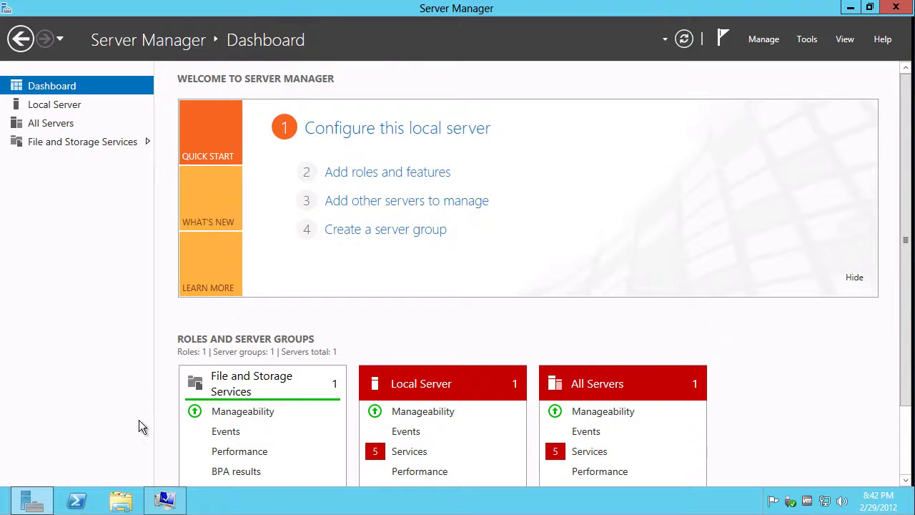
Try a Remote Desktop Services scenario-based install in Add Roles and Features, dismissing the domain-membership error
left_click(355, 173)
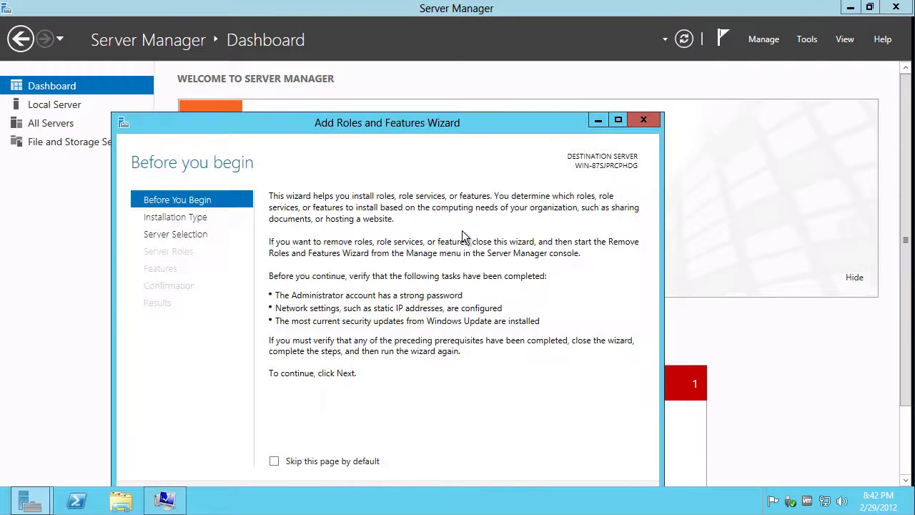
left_click_drag(465, 123, 534, 22)
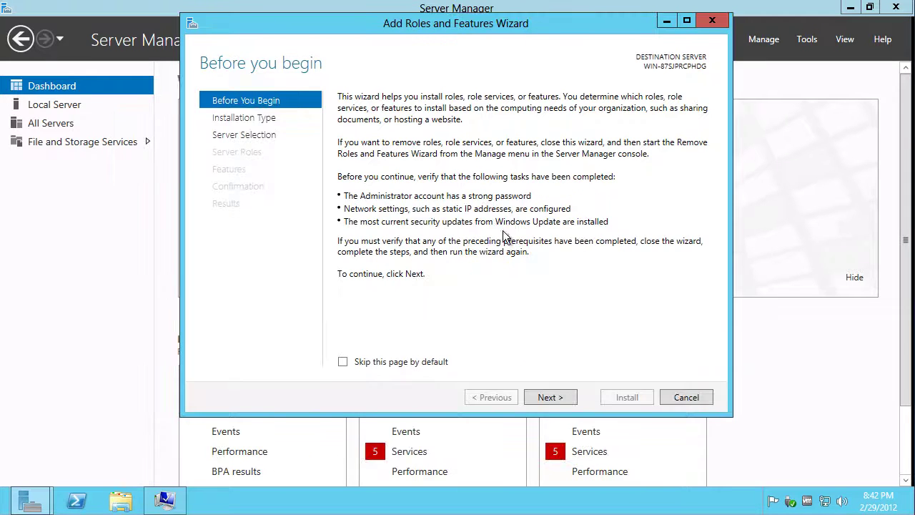
left_click(551, 397)
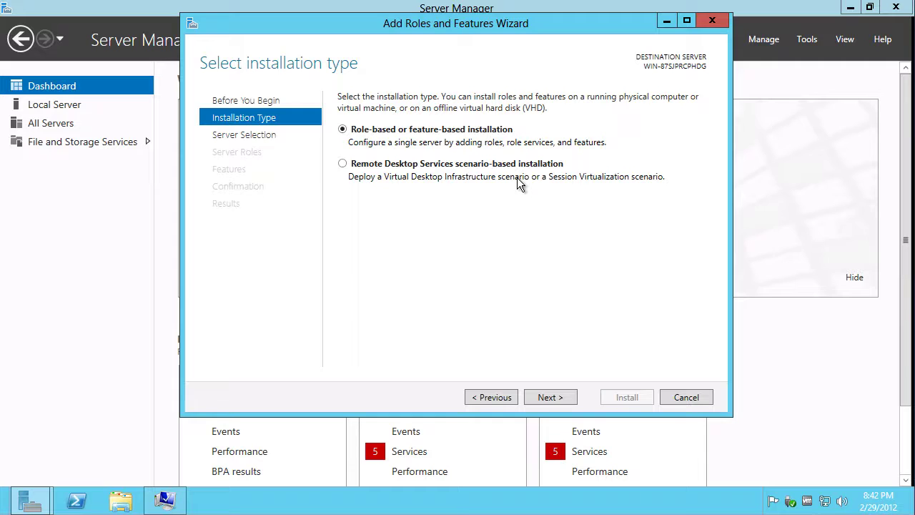
left_click(466, 177)
left_click(542, 398)
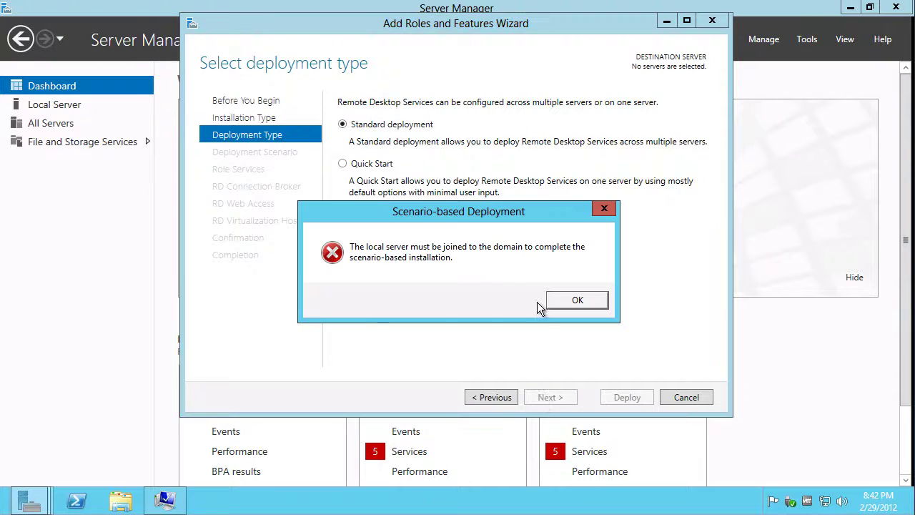
left_click(579, 302)
Switch to role-based or feature-based installation and continue to the destination server page
left_click(494, 394)
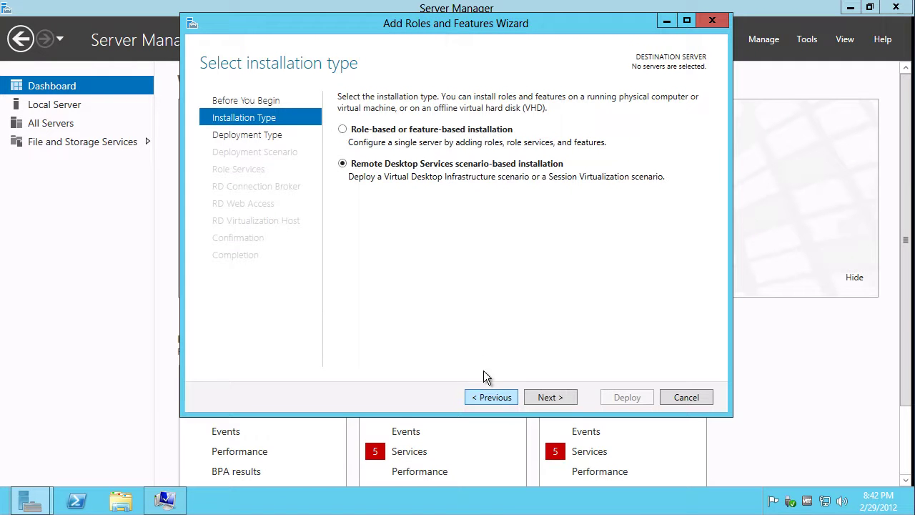
left_click(358, 130)
left_click(548, 399)
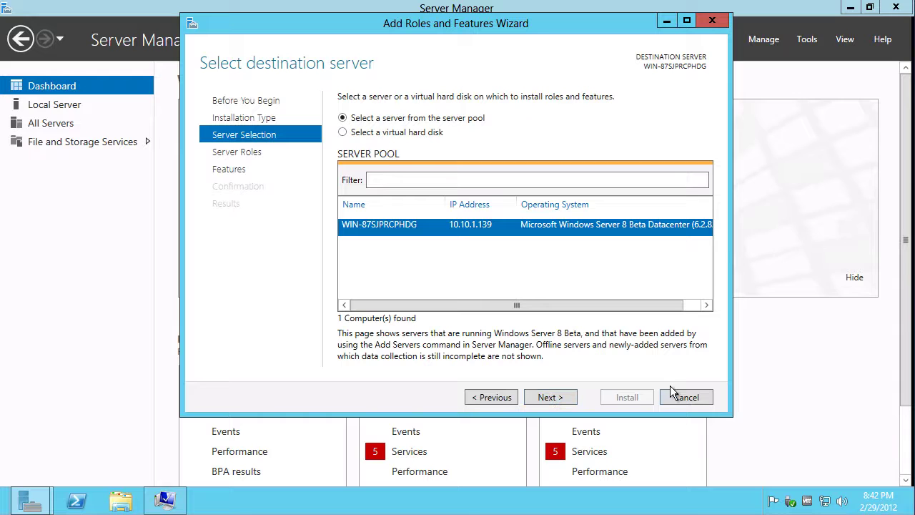
Check the Remote Desktop Services role and continue past Features without adding any
left_click(563, 396)
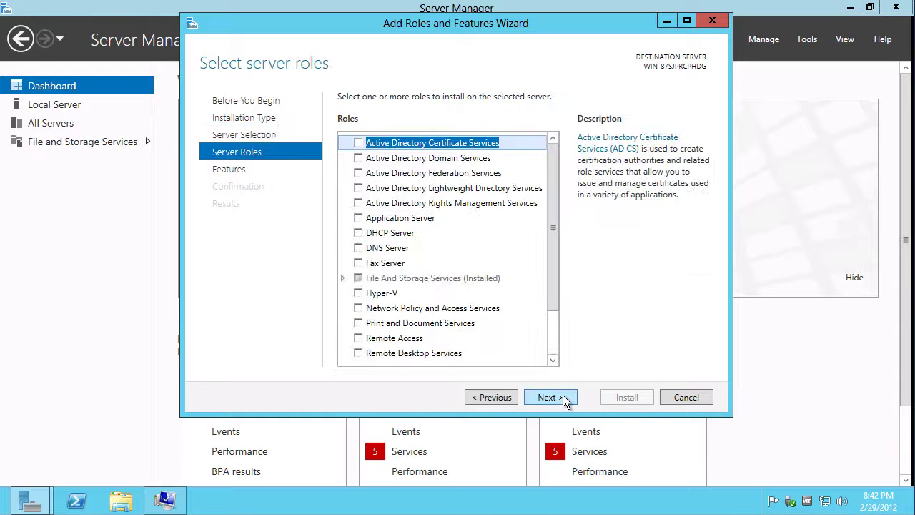
left_click_drag(548, 190, 571, 276)
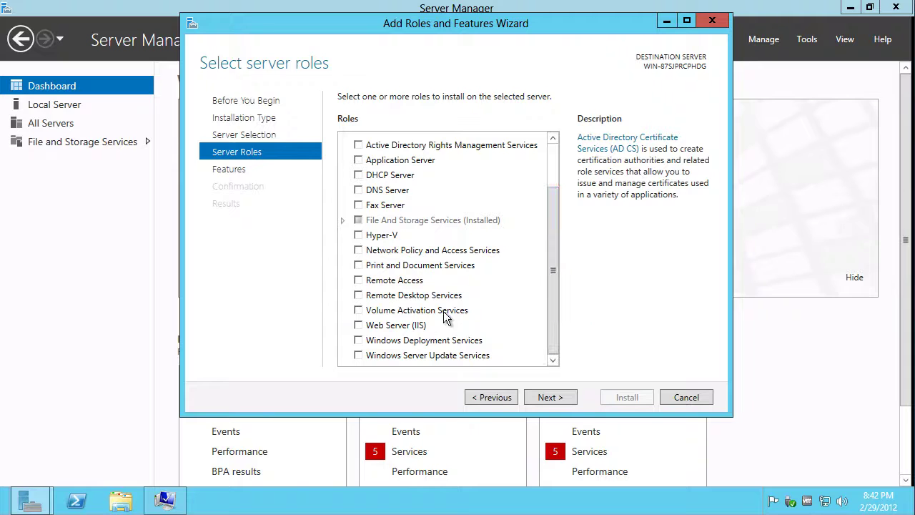
left_click(367, 281)
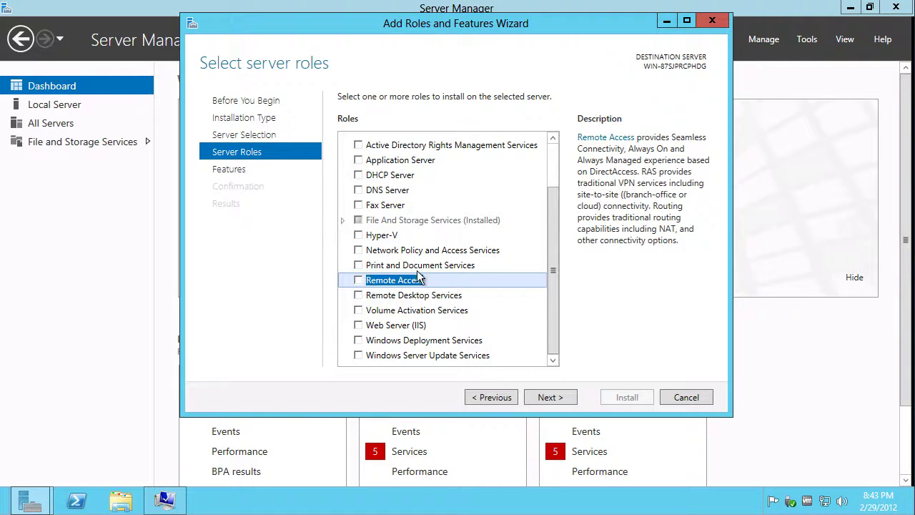
left_click(380, 296)
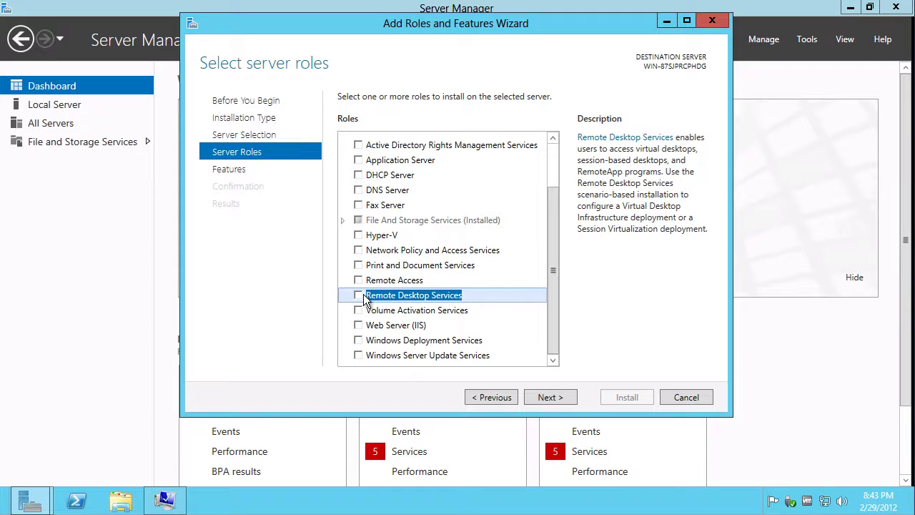
left_click(359, 294)
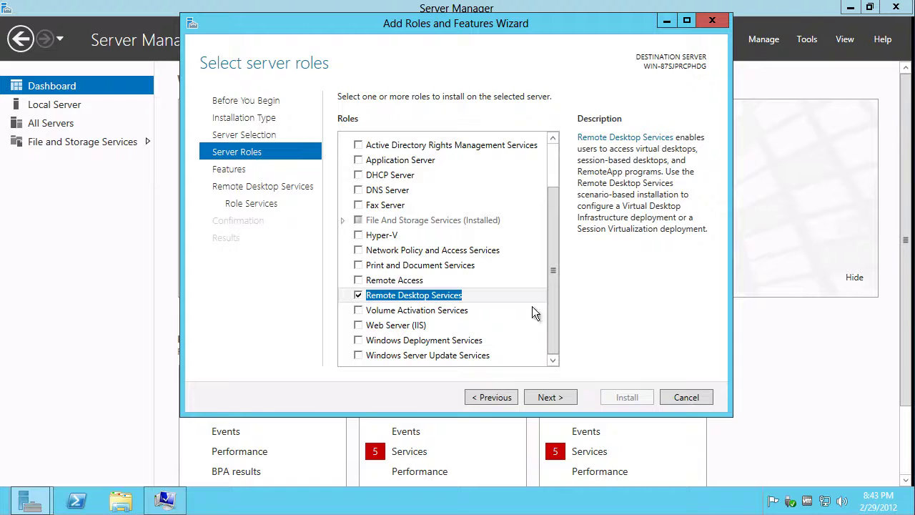
left_click(548, 398)
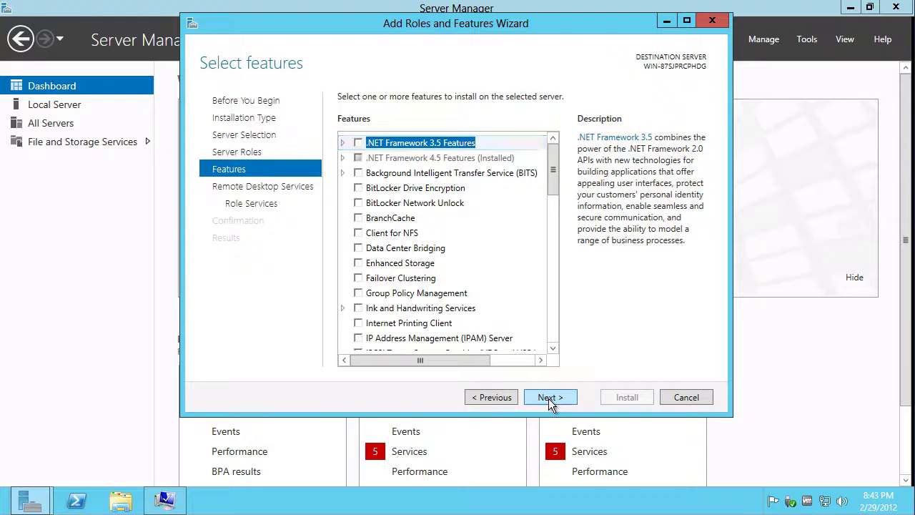
left_click(548, 398)
Install Remote Desktop Session Host with its required features, then OK System Properties
left_click(548, 398)
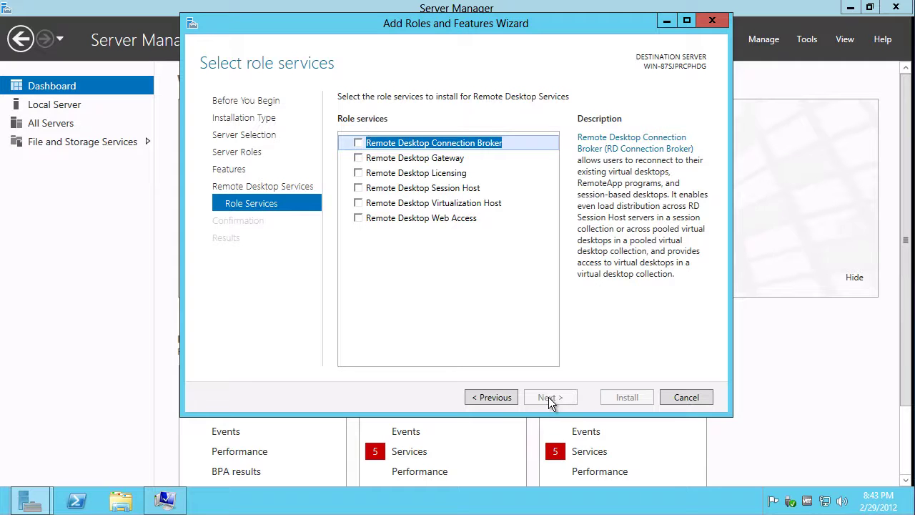
left_click(461, 160)
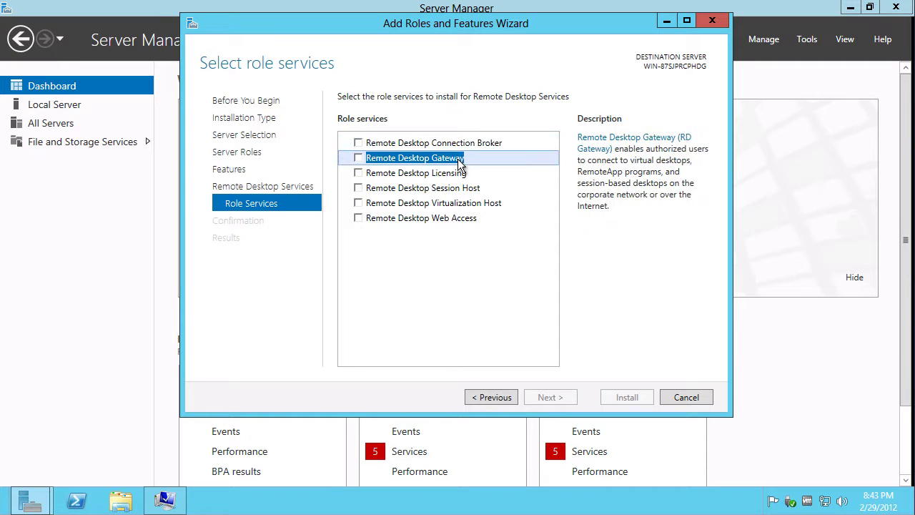
key("Down")
key("Down")
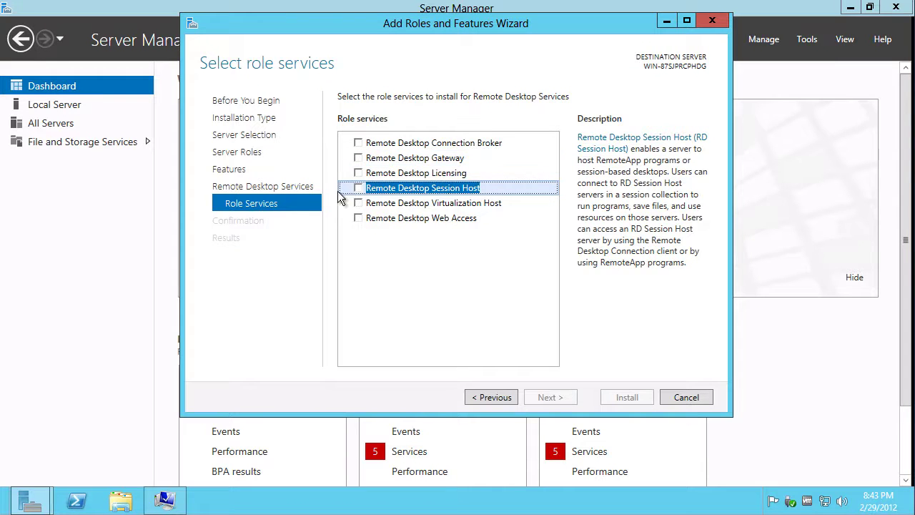
left_click(359, 189)
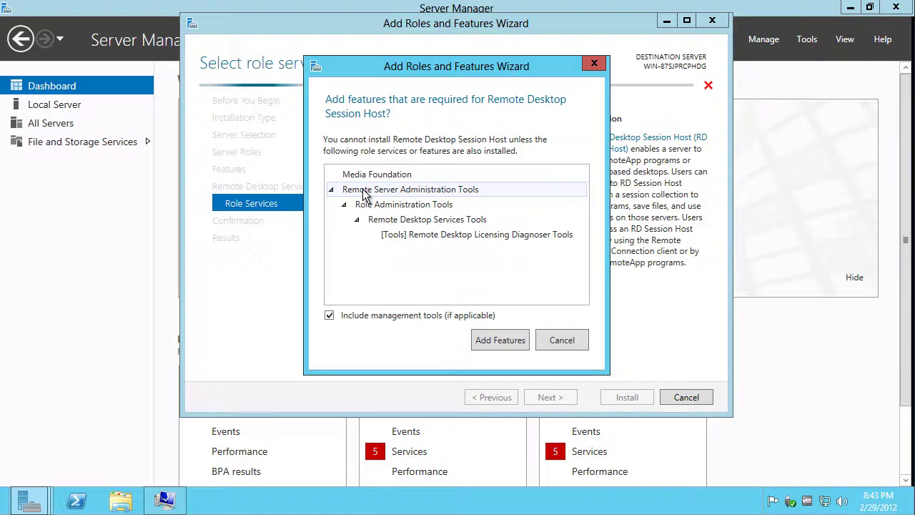
left_click(499, 340)
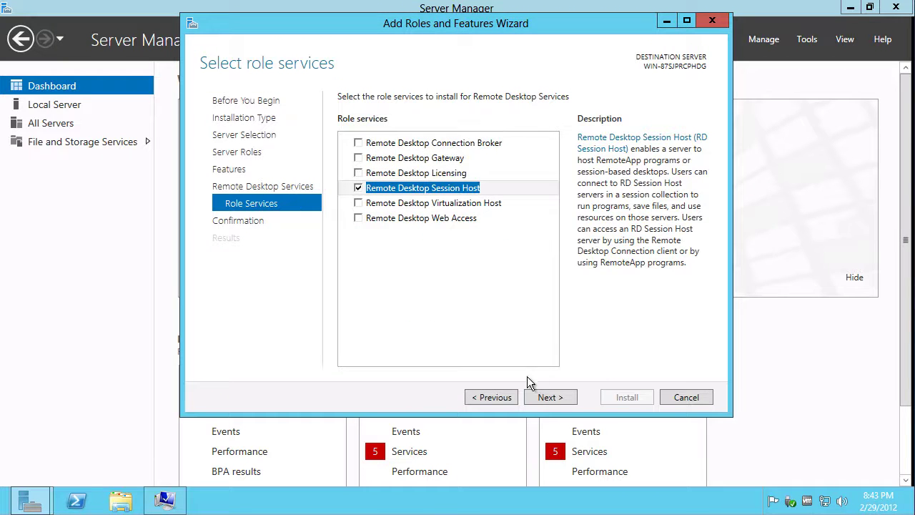
left_click(544, 398)
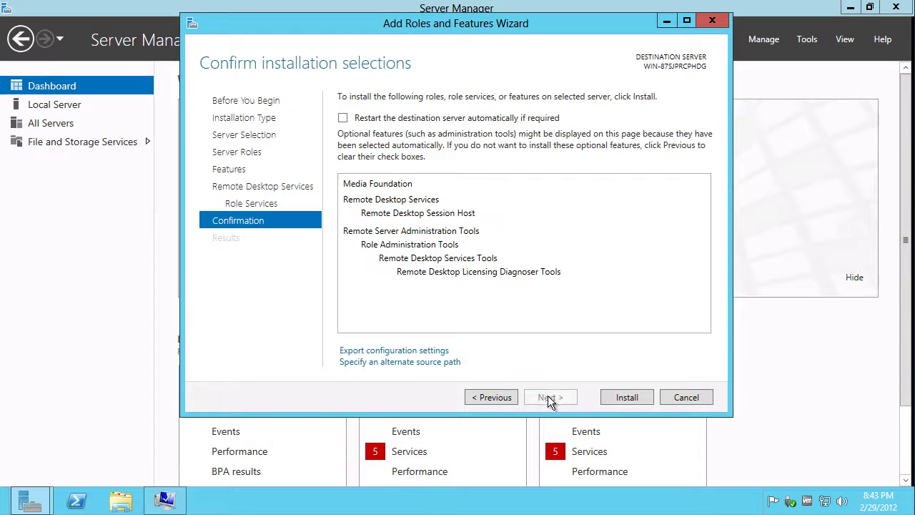
left_click(608, 398)
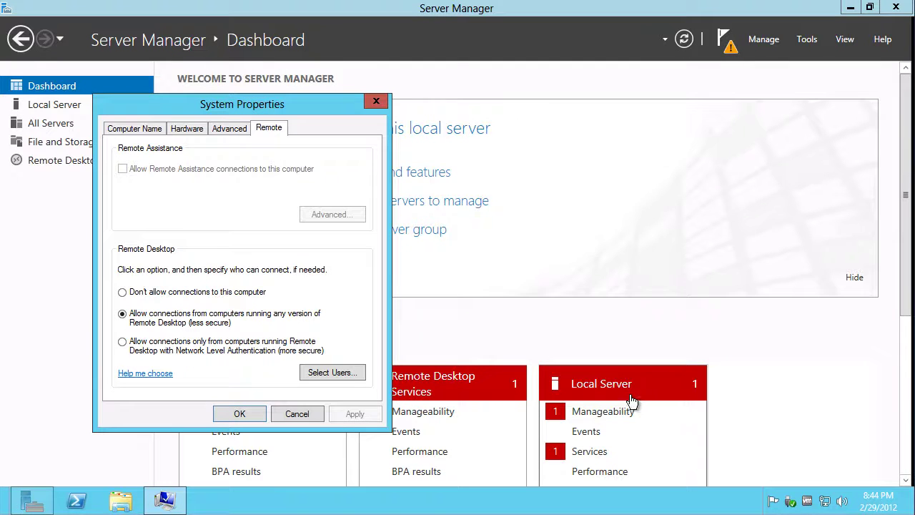
left_click(240, 414)
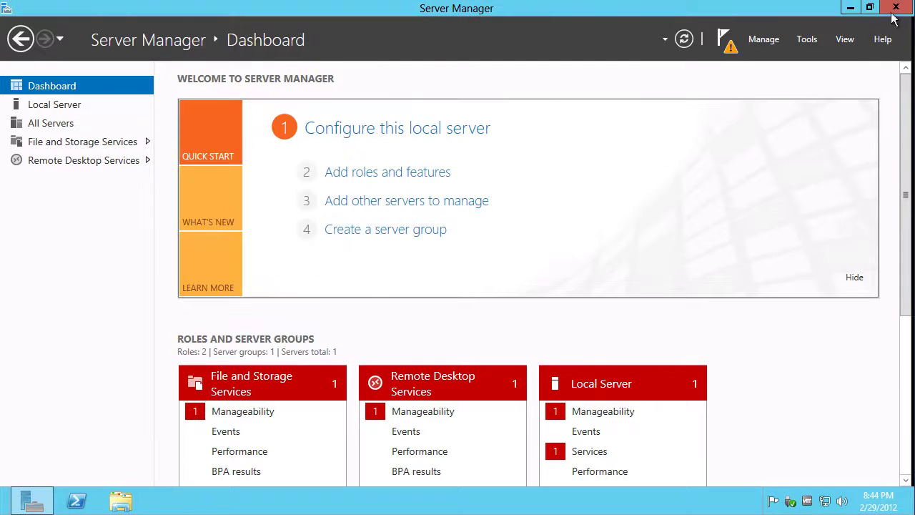
Close and reopen Server Manager, then go to the Start screen
left_click(895, 10)
left_click(31, 500)
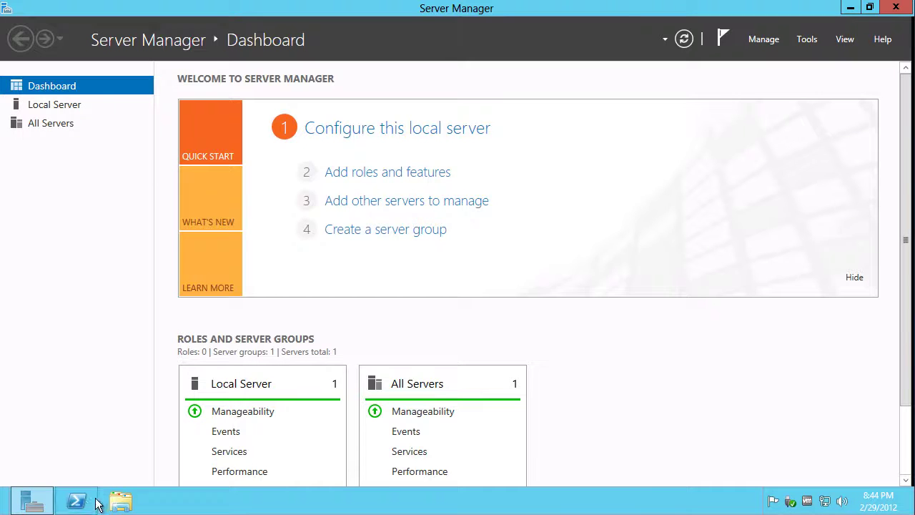
left_click(121, 500)
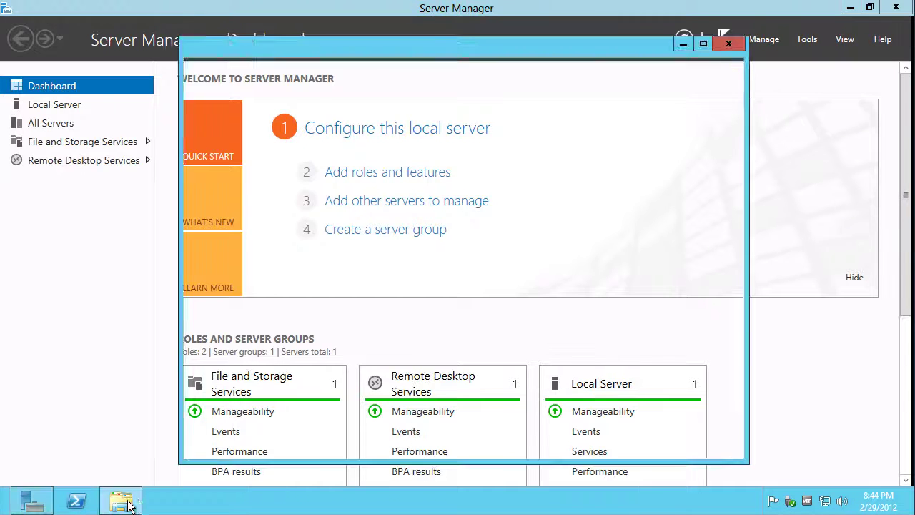
mouse_move(912, 506)
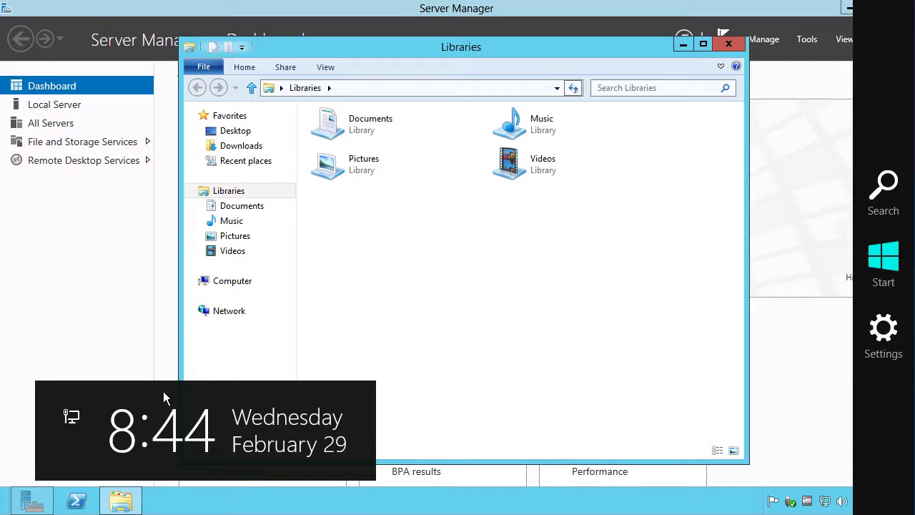
mouse_move(911, 509)
left_click(891, 282)
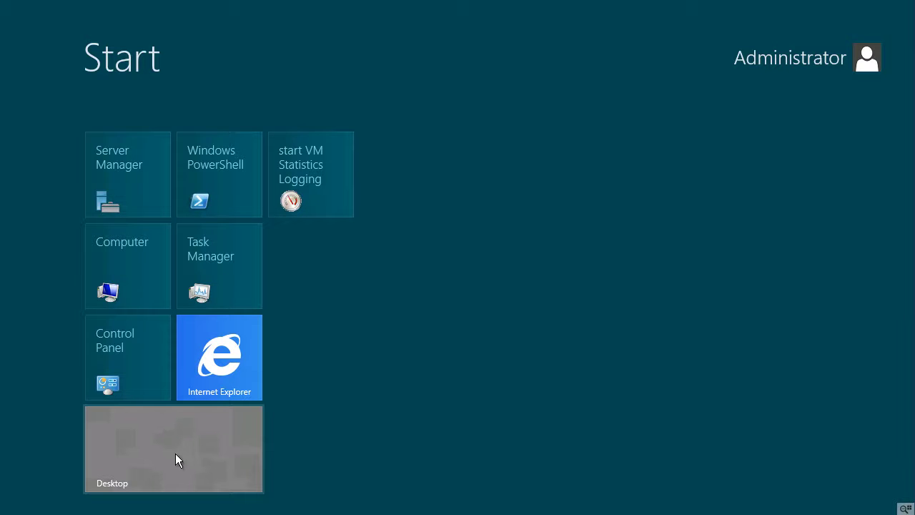
Open a file Explorer window on the desktop with Win+E and switch between it and Server Manager
mouse_move(907, 511)
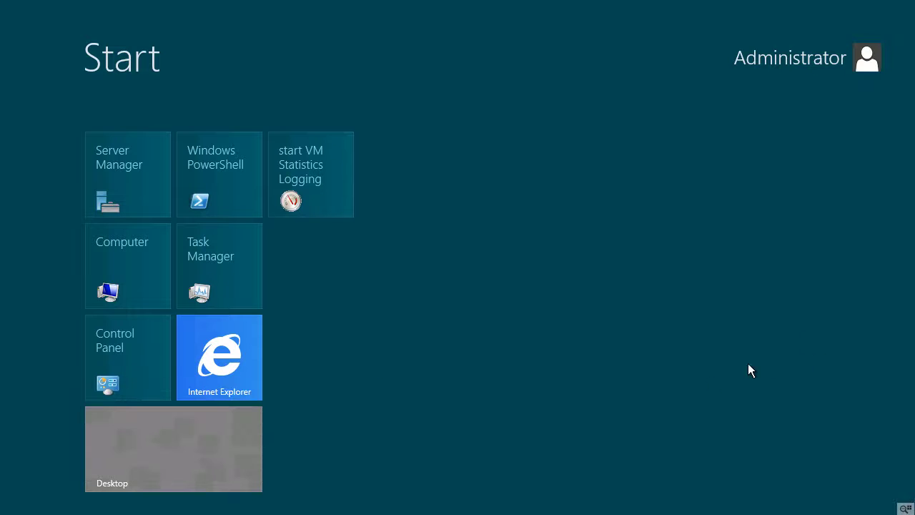
mouse_move(911, 3)
mouse_move(1, 3)
key("super+e")
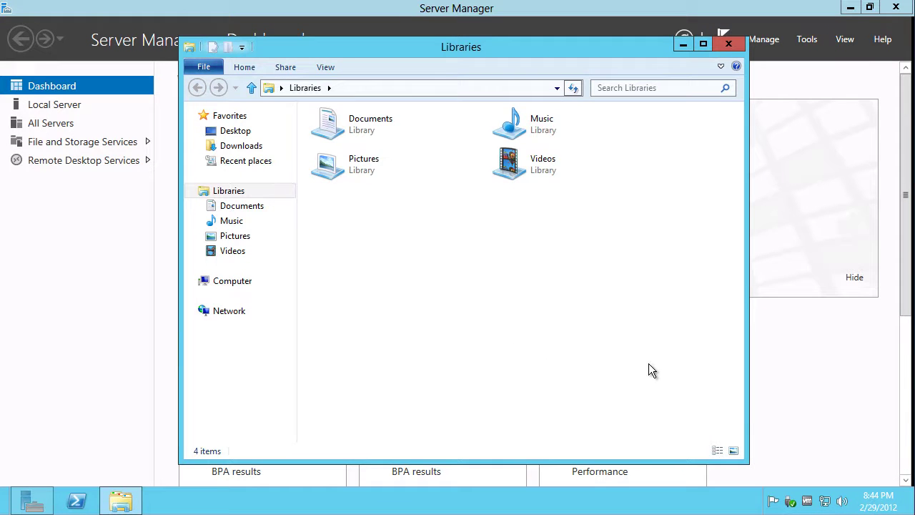
left_click(100, 331)
key("alt+Tab")
key("alt+Tab")
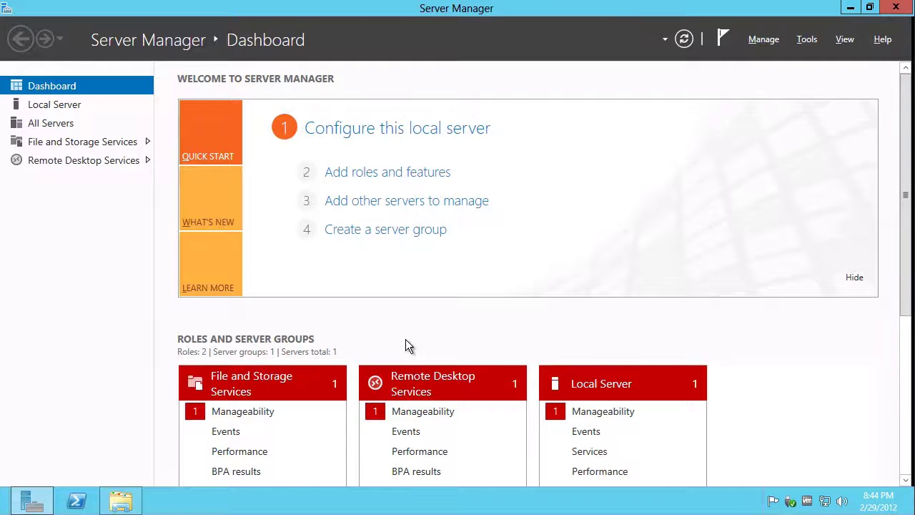
Browse Explorer to \\vzilla\install and sign in with the network user name and password
left_click(121, 501)
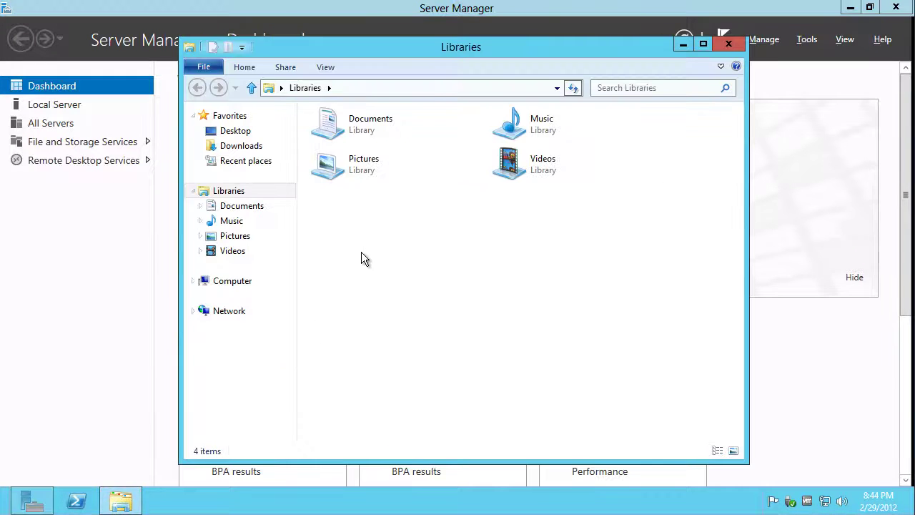
left_click(439, 90)
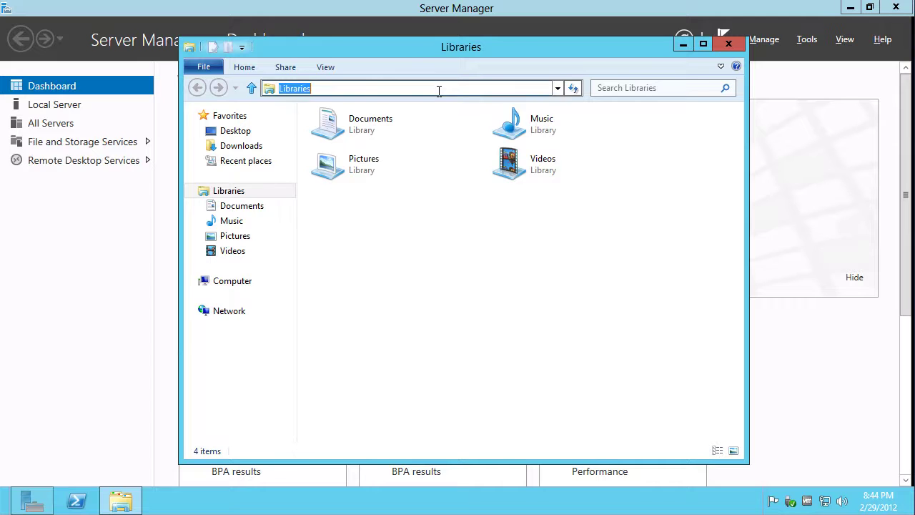
type("\\\\vzilla\\install")
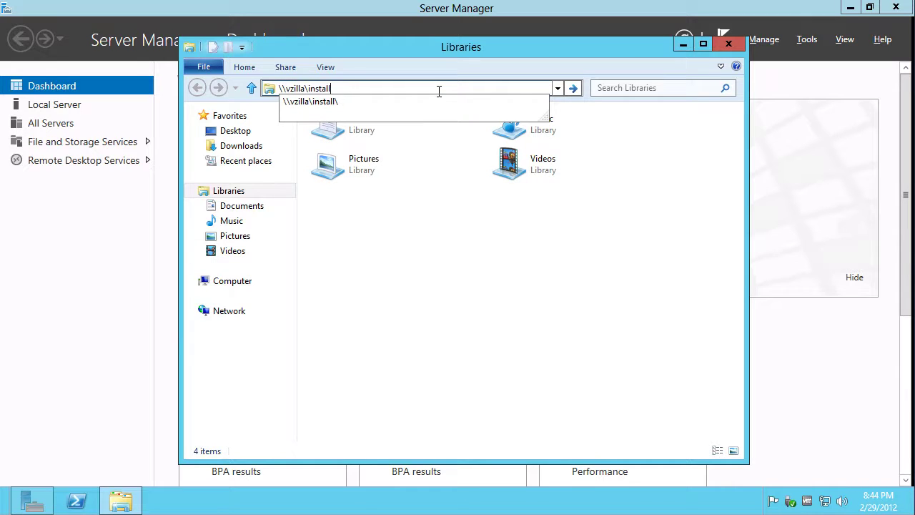
type("\\powe")
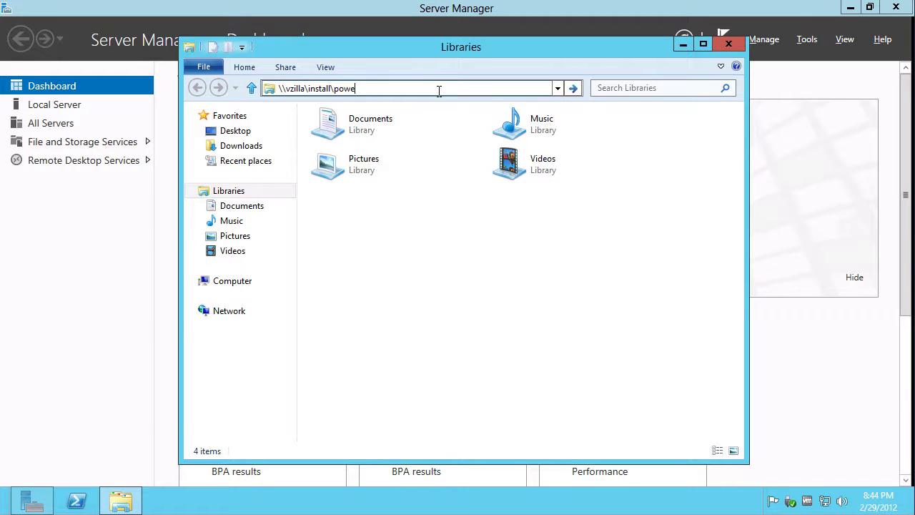
key("BackSpace")
key("BackSpace")
key("BackSpace")
key("BackSpace")
key("Return")
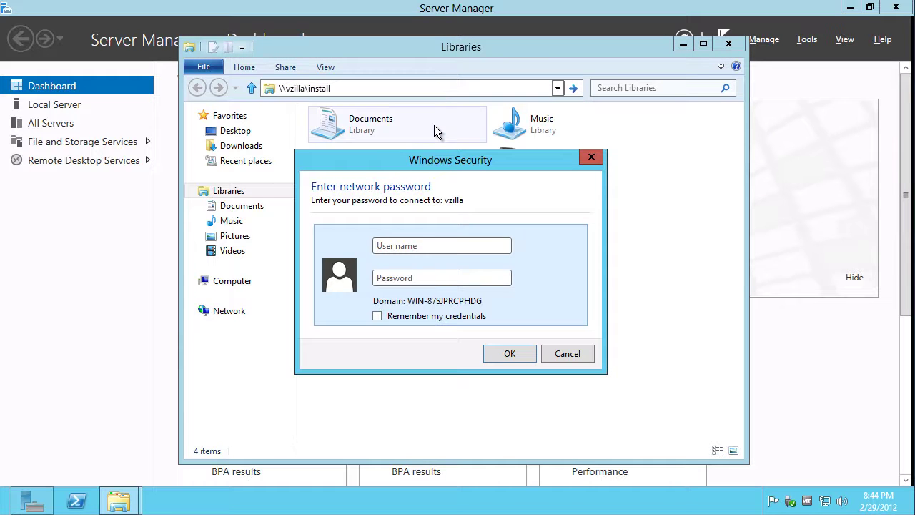
key("Tab")
type("●●●●●●●")
key("Return")
Run poweroff.exe from the Poweroff folder and choose Reboot to restart the server now
left_click(435, 173)
type("pow")
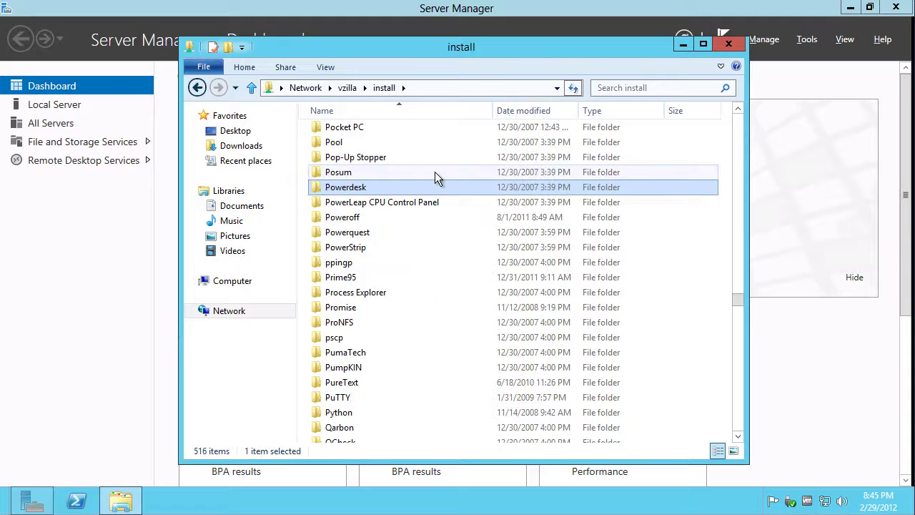
double_click(343, 216)
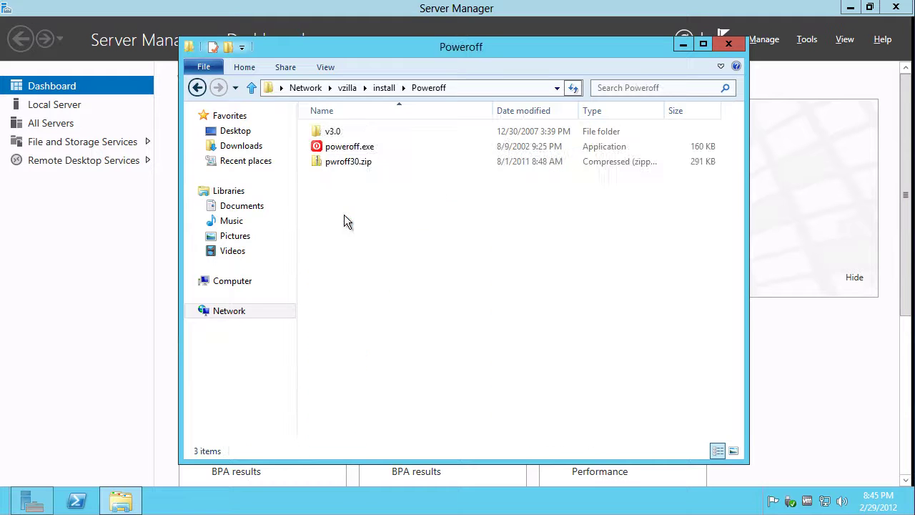
double_click(347, 146)
left_click(496, 272)
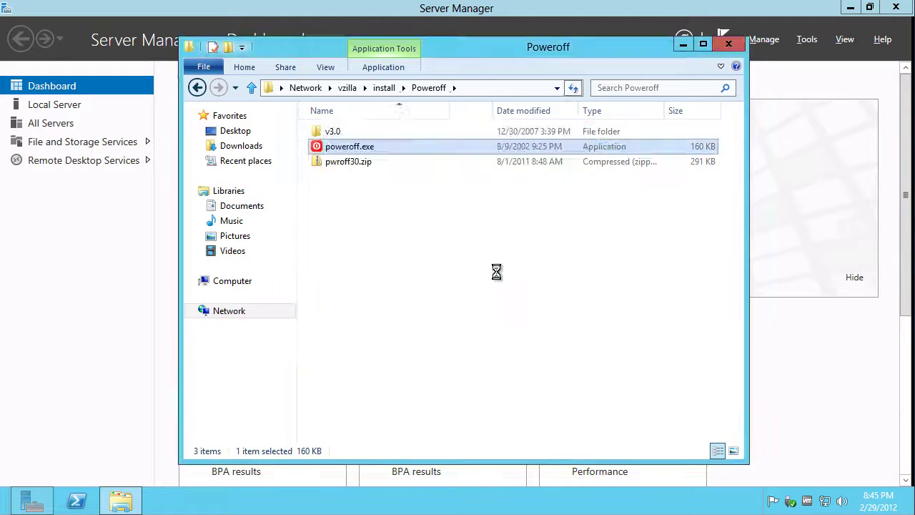
left_click(359, 216)
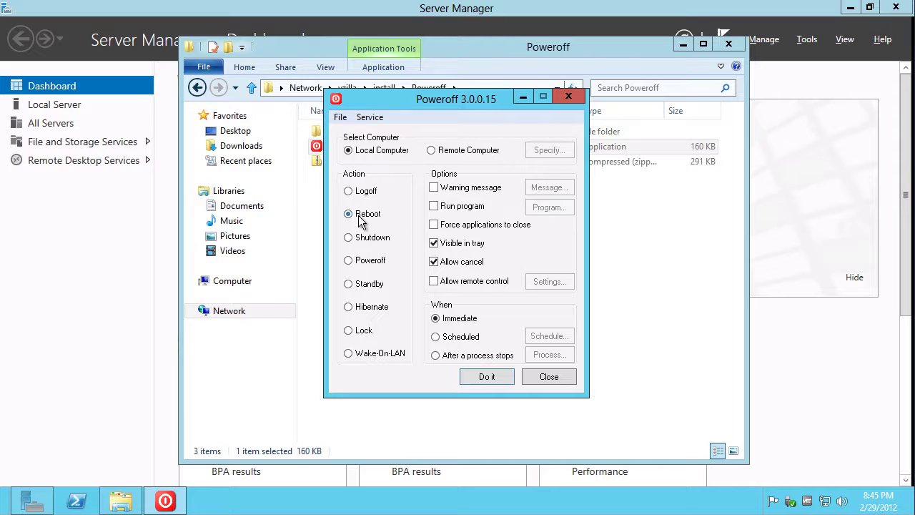
left_click(486, 376)
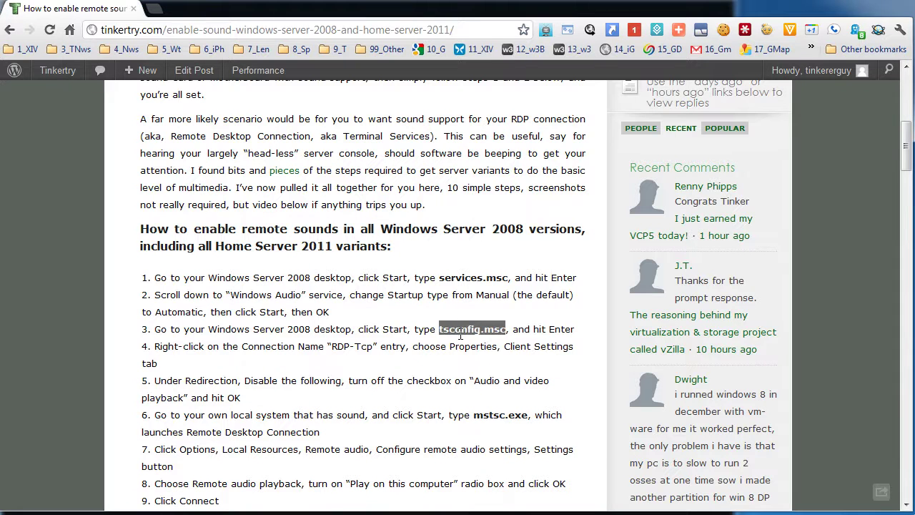
Copy the selected tsconfig.msc text from the Tinkertry article and minimize Chrome
right_click(463, 333)
left_click(496, 340)
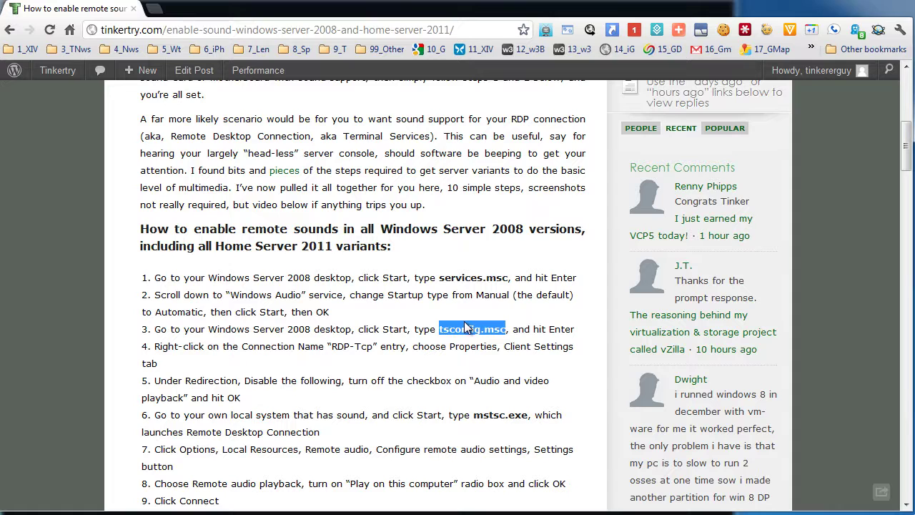
left_click(856, 7)
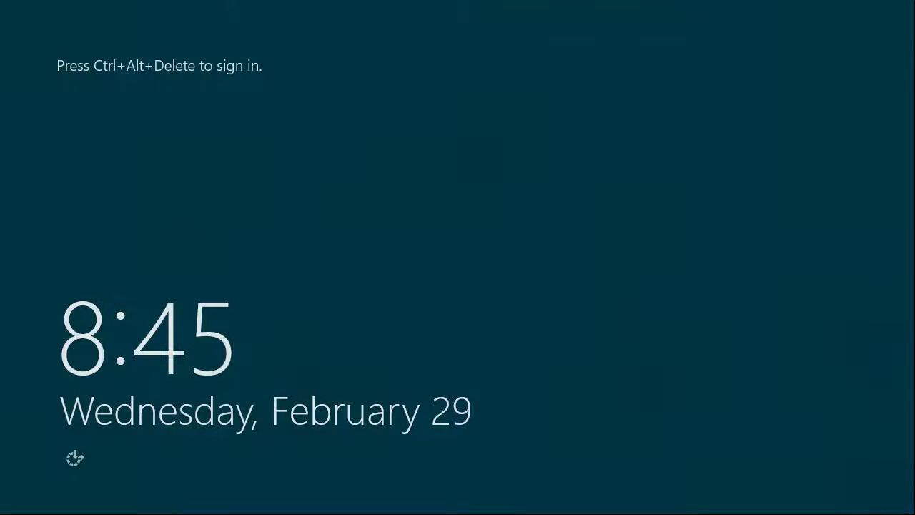
Sign in as Administrator with the account password after Ctrl+Alt+Delete
key("ctrl+alt+Delete")
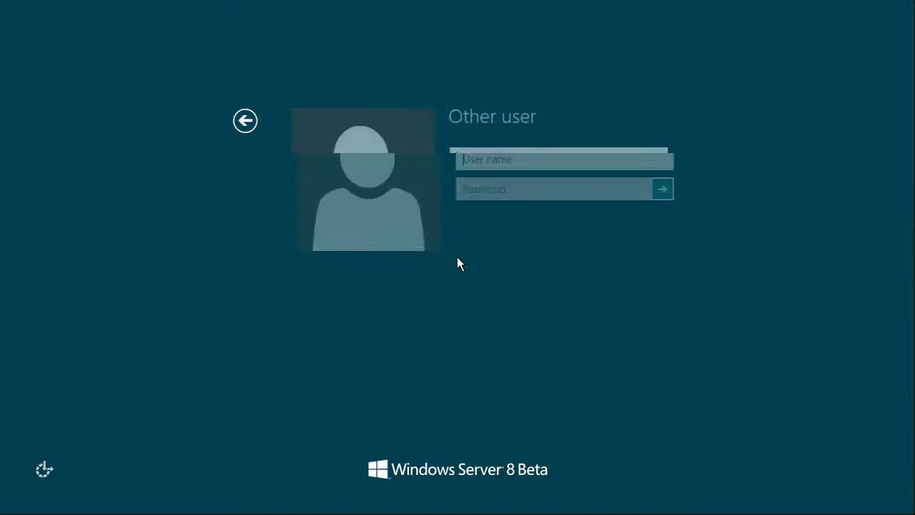
type("Administar")
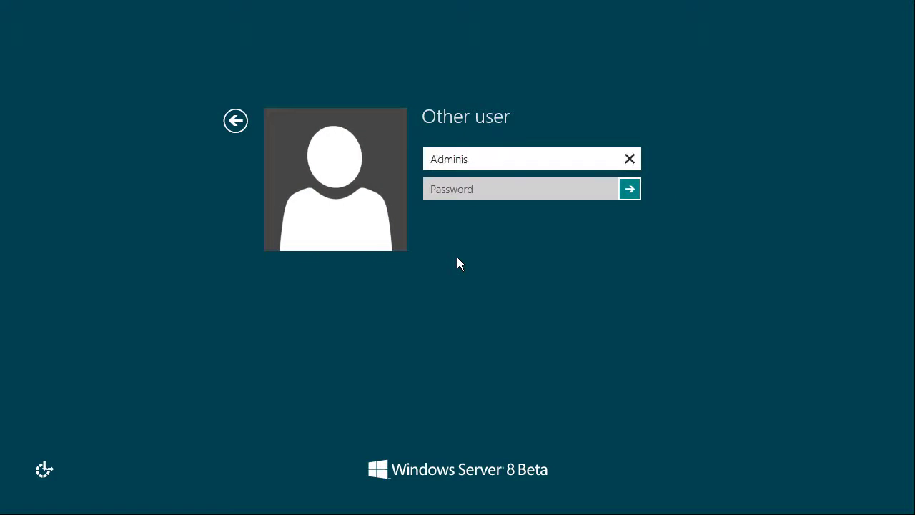
key("BackSpace")
key("BackSpace")
type("rator")
key("Tab")
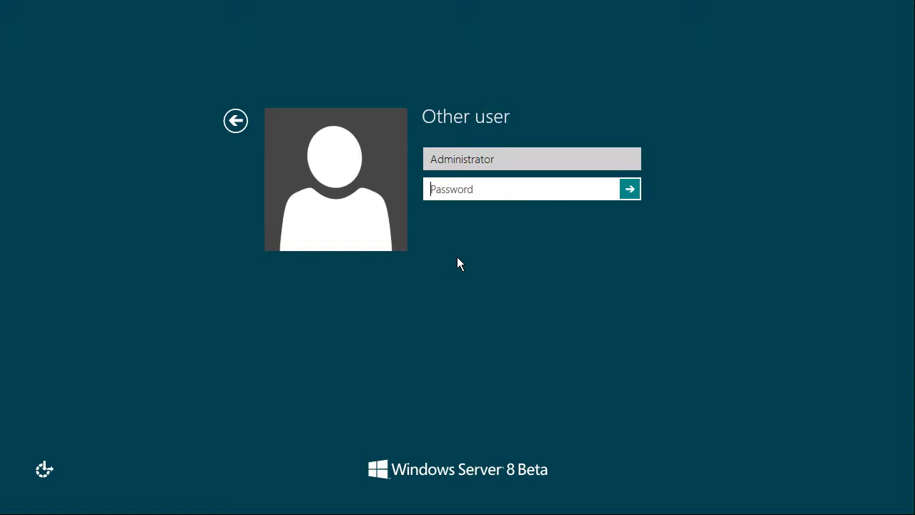
type("Pa$$w0rd")
key("Return")
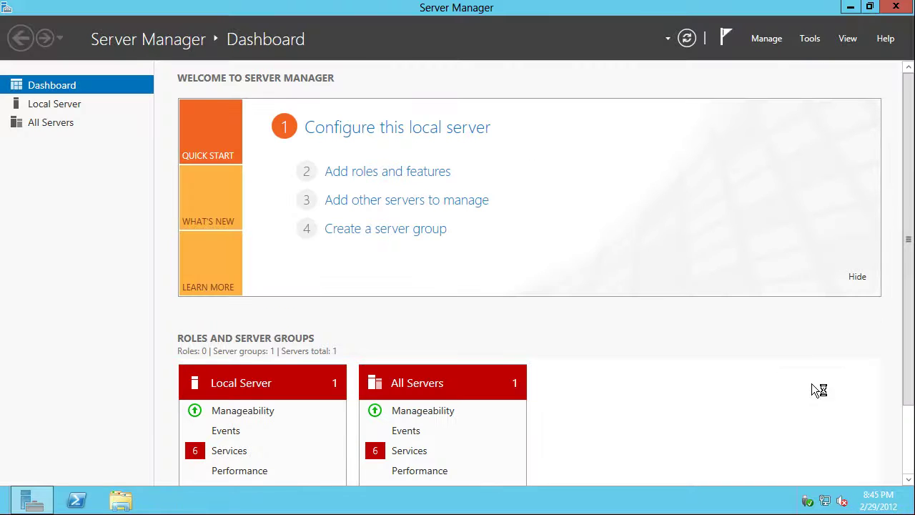
Search the apps for tsconfig.msc, then 'terminal', then clear the search to list all apps
mouse_move(906, 511)
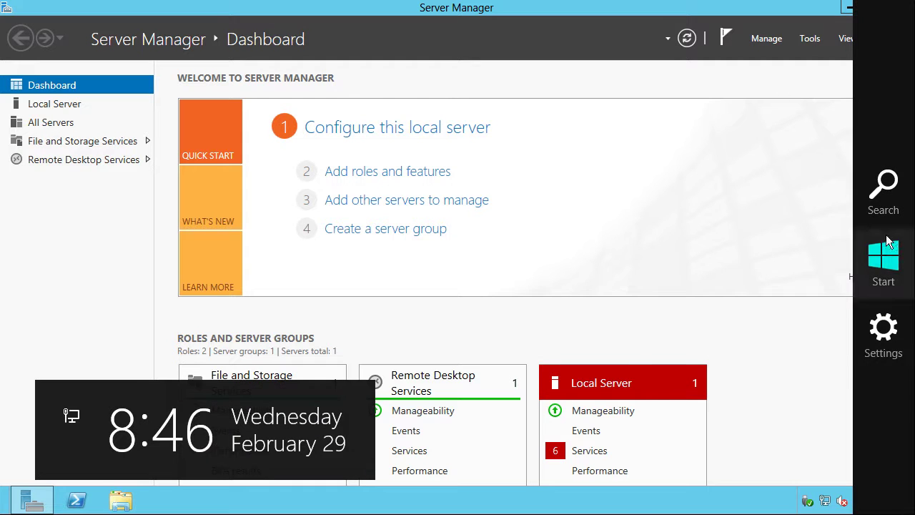
left_click(888, 213)
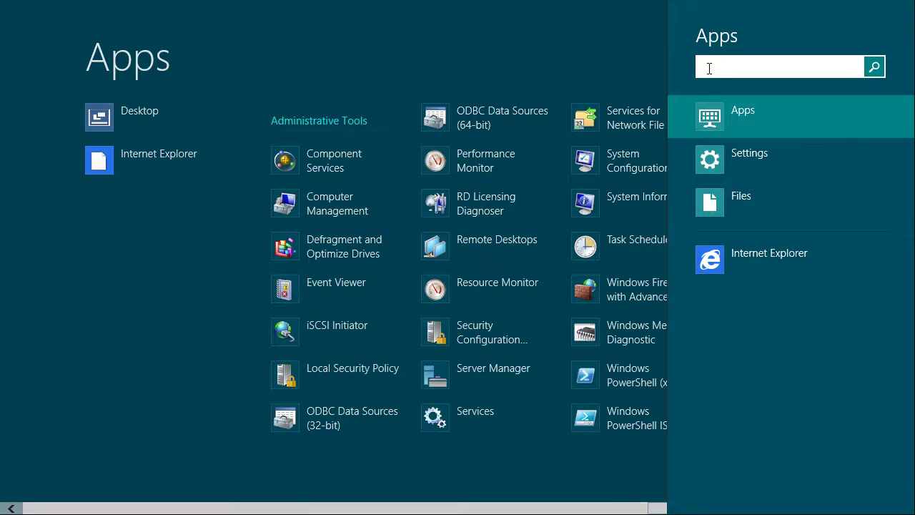
type("tsconfig.")
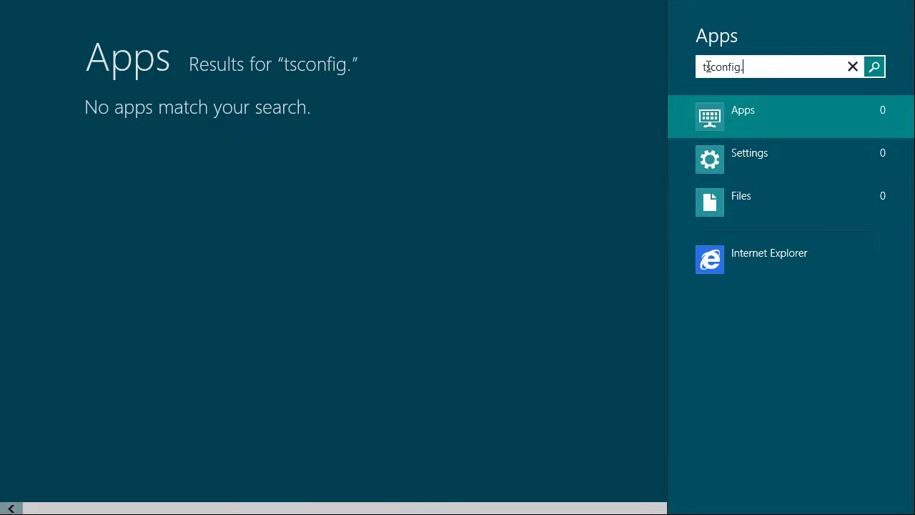
type("msc")
left_click_drag(749, 66, 656, 62)
type("terminal")
key("BackSpace")
key("BackSpace")
key("BackSpace")
key("BackSpace")
key("BackSpace")
key("BackSpace")
key("BackSpace")
key("BackSpace")
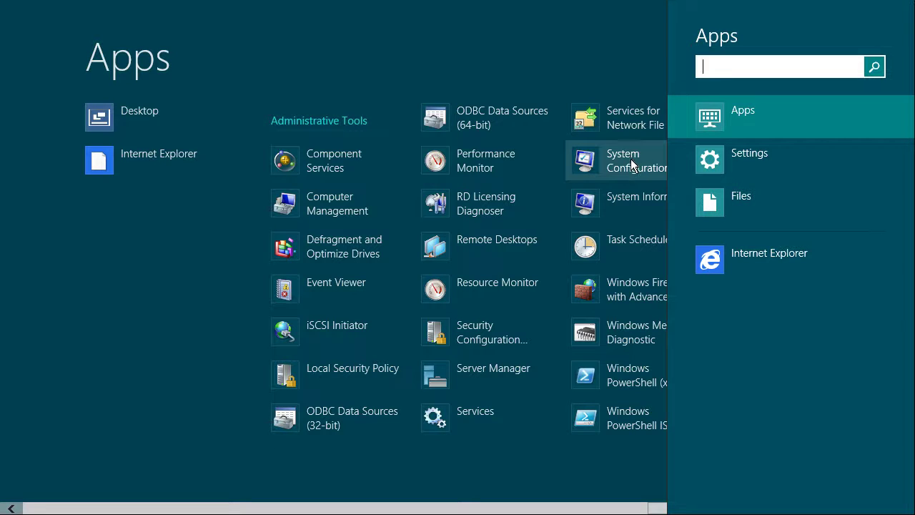
Open the Remote Desktops console, start then cancel adding a connection, and dismiss the licensing notice
left_click(465, 240)
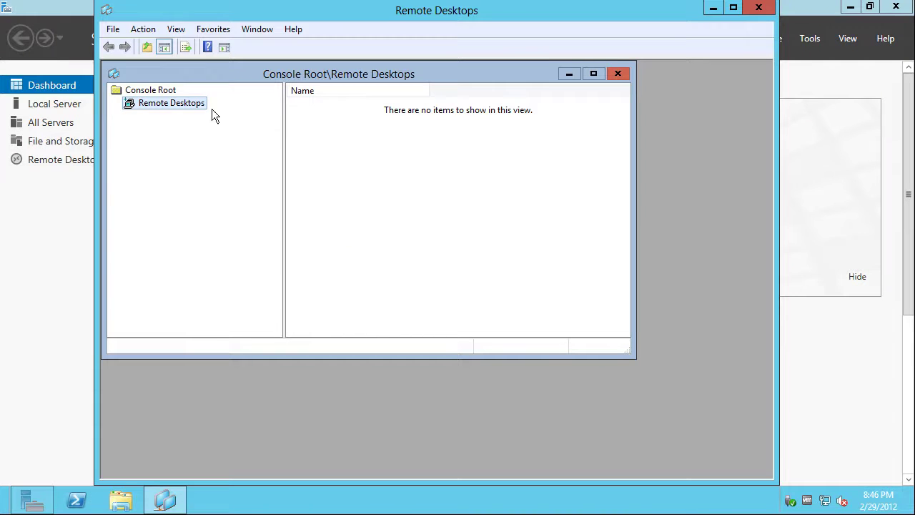
right_click(132, 102)
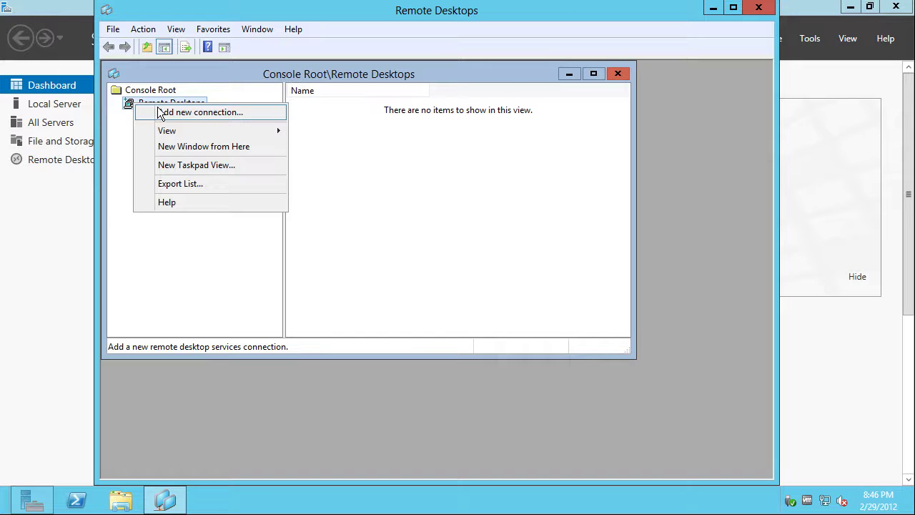
left_click(159, 112)
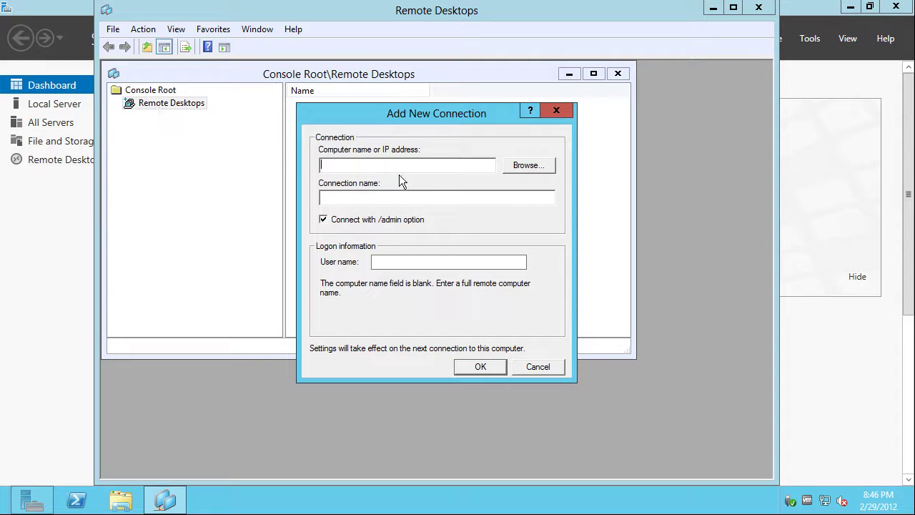
left_click(546, 366)
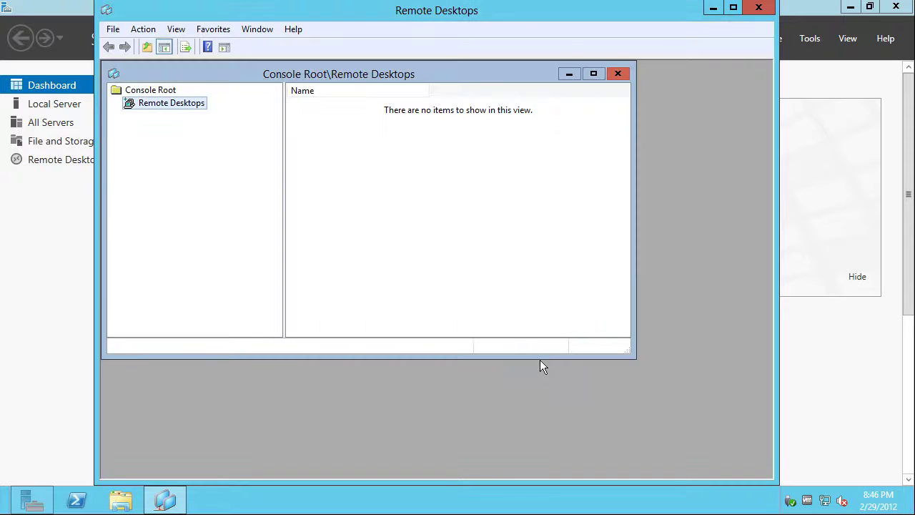
left_click(137, 91)
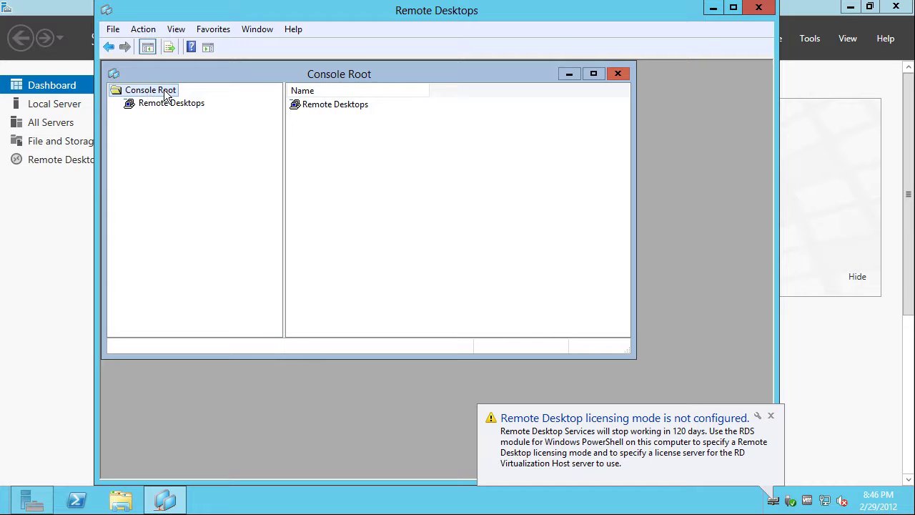
left_click(555, 455)
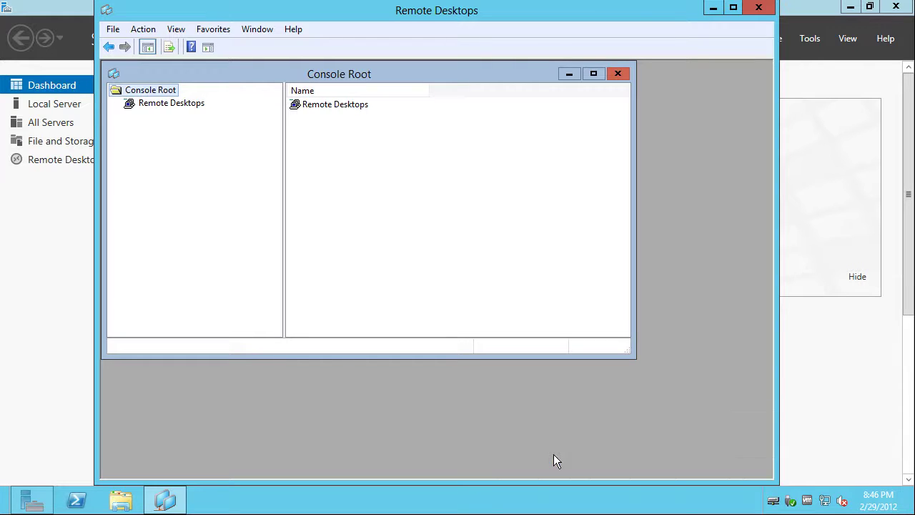
Try closing the Remote Desktops console, cancel the save prompt, and minimize the window
right_click(163, 105)
key("Escape")
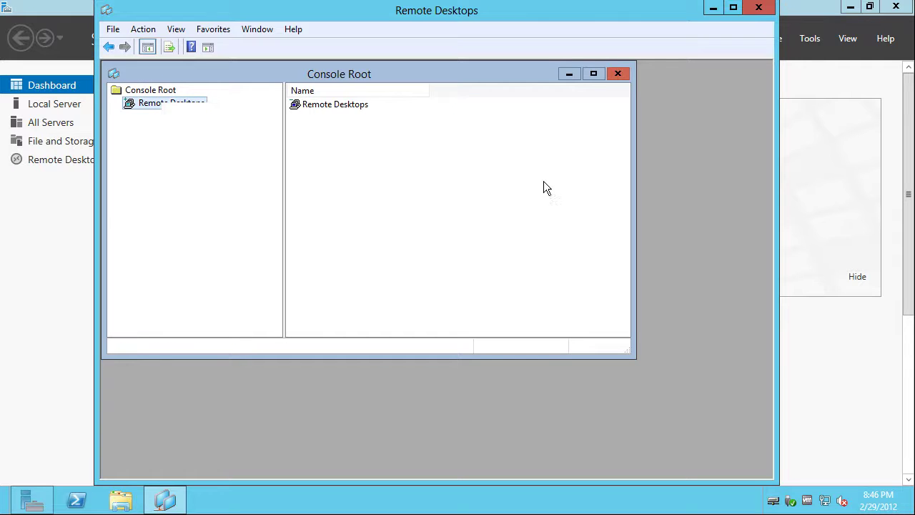
left_click(617, 73)
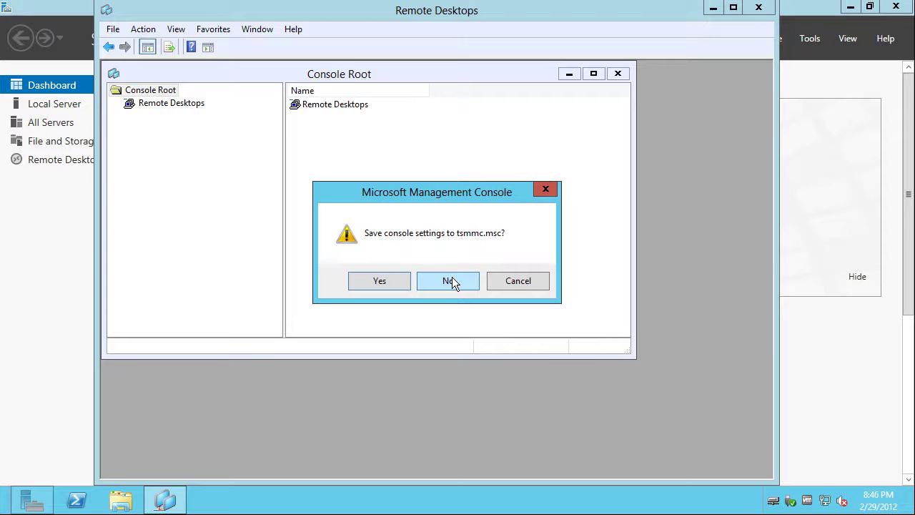
left_click(523, 283)
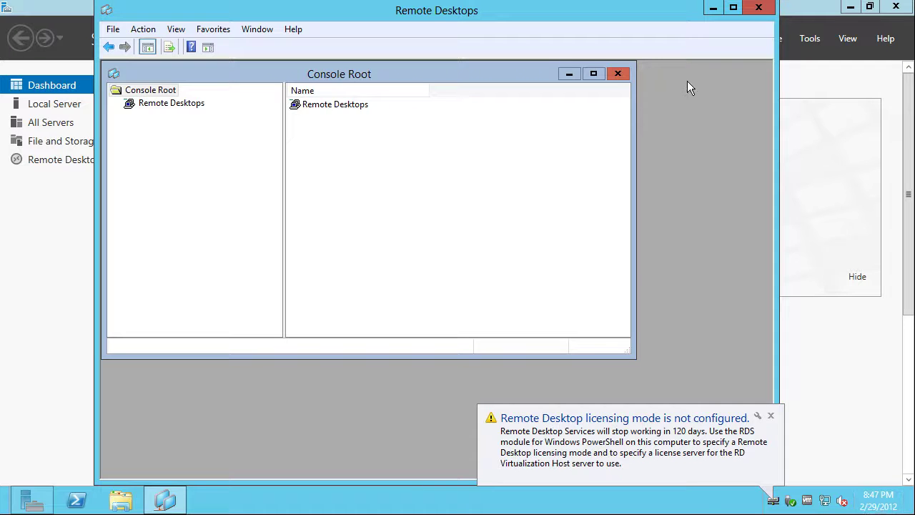
left_click(712, 9)
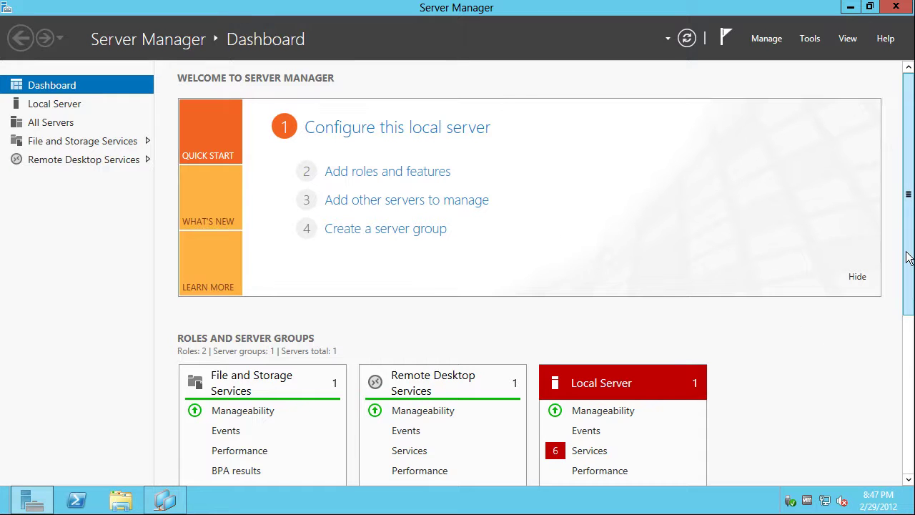
Check the stopped services listed for All Servers and for the Local Server
left_click_drag(906, 255, 895, 482)
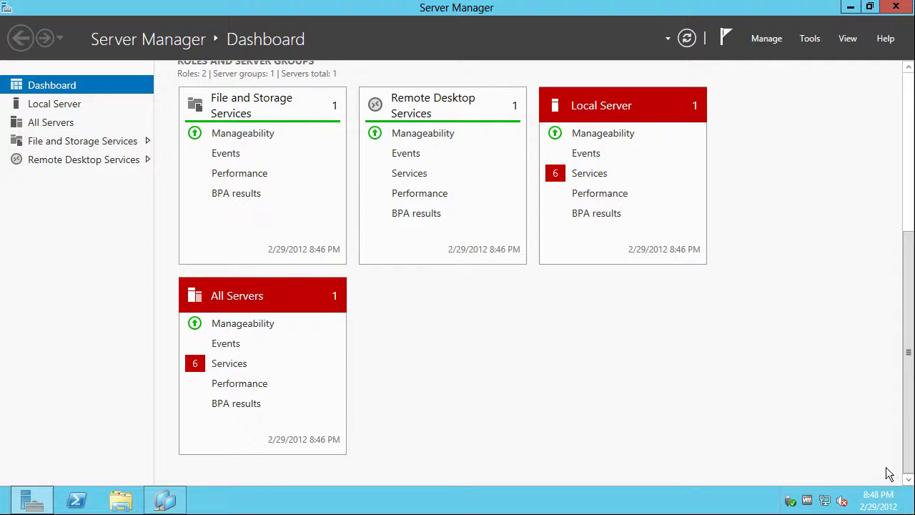
left_click_drag(907, 442, 899, 438)
left_click(214, 371)
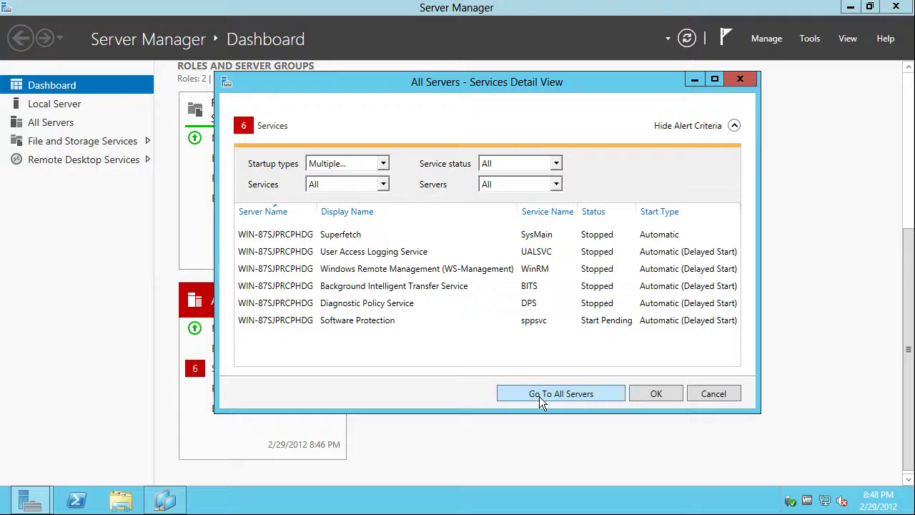
left_click(712, 394)
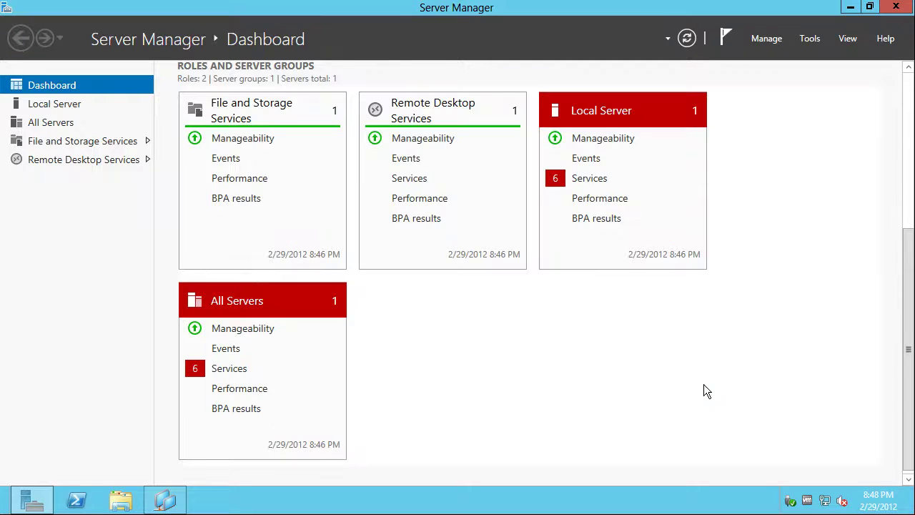
left_click(579, 178)
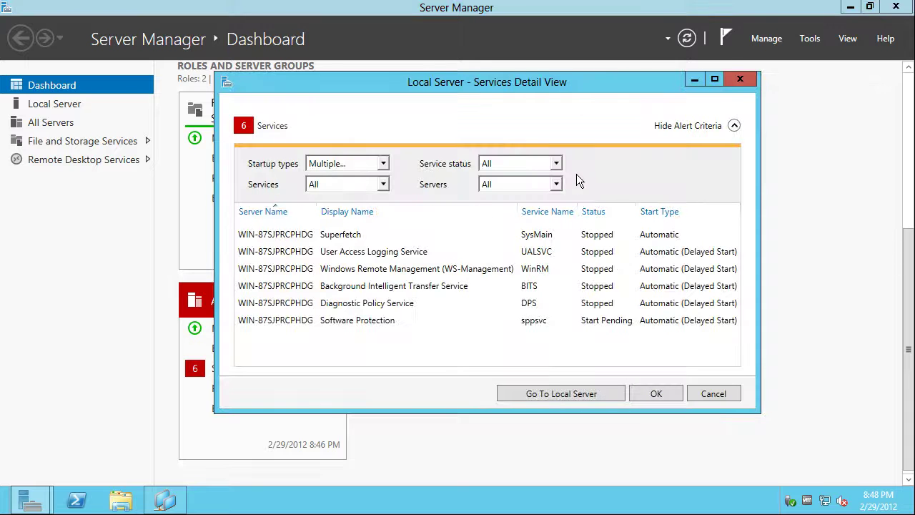
left_click(699, 394)
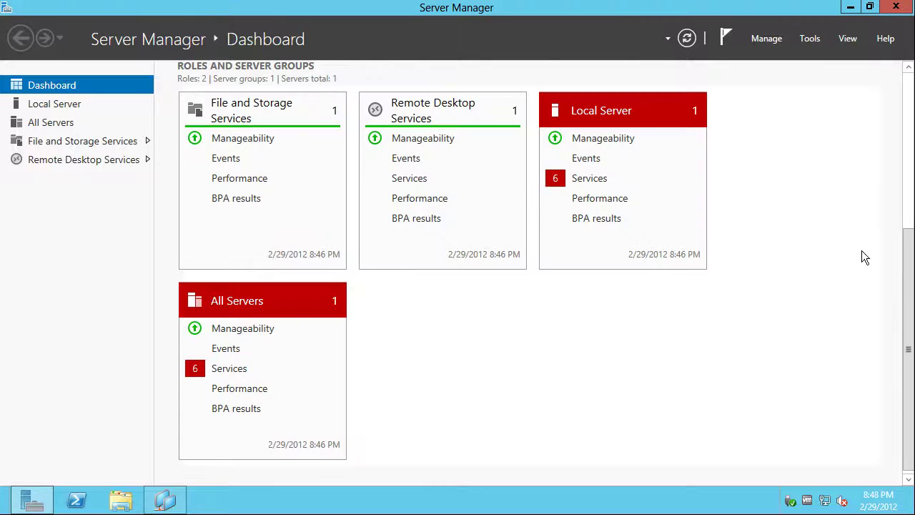
Open the Remote Desktop Services overview page from the Dashboard tile
left_click(908, 164)
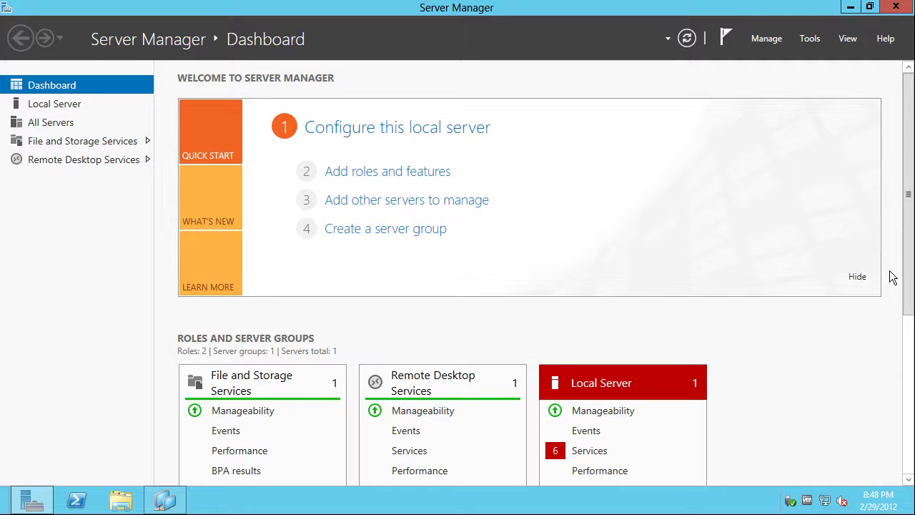
scroll(910, 260, "down", 5)
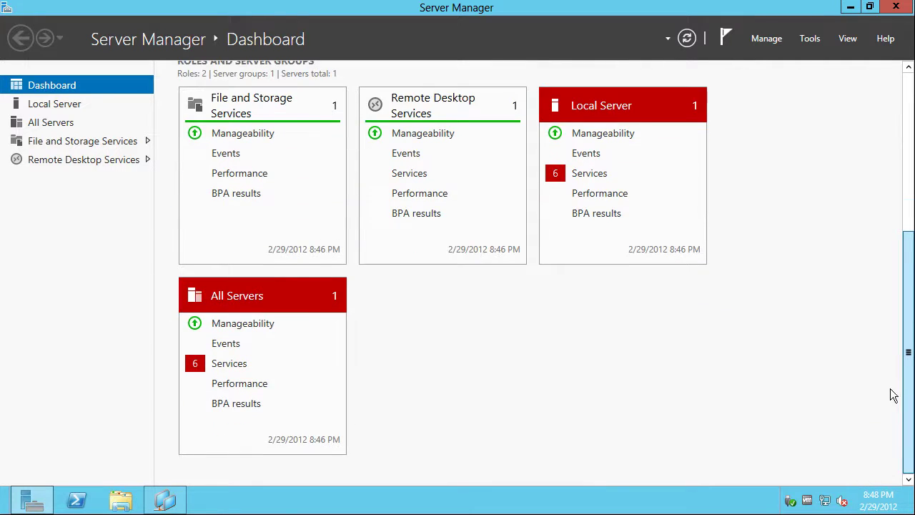
scroll(893, 394, "up", 5)
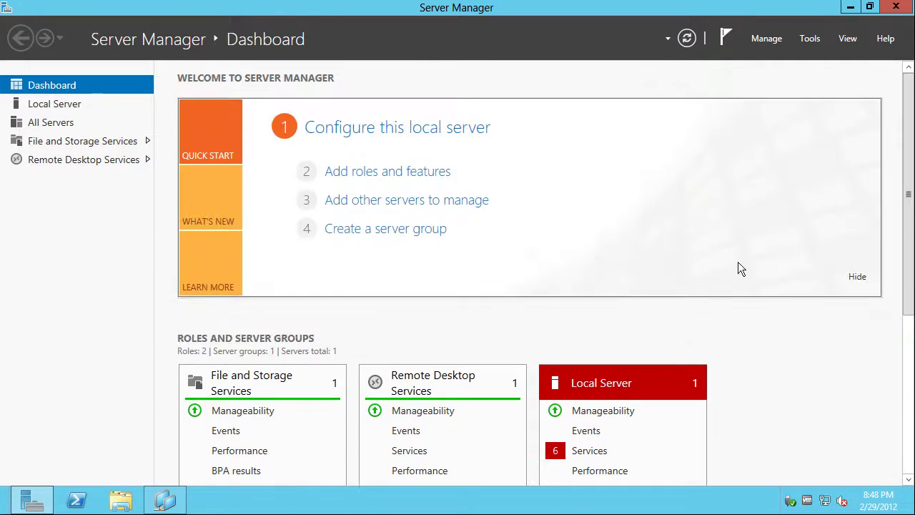
left_click(410, 379)
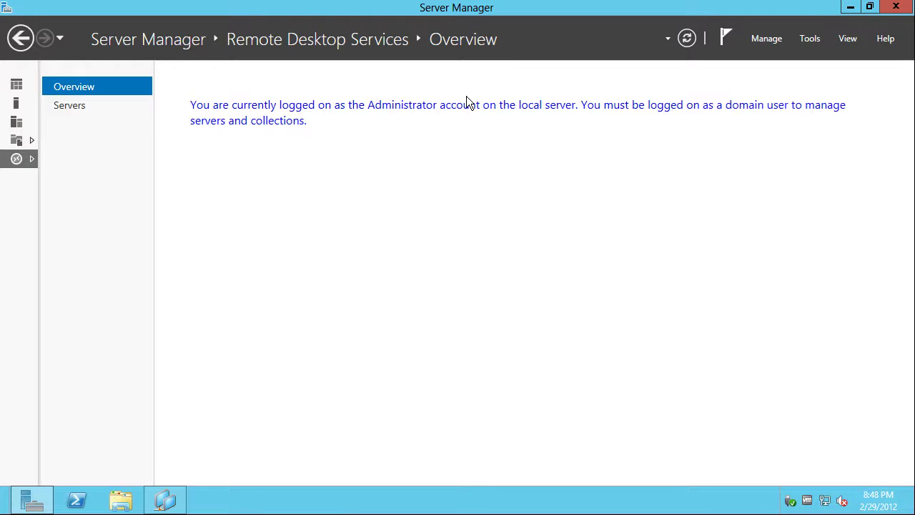
From the Remote Desktop Services Servers list, start Add Roles and Features on the 10.10.1.139 server
left_click(63, 106)
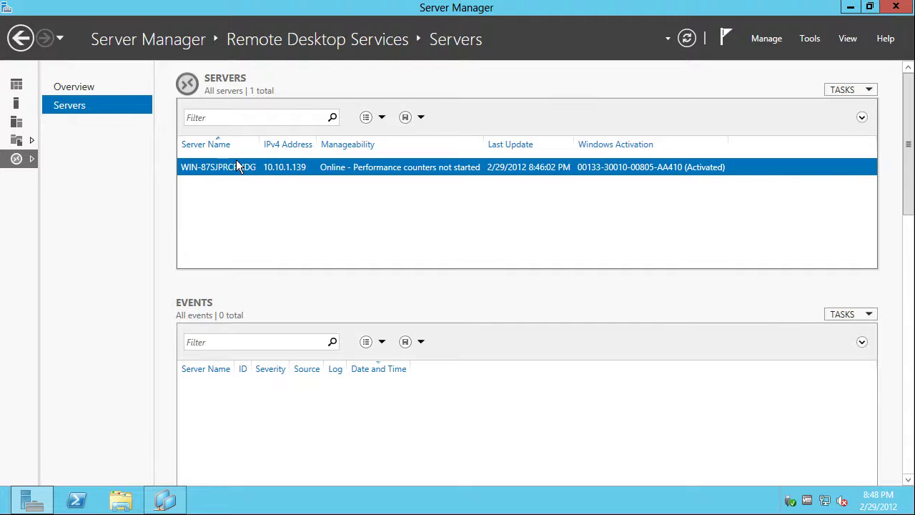
right_click(237, 166)
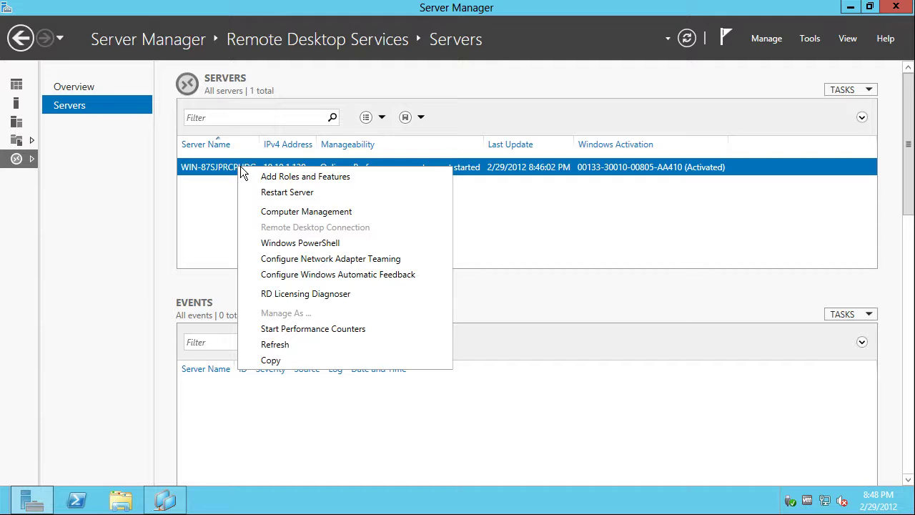
left_click(363, 179)
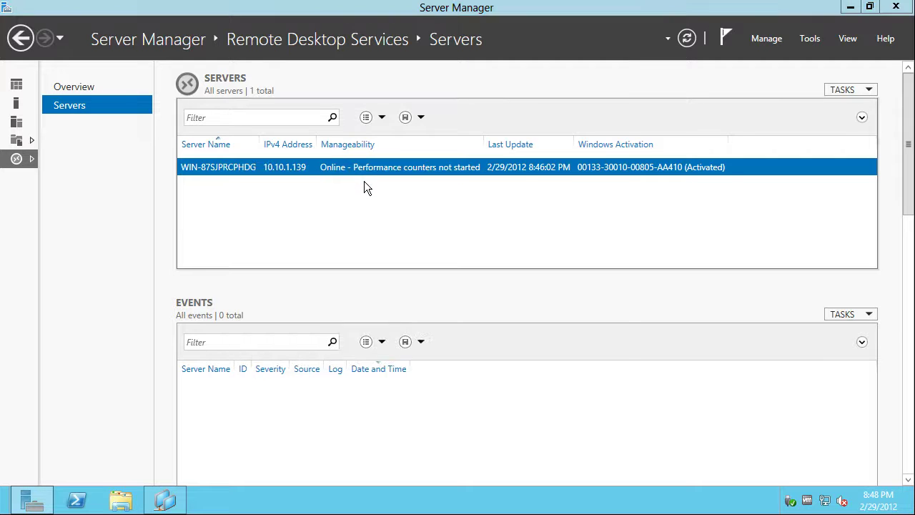
Advance the wizard with role-based installation on the local server to the Server Roles list
left_click(457, 458)
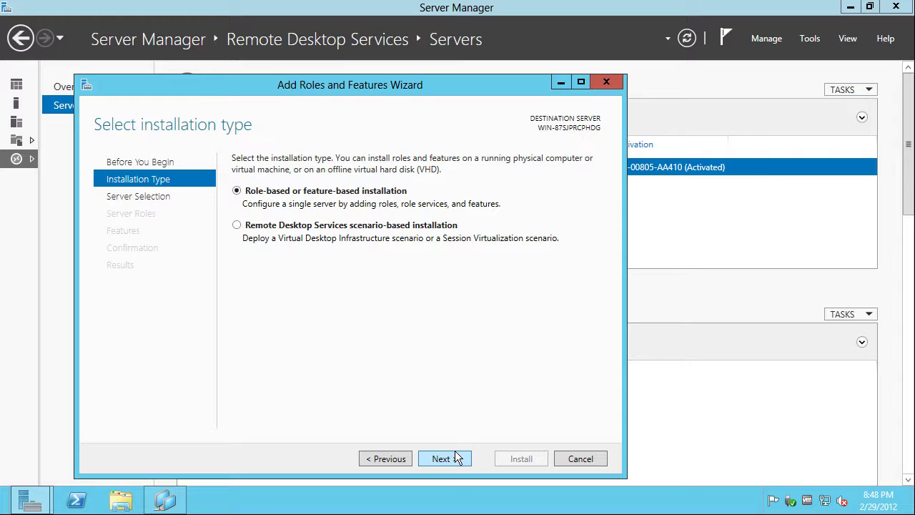
left_click(457, 458)
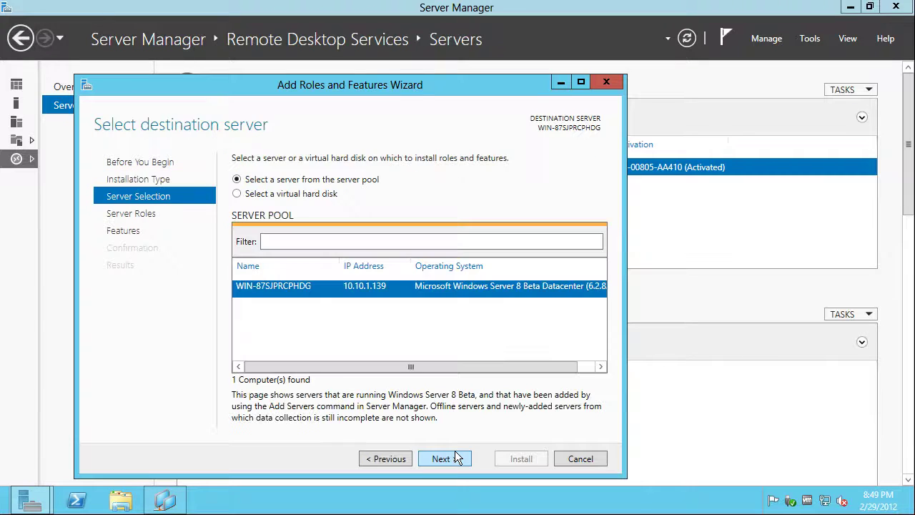
left_click(455, 458)
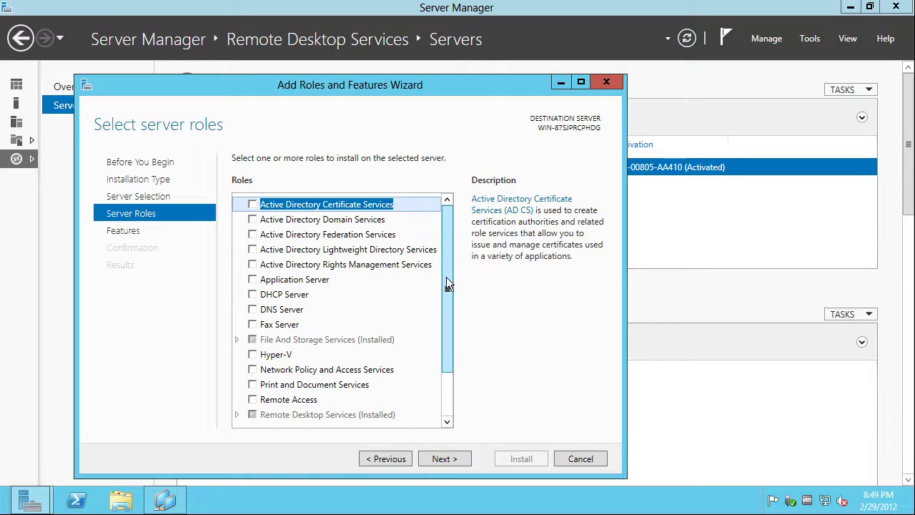
left_click_drag(446, 276, 463, 356)
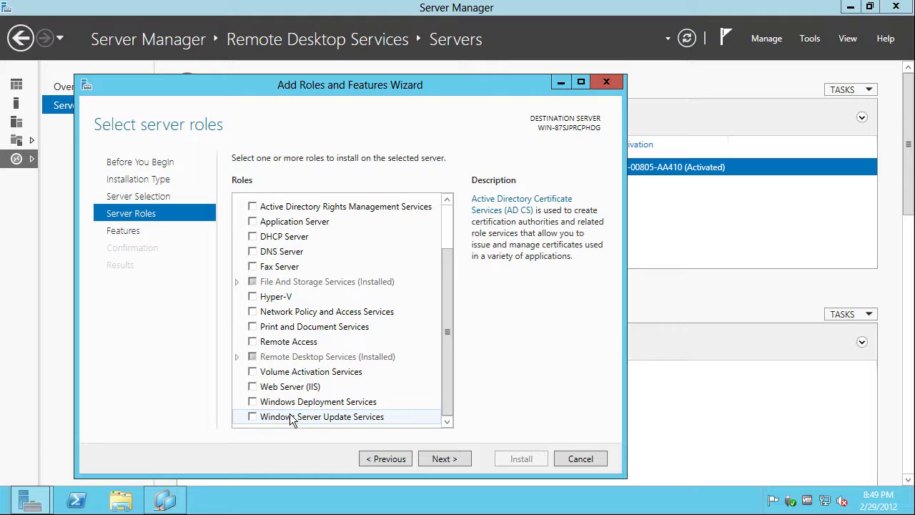
left_click(277, 346)
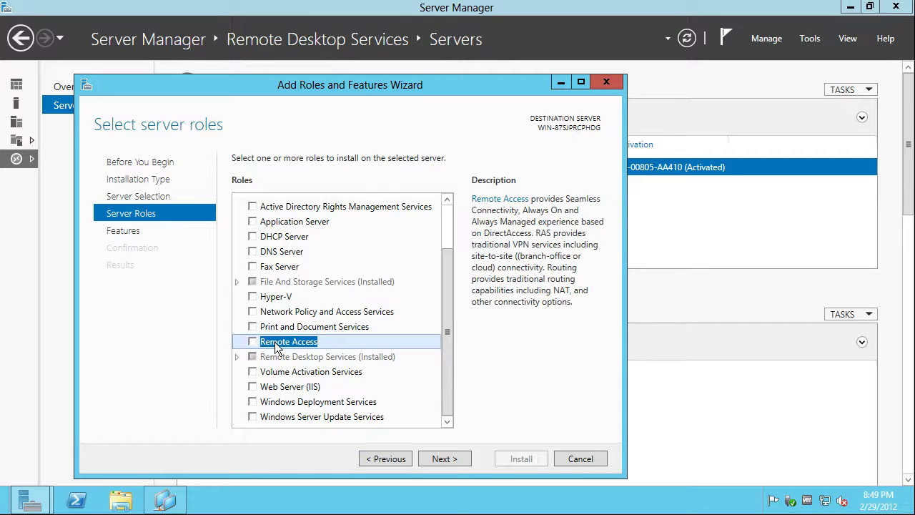
Add RD Web Access, Connection Broker, Gateway and Licensing role services with their required features
left_click(236, 357)
left_click(237, 356)
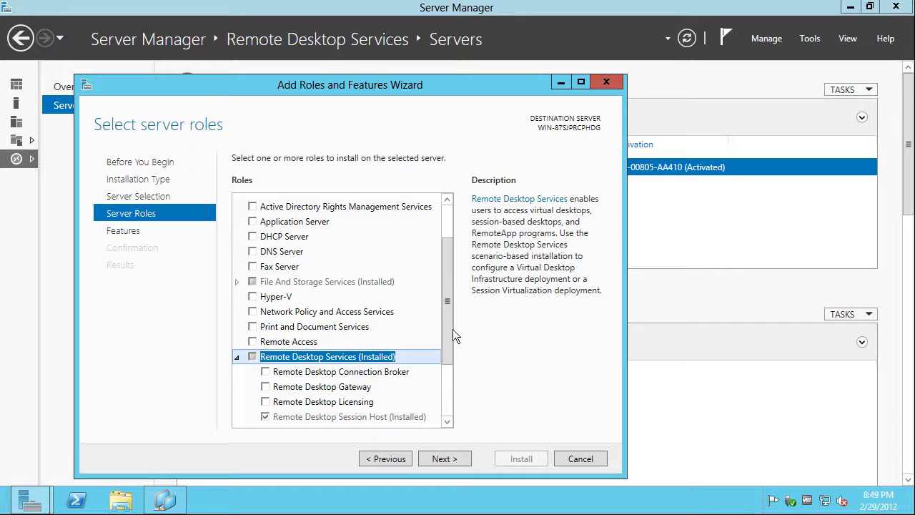
left_click_drag(451, 328, 448, 366)
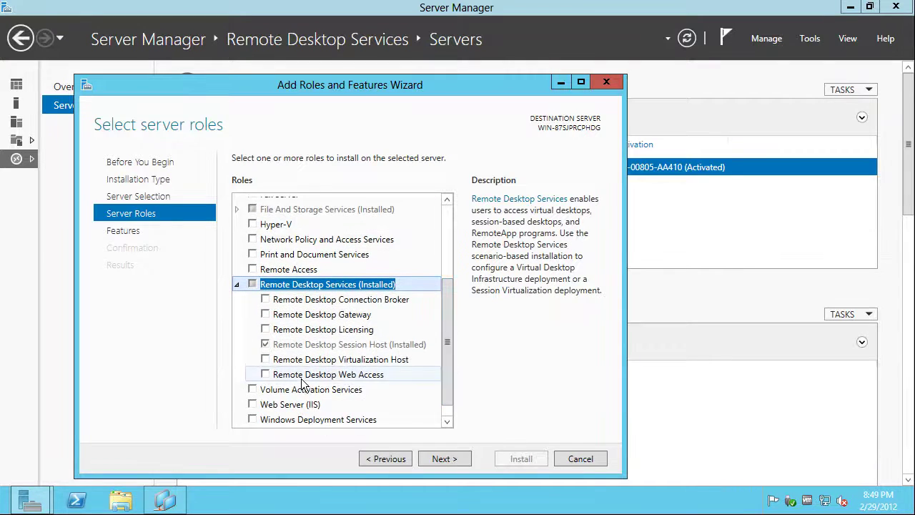
left_click(267, 368)
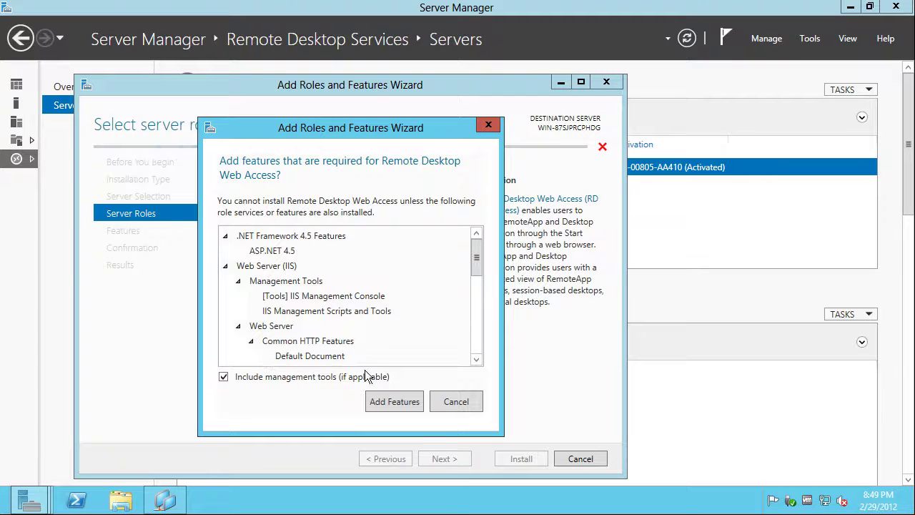
left_click(379, 401)
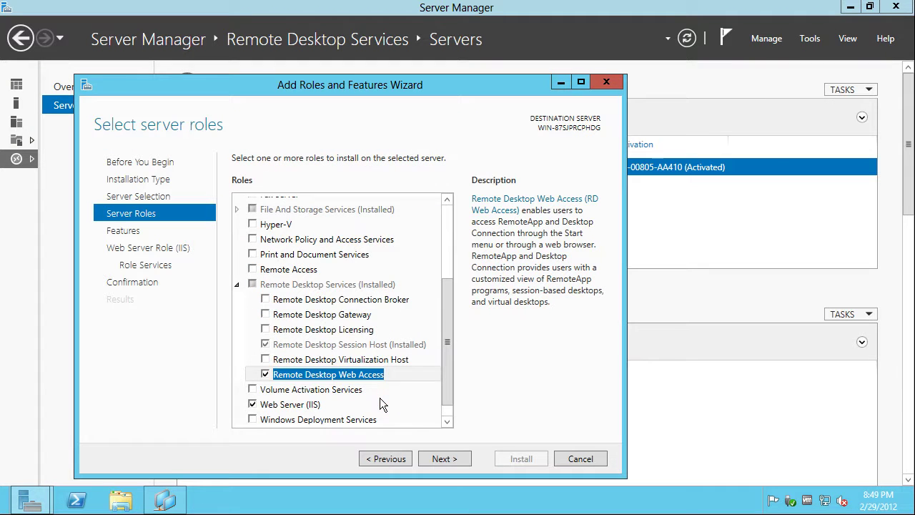
left_click(265, 298)
left_click(267, 316)
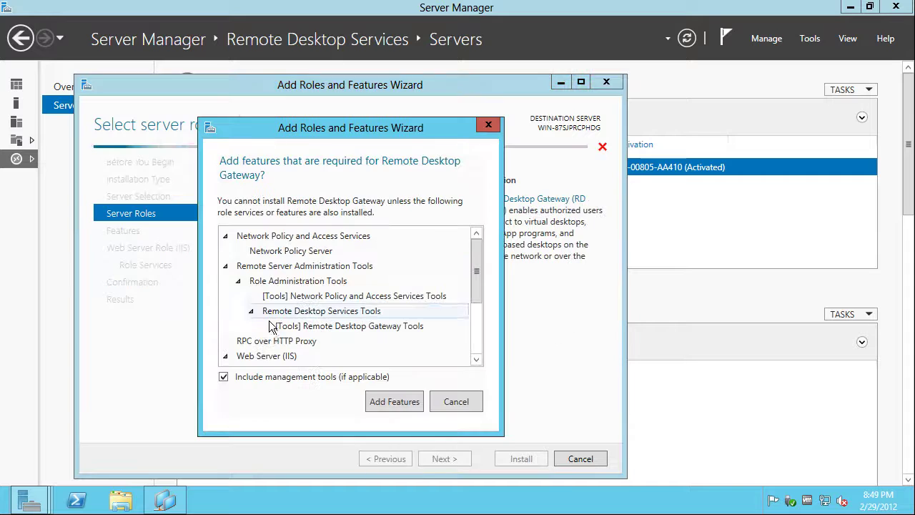
left_click(382, 401)
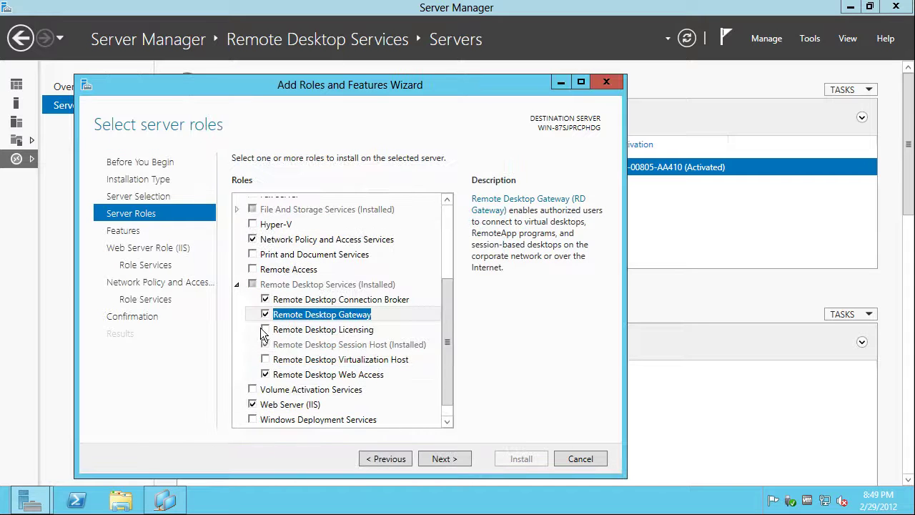
left_click(254, 335)
left_click(385, 398)
Try Virtualization Host (Hyper-V cannot install), then add Remote Access with its required features
left_click(265, 360)
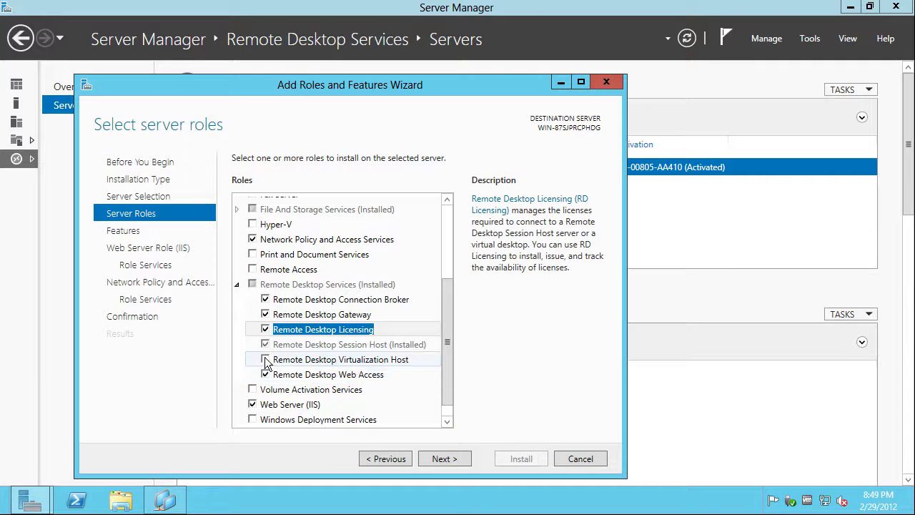
left_click(392, 402)
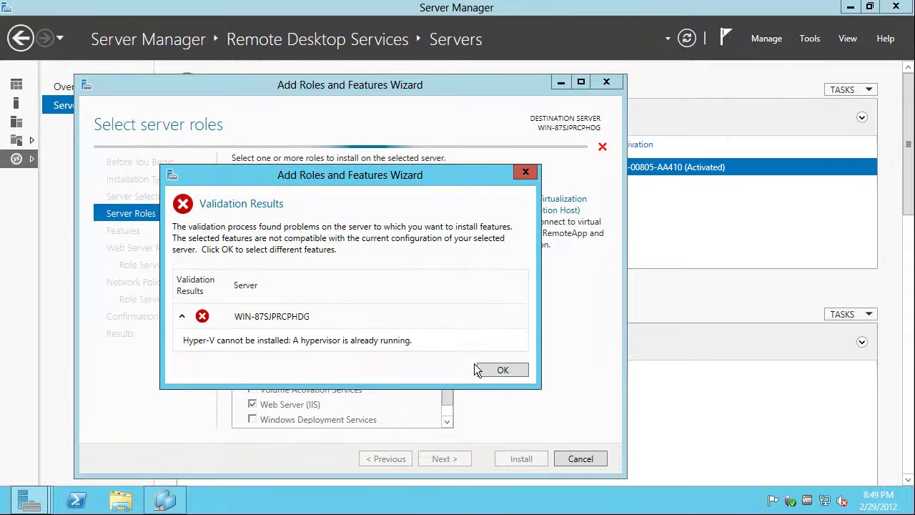
left_click(497, 370)
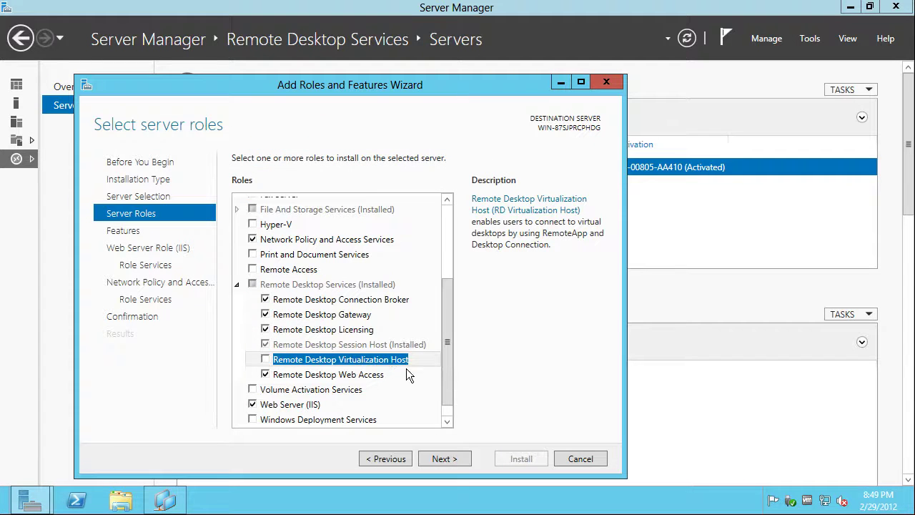
left_click(252, 268)
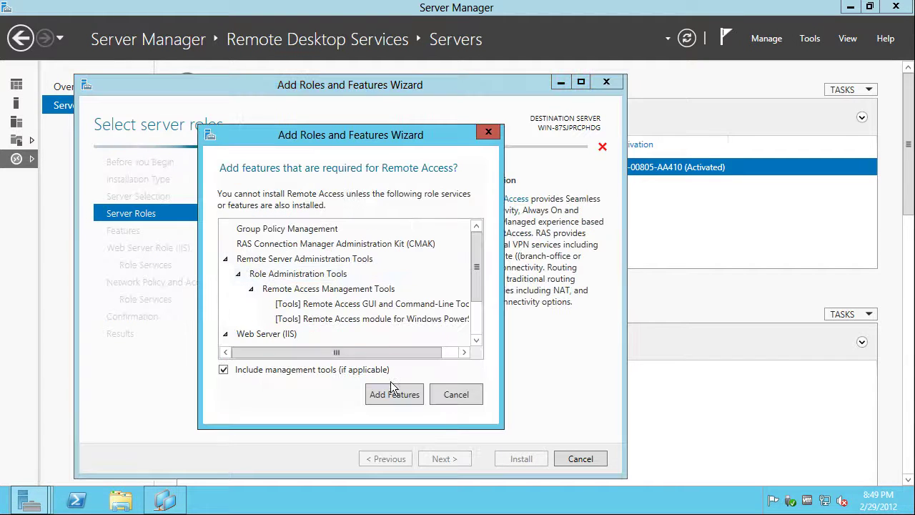
left_click(394, 394)
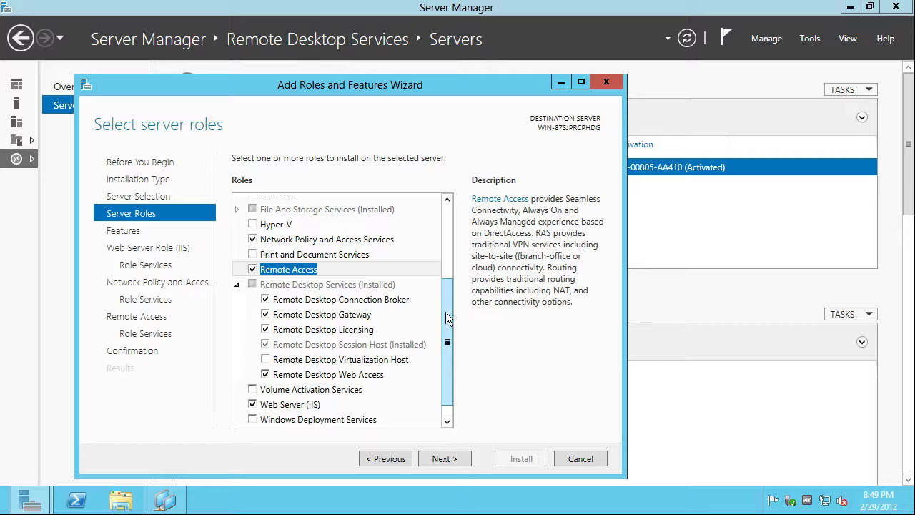
left_click_drag(445, 312, 442, 226)
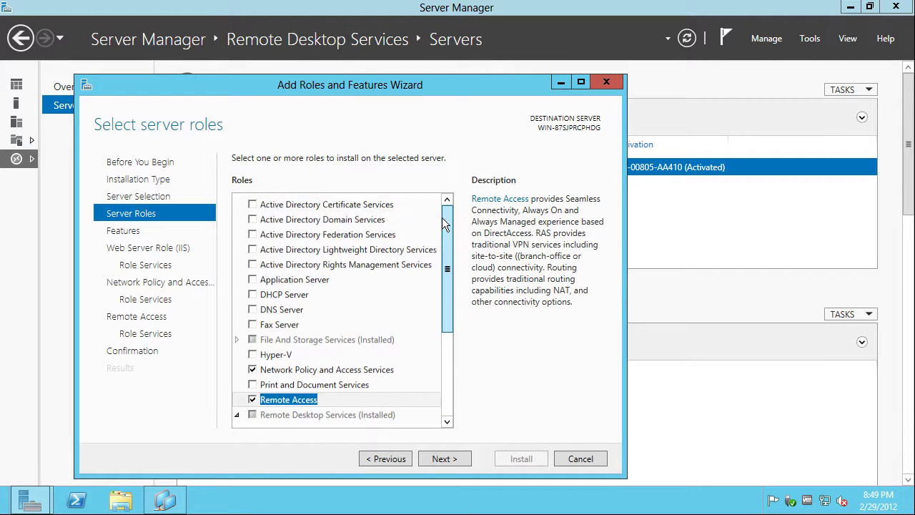
Step through Features, IIS, Network Policy and Remote Access role service pages, keeping defaults
left_click(456, 460)
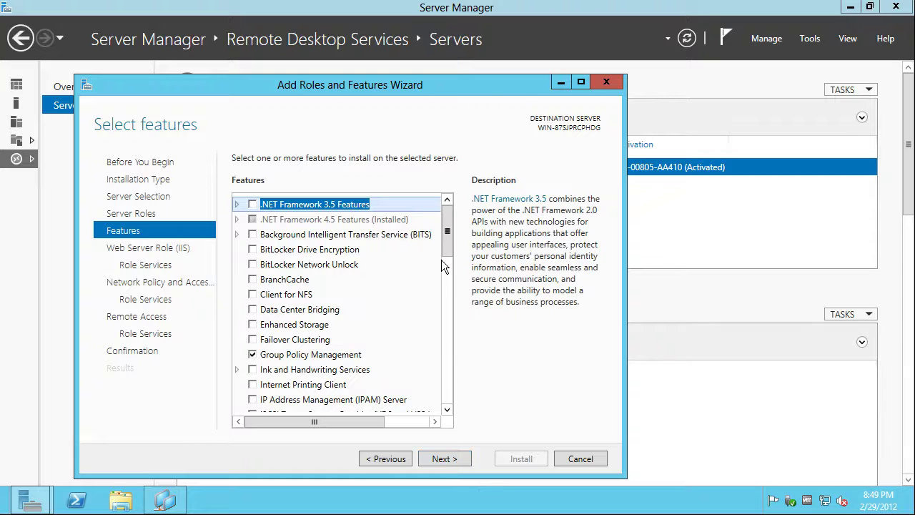
left_click_drag(448, 229, 454, 348)
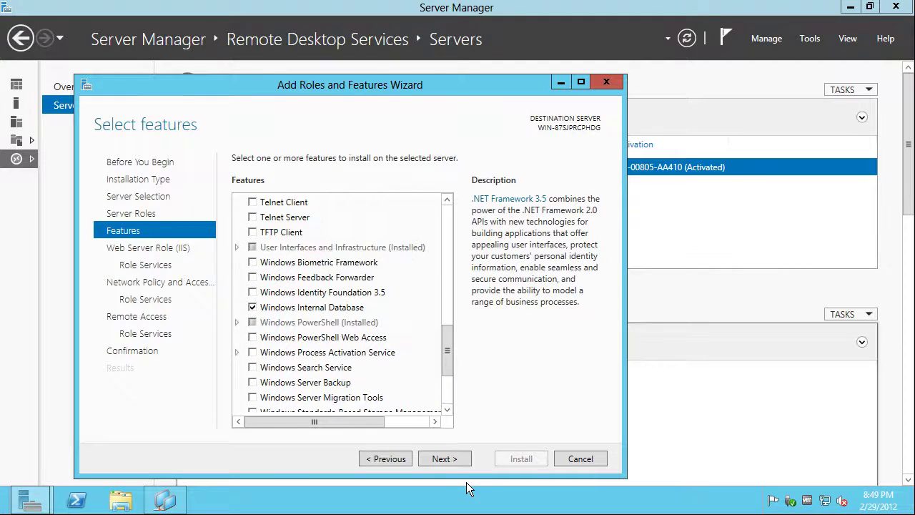
left_click(454, 460)
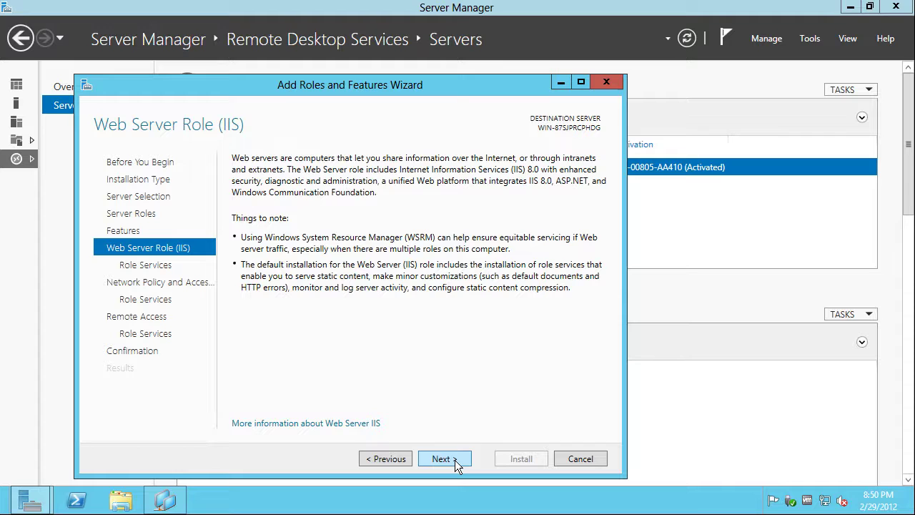
left_click(454, 459)
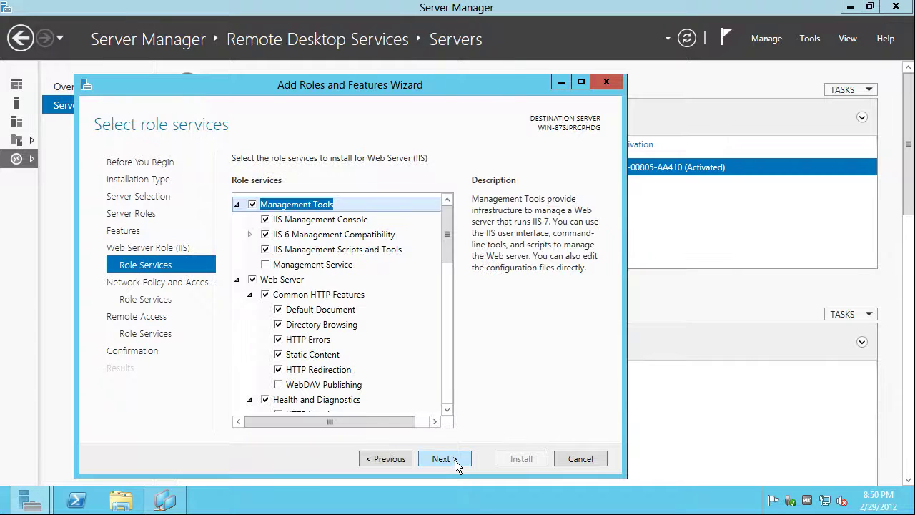
left_click(454, 460)
left_click(386, 458)
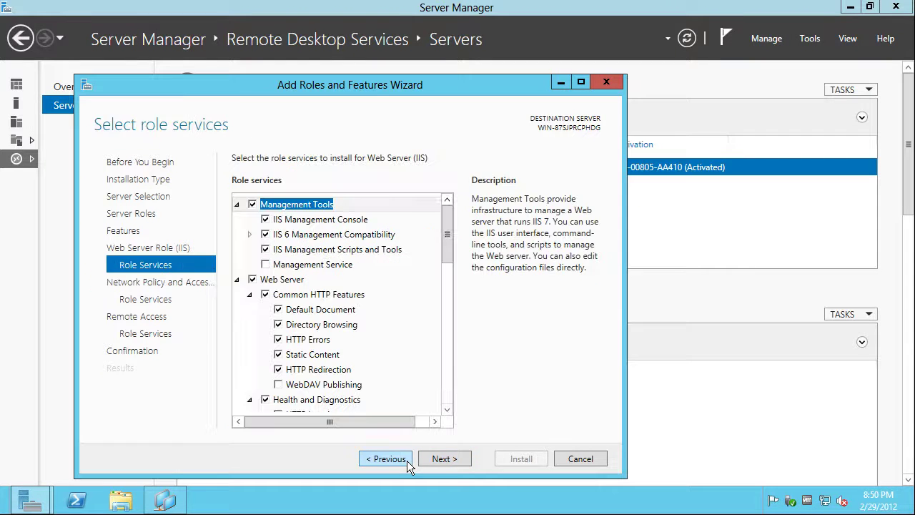
left_click_drag(449, 220, 454, 401)
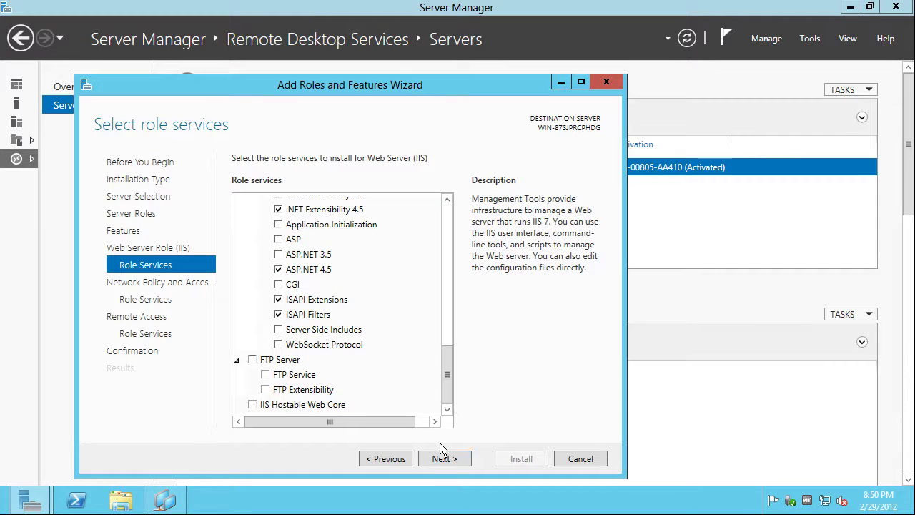
left_click(432, 459)
left_click(432, 459)
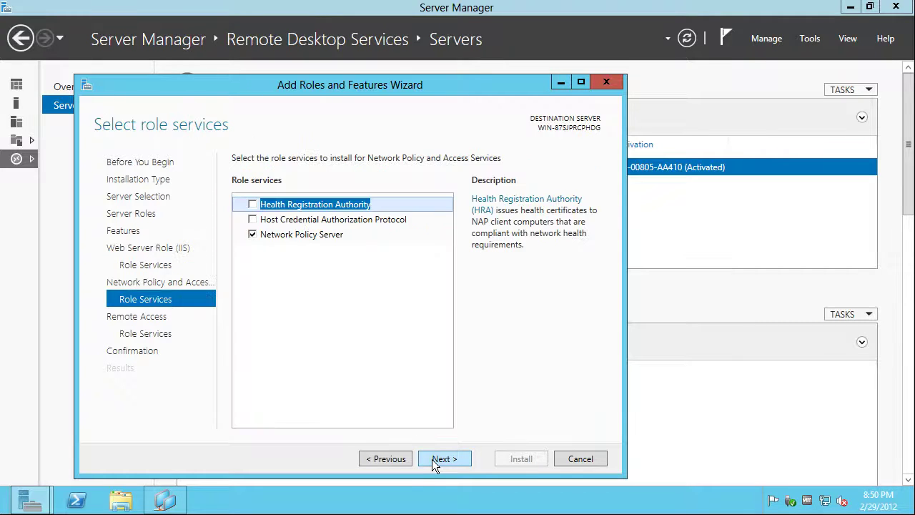
left_click(431, 459)
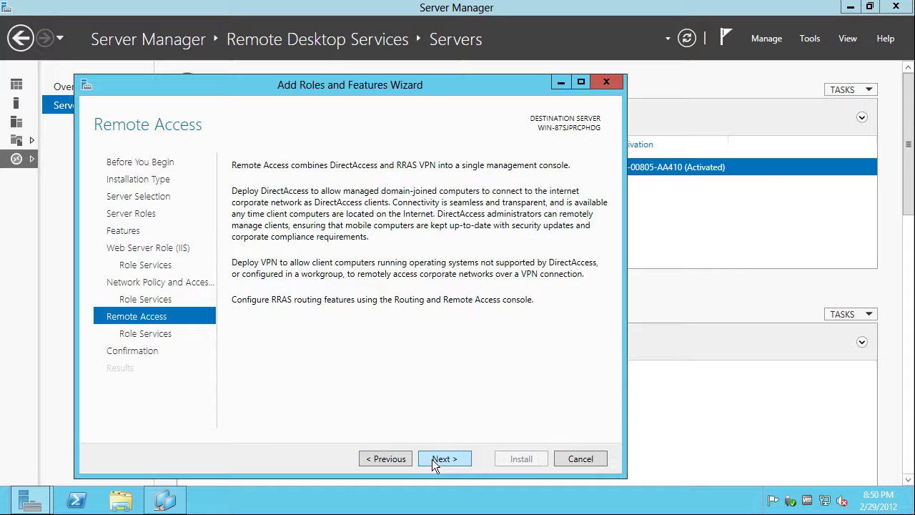
left_click(431, 459)
left_click(432, 459)
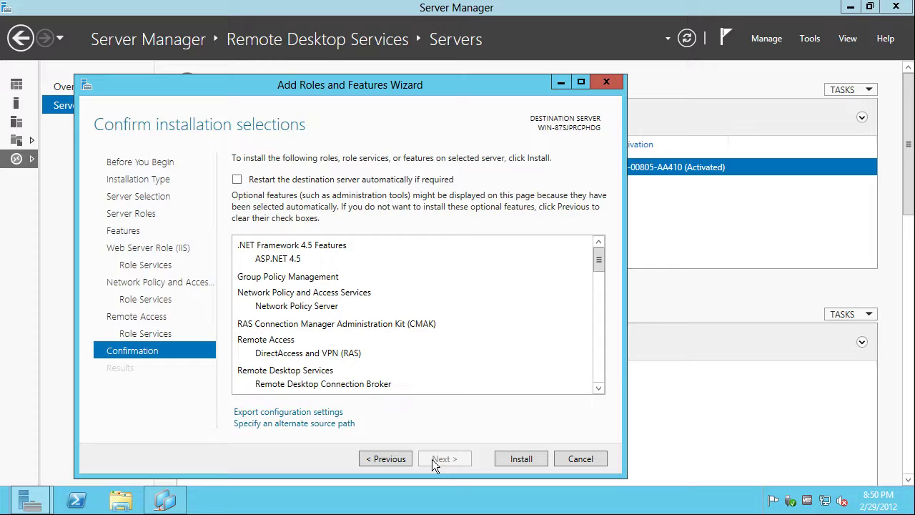
Allow automatic restart if required and start the installation
left_click(398, 180)
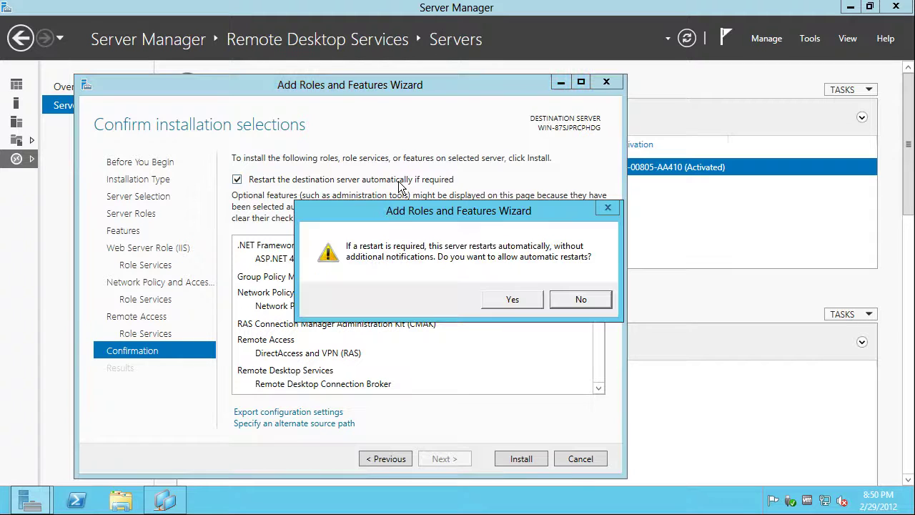
left_click(508, 300)
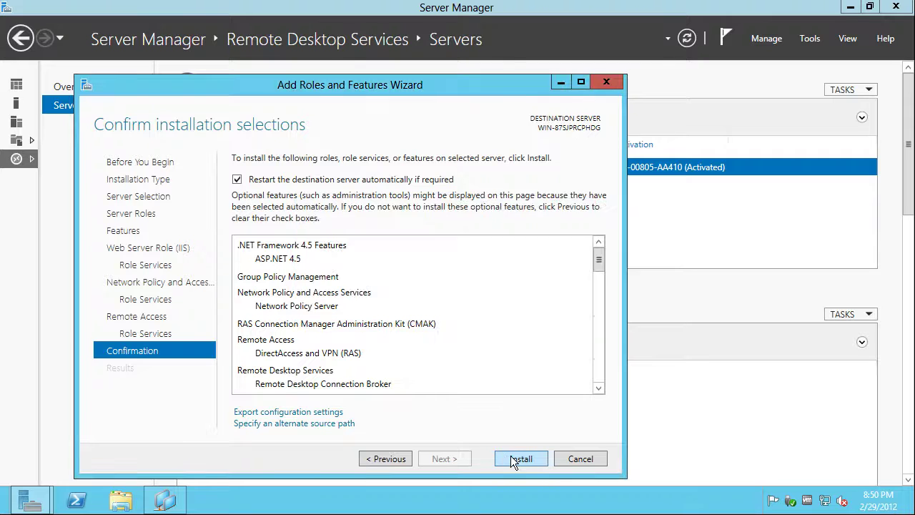
left_click(511, 456)
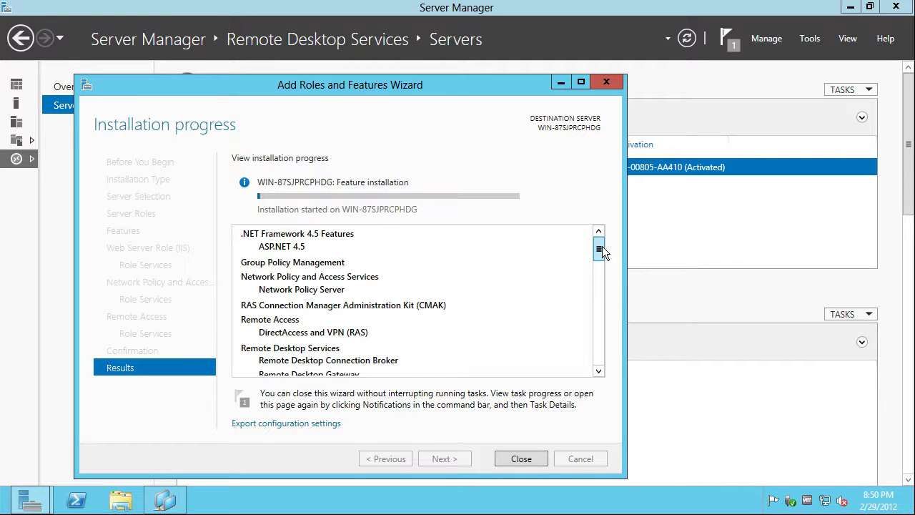
left_click_drag(602, 246, 611, 379)
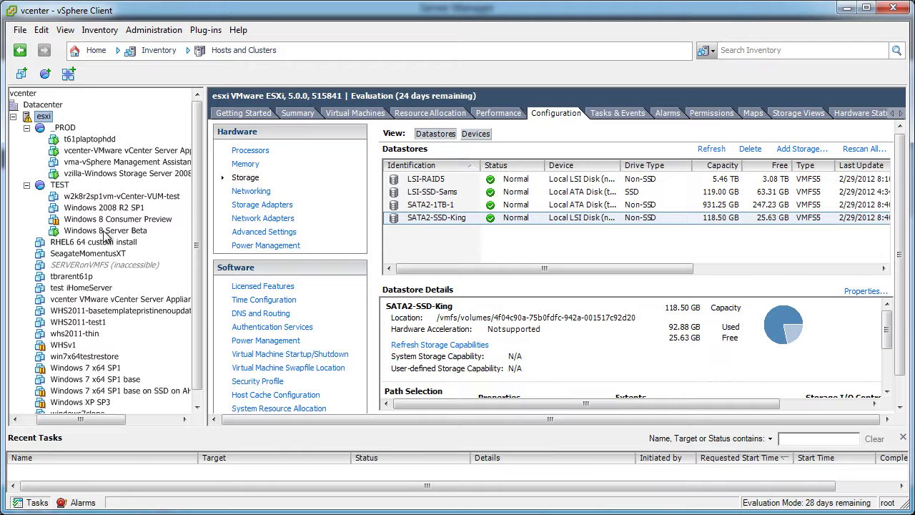
Disconnect the Windows 8 Server Beta VM's CD/DVD drive 1 and set it to Client Device
left_click(105, 231)
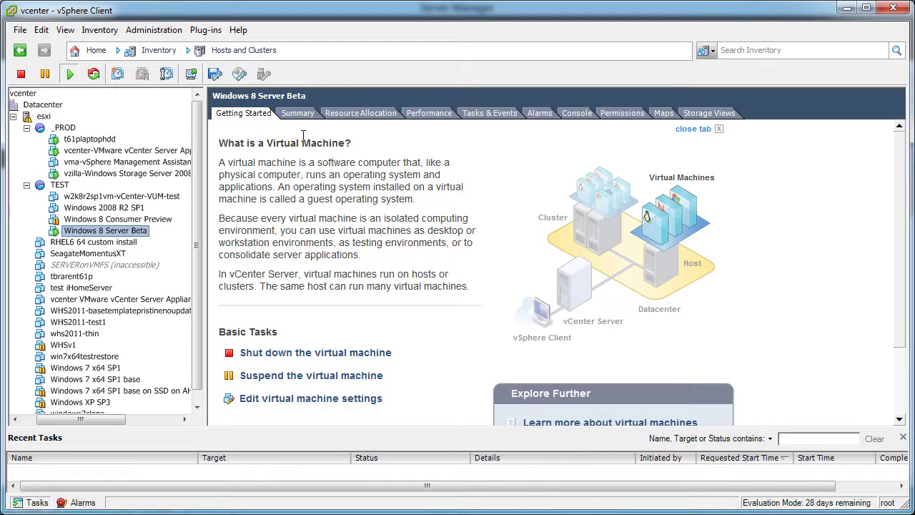
left_click(299, 114)
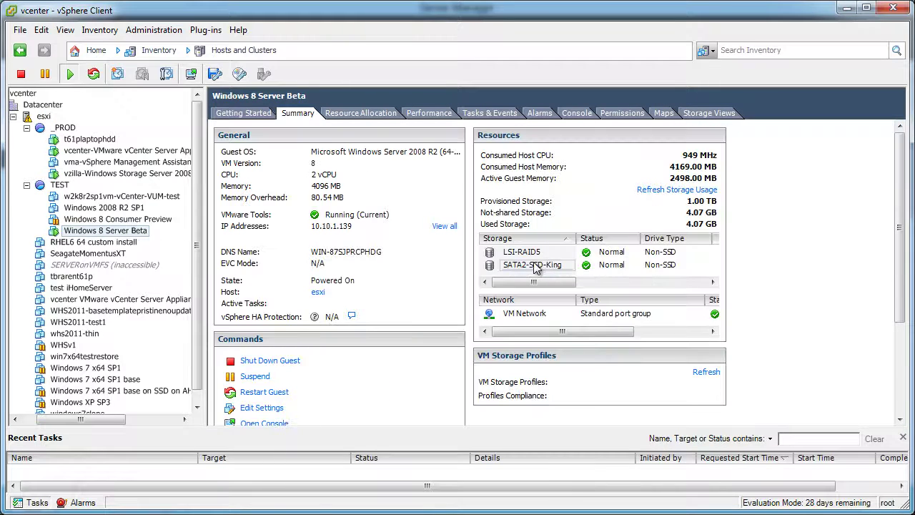
right_click(113, 233)
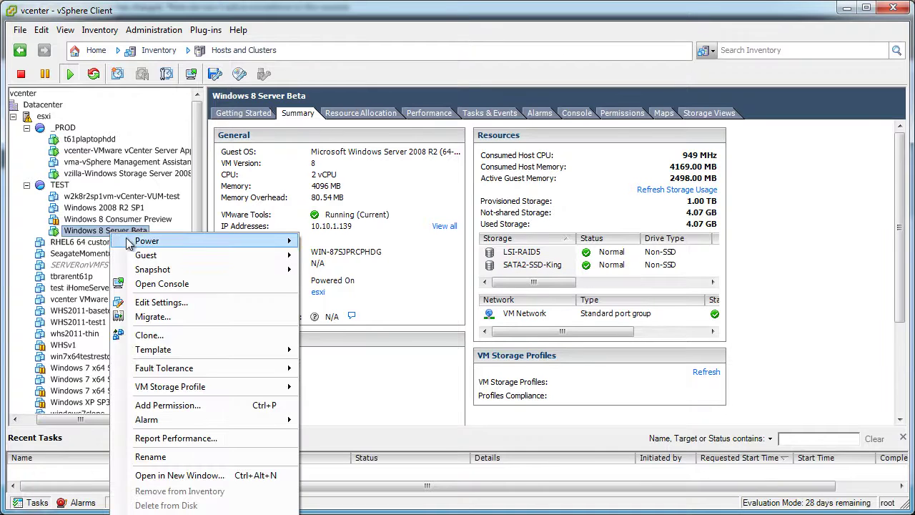
left_click(160, 302)
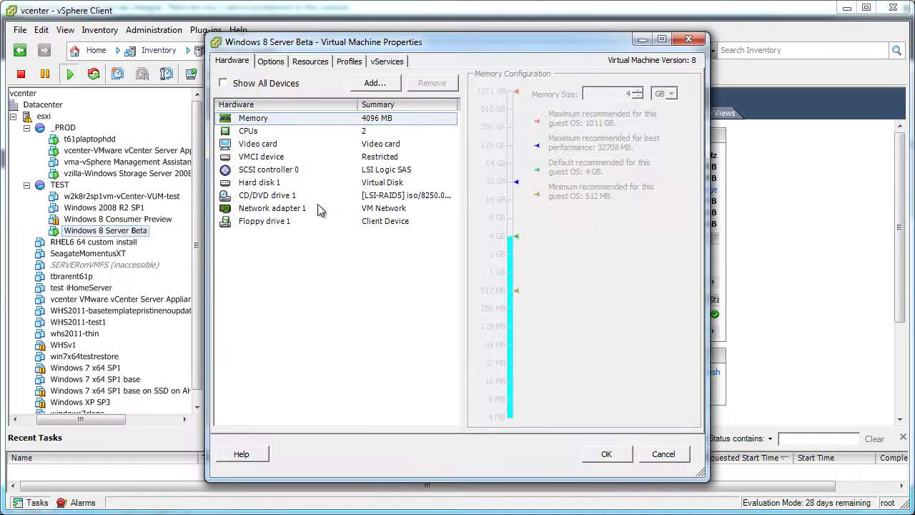
left_click(278, 197)
left_click(502, 88)
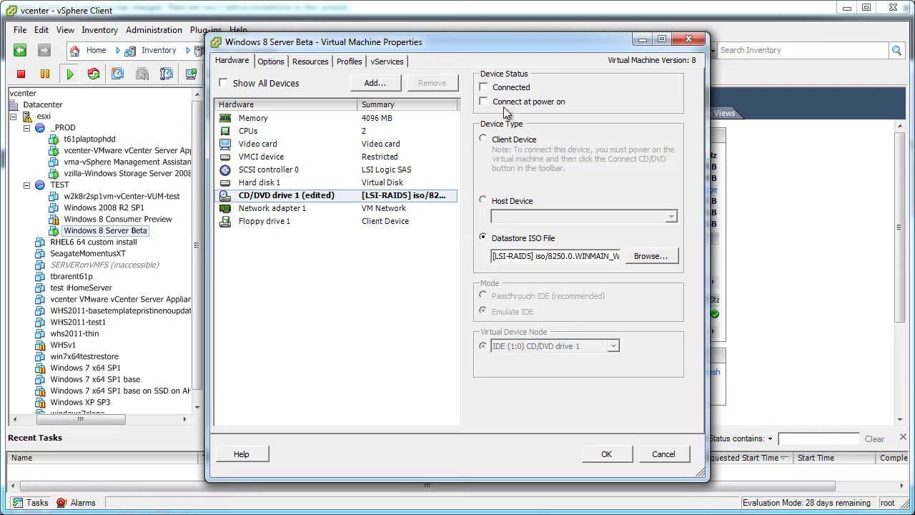
left_click(483, 139)
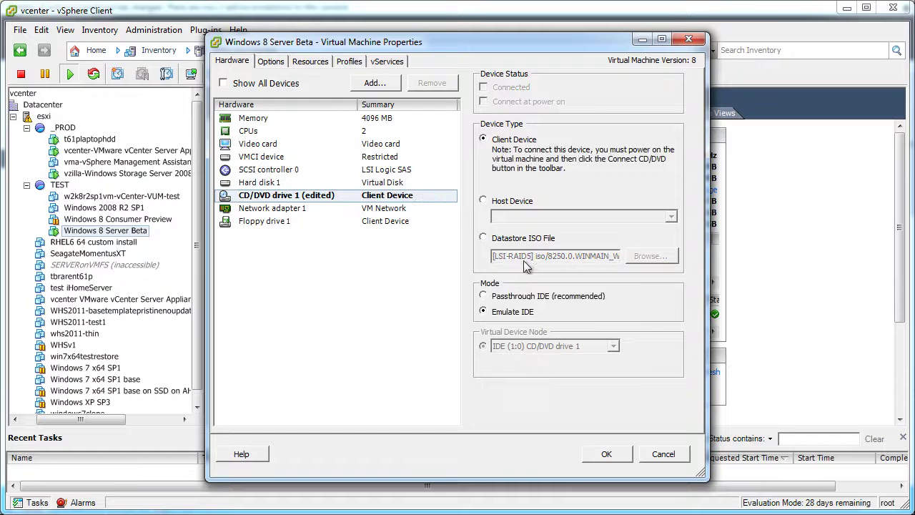
left_click(604, 456)
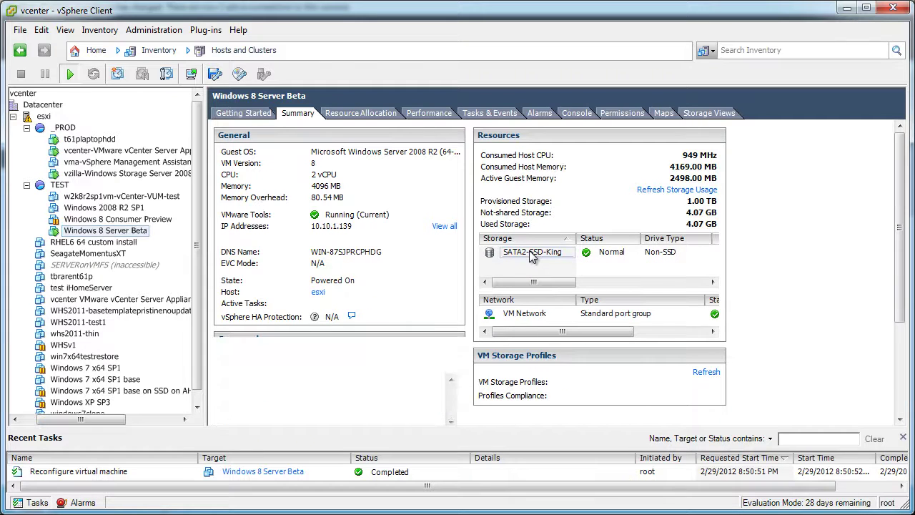
Browse SATA2-SSD-King and inspect the Windows 8 Server Beta folder's .vmdk disk file
right_click(535, 253)
left_click(541, 259)
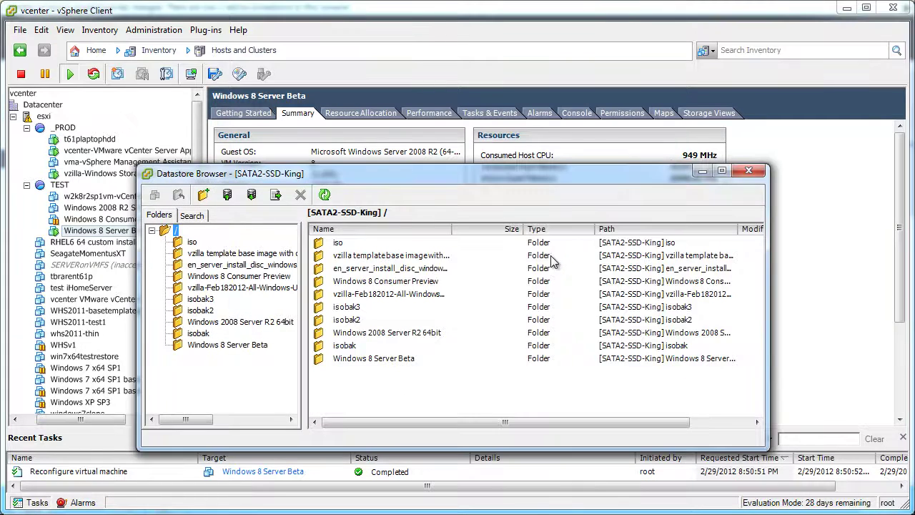
left_click(370, 358)
double_click(370, 358)
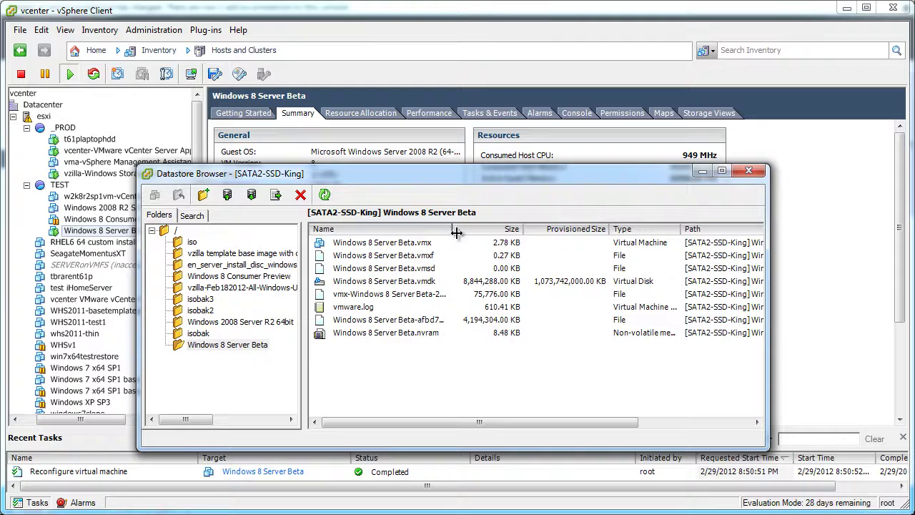
left_click_drag(451, 231, 501, 232)
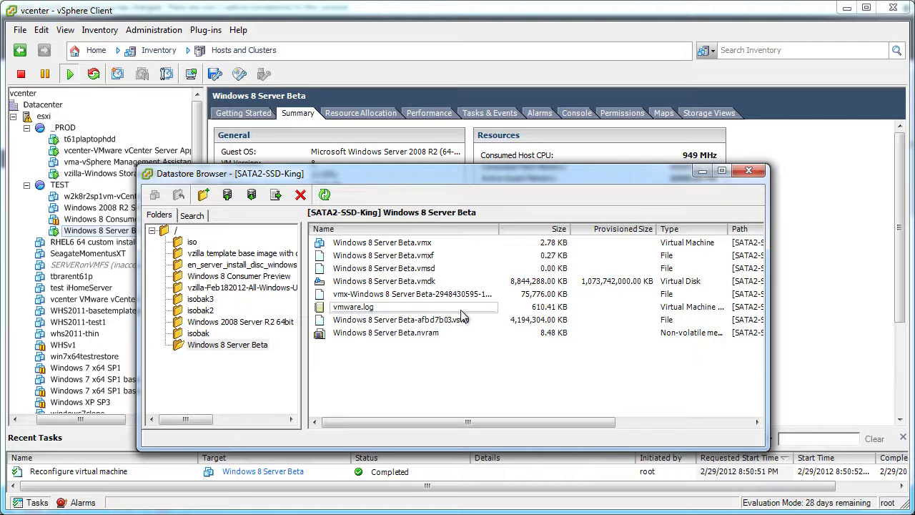
left_click(419, 283)
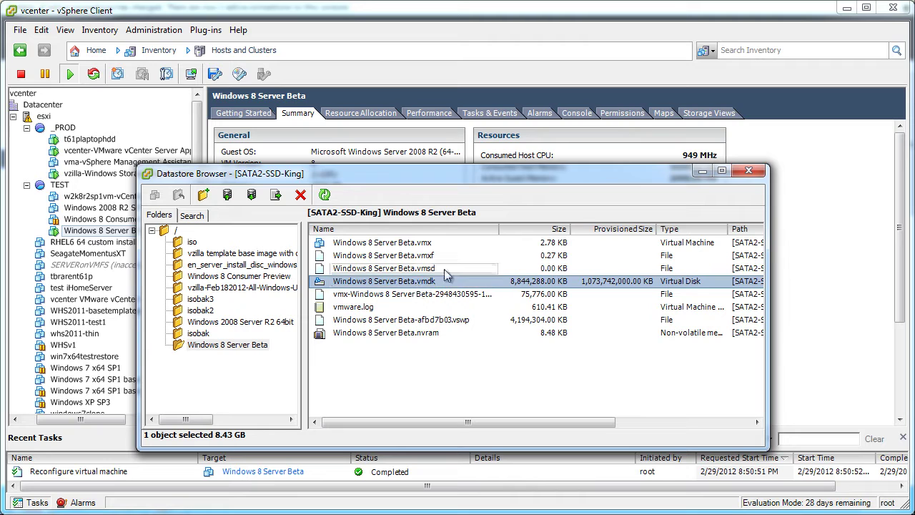
left_click(702, 174)
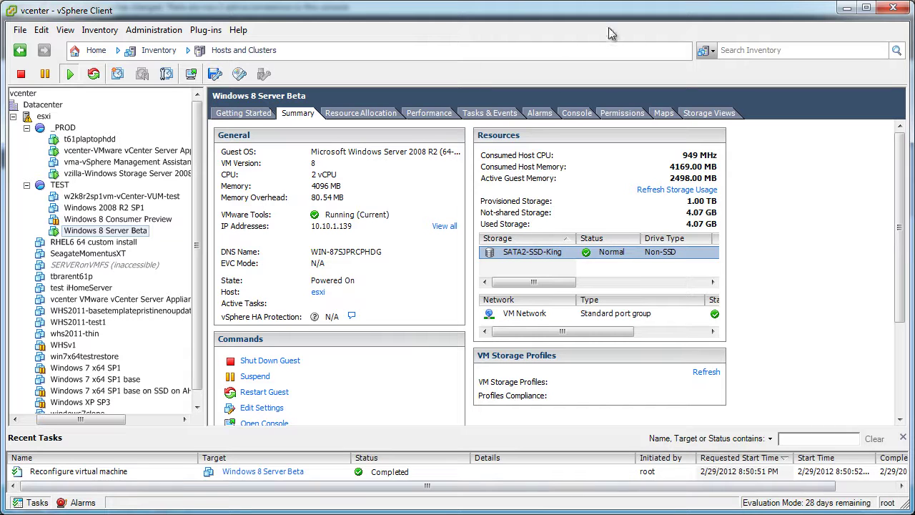
Minimize vSphere Client to return to the VM console's Installation progress page
left_click(846, 7)
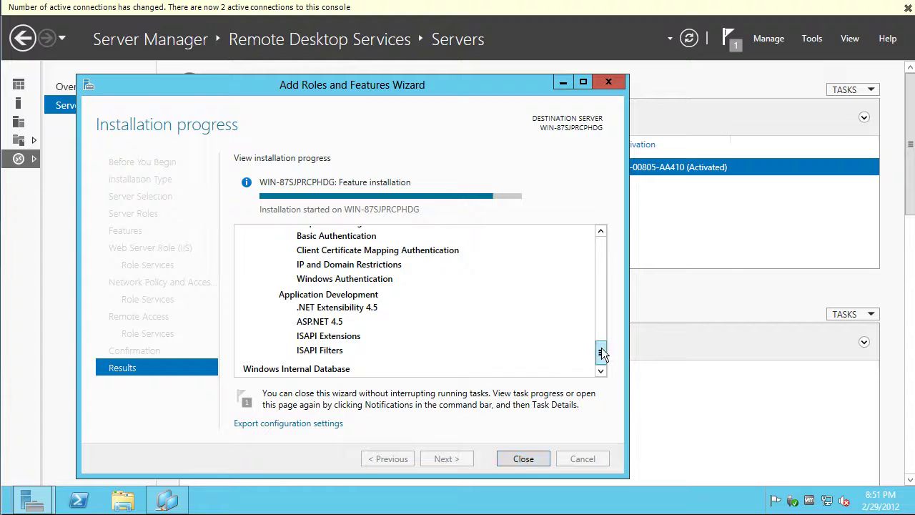
mouse_move(601, 352)
left_mouse_down()
mouse_move(606, 224)
mouse_move(601, 352)
left_mouse_up()
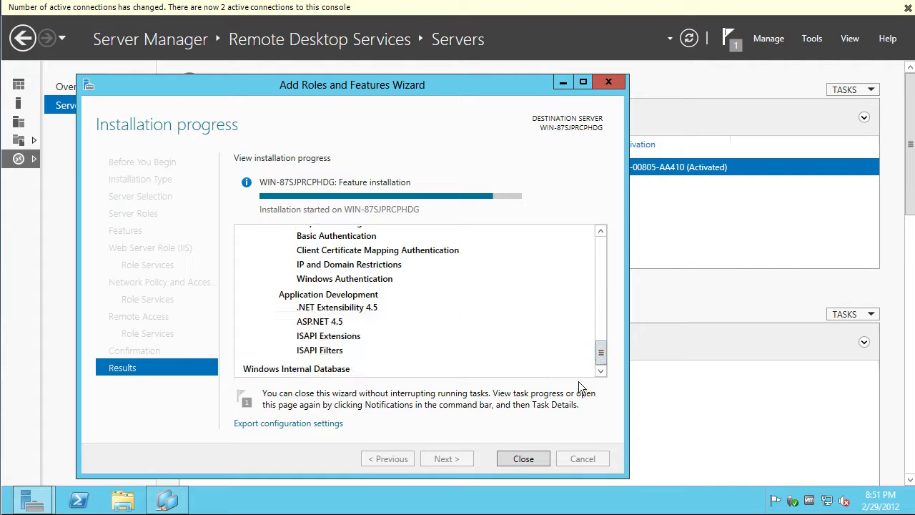
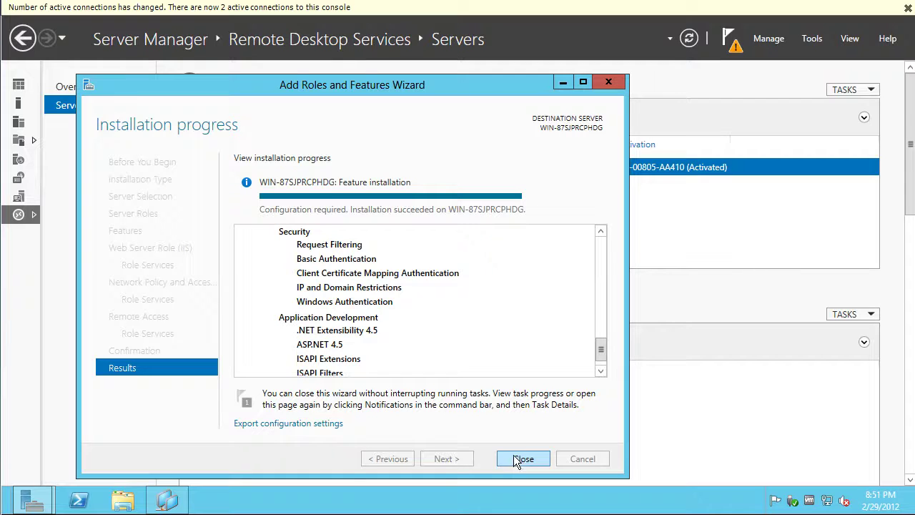
Dismiss the active-connections bar and review the Server Manager notifications list
left_click(908, 7)
mouse_move(914, 1)
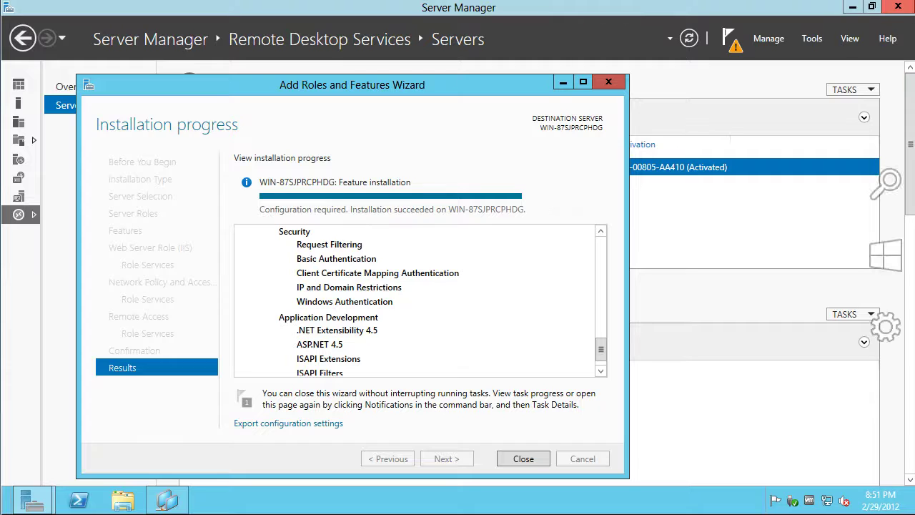
mouse_move(909, 179)
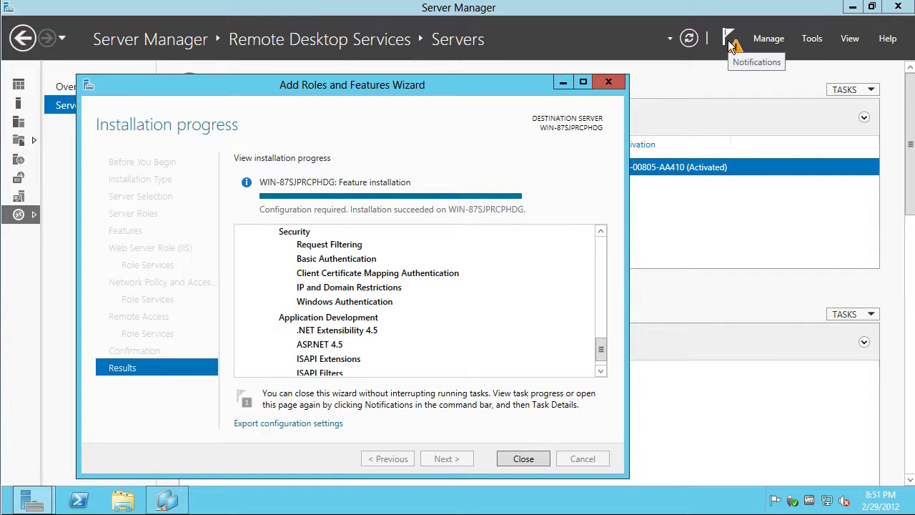
left_click(731, 47)
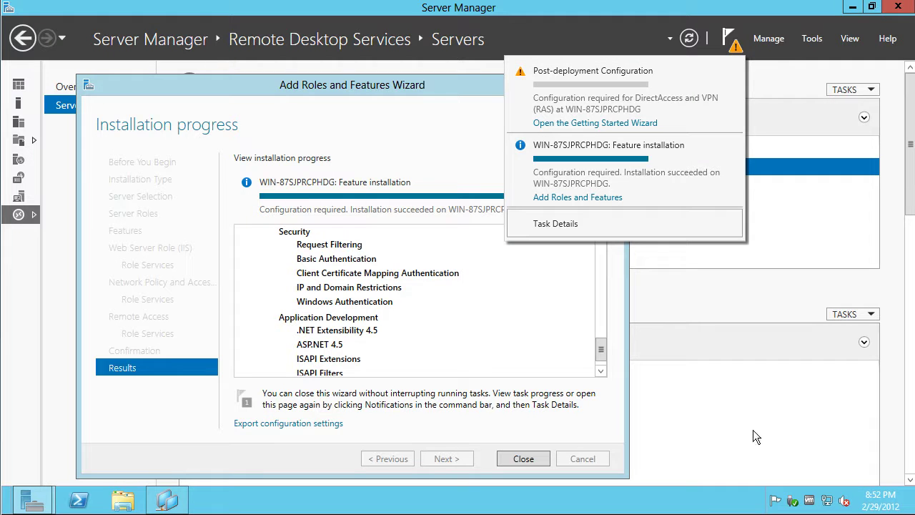
left_click(304, 458)
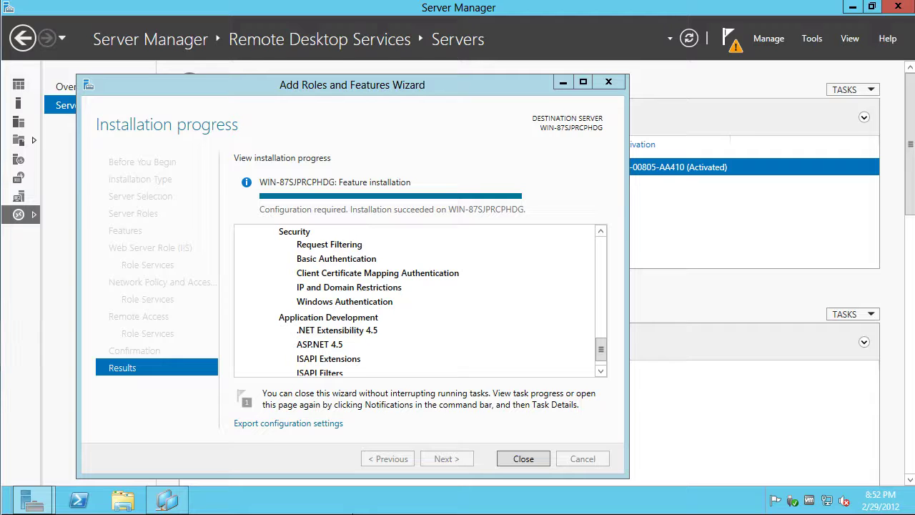
Bring the Storage Server desktop into view and read the important-updates alert in Alert Viewer
left_click_drag(0, 47, 329, 6)
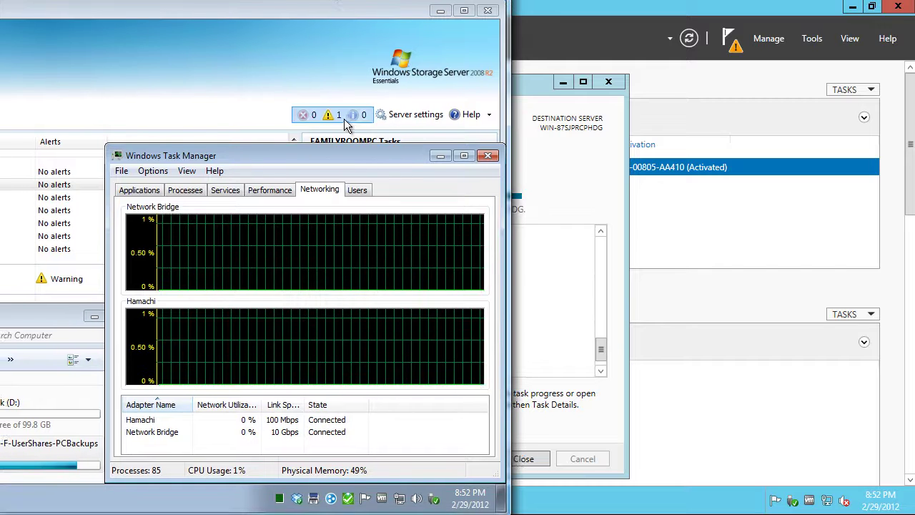
left_click(333, 114)
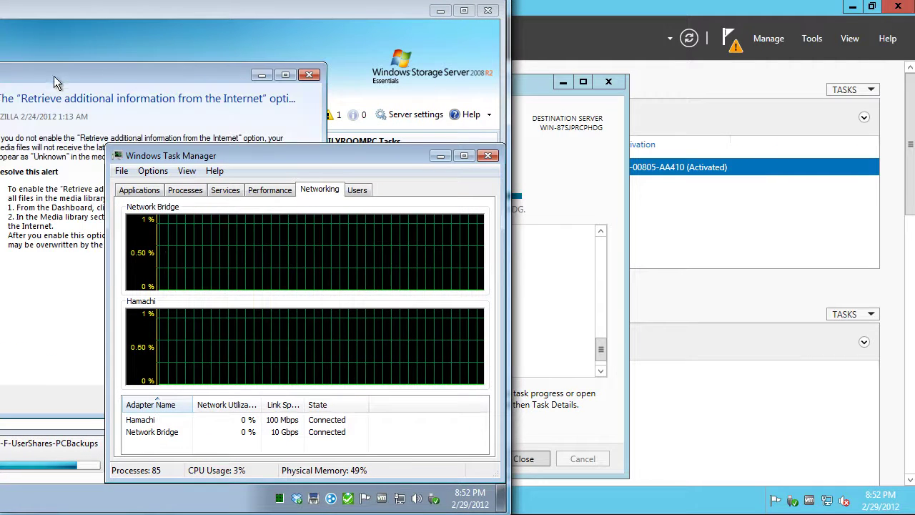
left_click_drag(9, 76, 63, 39)
left_click(21, 112)
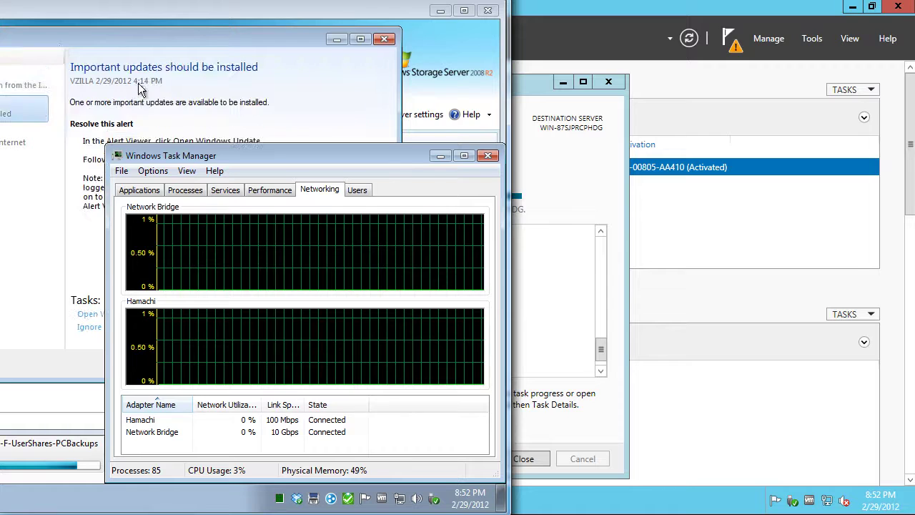
left_click(382, 42)
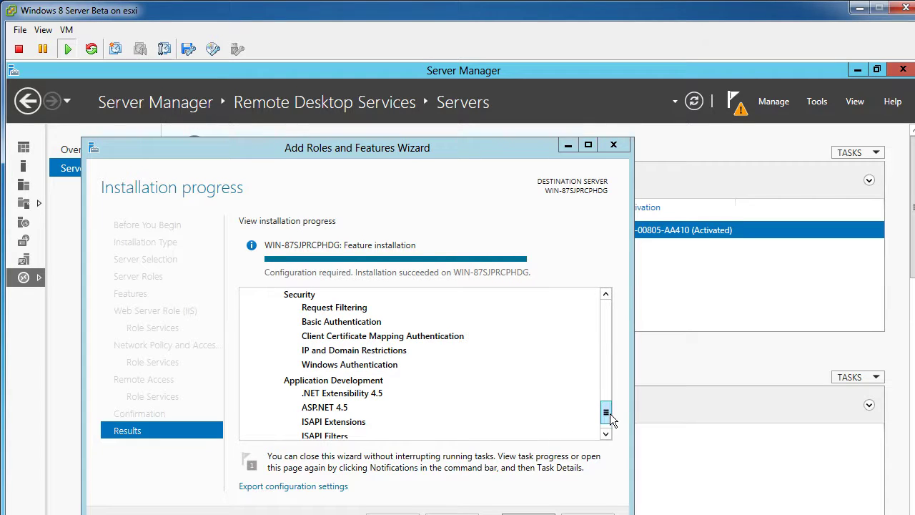
scroll(607, 413, "down", 1)
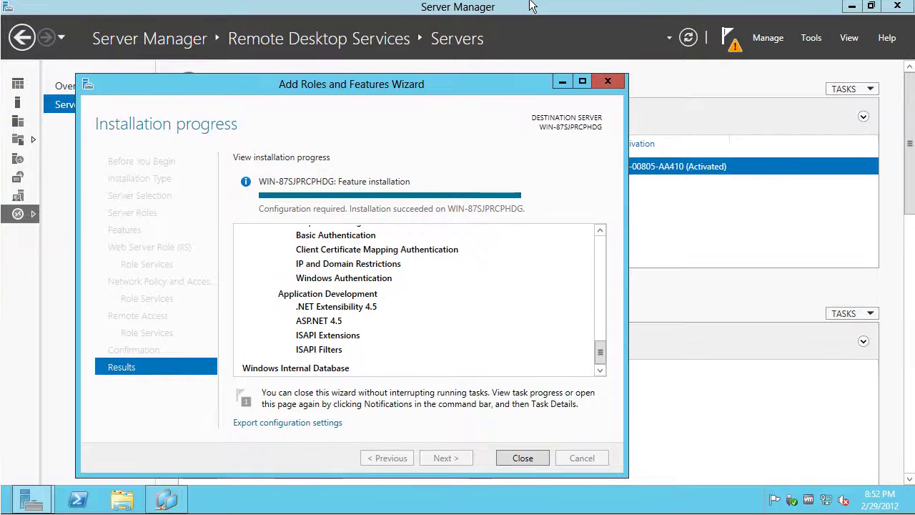
right_click(682, 505)
left_click(711, 455)
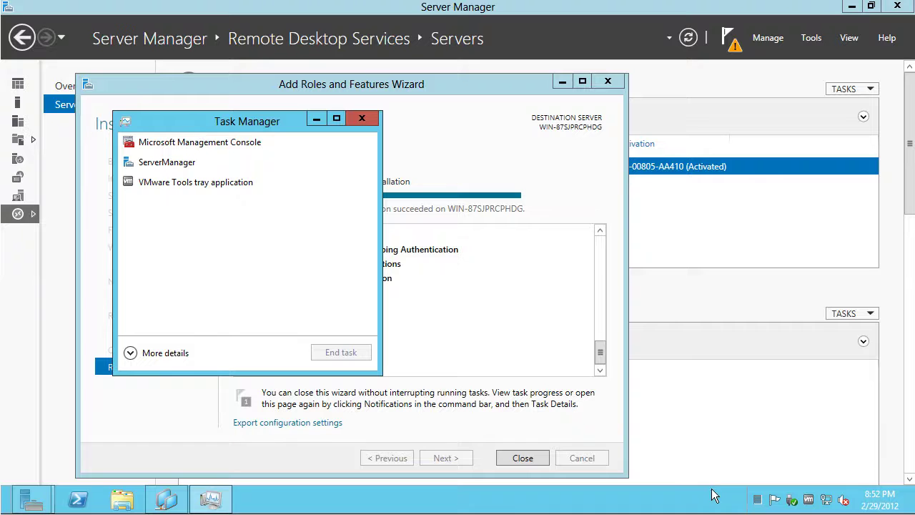
mouse_move(760, 502)
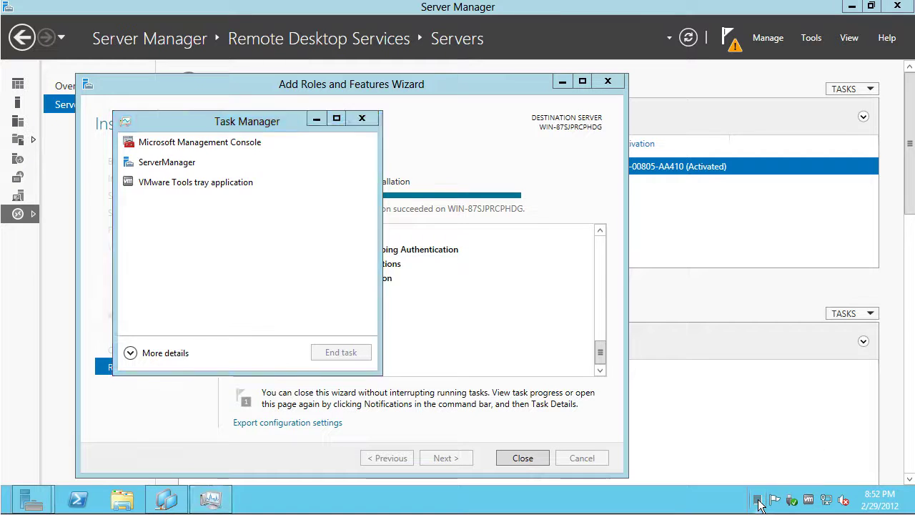
left_click(212, 145)
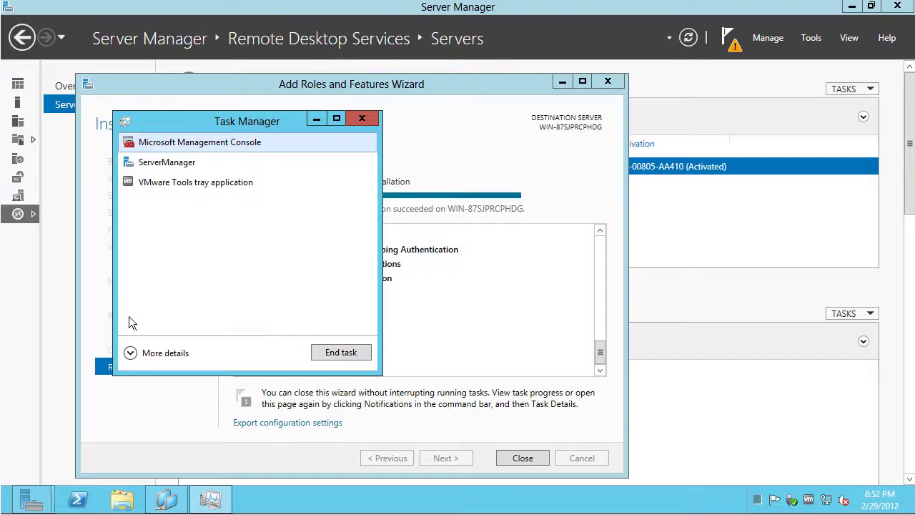
left_click(132, 351)
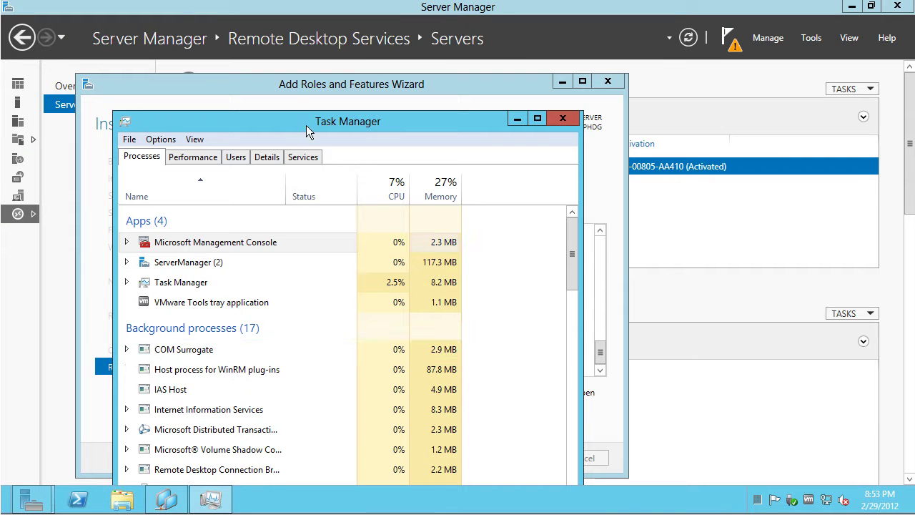
left_click_drag(305, 125, 518, 66)
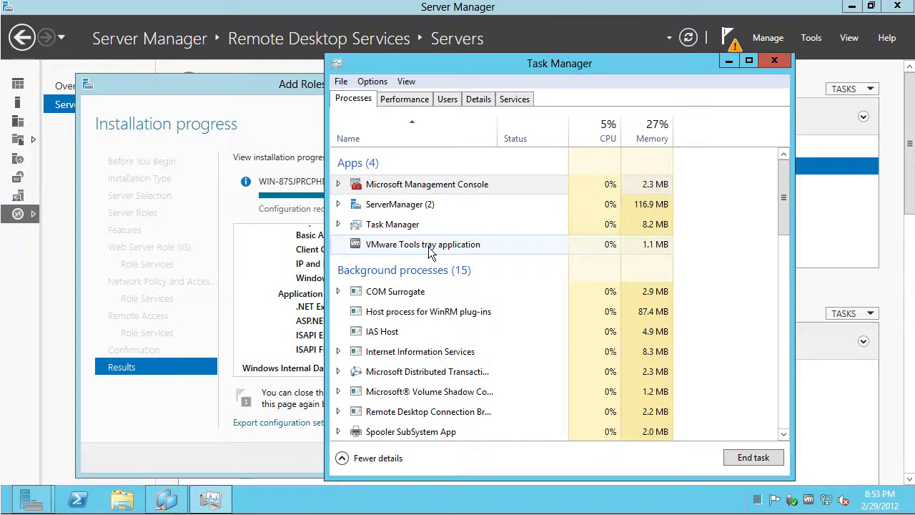
left_click(660, 126)
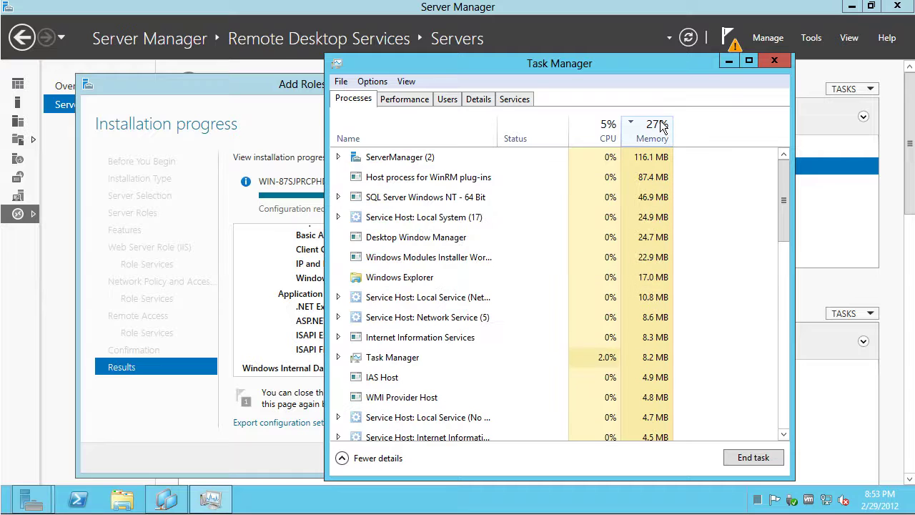
left_click(411, 102)
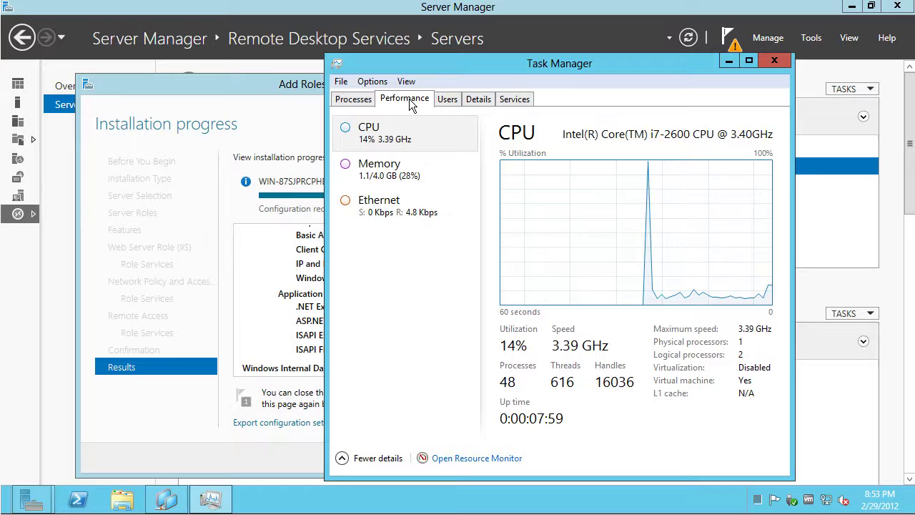
left_click(446, 101)
left_click(478, 100)
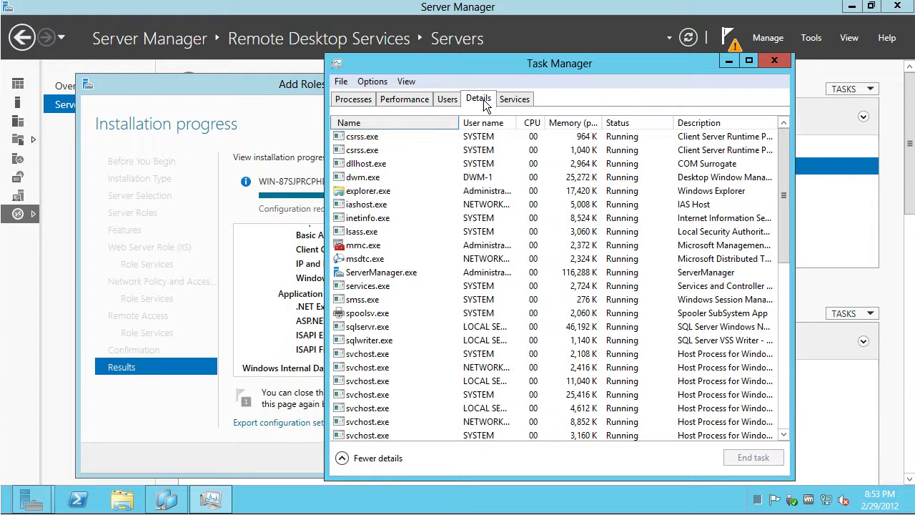
left_click(523, 101)
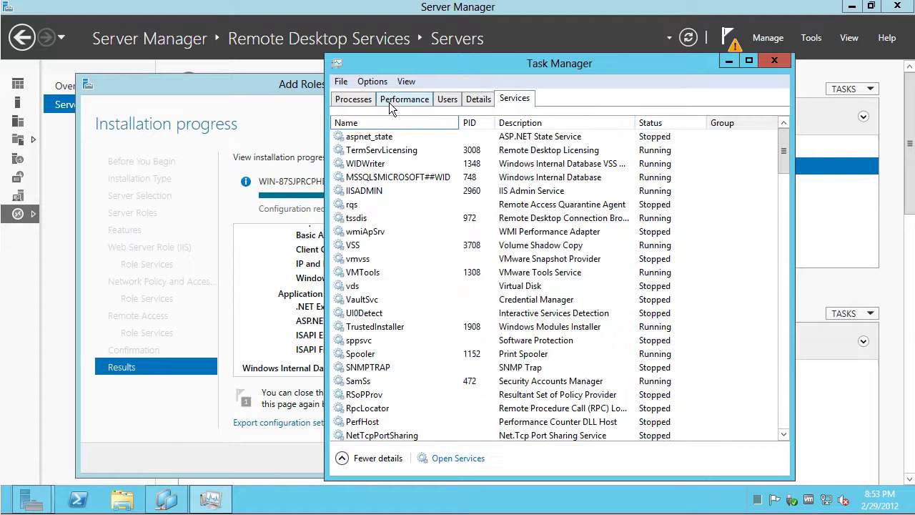
left_click(359, 103)
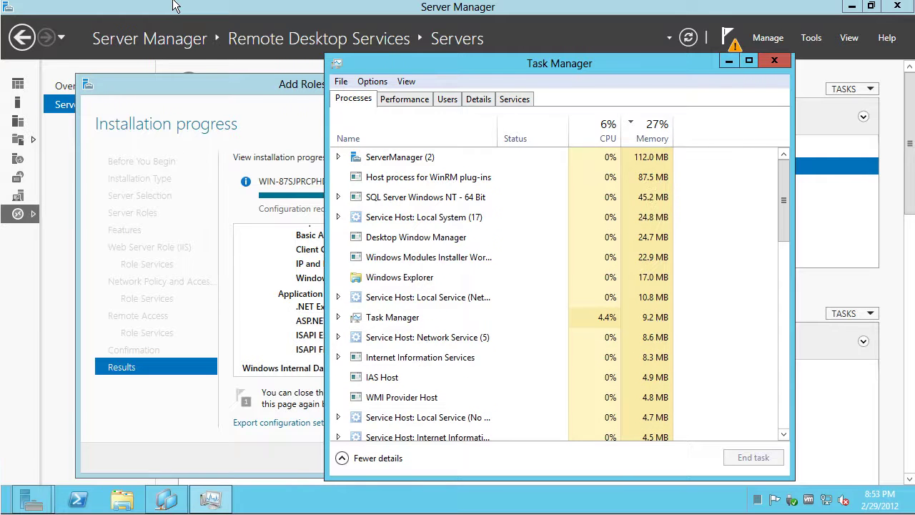
key("ctrl+alt+Return")
left_click(88, 22)
left_click(111, 85)
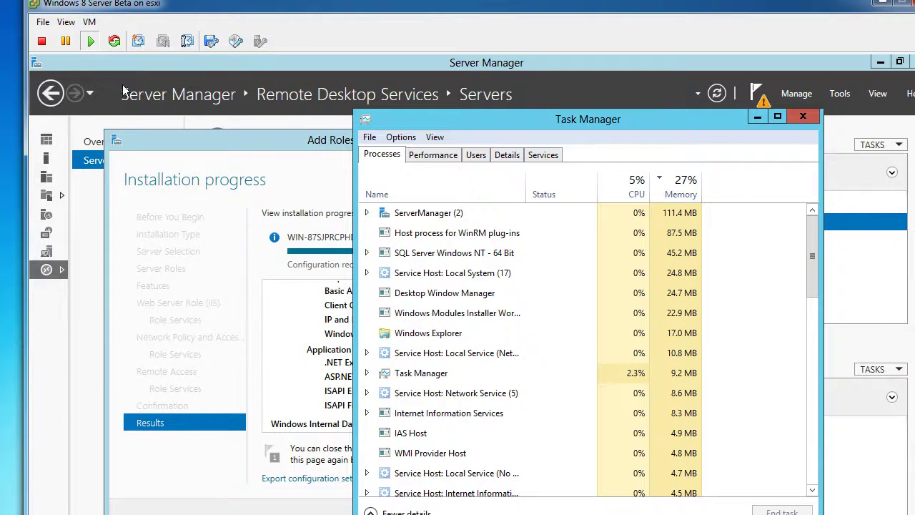
left_click(248, 132)
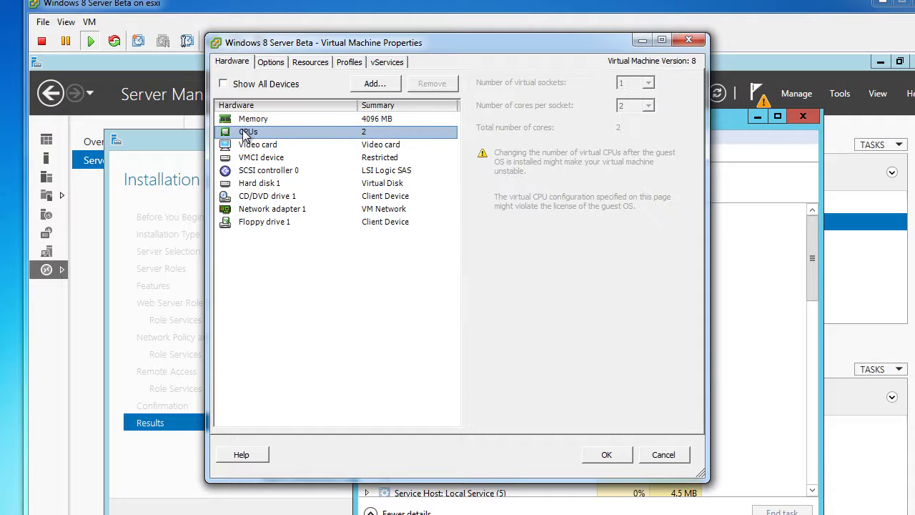
left_click(643, 455)
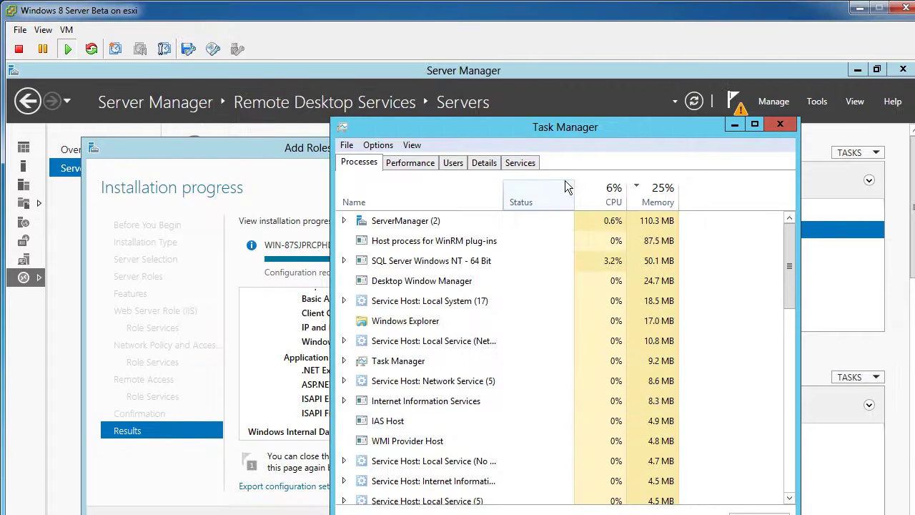
left_click(389, 163)
left_click(412, 145)
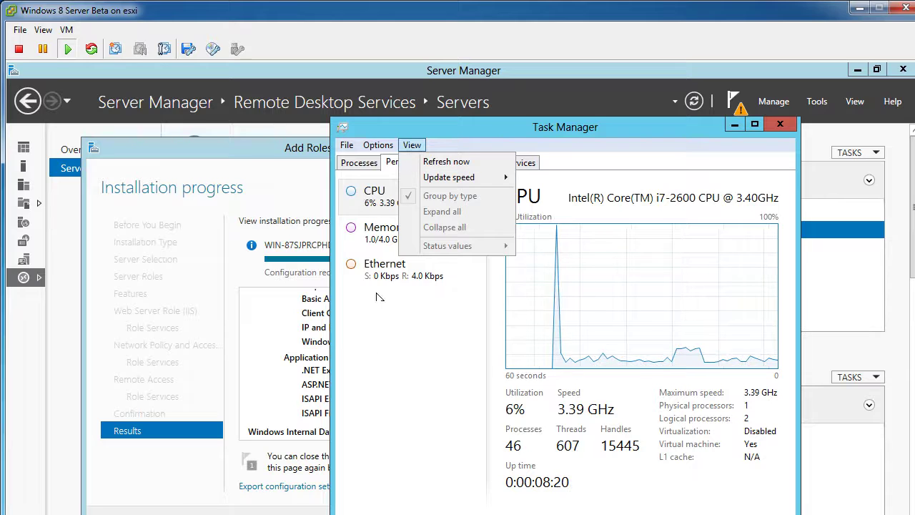
left_click(379, 355)
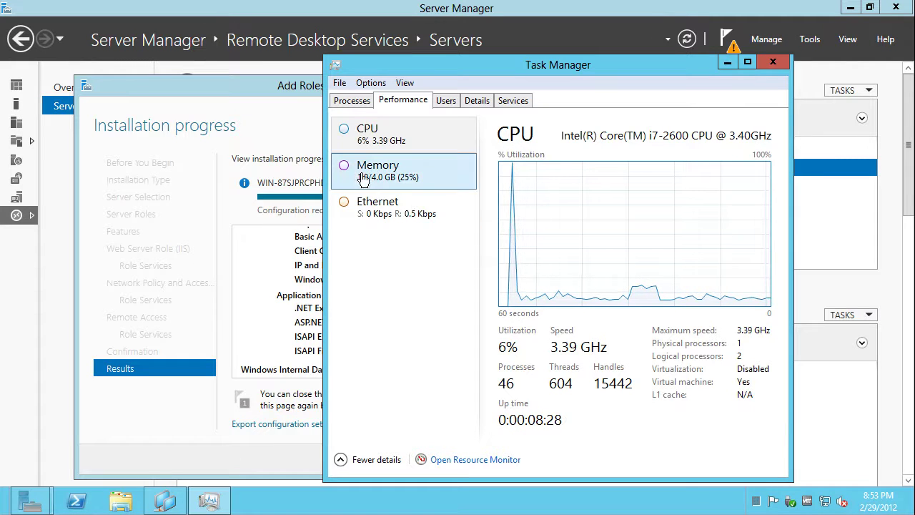
left_click(765, 65)
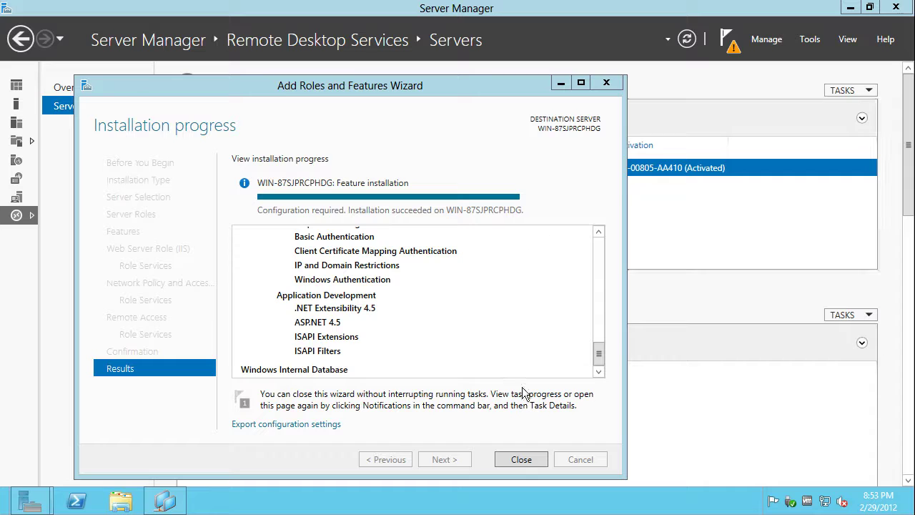
Close the wizard and Server Manager, check Action Center messages, then reopen Server Manager
left_click(522, 460)
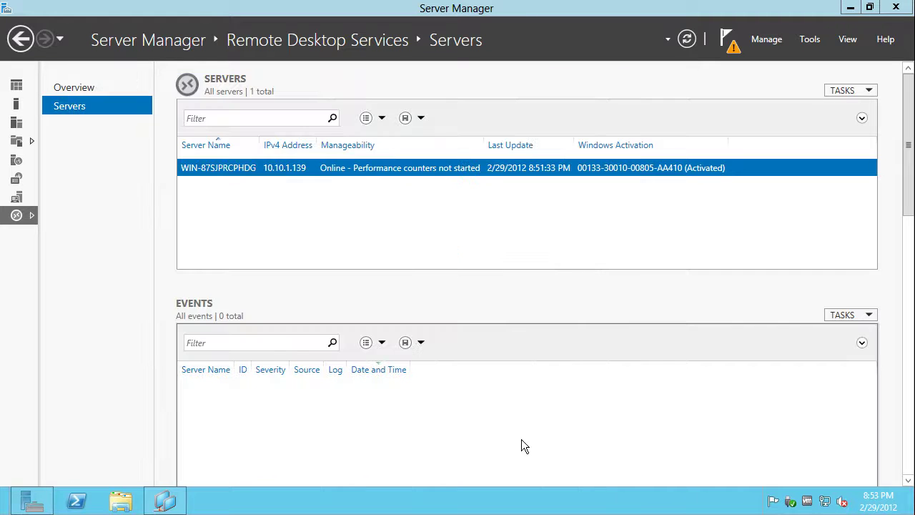
left_click(896, 7)
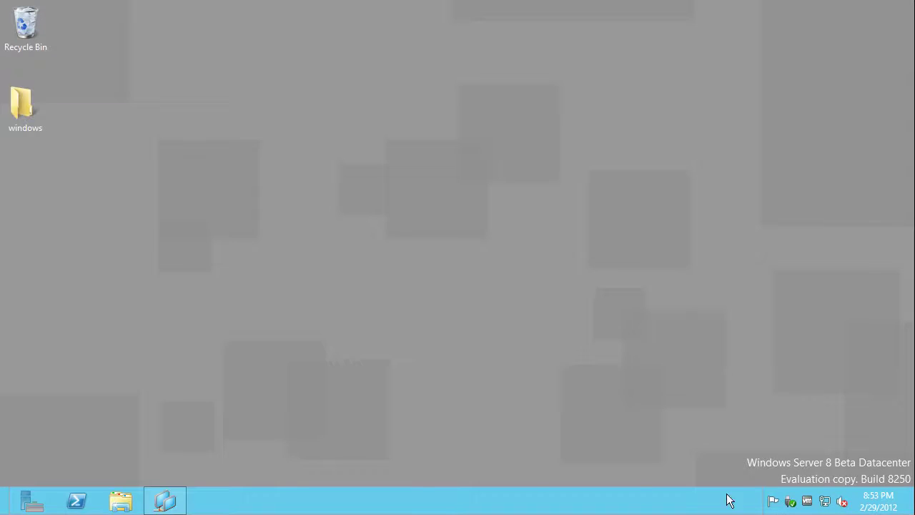
left_click(772, 502)
left_click(772, 502)
left_click(772, 501)
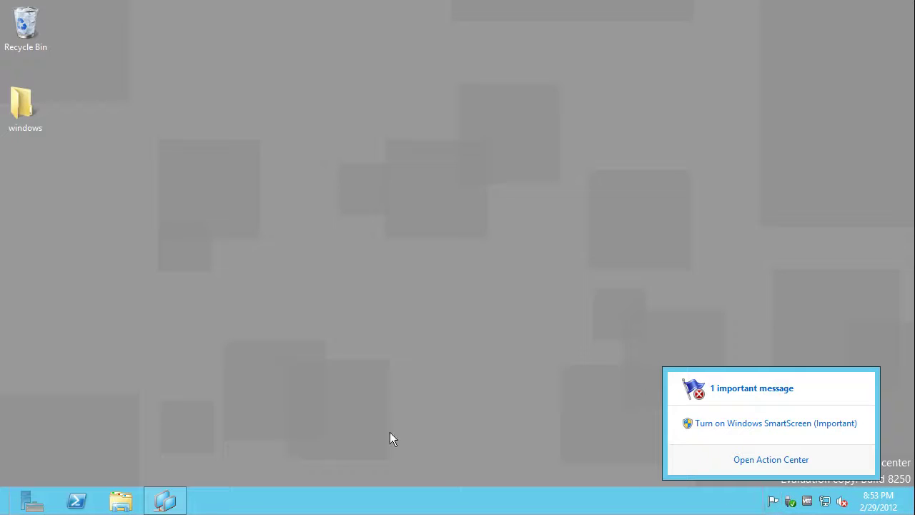
left_click(32, 501)
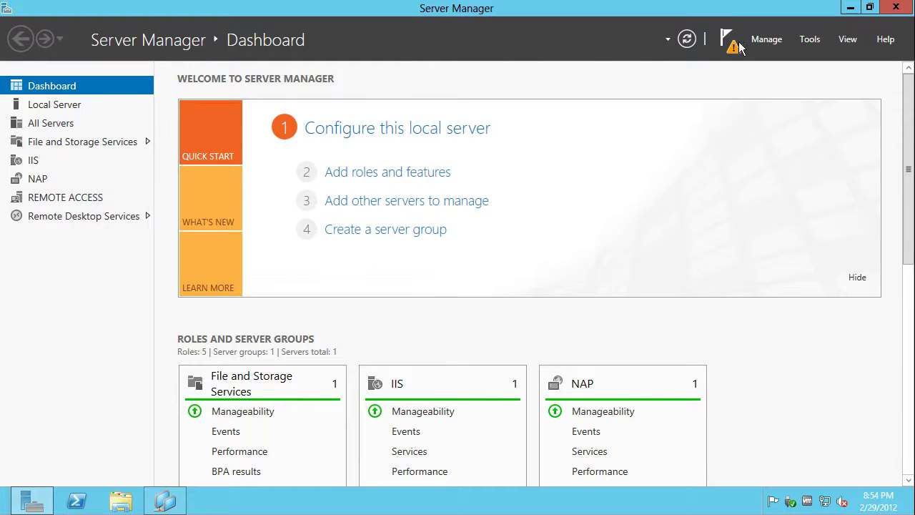
left_click(731, 43)
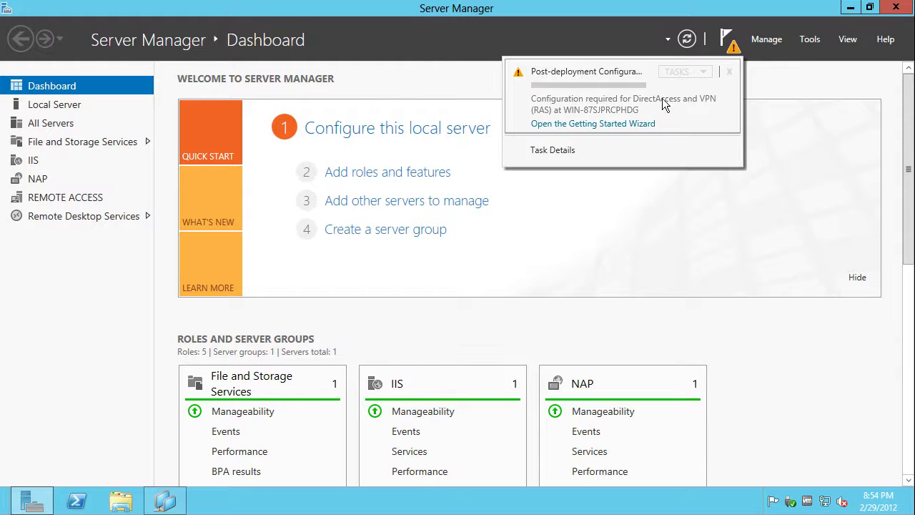
left_click(592, 122)
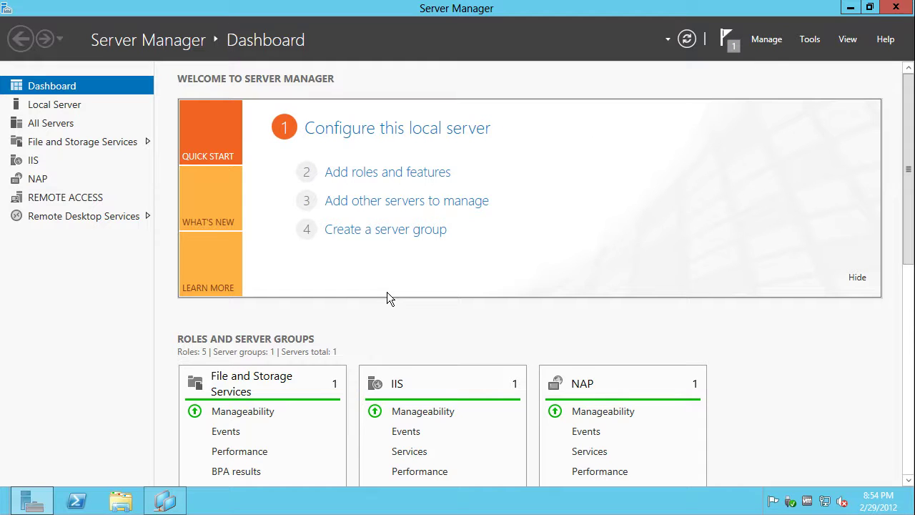
Browse the Remote Access, Remote Desktop Services, IIS and NAP pages, ending on File and Storage Services
left_click(66, 200)
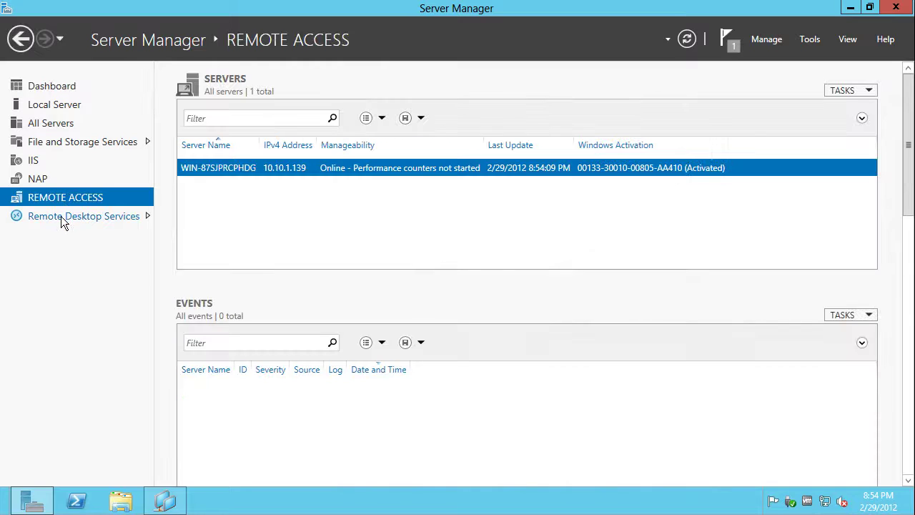
left_click(61, 217)
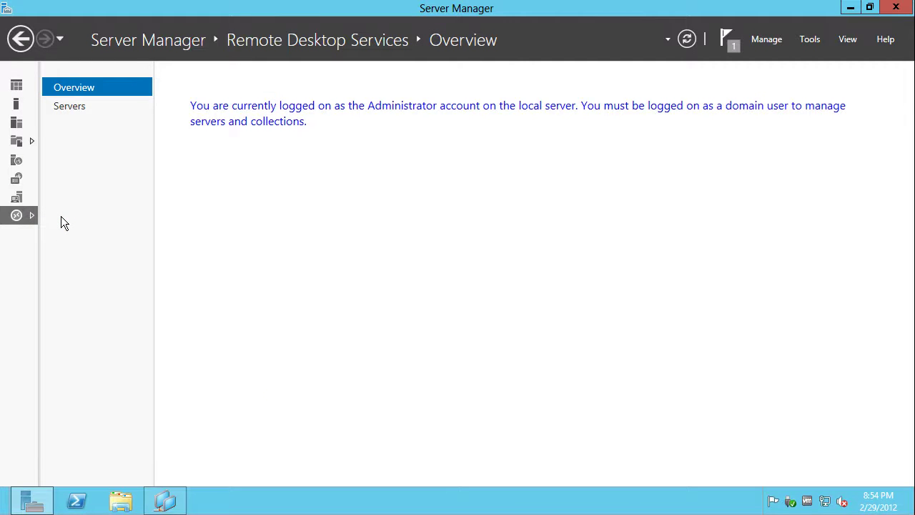
left_click(68, 105)
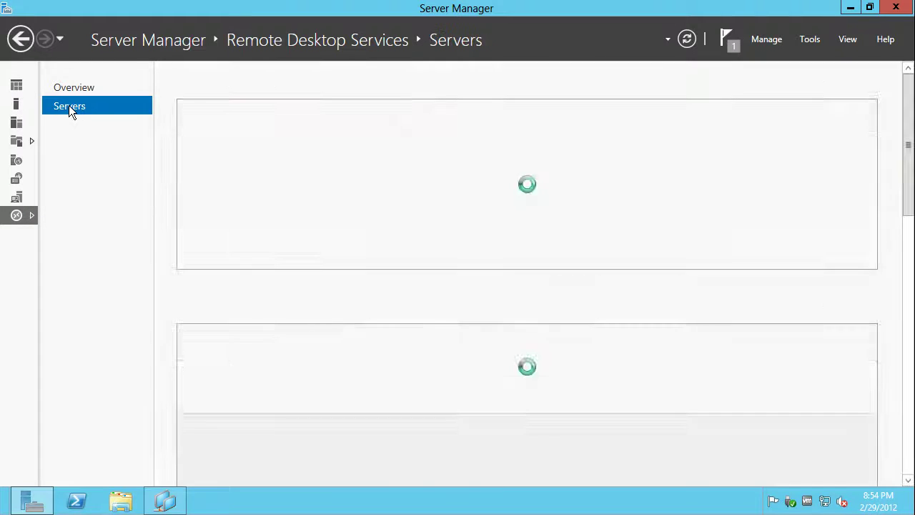
left_click(70, 90)
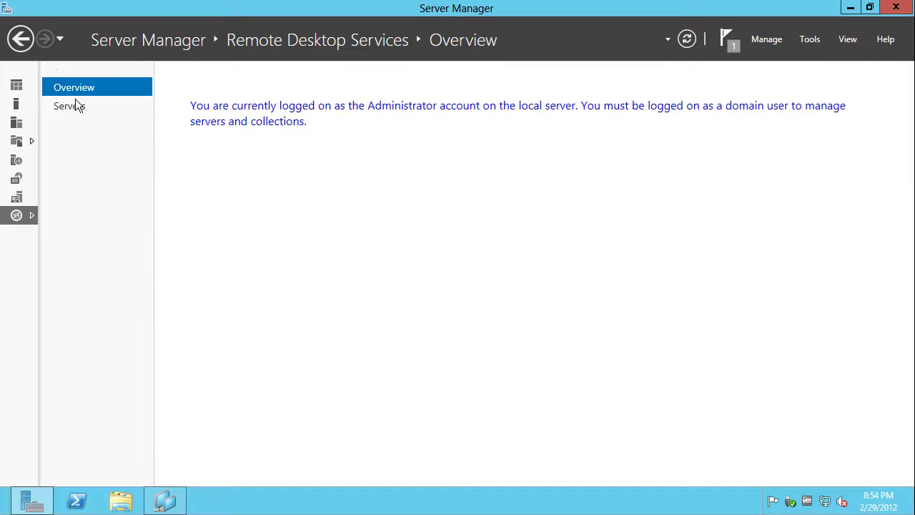
left_click(17, 198)
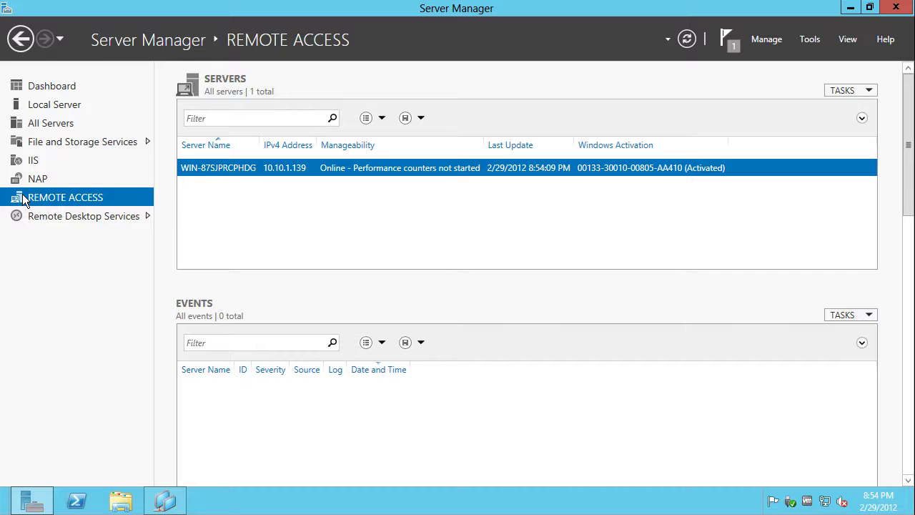
left_click(33, 162)
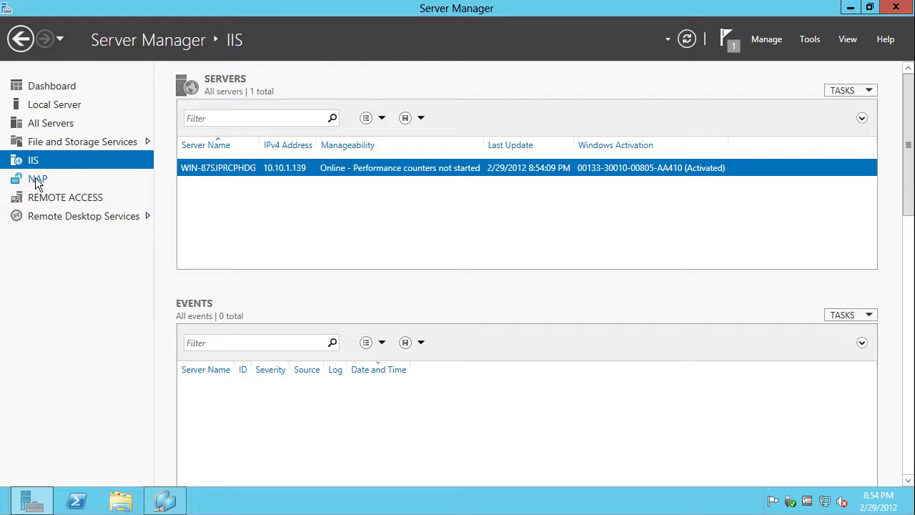
left_click(34, 178)
left_click(28, 159)
left_click(28, 141)
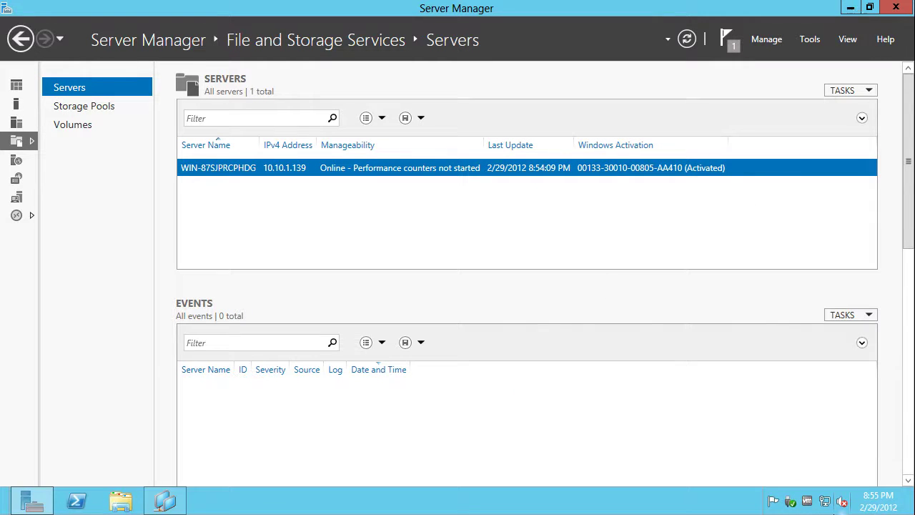
Hide notifications from the Settings charm and turn them back on
mouse_move(912, 510)
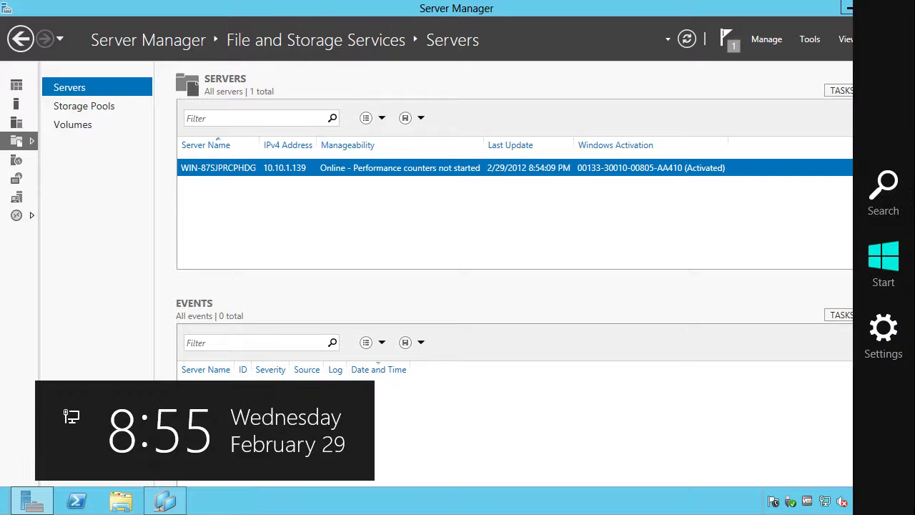
left_click(884, 340)
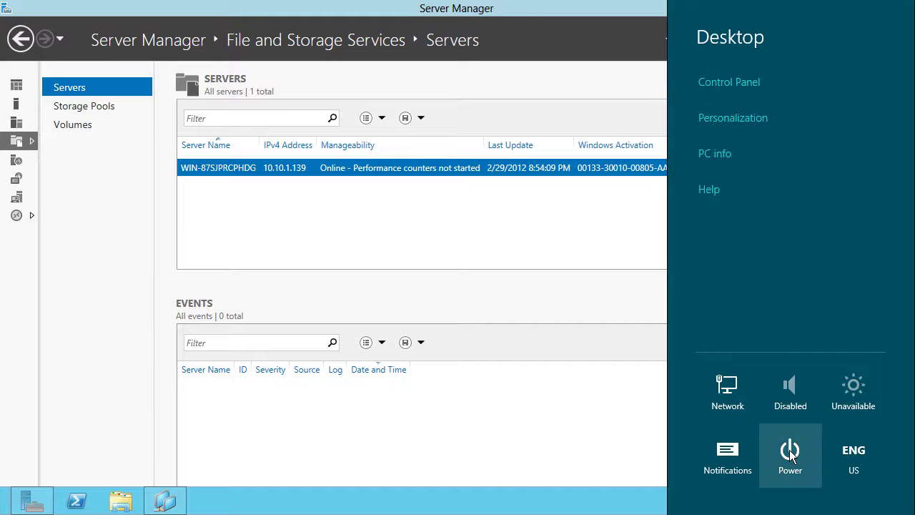
left_click(730, 456)
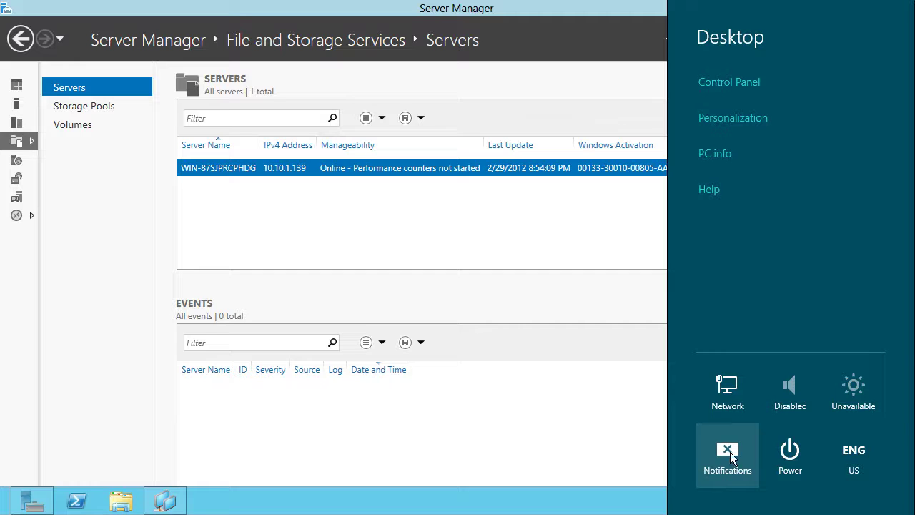
left_click(732, 456)
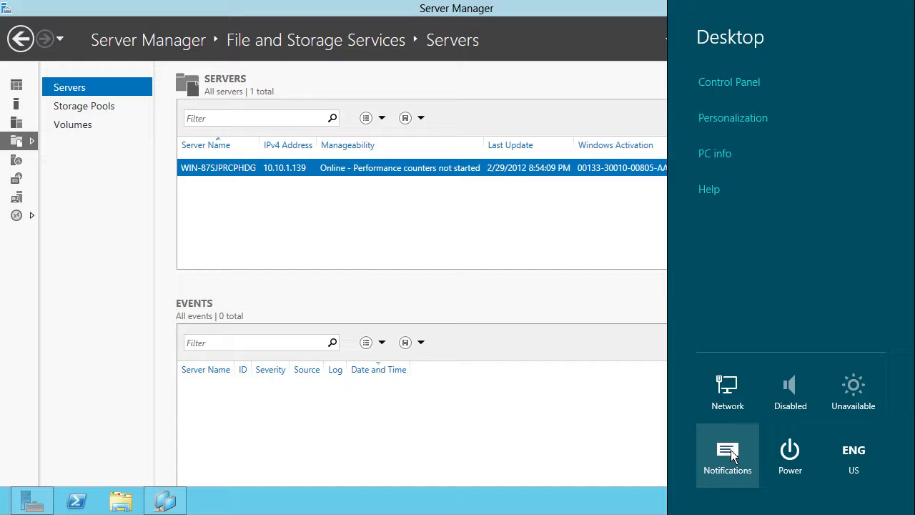
Open Control Panel and the PC info System page (Windows Server 8 Beta Datacenter, 4.00 GB RAM)
left_click(714, 81)
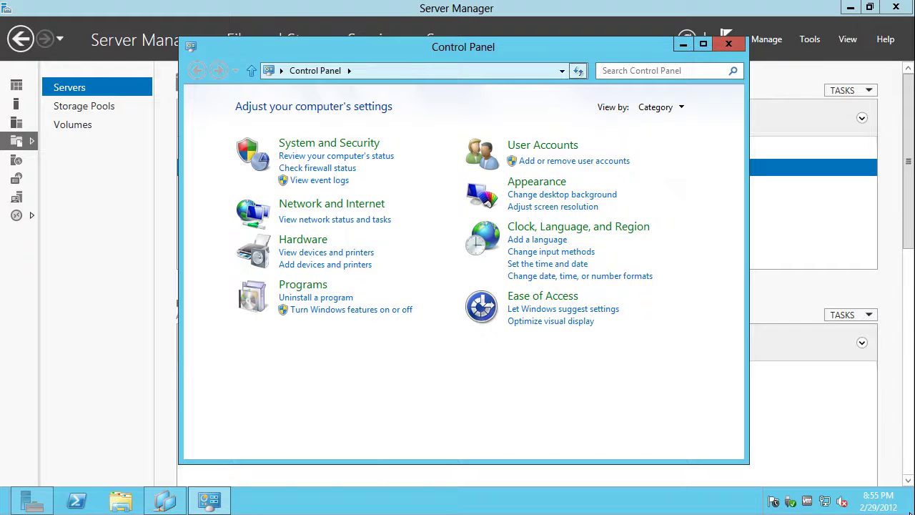
mouse_move(913, 511)
left_click(879, 329)
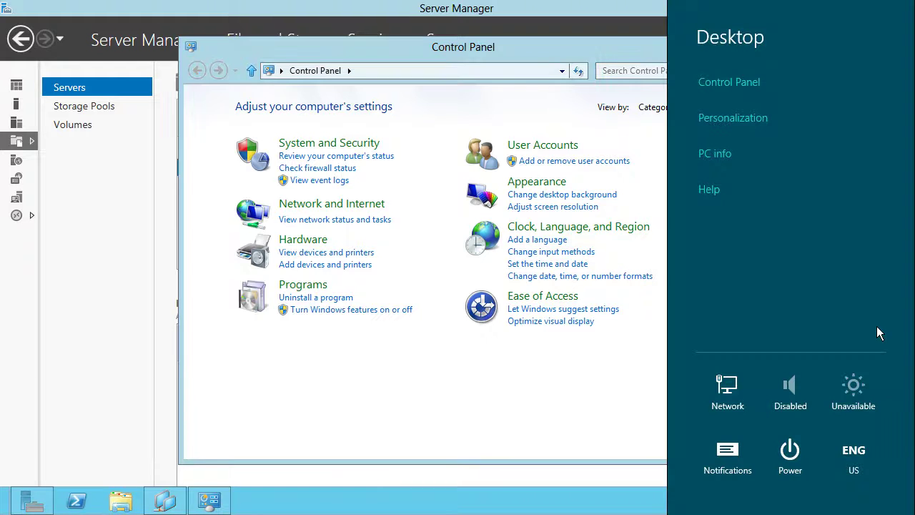
left_click(718, 143)
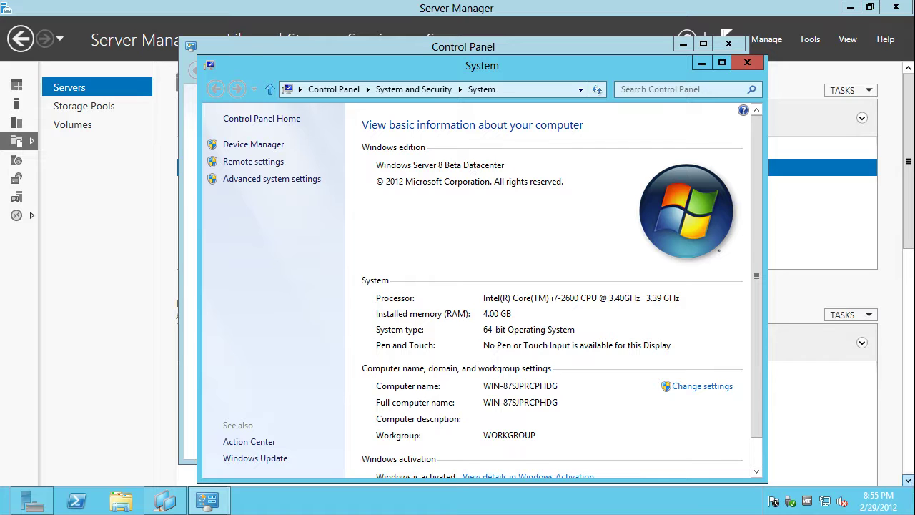
mouse_move(914, 511)
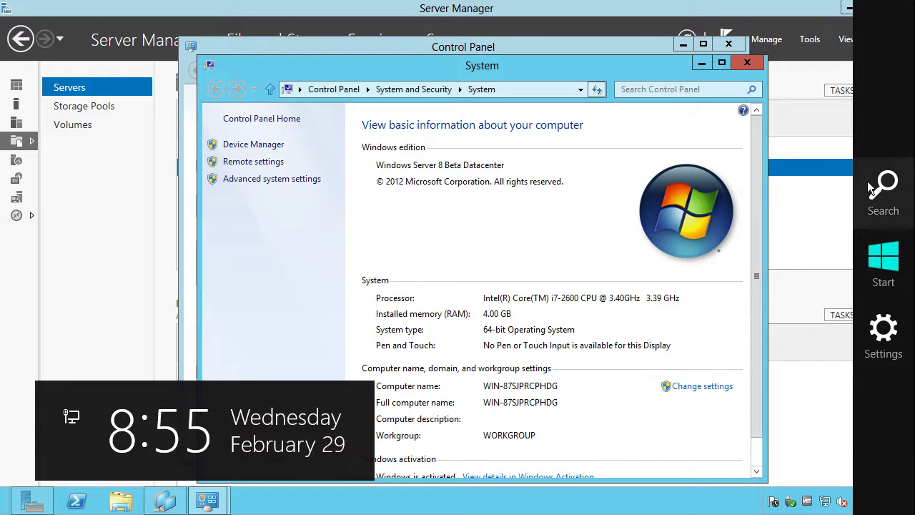
Search Windows Help for 'terminal services manager', scroll the results, then minimize Help
left_click(890, 332)
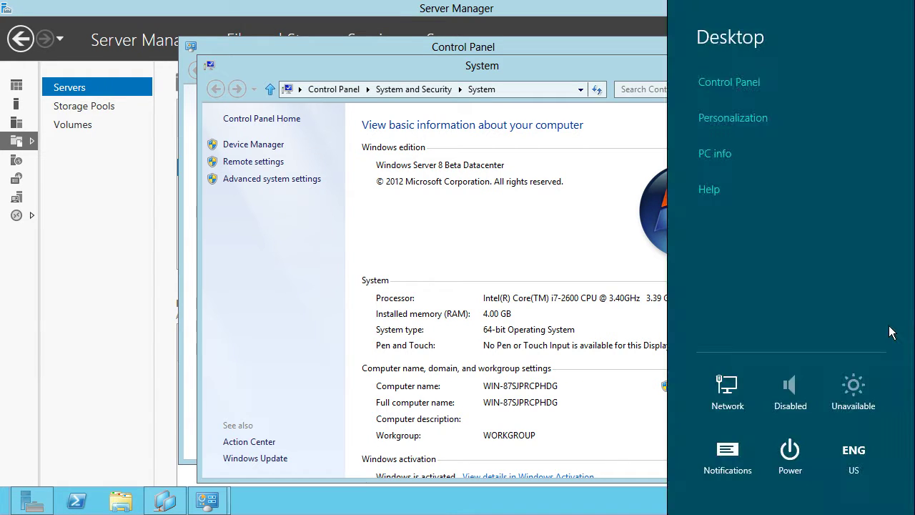
left_click(709, 189)
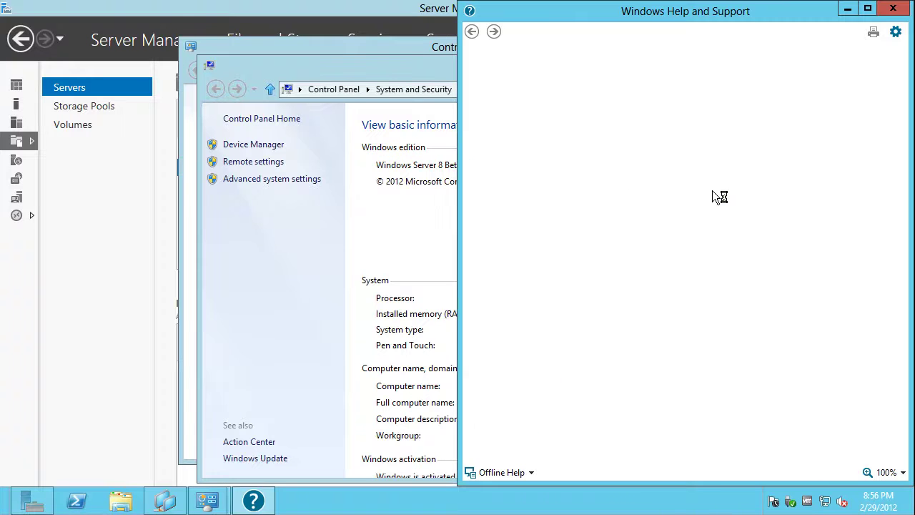
type("ter")
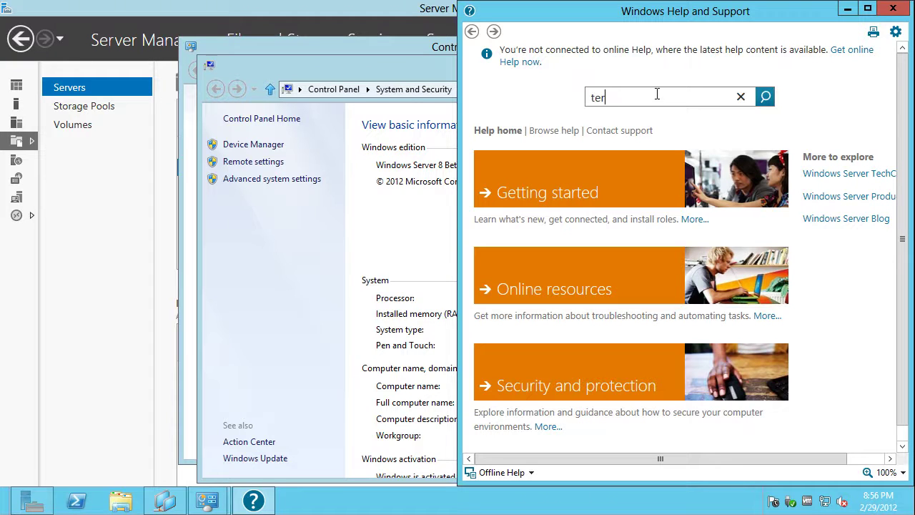
type("minal services manager")
key("Return")
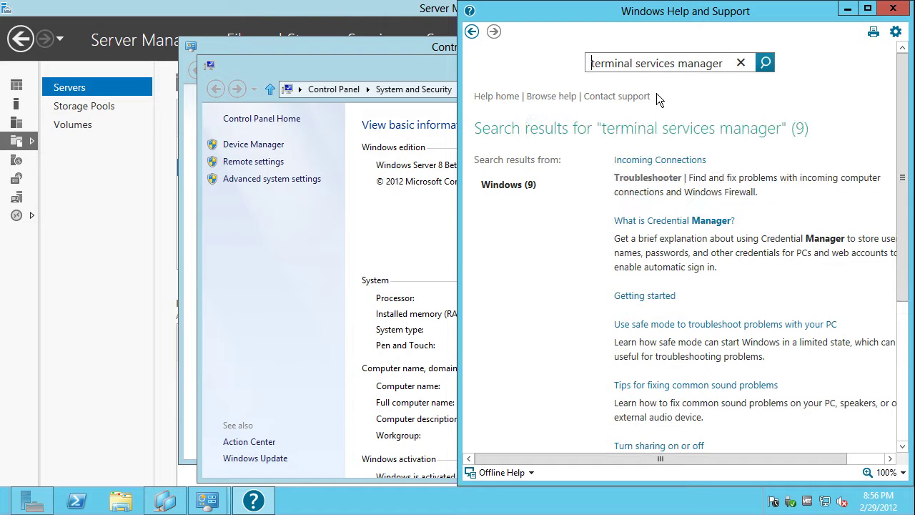
left_click_drag(904, 177, 910, 365)
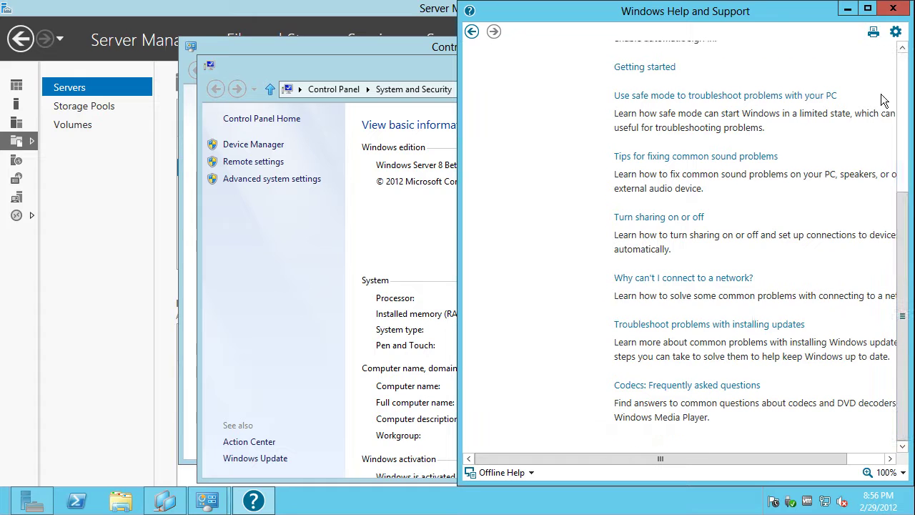
left_click(848, 9)
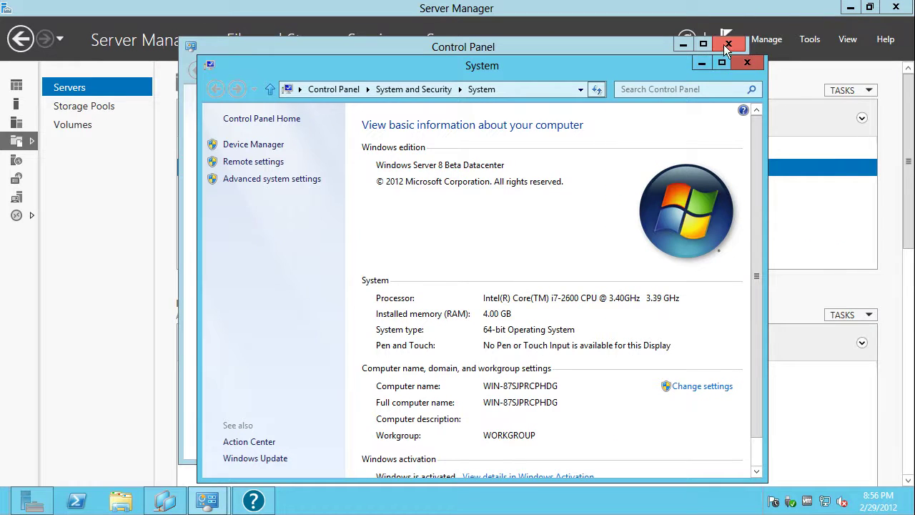
Close Control Panel, minimize Server Manager and move the System window aside
left_click(688, 42)
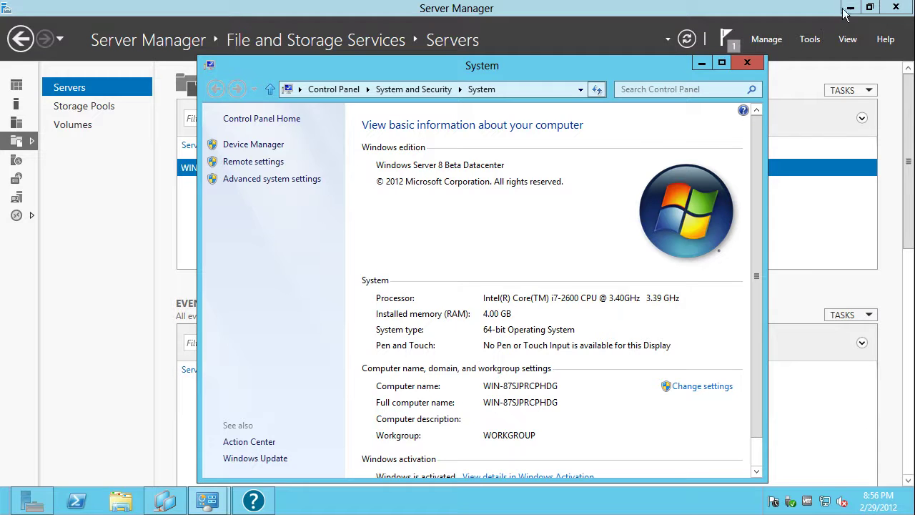
left_click(849, 7)
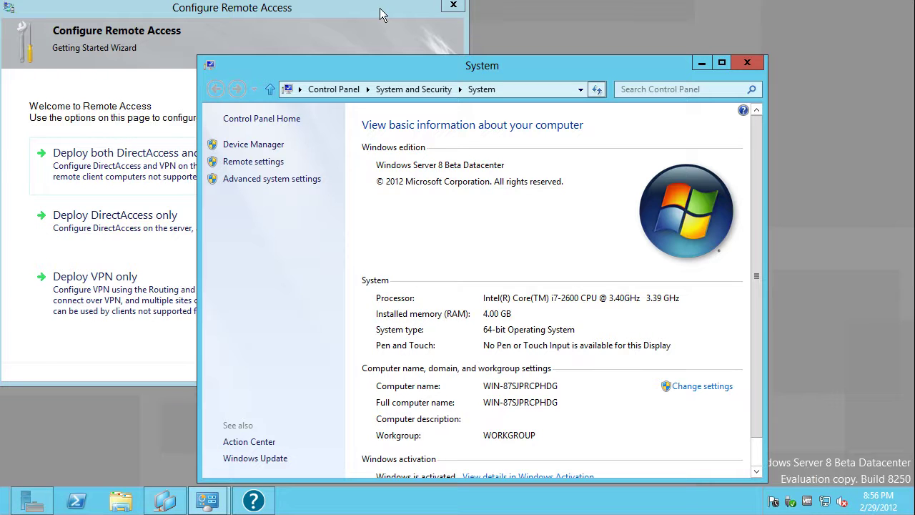
left_click(379, 13)
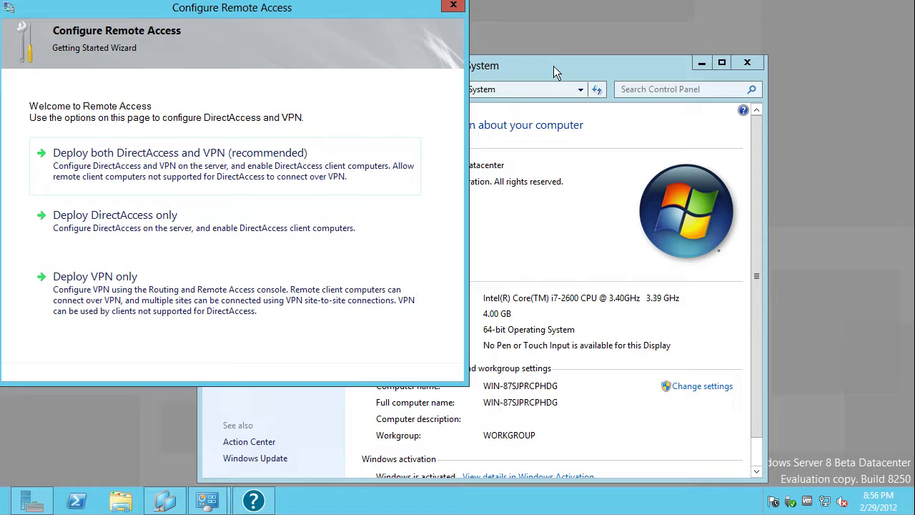
left_click_drag(553, 65, 675, 32)
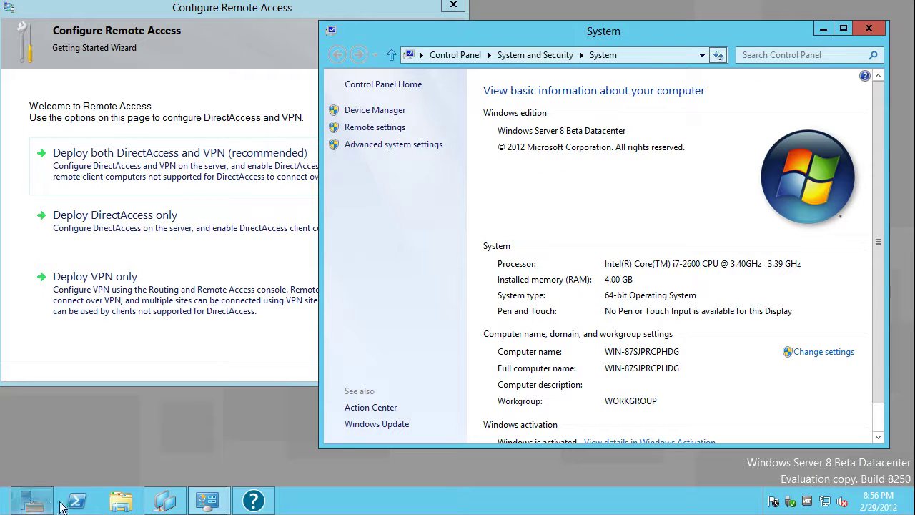
Run winver to confirm Windows Version 6.2, Build 8250, then close About Windows
mouse_move(913, 512)
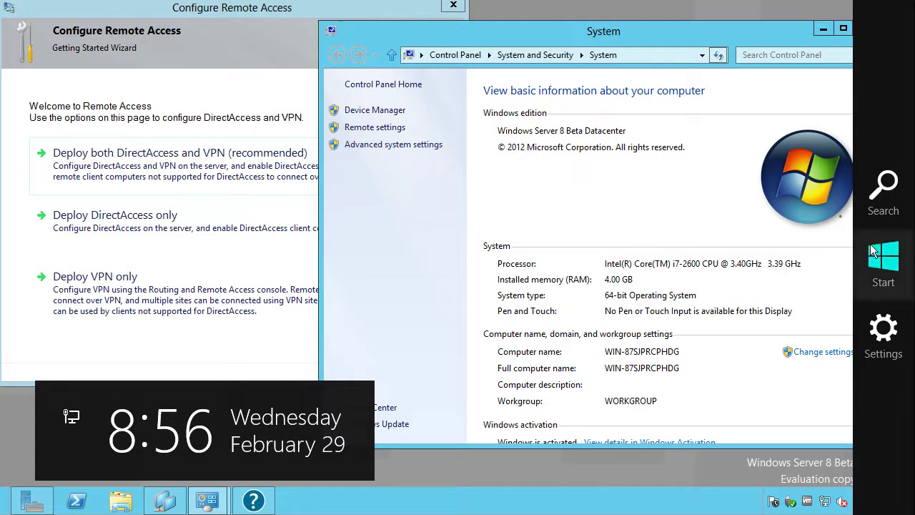
left_click(876, 196)
type("winver.exe")
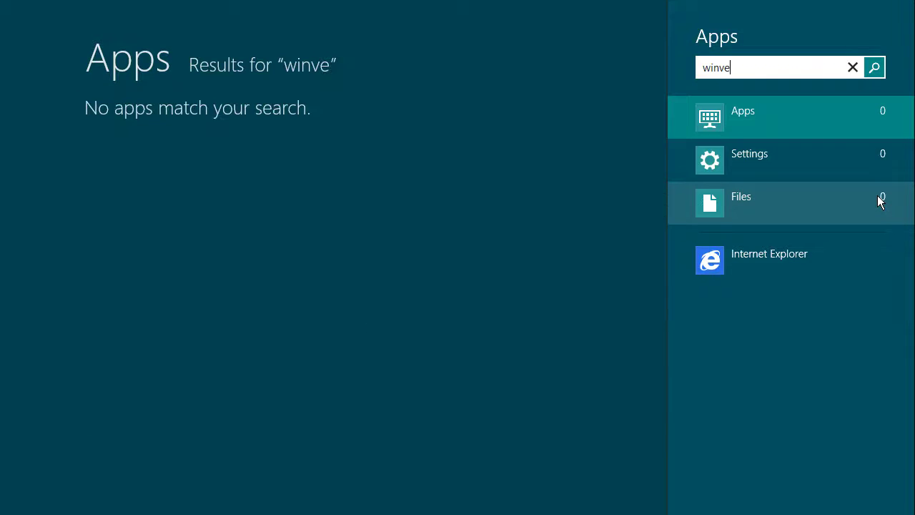
key("BackSpace")
key("BackSpace")
key("BackSpace")
key("BackSpace")
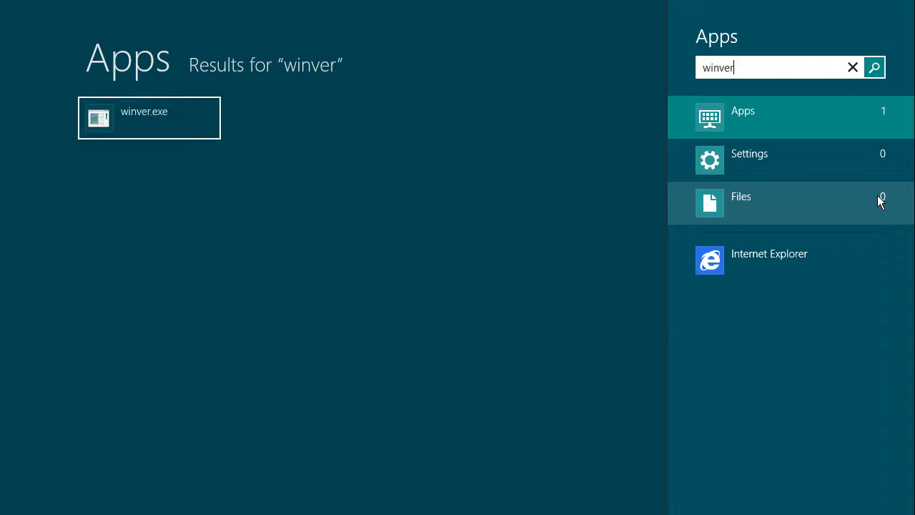
key("Return")
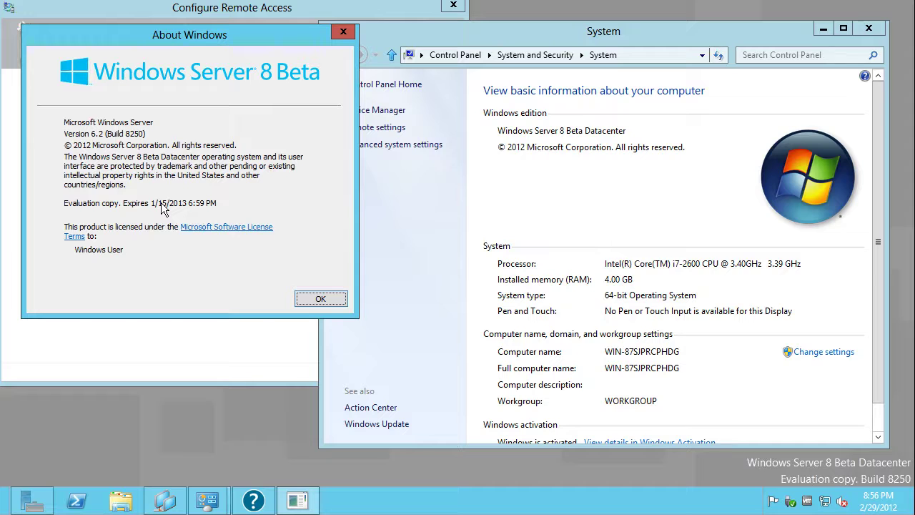
left_click(313, 299)
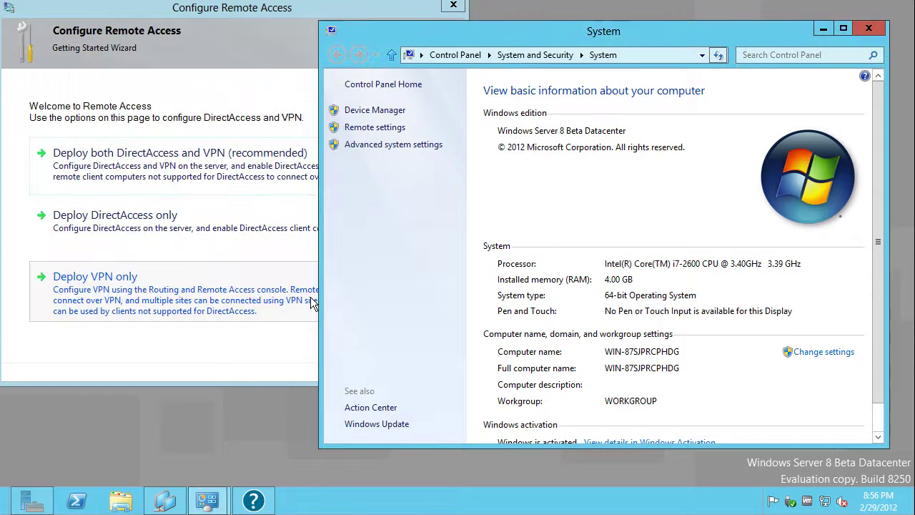
In the centred Remote Access wizard, choose to deploy DirectAccess only
left_click(823, 30)
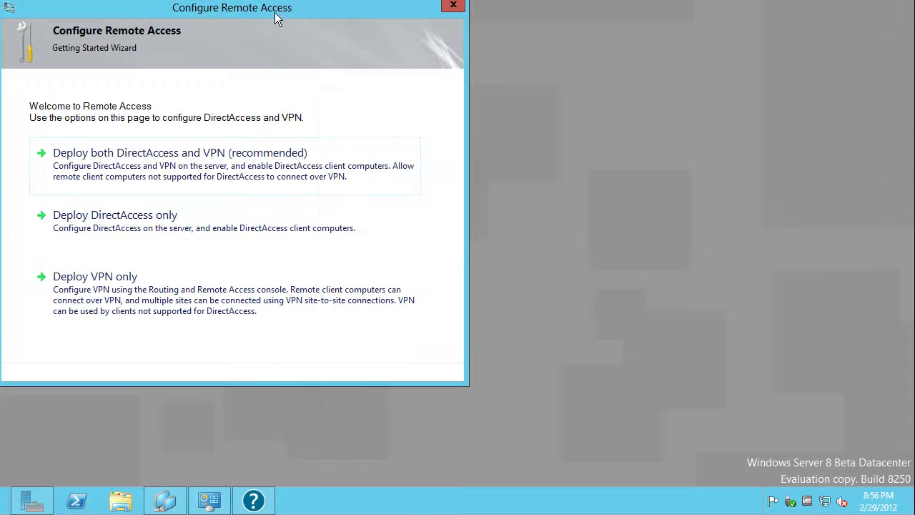
left_click_drag(275, 12, 415, 38)
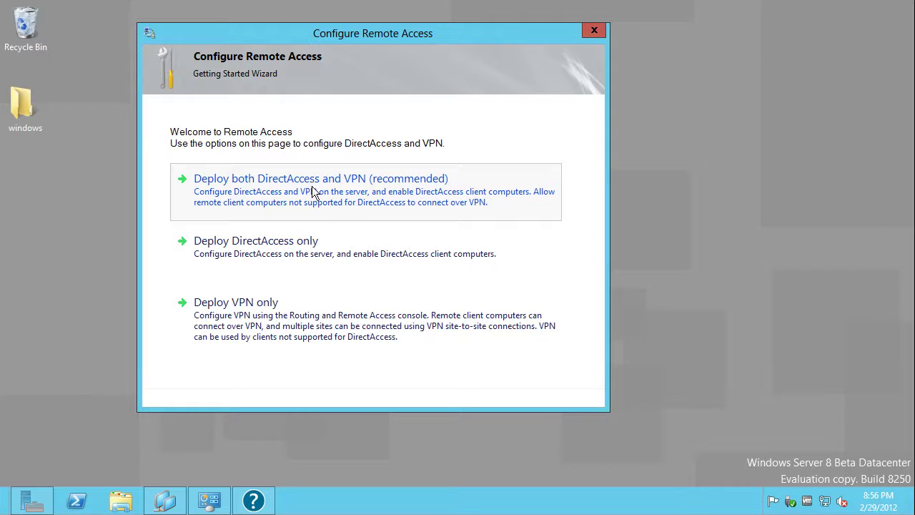
left_click(306, 259)
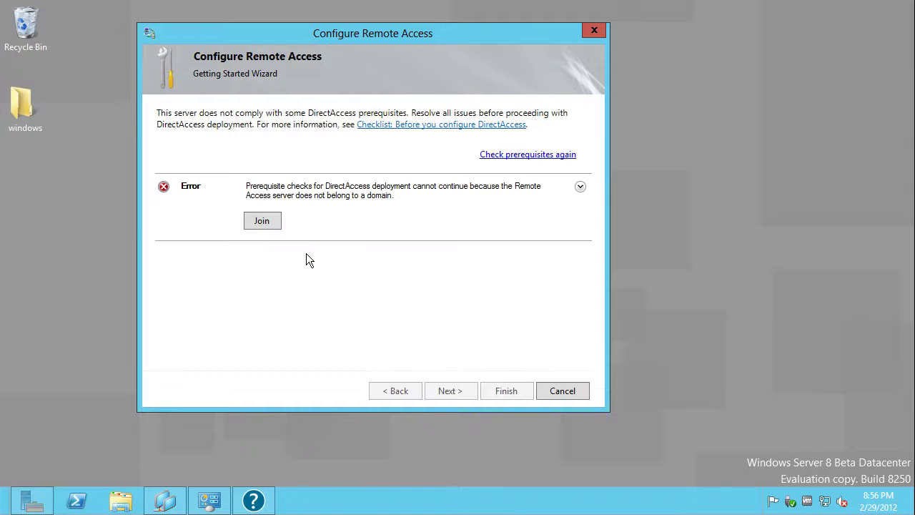
Set the server's membership as a home computer and acknowledge the restart notice
left_click(267, 223)
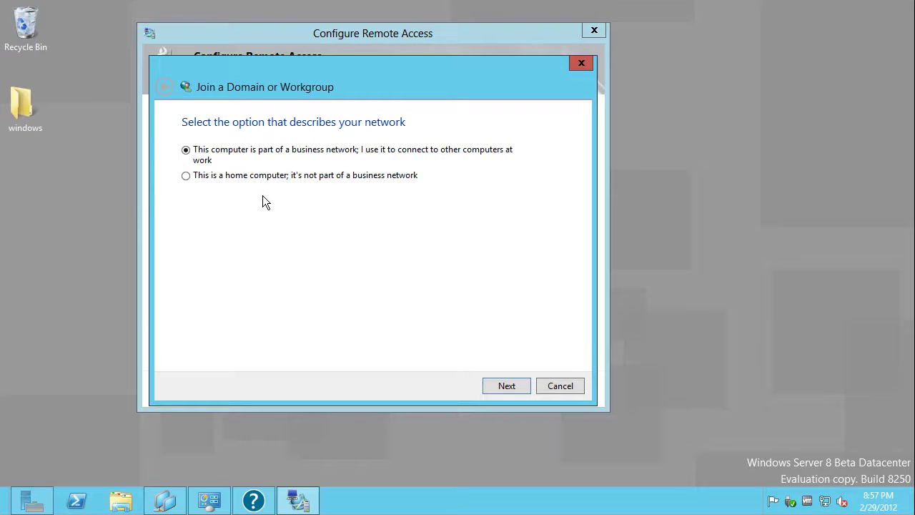
left_click(259, 176)
left_click(504, 390)
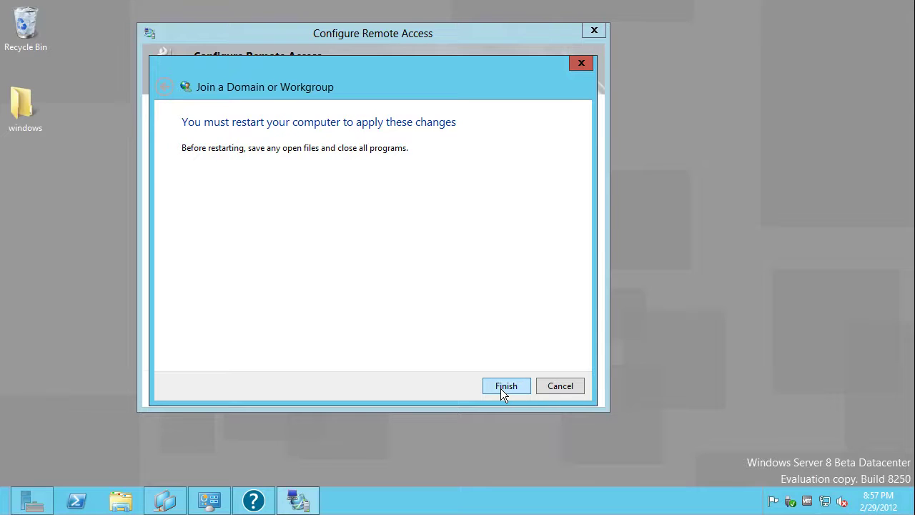
left_click(505, 386)
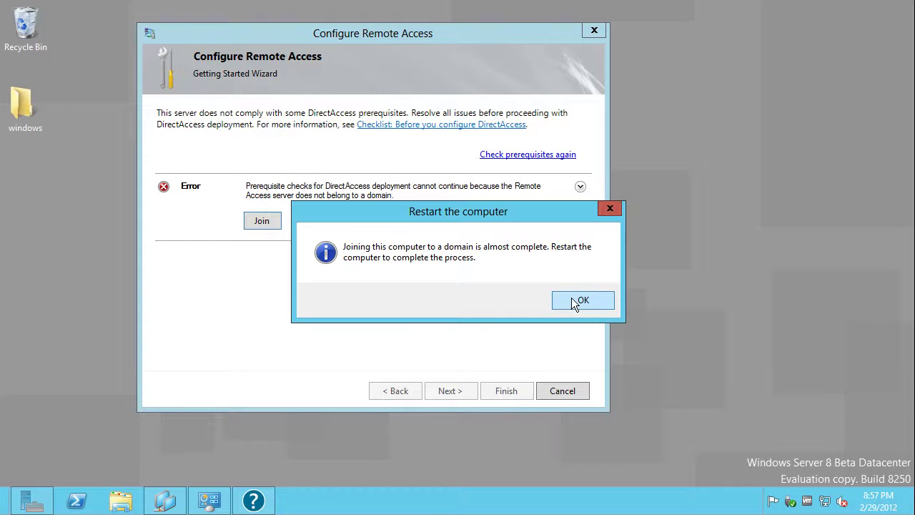
left_click(571, 298)
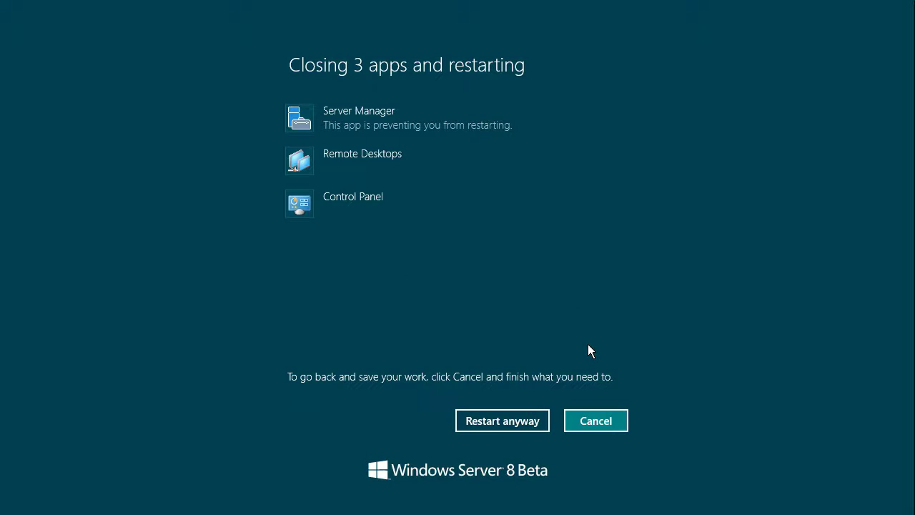
Restart the server anyway and sign back in as Administrator with the account password
left_click(478, 420)
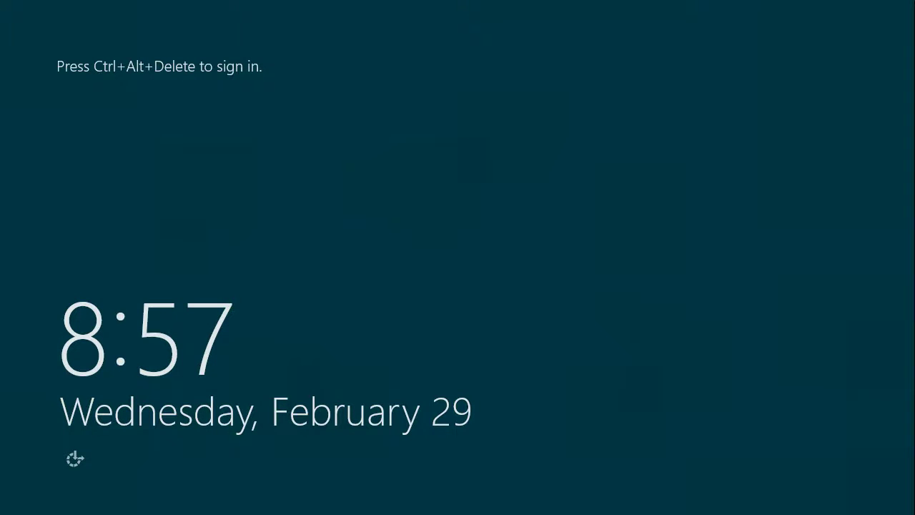
key("ctrl+alt+Delete")
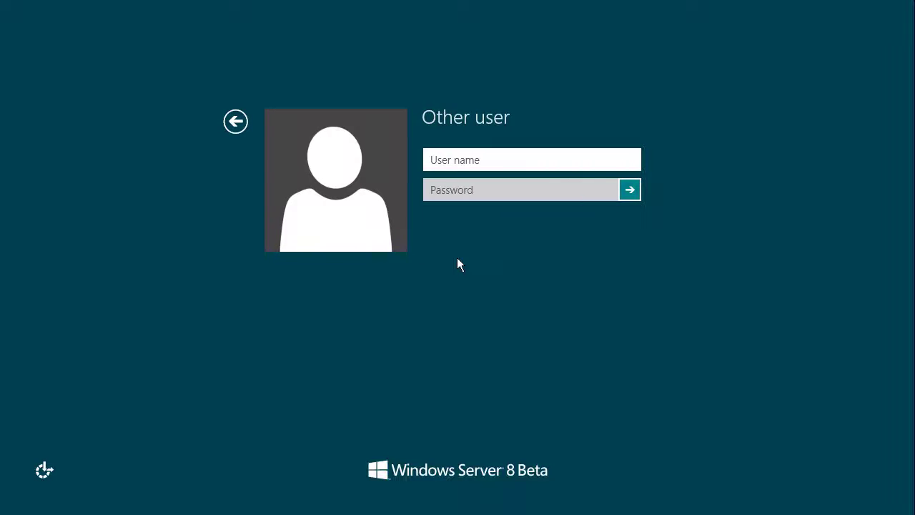
type("Administrator")
key("Tab")
type("Pas")
key("BackSpace")
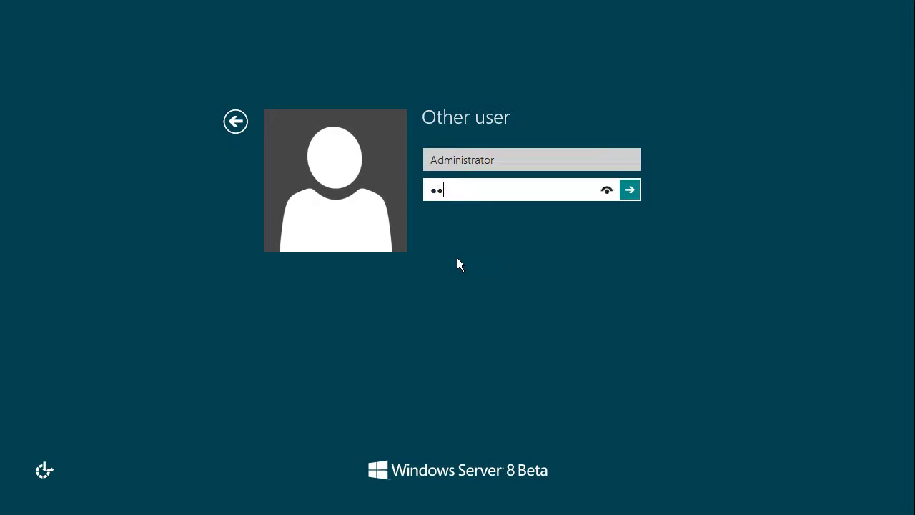
key("BackSpace")
key("BackSpace")
type("Passw0rd")
key("Return")
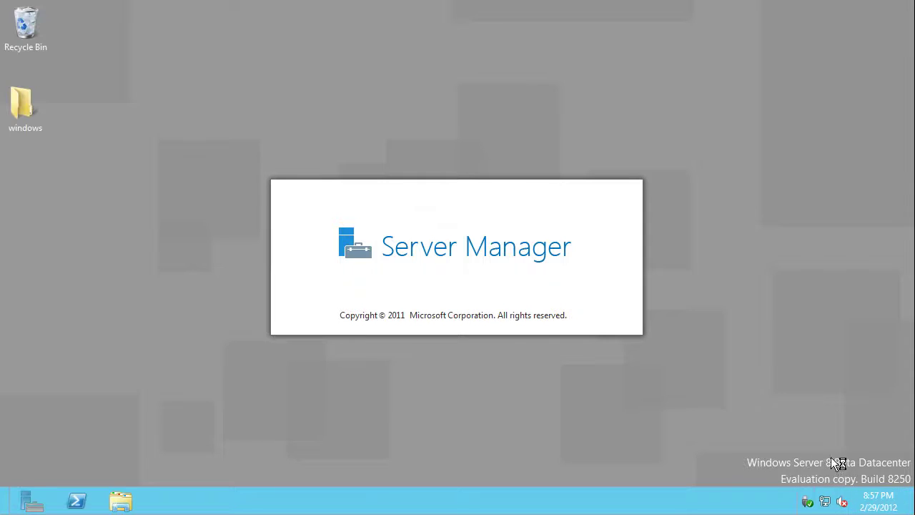
Try searching tsconfig.msc, then launch Remote Access Management from the Apps list
mouse_move(912, 7)
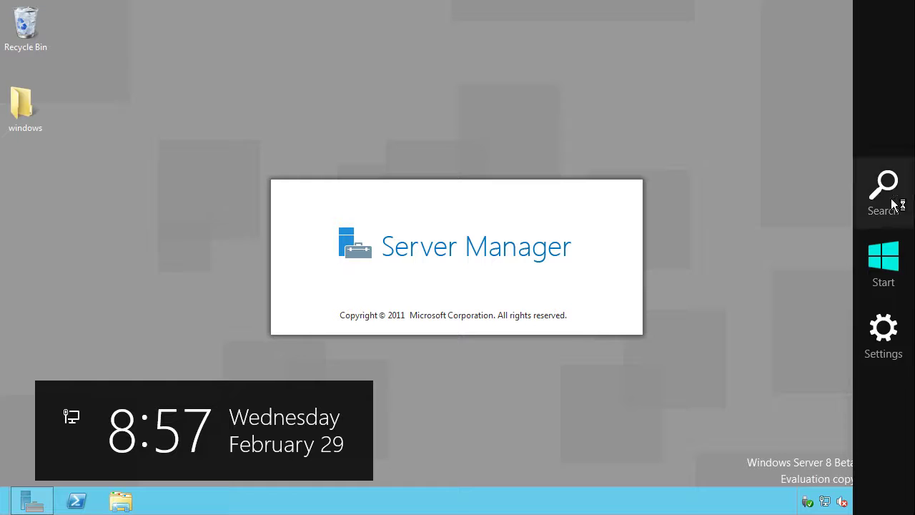
left_click(893, 202)
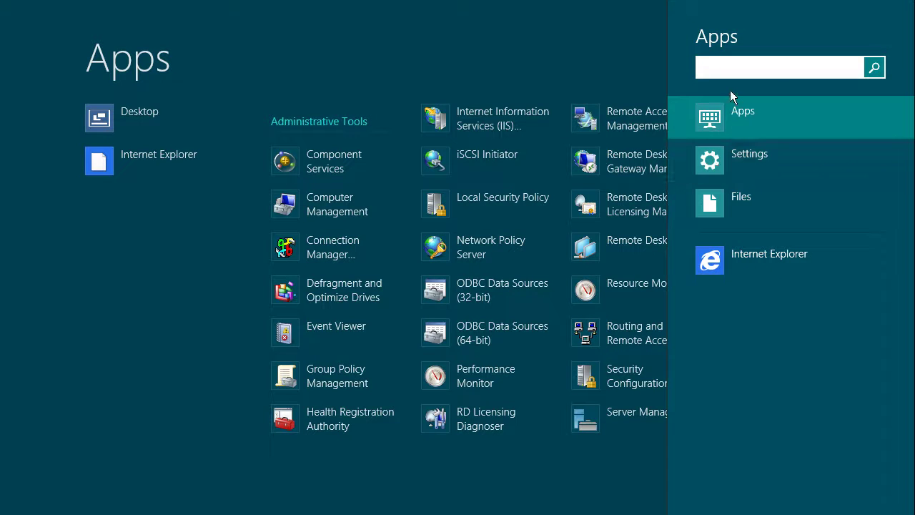
type("tsconfig.ms")
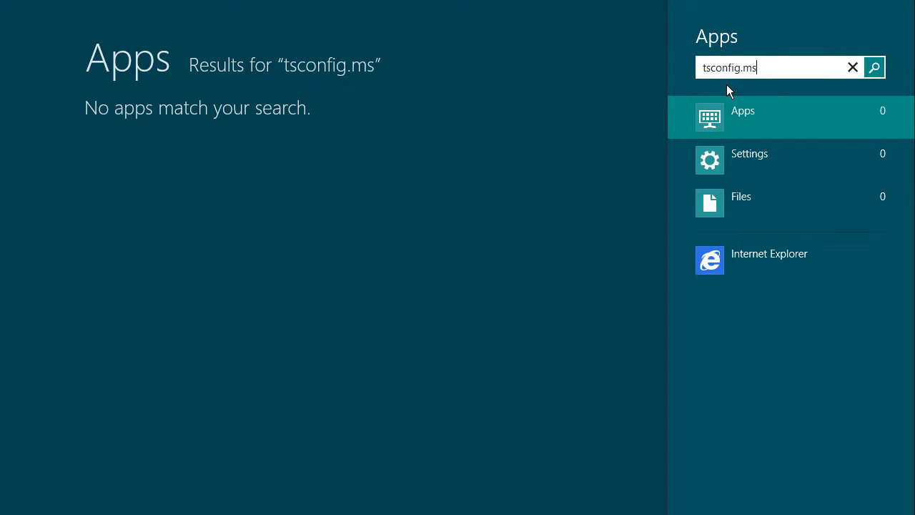
type("c")
key("Escape")
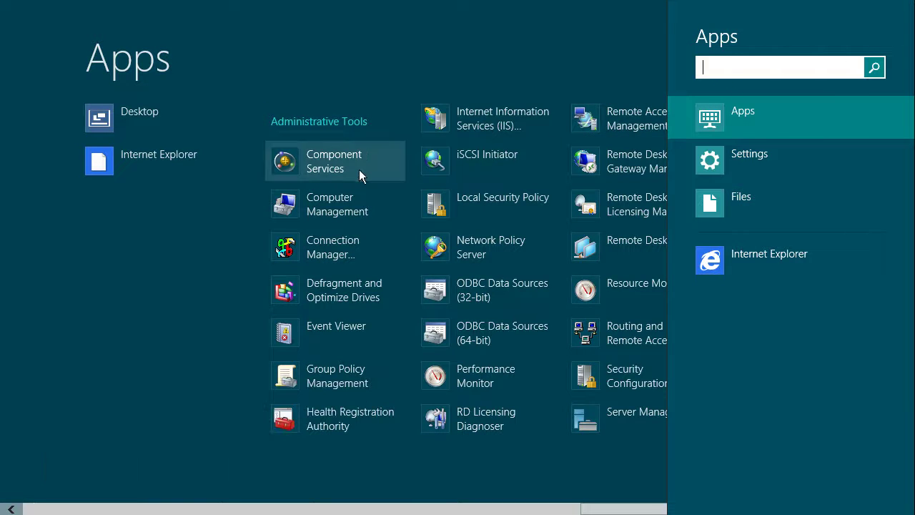
left_click(619, 512)
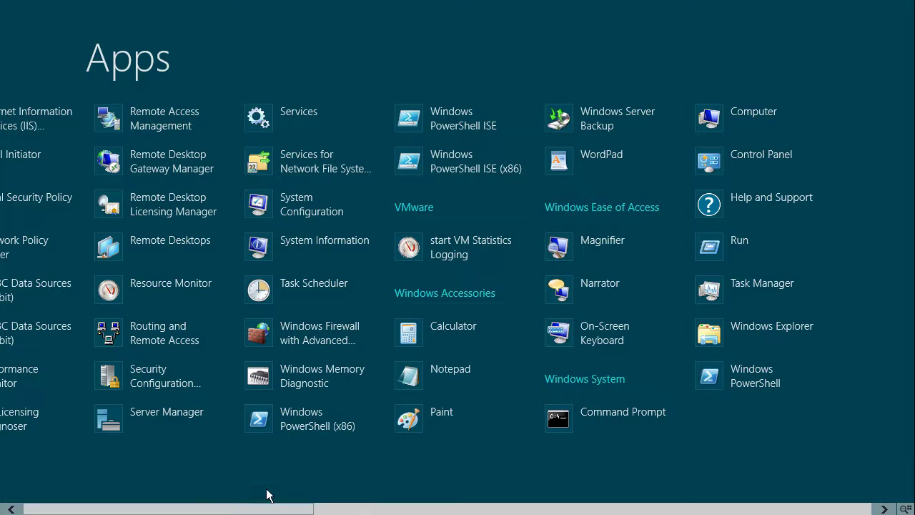
left_click(103, 508)
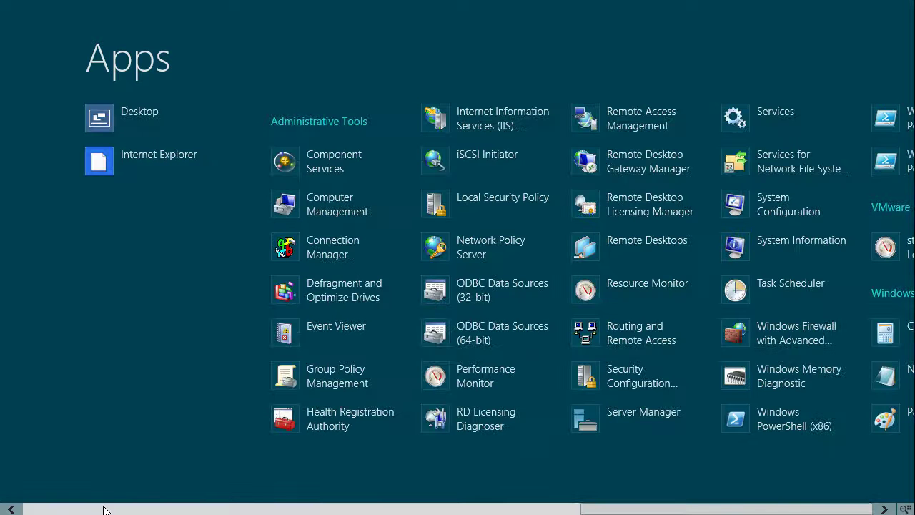
left_click_drag(208, 508, 413, 498)
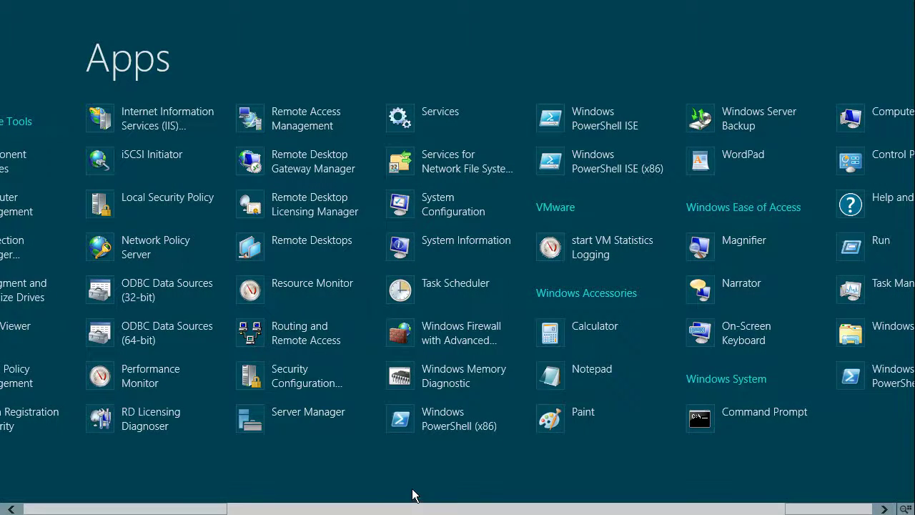
left_click(320, 120)
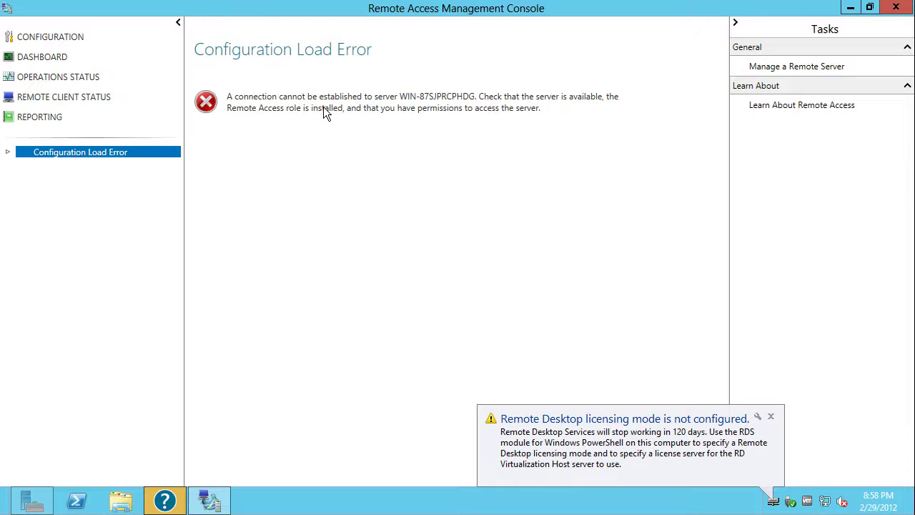
Dismiss the licensing notice, expand Configuration Load Error and toggle the navigation pane
left_click(771, 416)
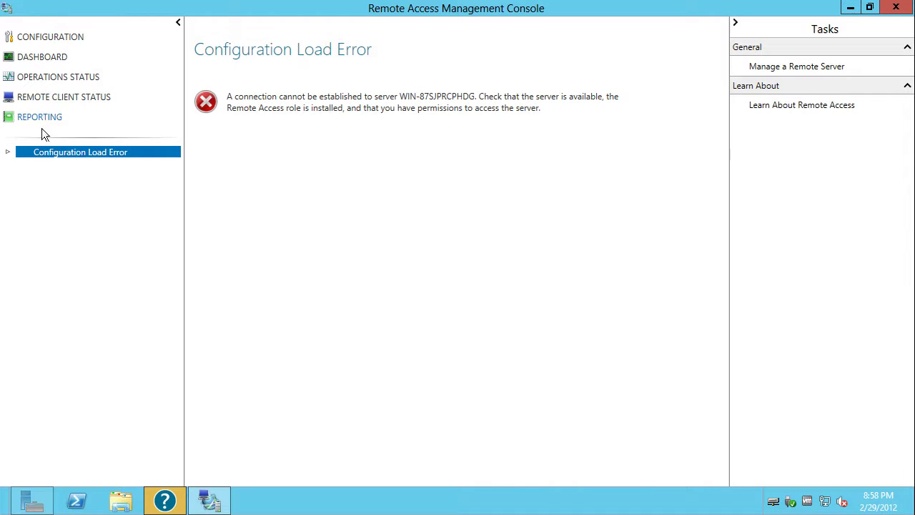
left_click(8, 151)
left_click(178, 23)
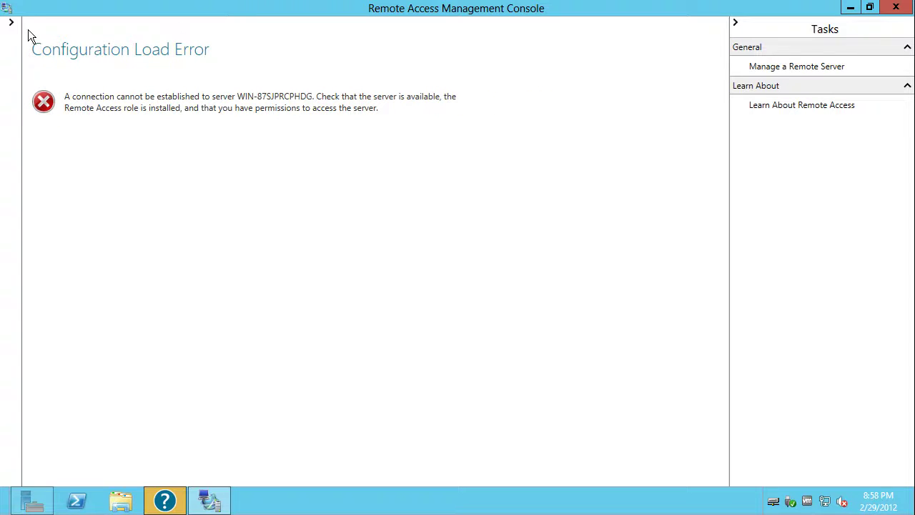
left_click(10, 22)
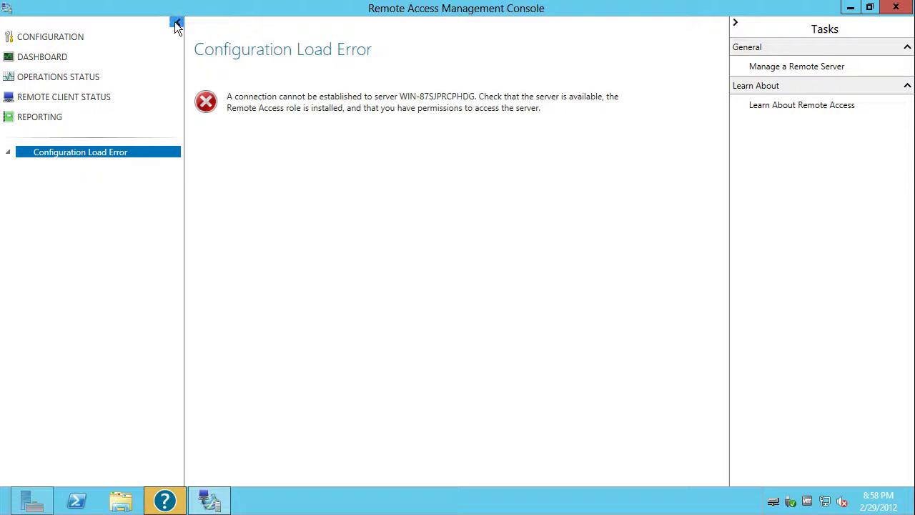
left_click(178, 23)
left_click(11, 22)
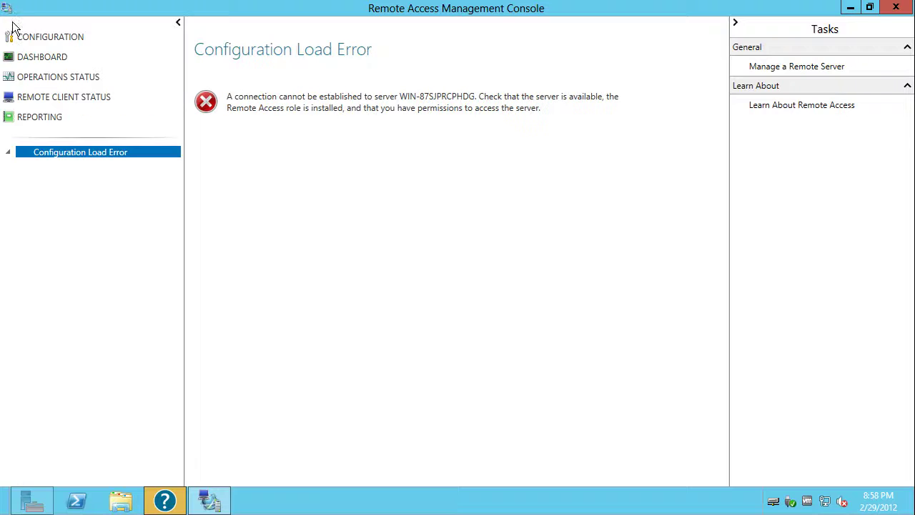
Toggle and slightly widen the Tasks pane, then close the console
left_click(740, 22)
left_click(903, 23)
left_click_drag(729, 198, 675, 191)
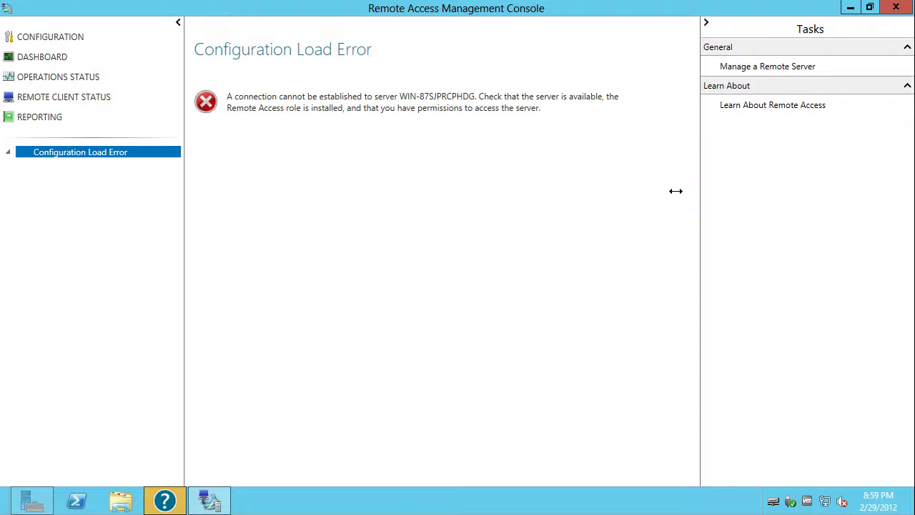
left_click(895, 8)
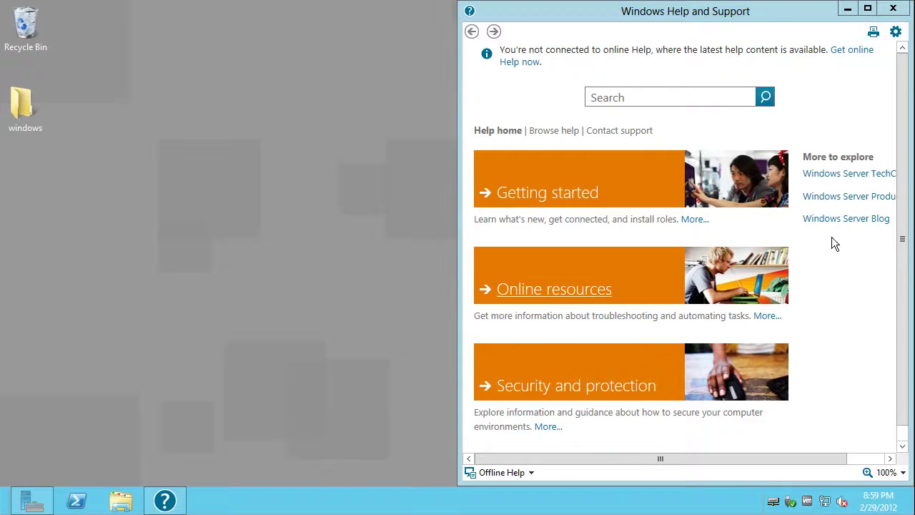
Bring Server Manager forward, check its flag notifications, and show File and Storage Services > Storage Pools
left_click_drag(903, 193, 874, 160)
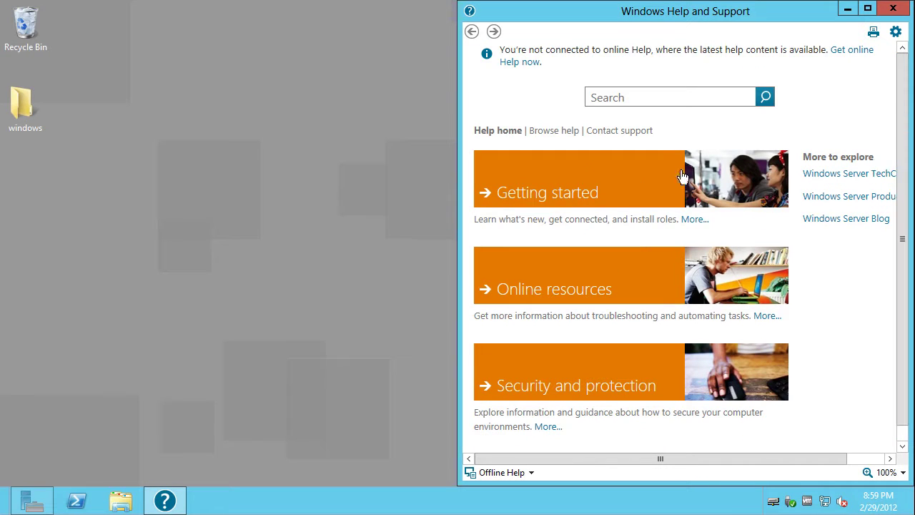
left_click(168, 190)
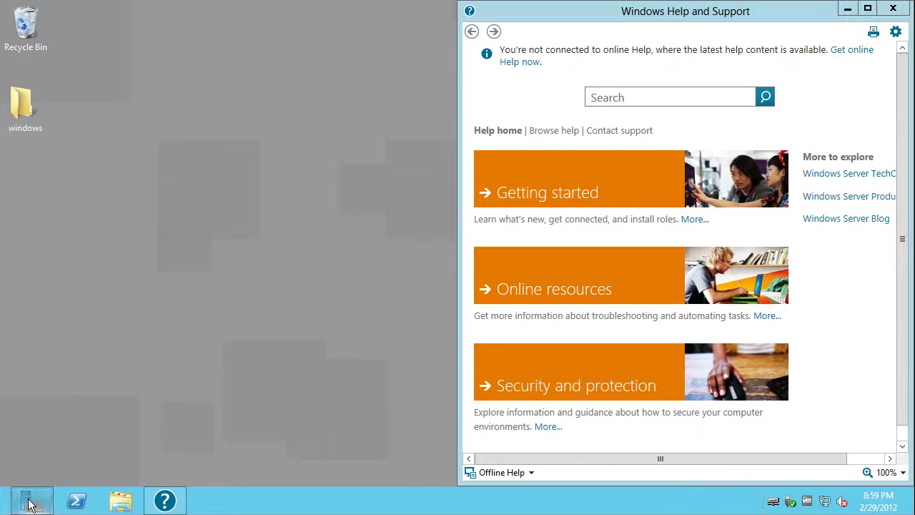
left_click(30, 502)
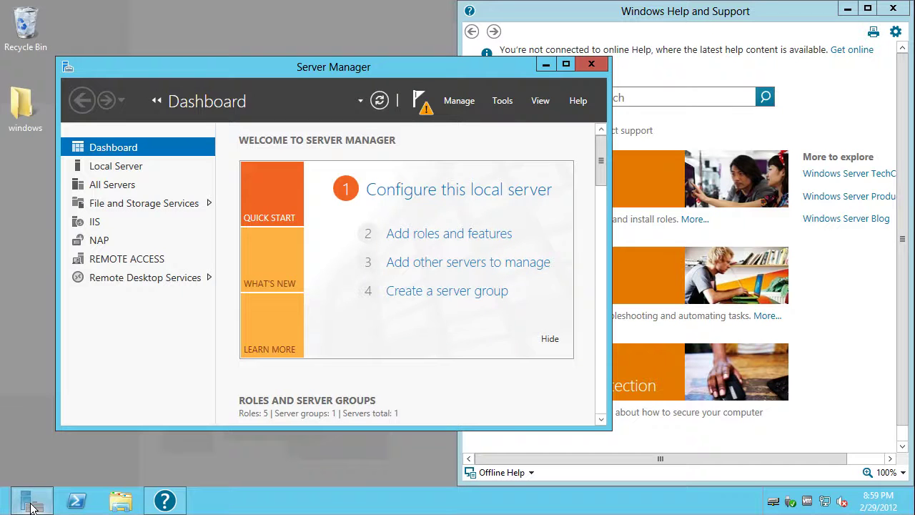
left_click(423, 106)
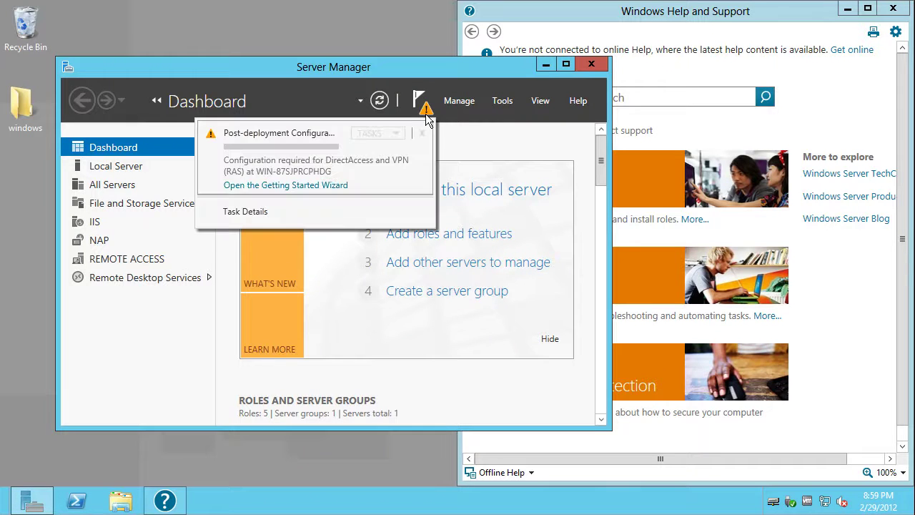
left_click(277, 185)
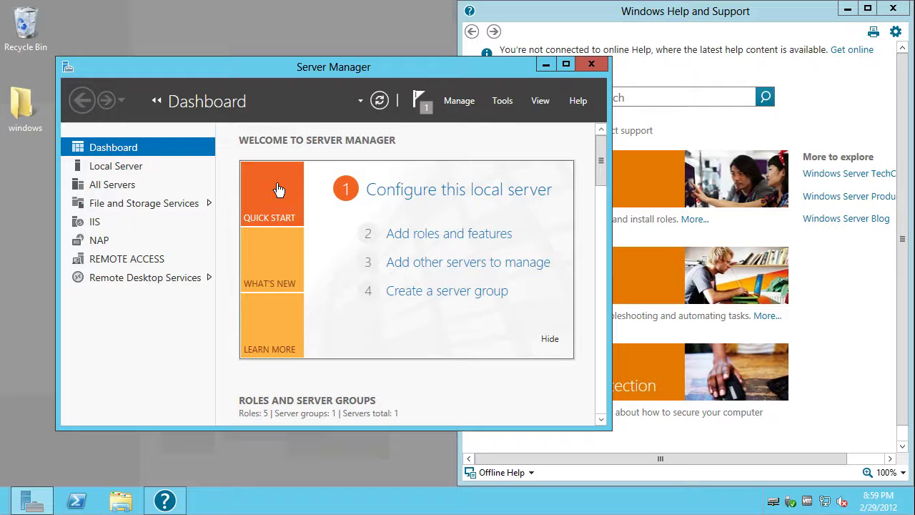
left_click(104, 204)
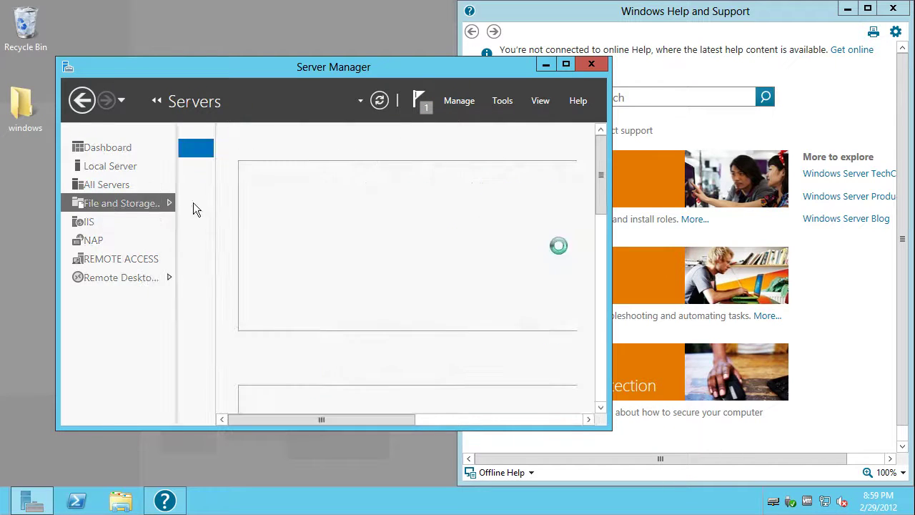
left_click(146, 170)
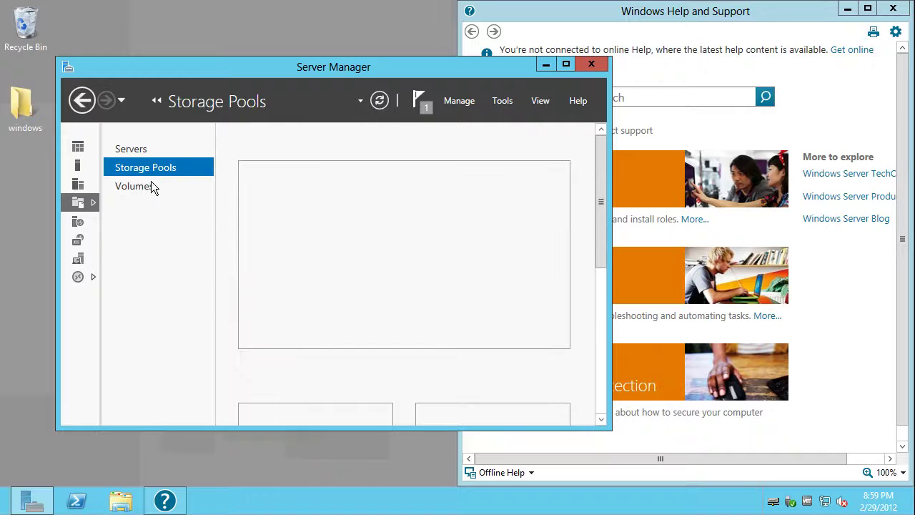
Maximize Server Manager, launch the New Storage Pool Wizard and advance past Before You Begin
left_click(565, 63)
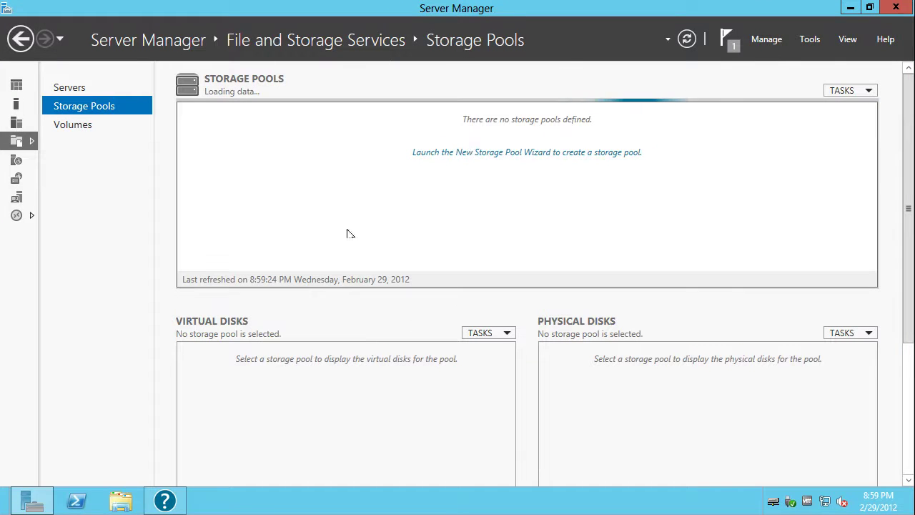
left_click(531, 153)
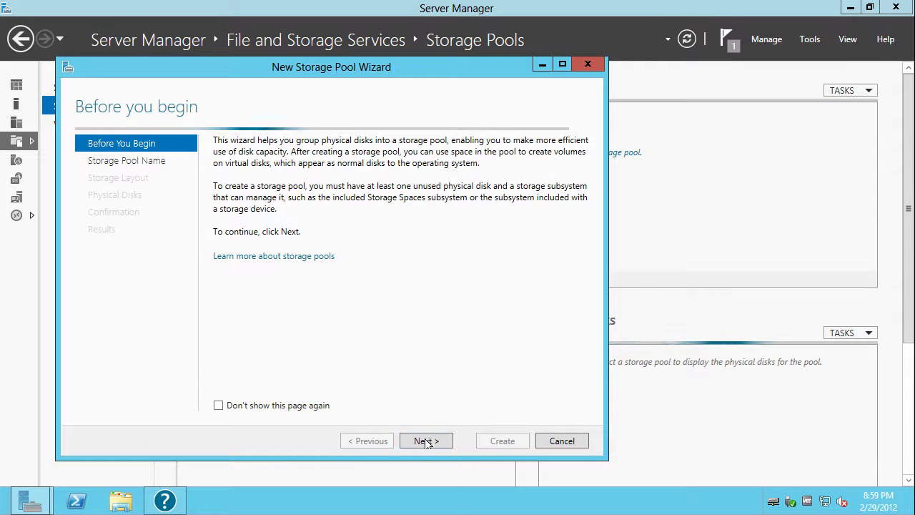
left_click(421, 442)
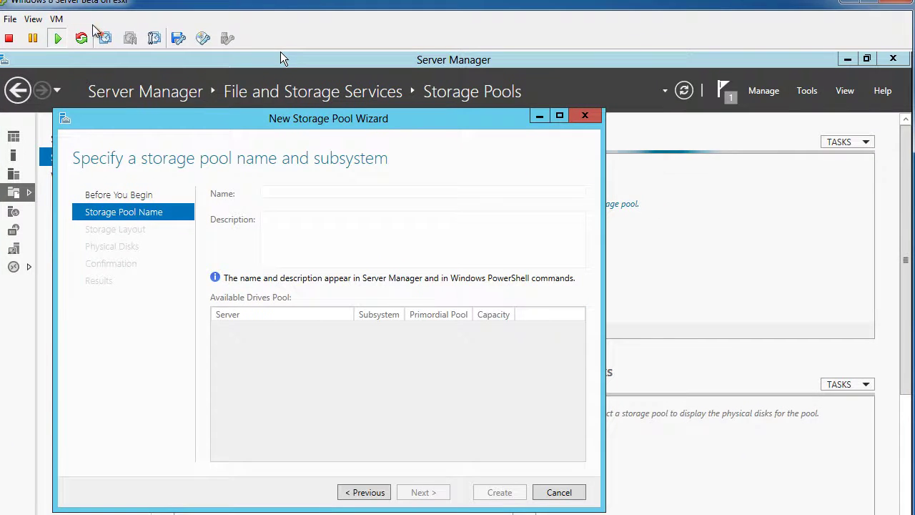
In the VM's Edit Settings, start adding a Hard Disk as a new virtual disk
left_click(57, 19)
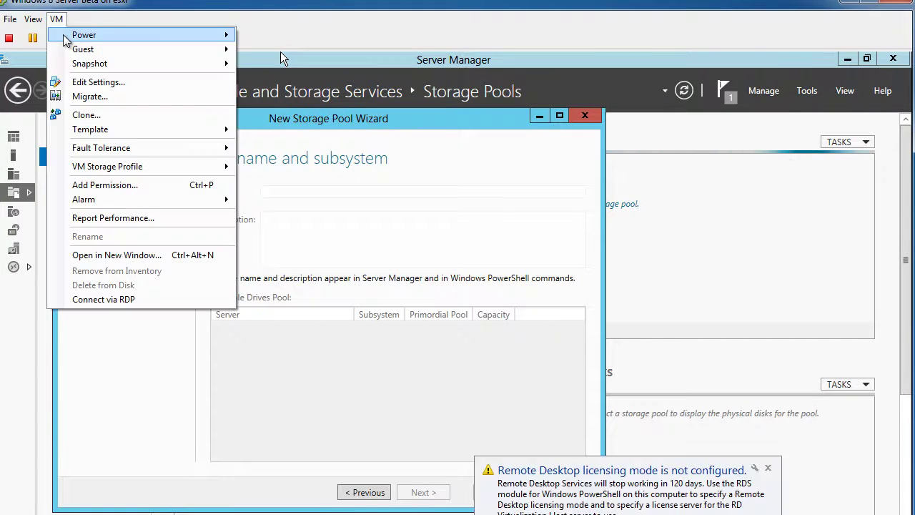
left_click(80, 82)
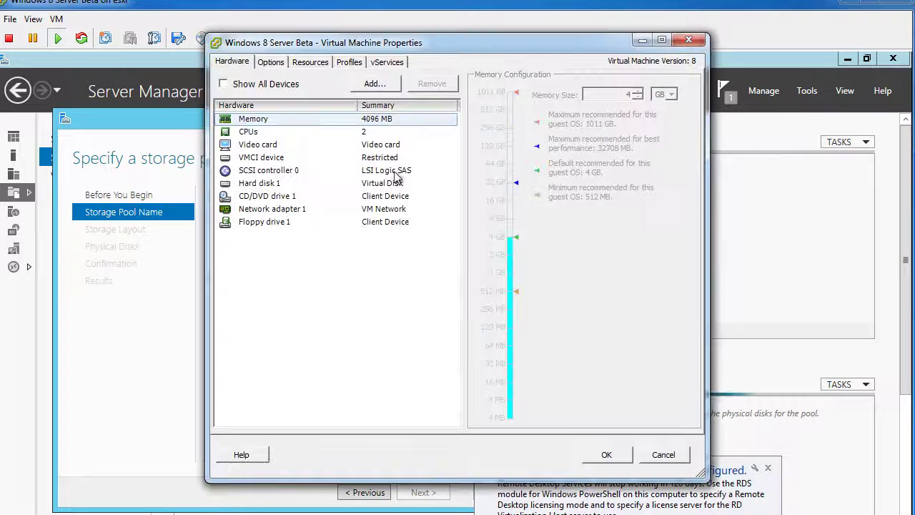
left_click(372, 86)
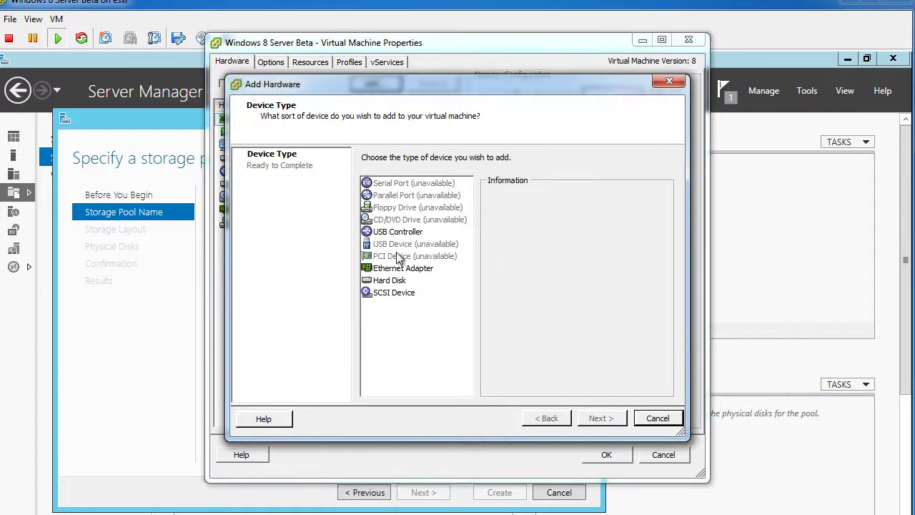
left_click(380, 283)
left_click(591, 420)
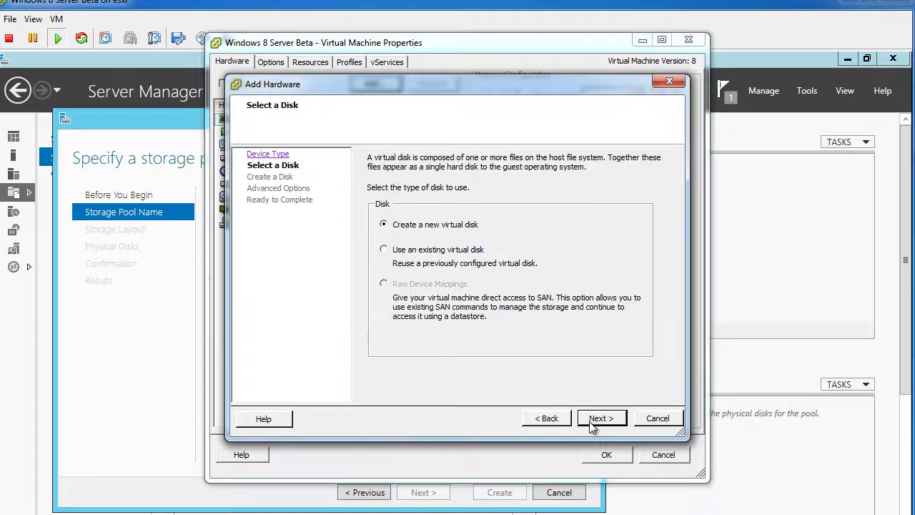
left_click(606, 419)
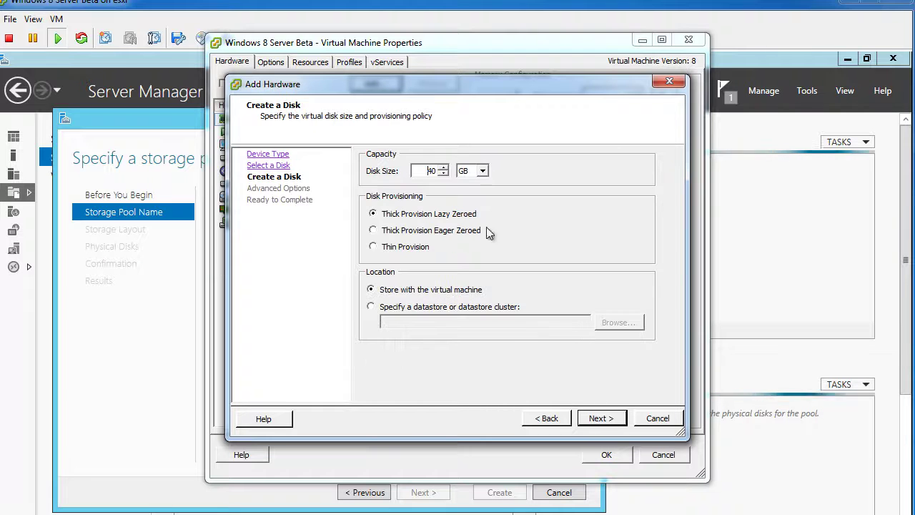
Make the disk 40 GB with Thin Provision, accept the warning, and finish adding it
double_click(429, 170)
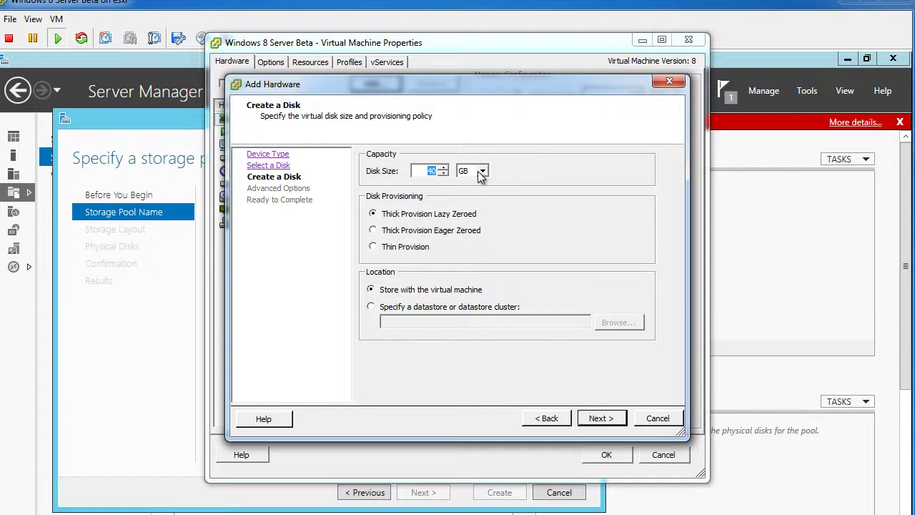
left_click(393, 250)
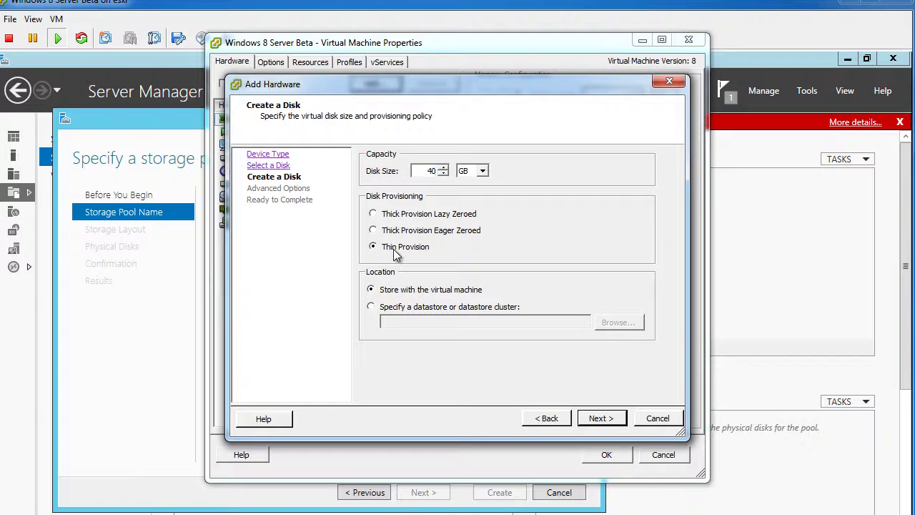
left_click(593, 420)
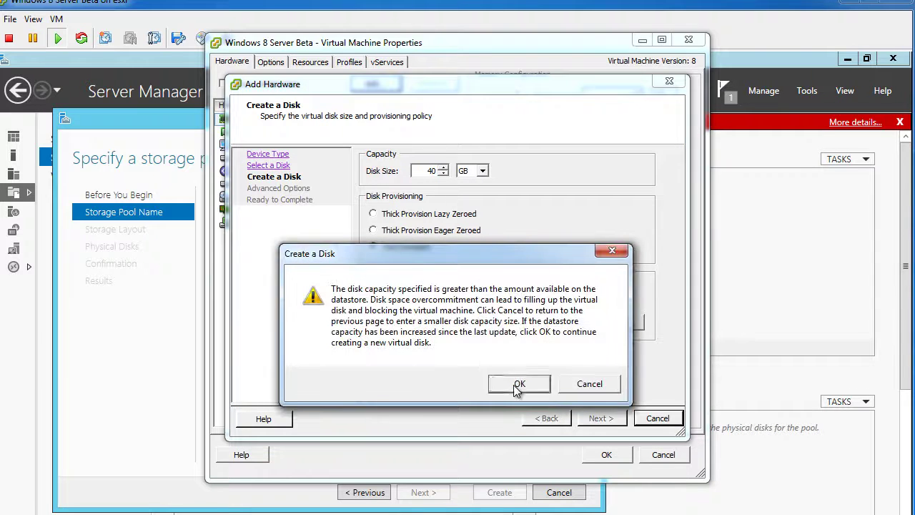
left_click(513, 385)
left_click(602, 420)
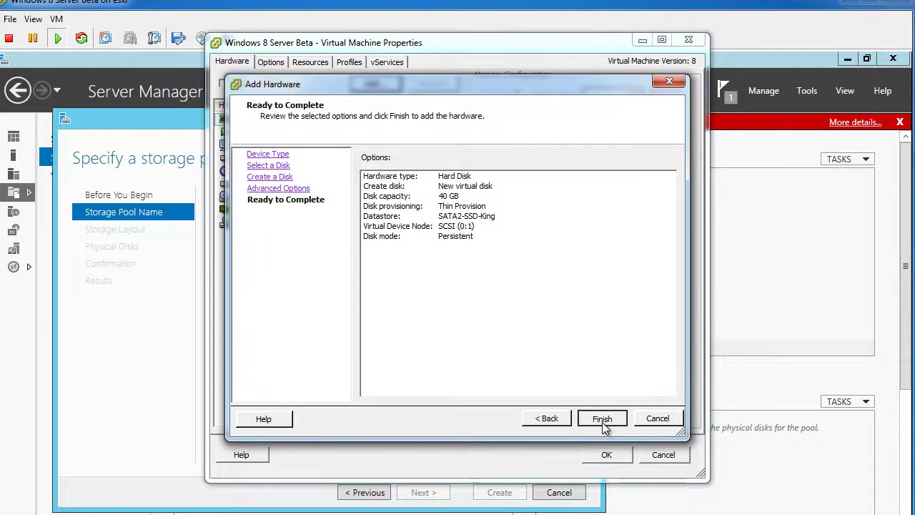
left_click(601, 420)
left_click(606, 454)
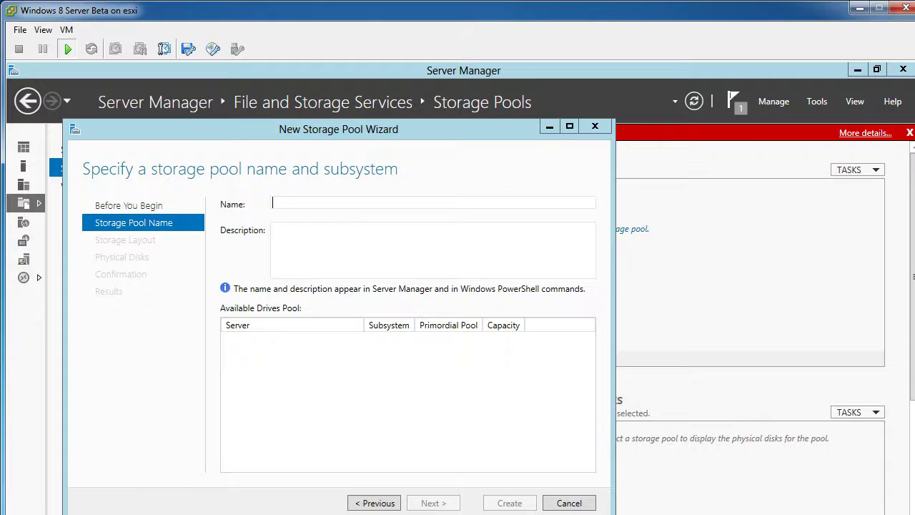
Check Computer's options in Explorer, minimize it, and open Server Manager's Volumes page
key("super+e")
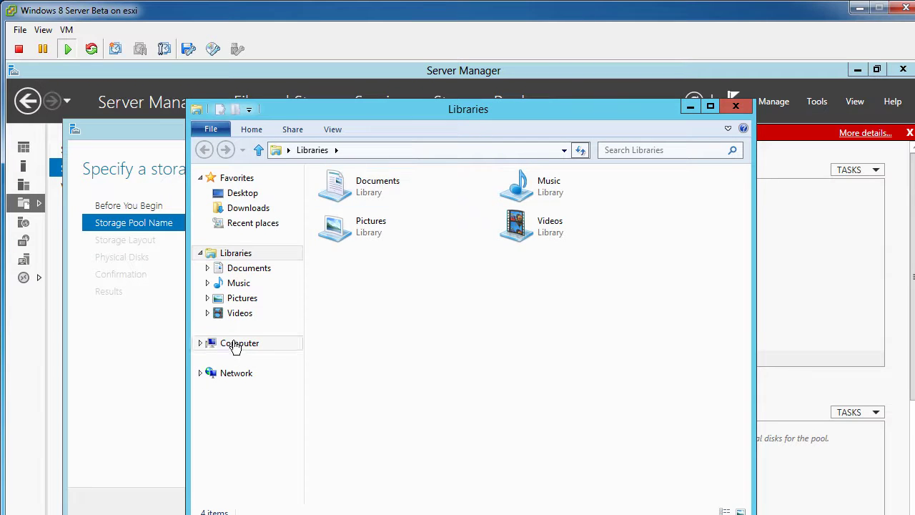
right_click(236, 343)
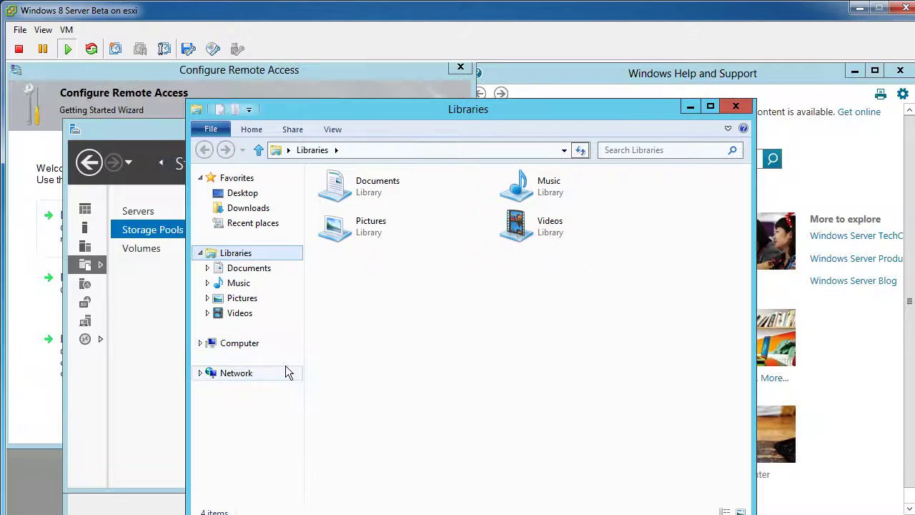
left_click(691, 106)
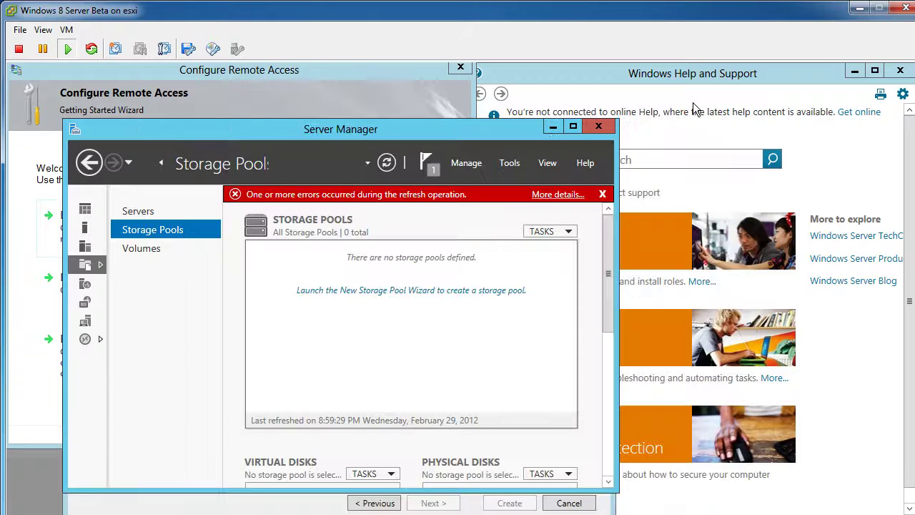
left_click(149, 248)
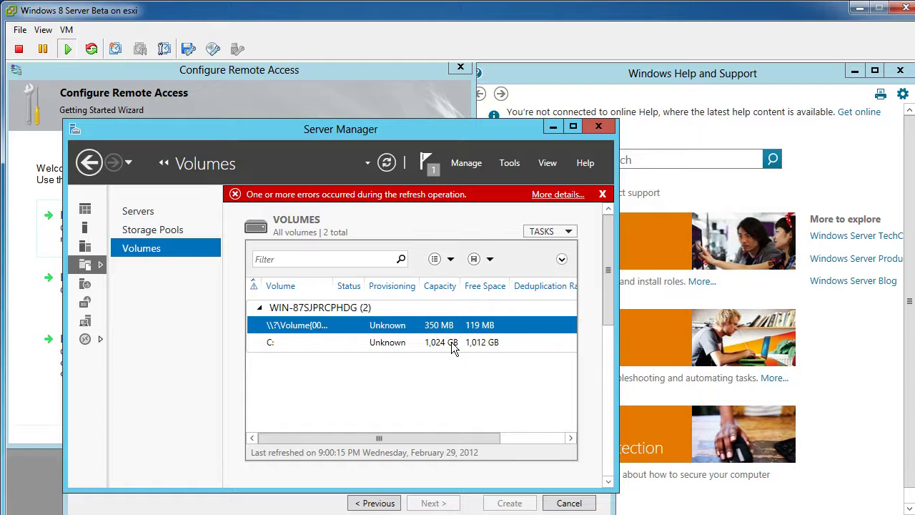
View the C: volume's properties and close them without changes
left_click(451, 343)
right_click(451, 342)
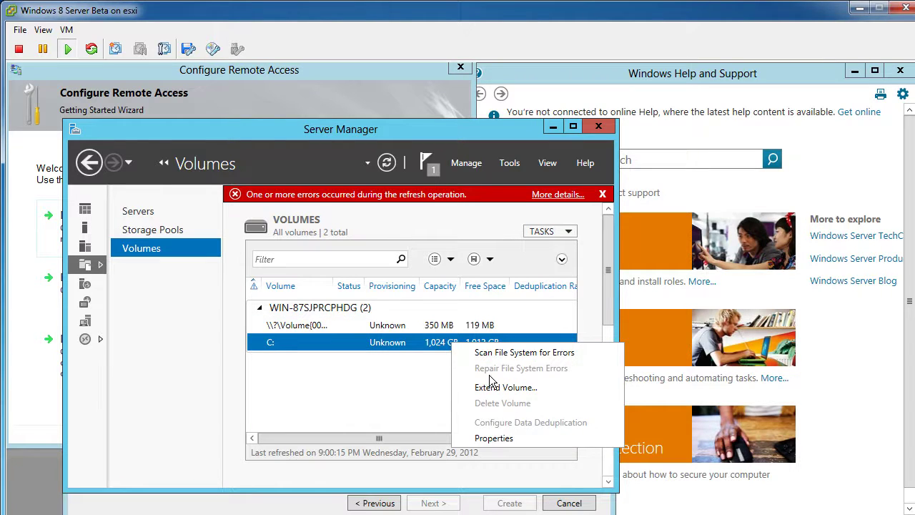
left_click(492, 439)
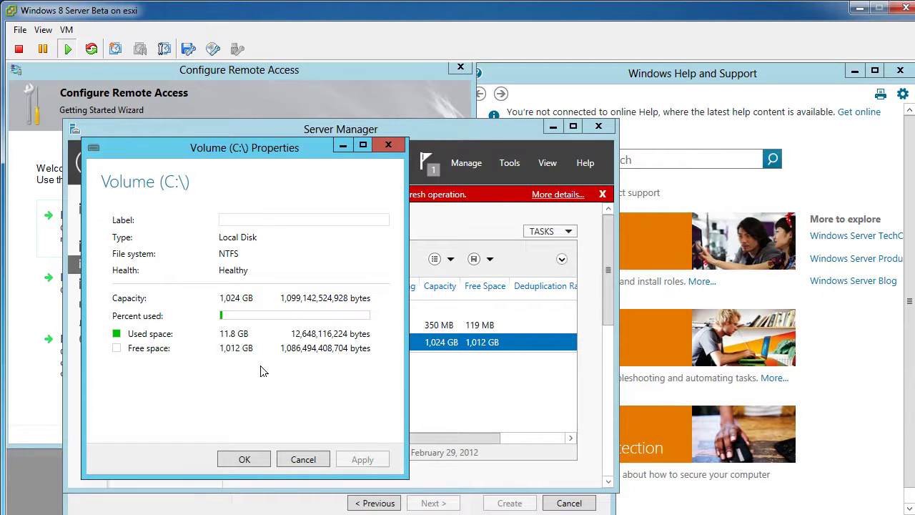
left_click(301, 460)
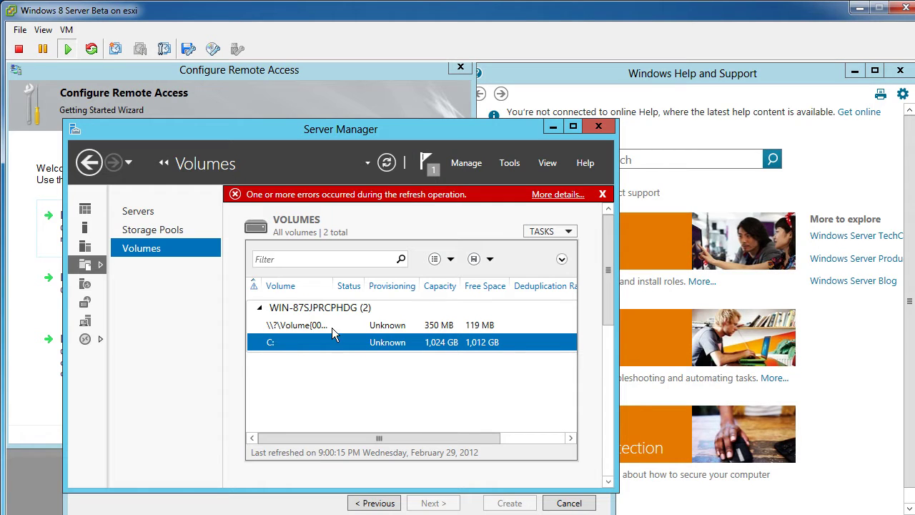
View the System Reserved volume's properties, then open details of the 10 storage errors
left_click(408, 323)
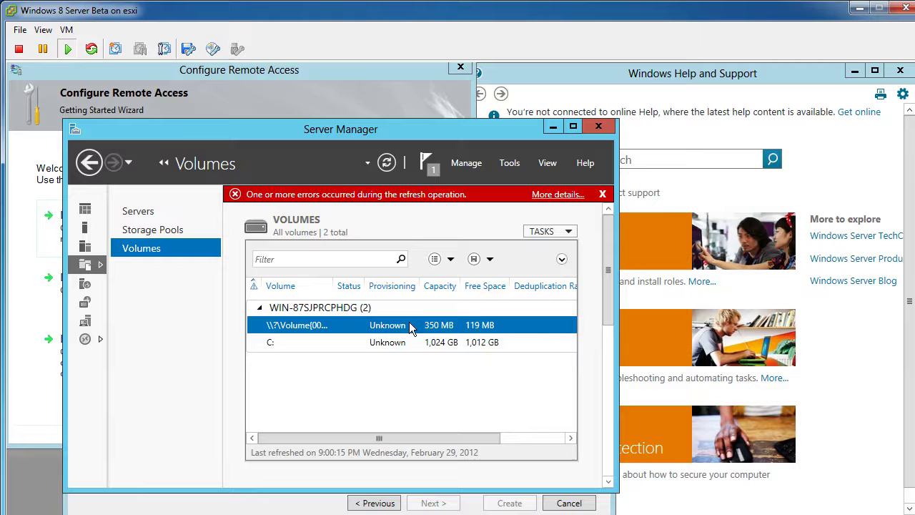
right_click(477, 323)
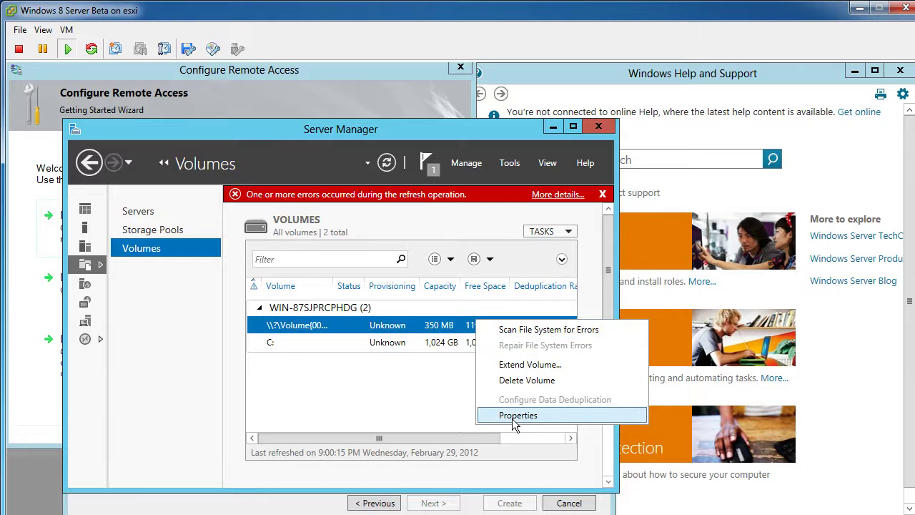
left_click(512, 416)
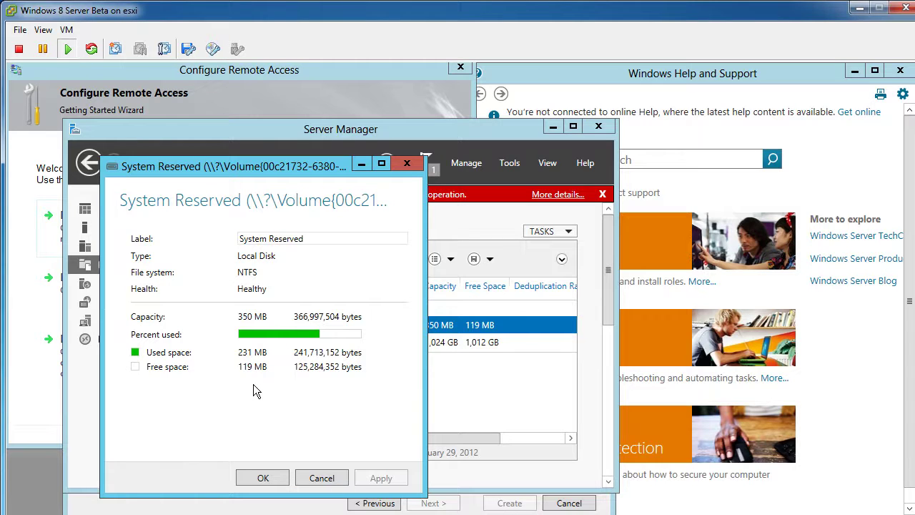
left_click(322, 477)
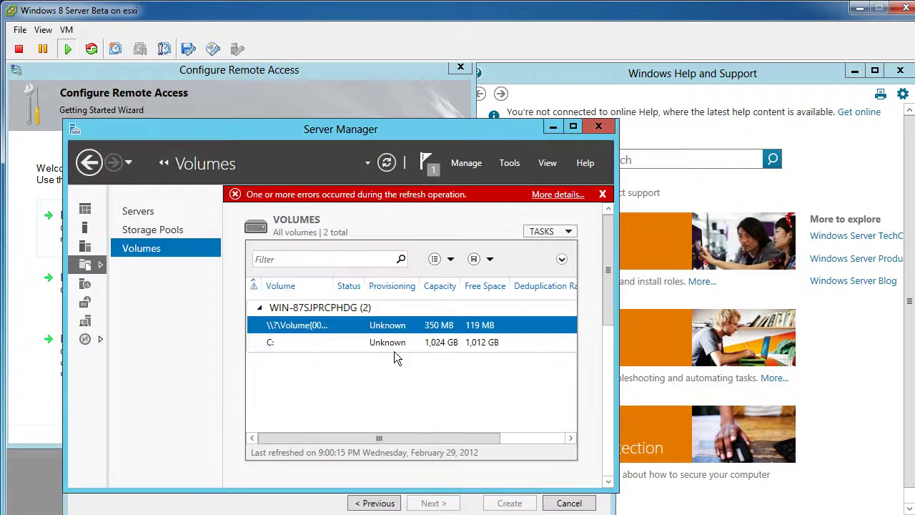
right_click(403, 331)
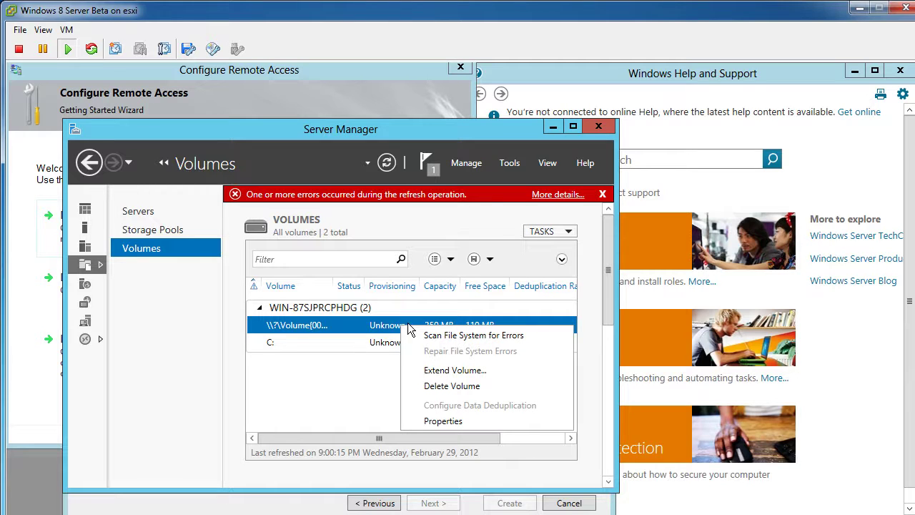
left_click(343, 400)
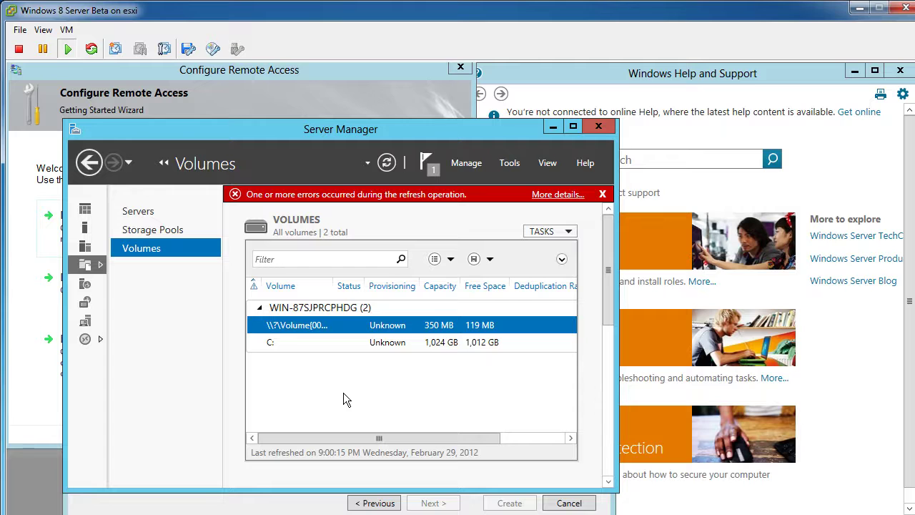
left_click(544, 194)
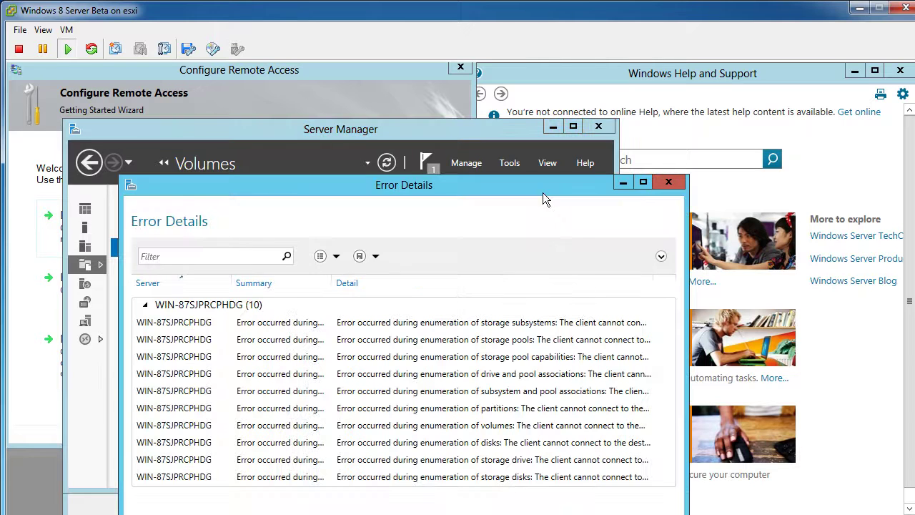
Move between the Storage Pools and Servers pages and recheck the 10 error details
left_click(667, 183)
left_click(175, 230)
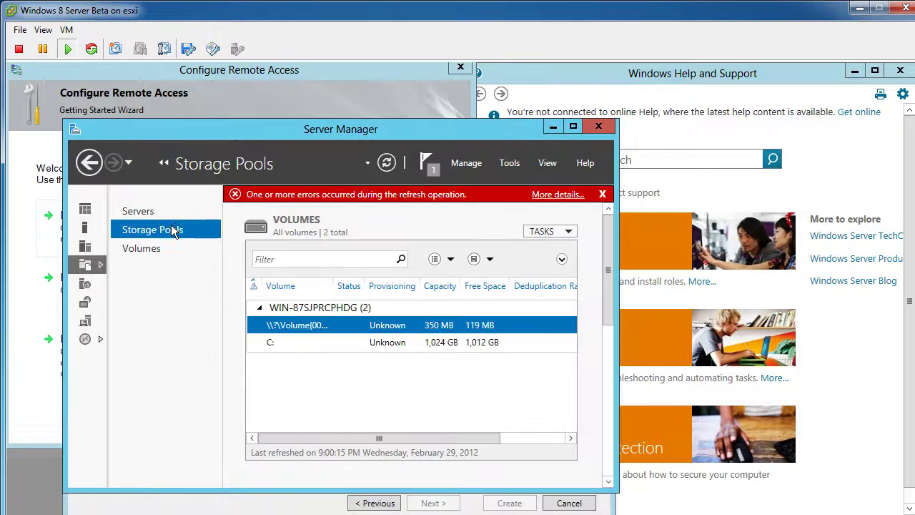
left_click(143, 215)
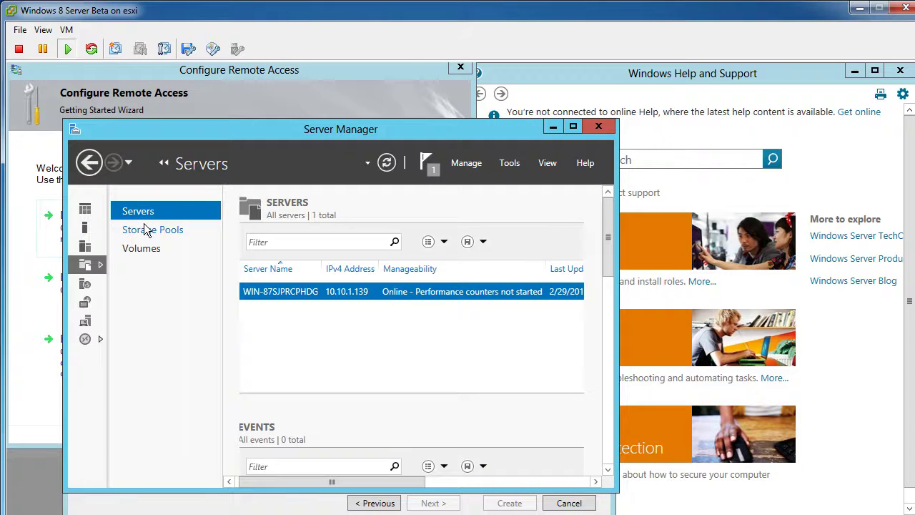
left_click(145, 229)
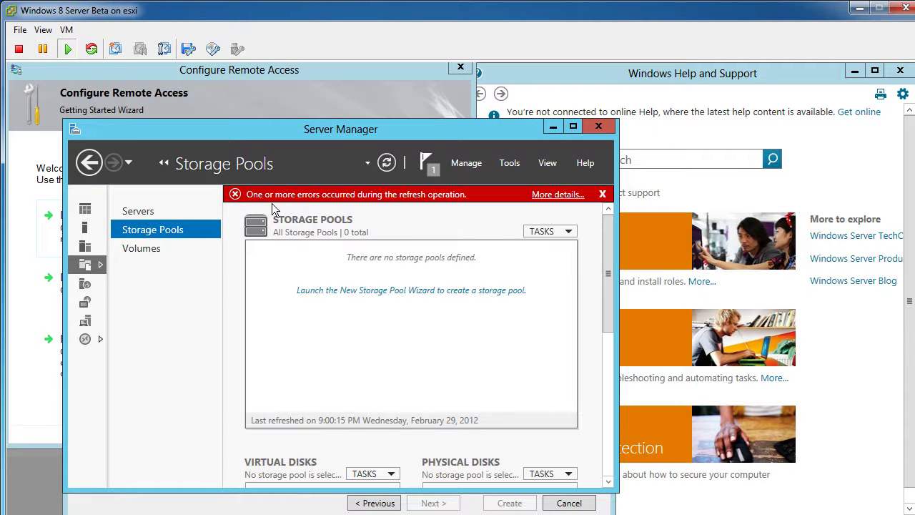
left_click(571, 194)
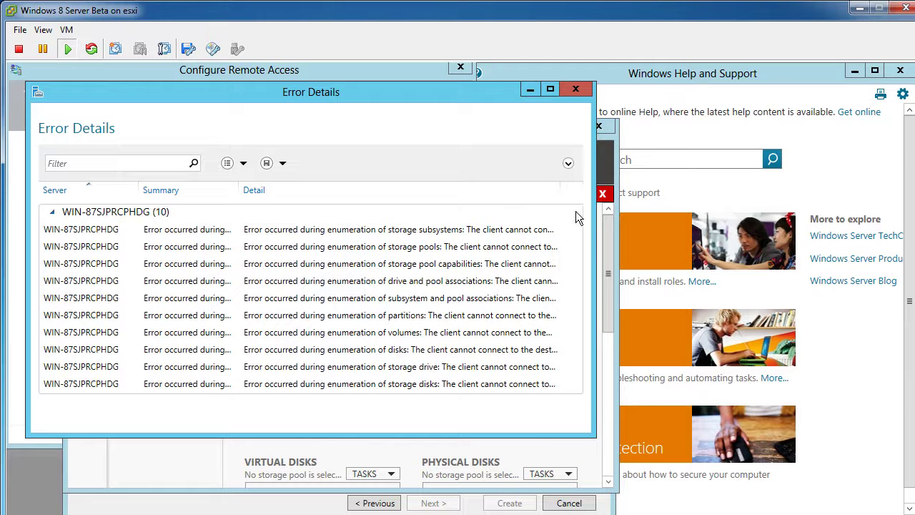
left_click(575, 210)
left_click(574, 87)
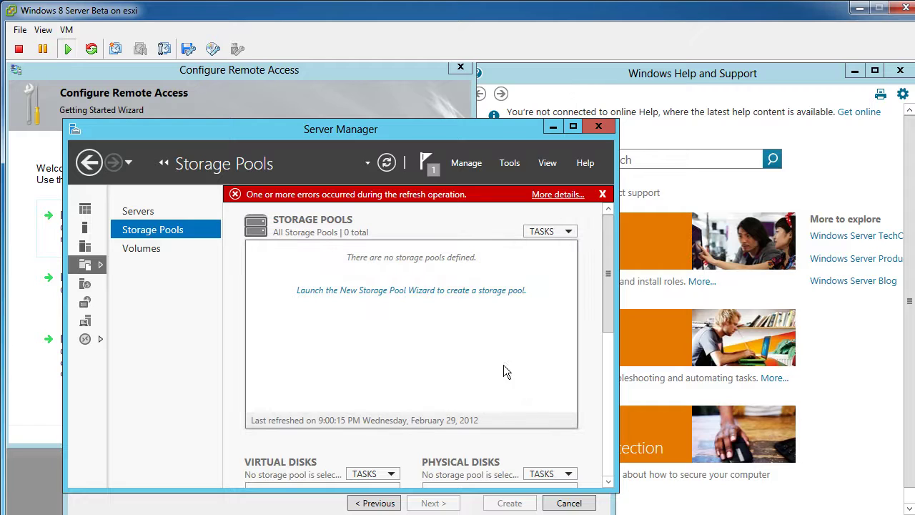
Refresh the Storage Pools view to clear the error, then show Volumes
left_click_drag(611, 267, 612, 330)
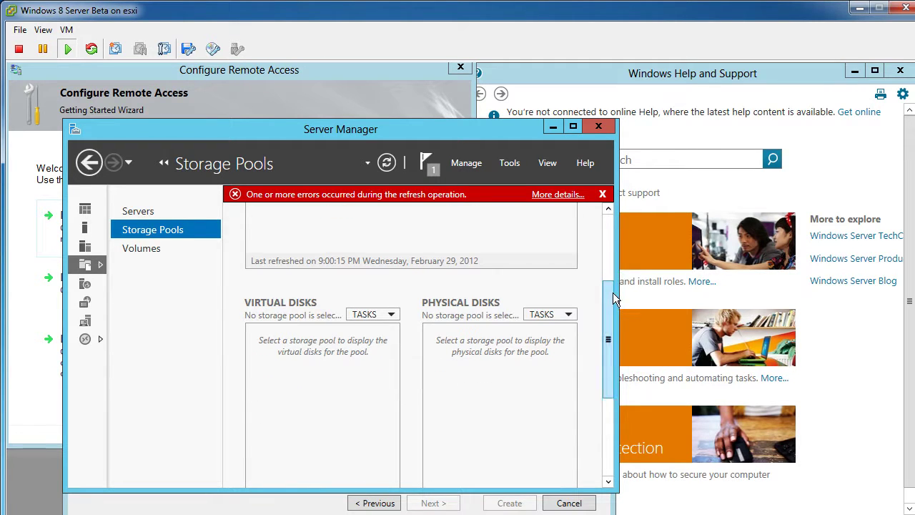
left_click(387, 164)
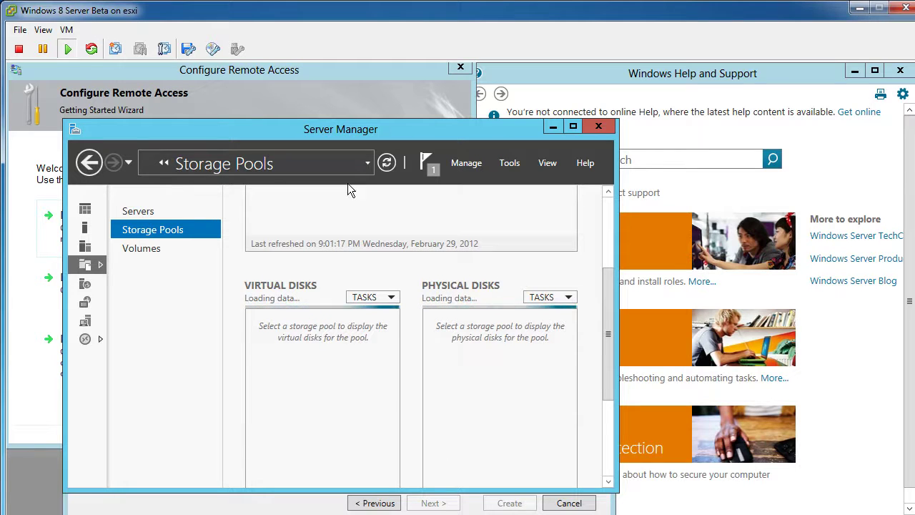
left_click(142, 248)
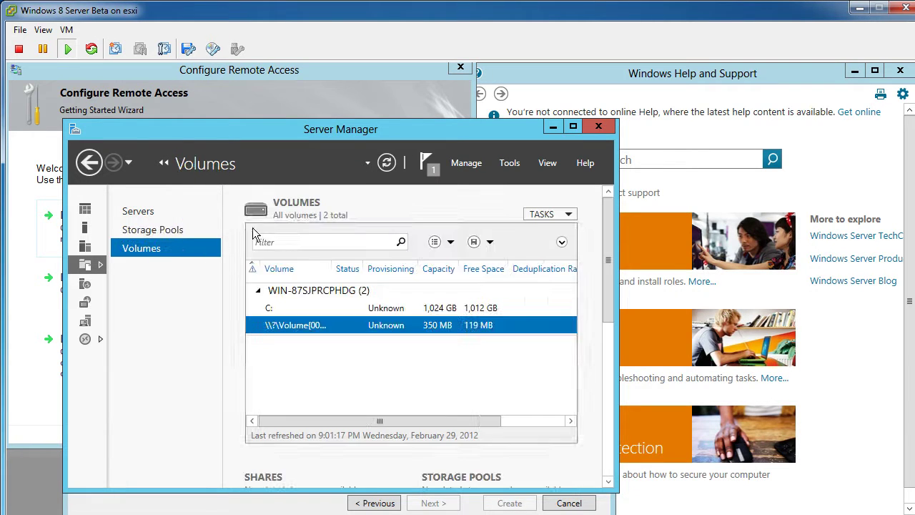
Reload the volumes list and look at the 350 MB volume's actions
left_click(387, 164)
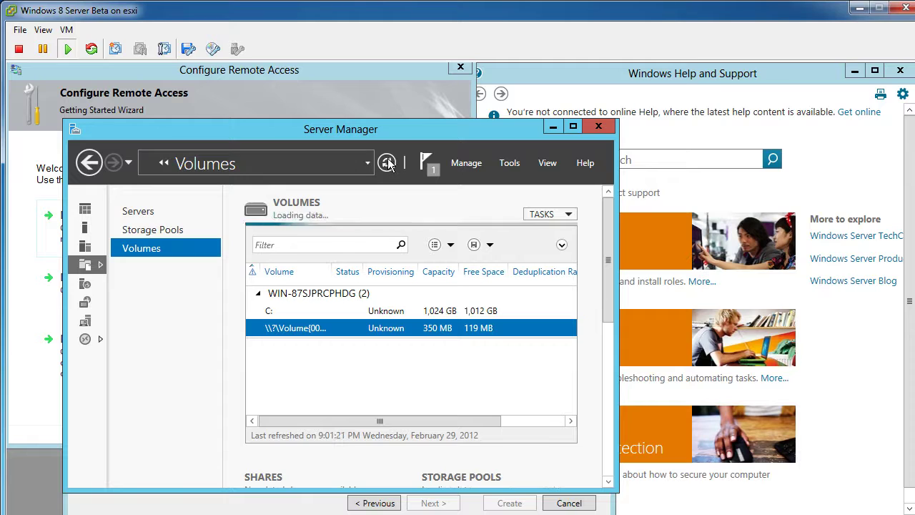
right_click(379, 326)
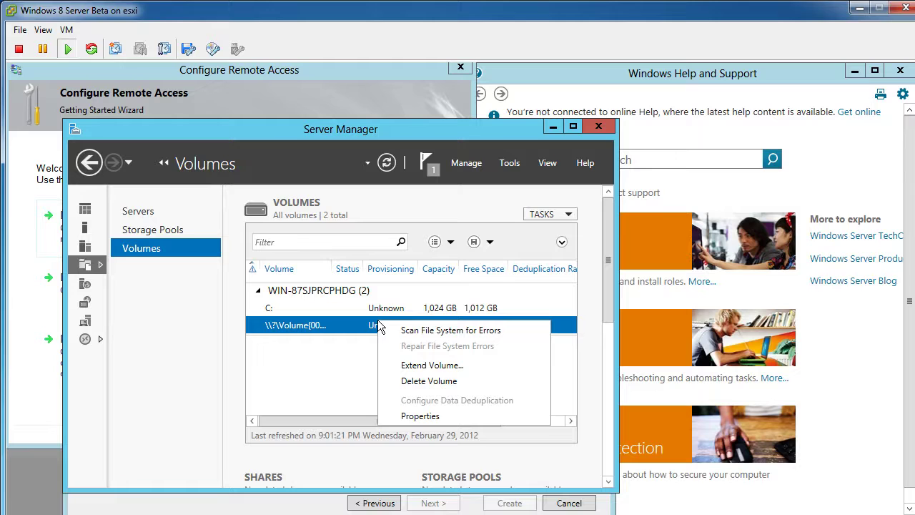
left_click(163, 297)
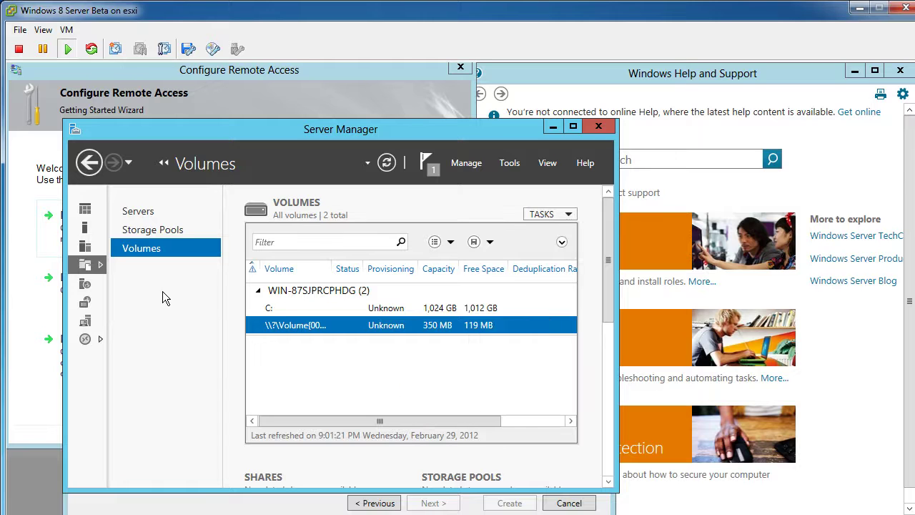
Browse the All Servers, Local Server, REMOTE ACCESS, NAP and IIS pages
left_click(87, 246)
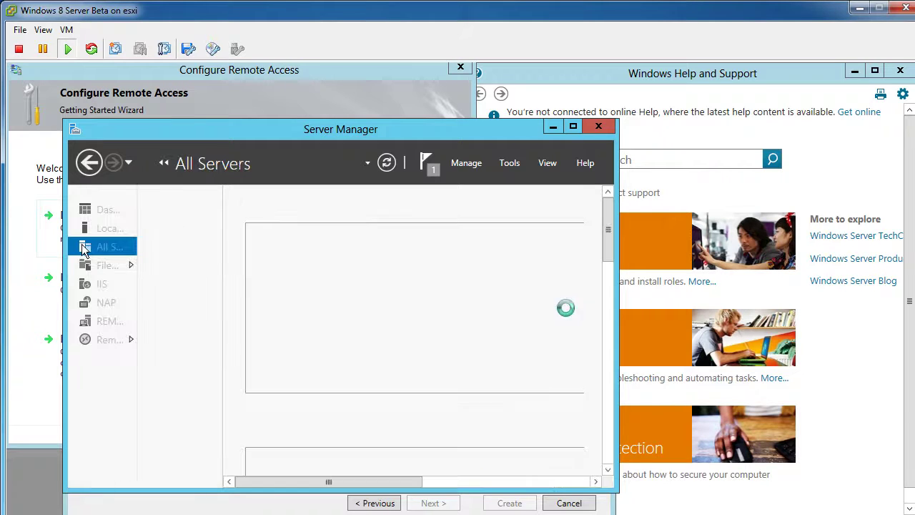
left_click(98, 230)
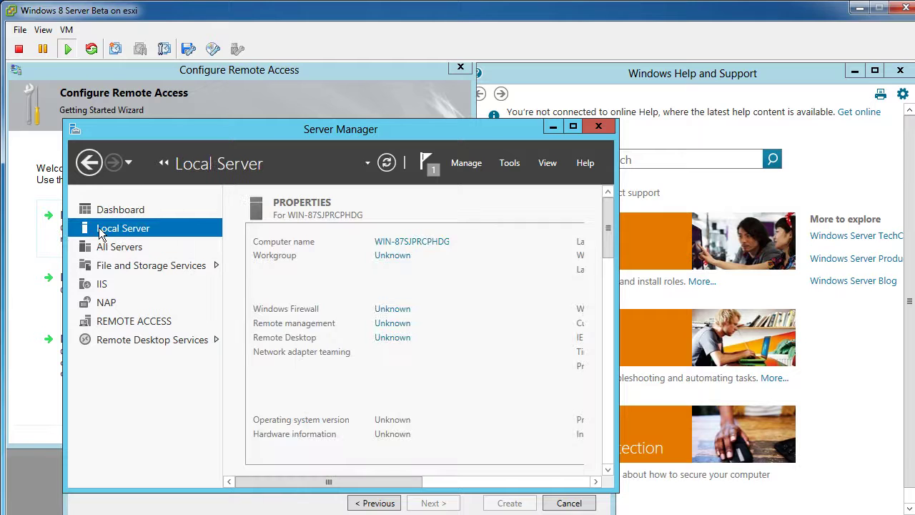
left_click(100, 320)
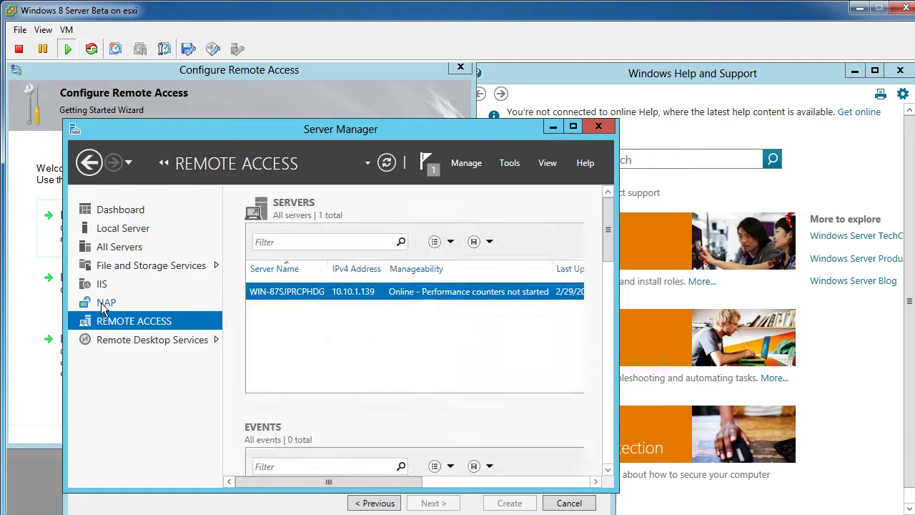
left_click(101, 302)
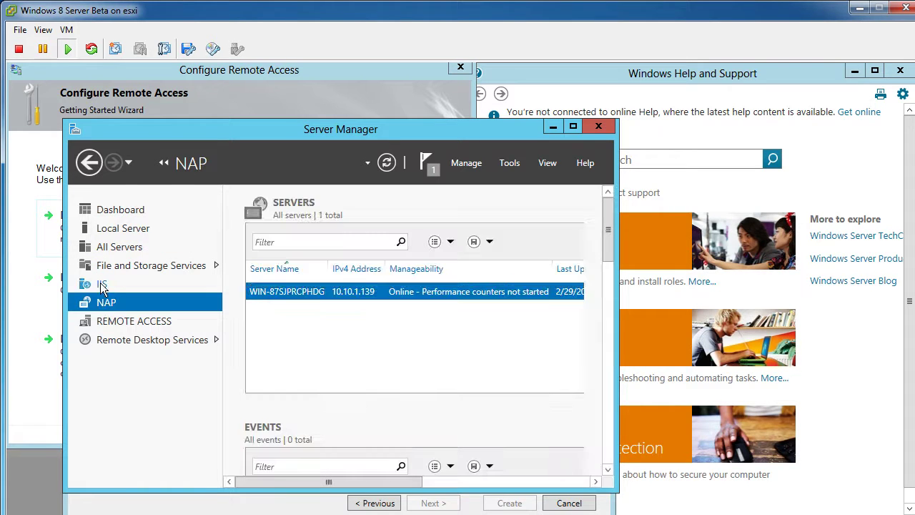
left_click(102, 285)
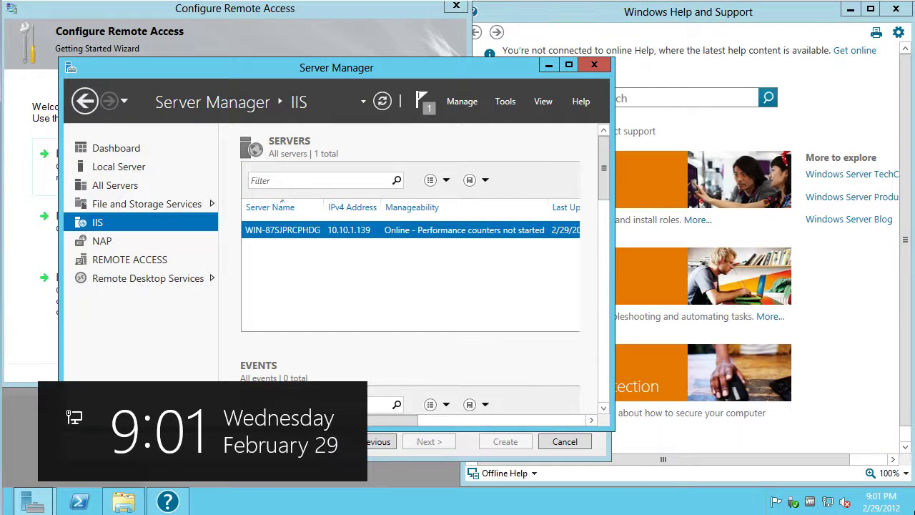
Search the Start screen apps for compmgmt.msc and launch Computer Management
key("super+q")
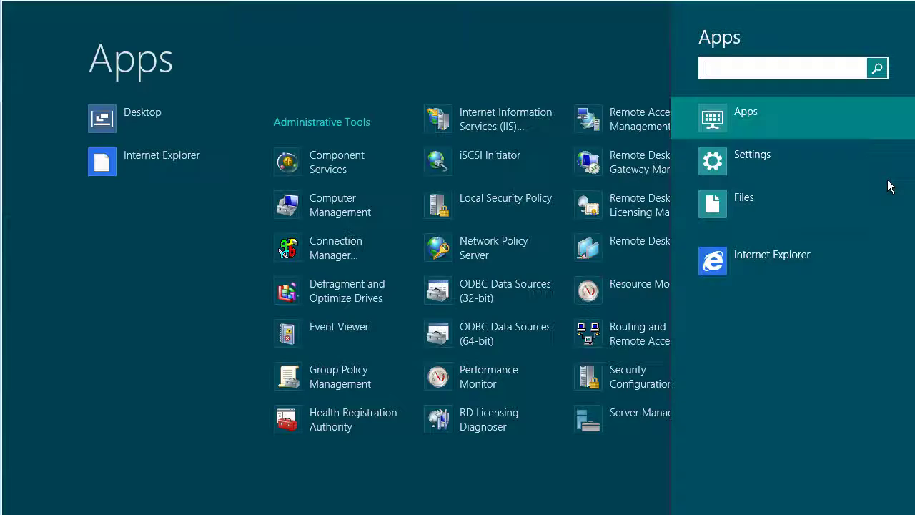
type("compmp")
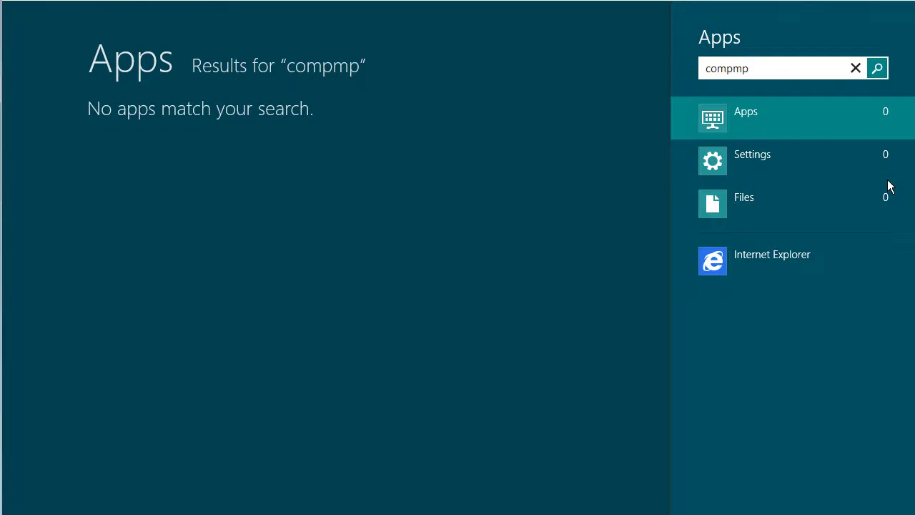
key("BackSpace")
type("gmt.msc")
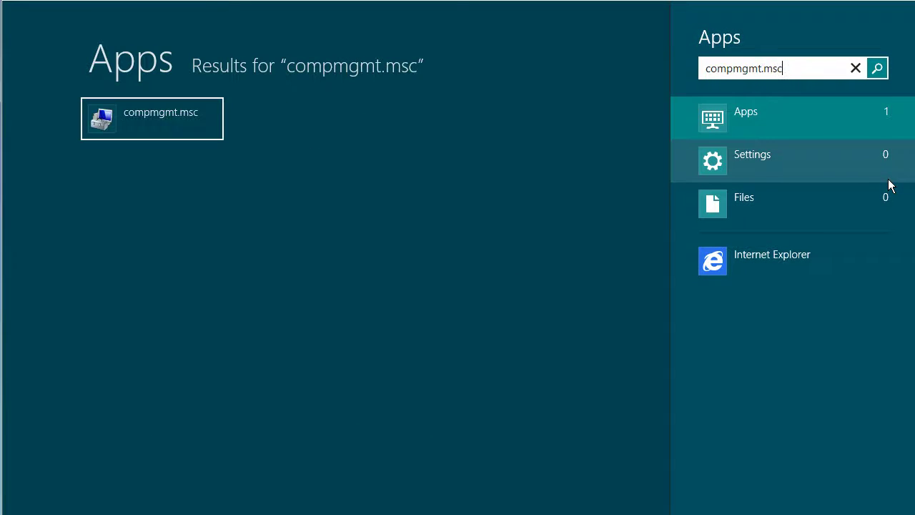
key("Return")
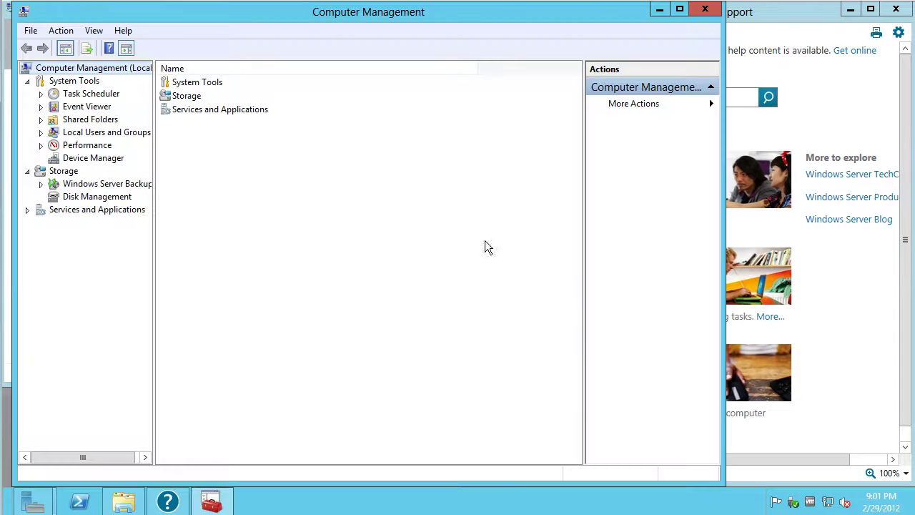
Open Disk Management and bring the 40 GB Disk 1 online
left_click(89, 197)
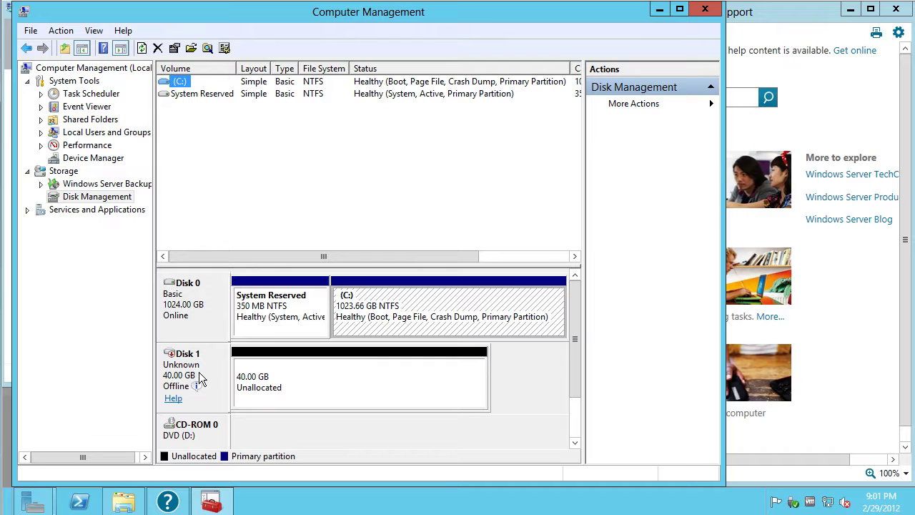
right_click(255, 375)
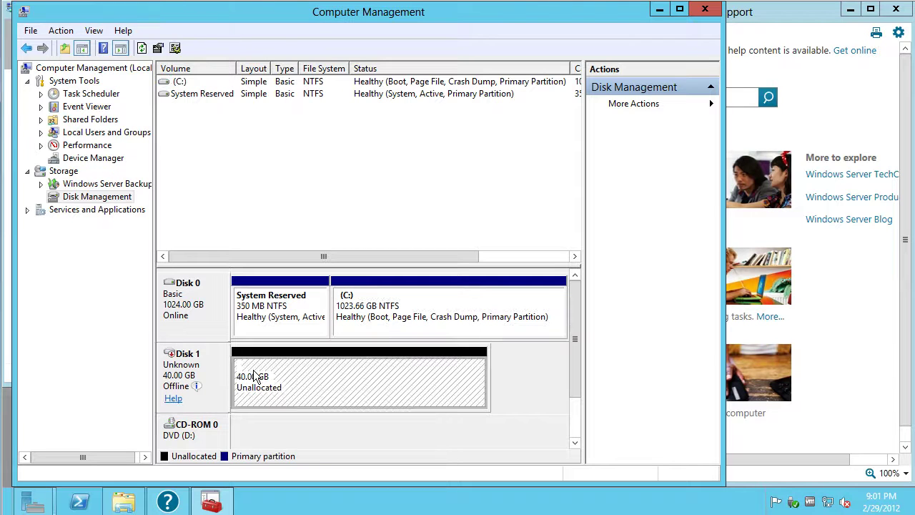
left_click(211, 363)
right_click(211, 363)
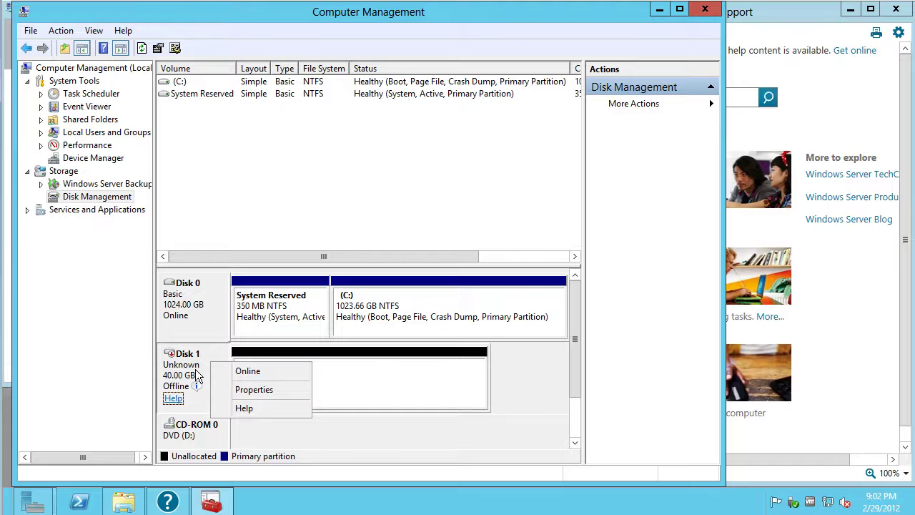
left_click(247, 370)
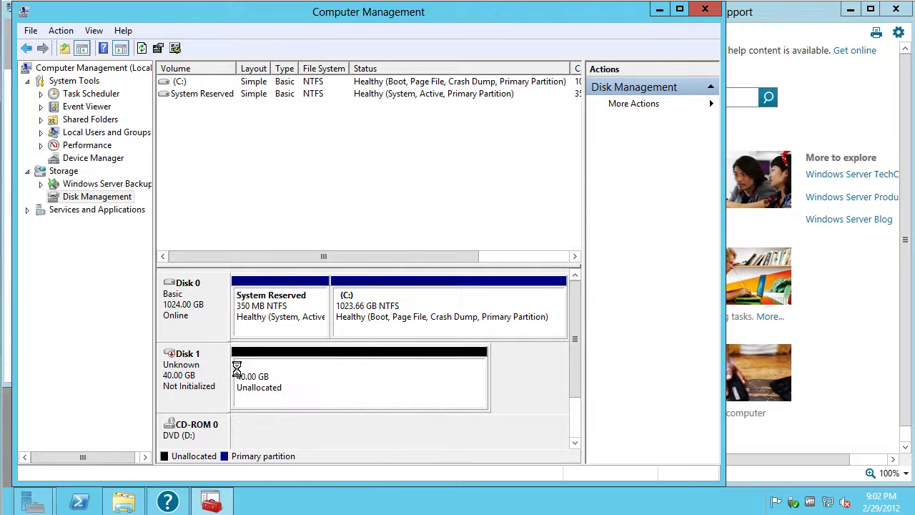
Initialize Disk 1 with the MBR partition style
left_click(190, 389)
left_click(259, 387)
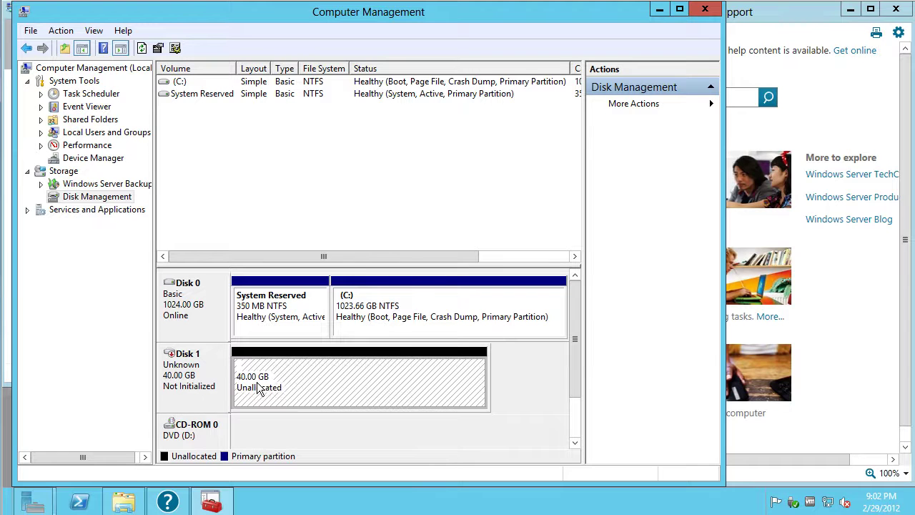
right_click(260, 387)
right_click(207, 370)
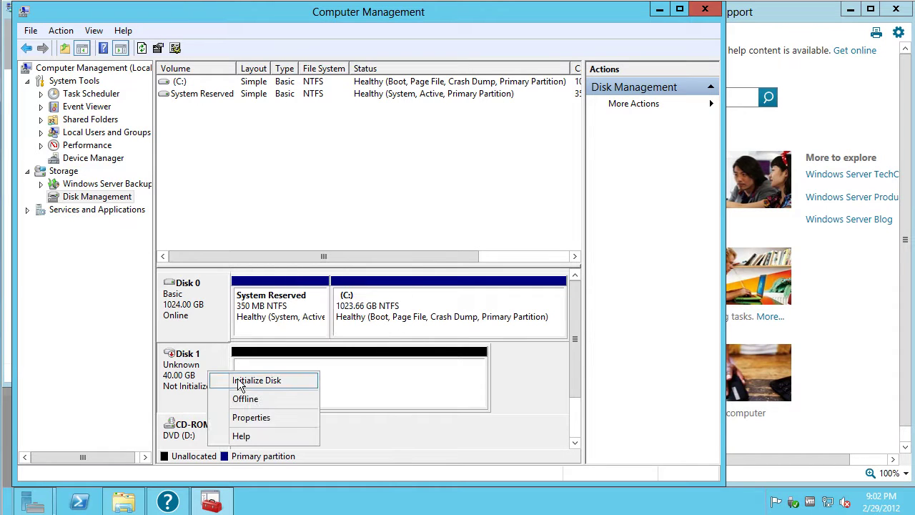
left_click(255, 380)
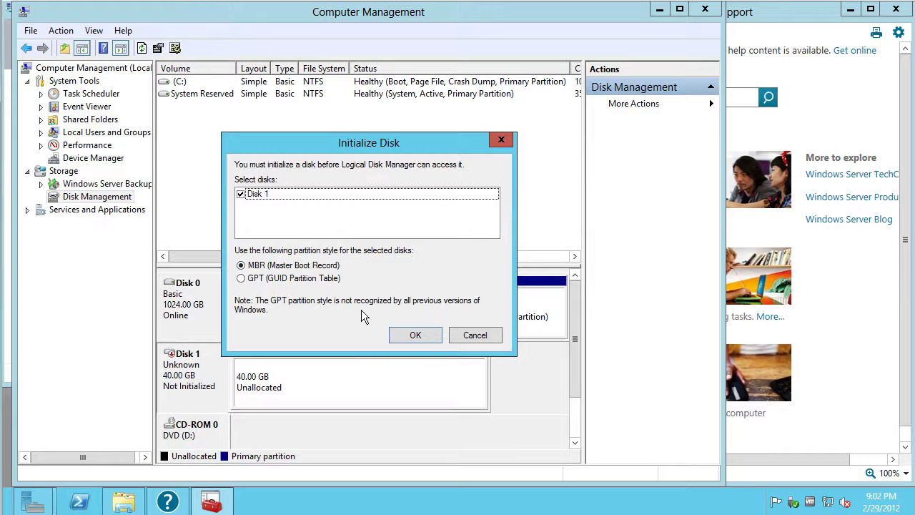
left_click(424, 341)
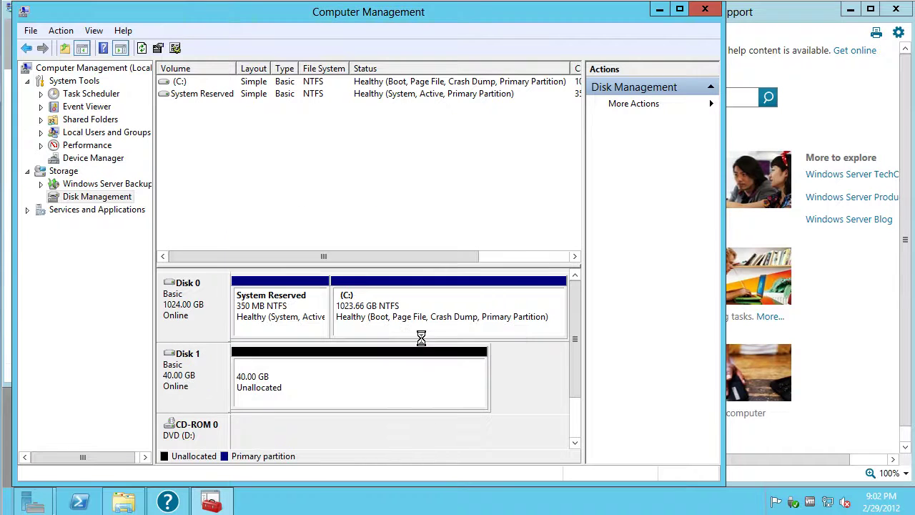
right_click(259, 383)
Create a full-size 40 GB NTFS quick-formatted simple volume, drive letter E:, on Disk 1
left_click(306, 269)
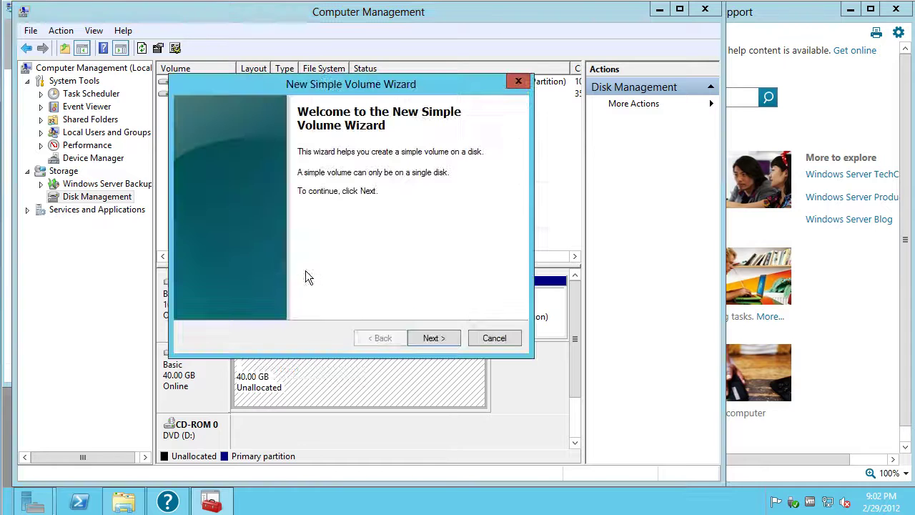
left_click(433, 336)
left_click(435, 336)
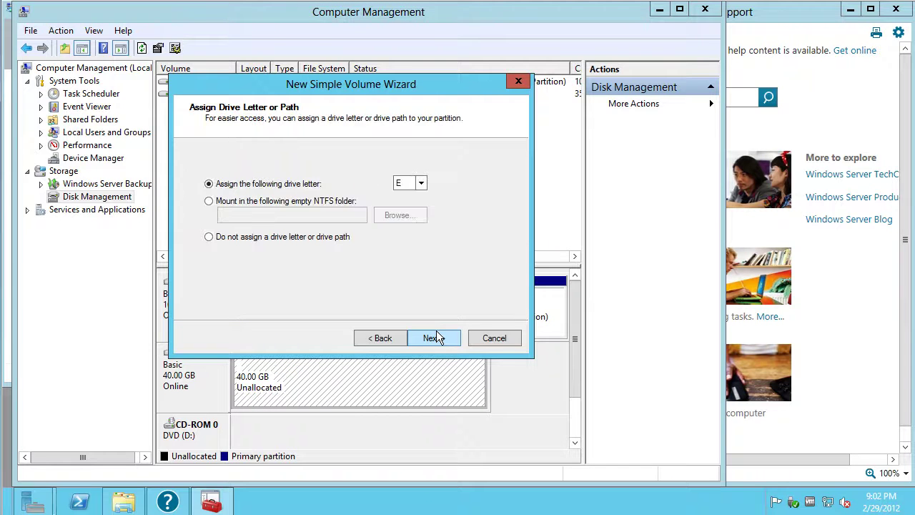
left_click(434, 338)
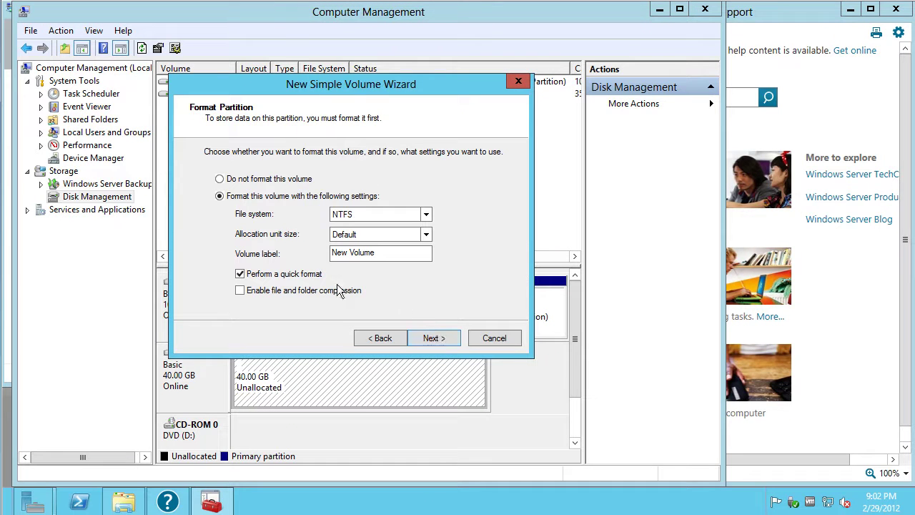
left_click(418, 337)
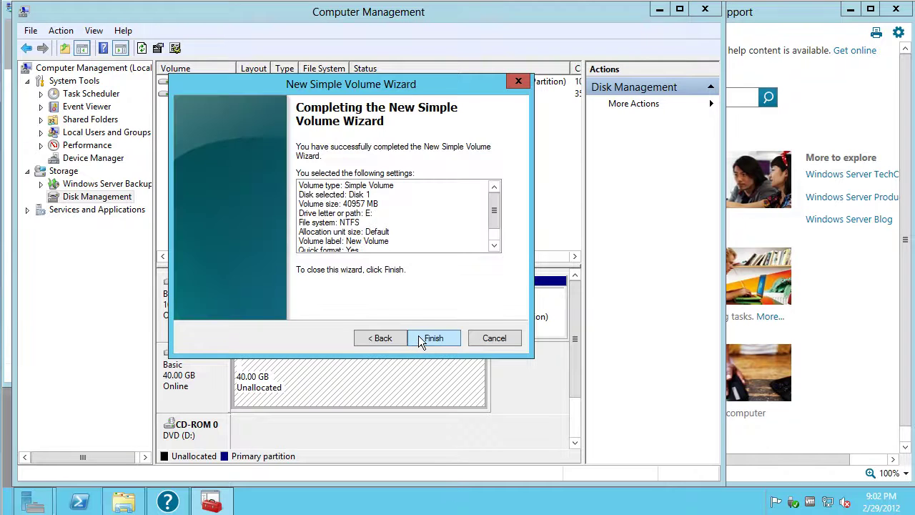
left_click(419, 336)
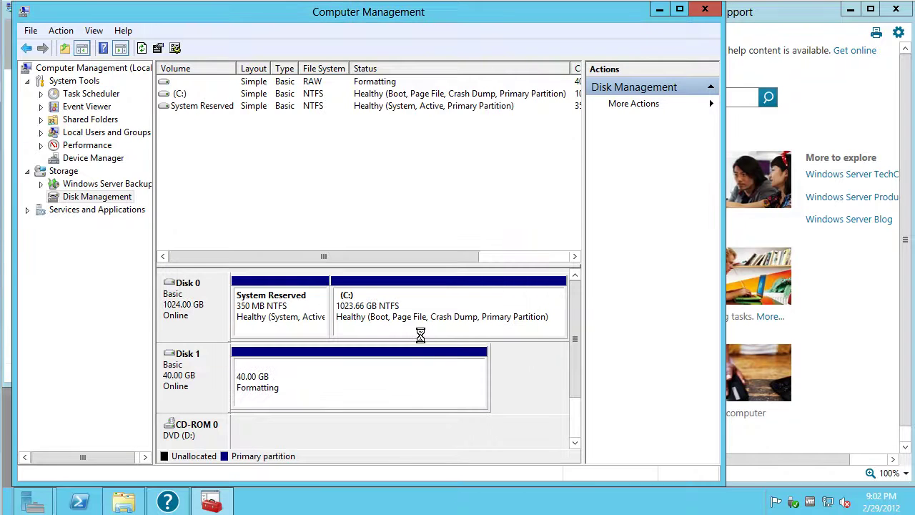
left_click(298, 384)
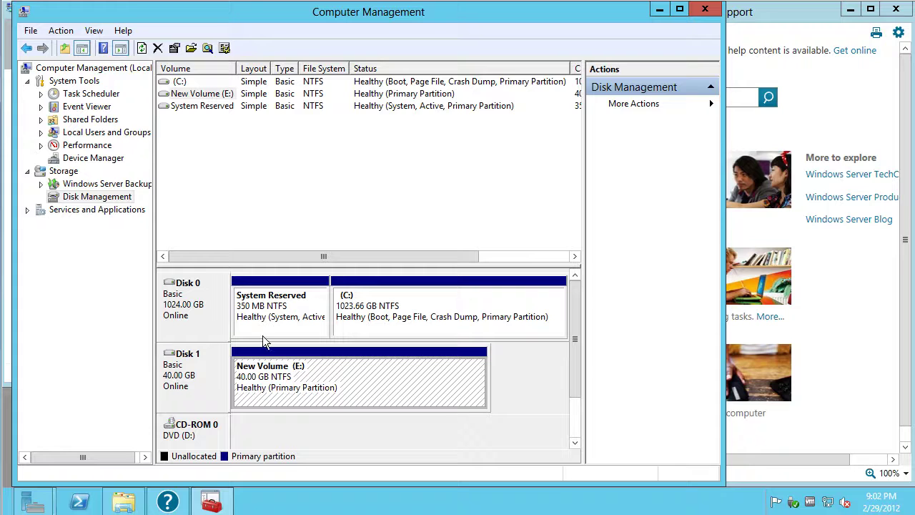
Close Computer Management and dismiss the errors that keep Server Manager from closing
left_click(703, 9)
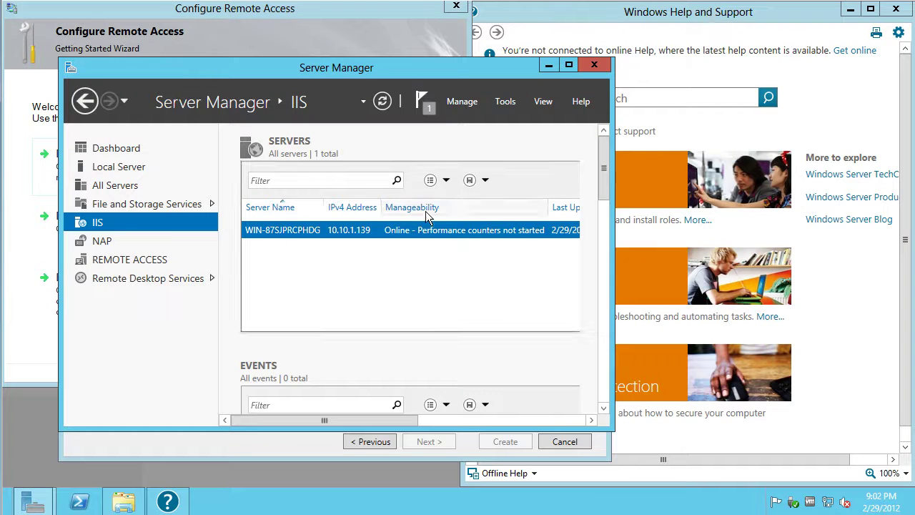
left_click(123, 170)
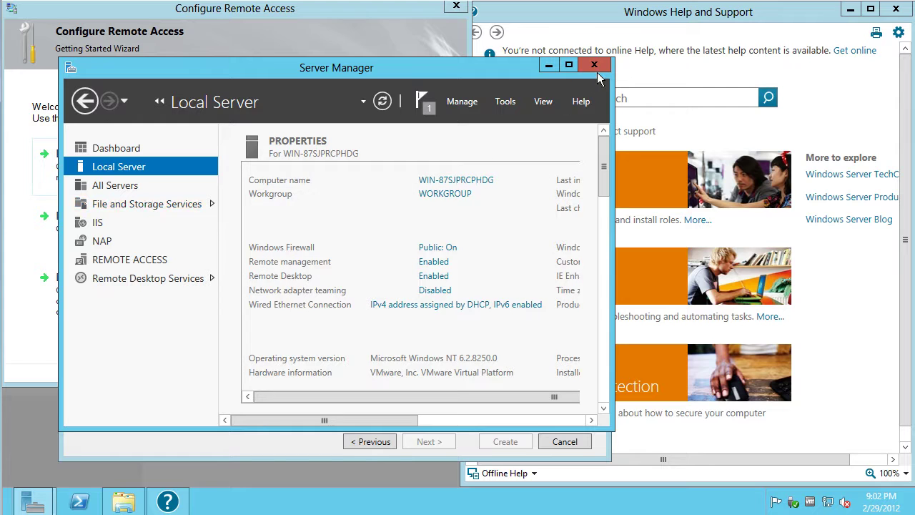
left_click(594, 65)
left_click(576, 322)
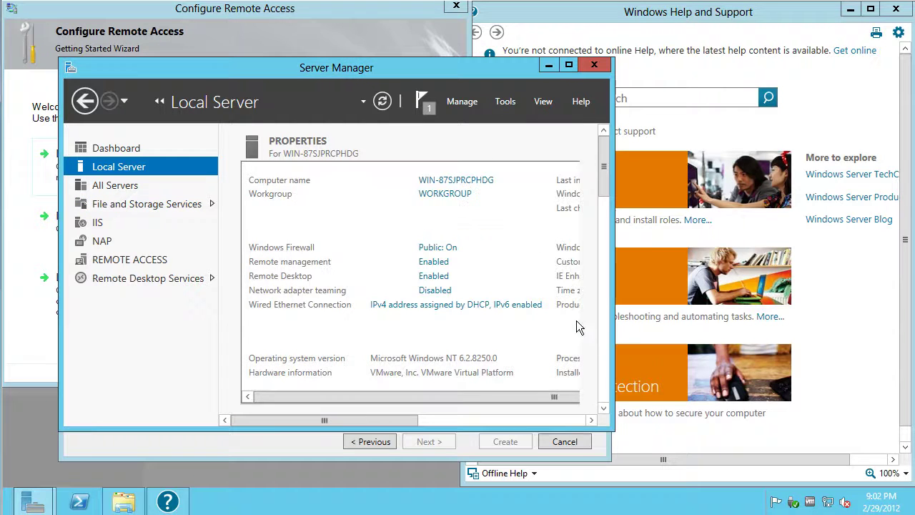
left_click(593, 66)
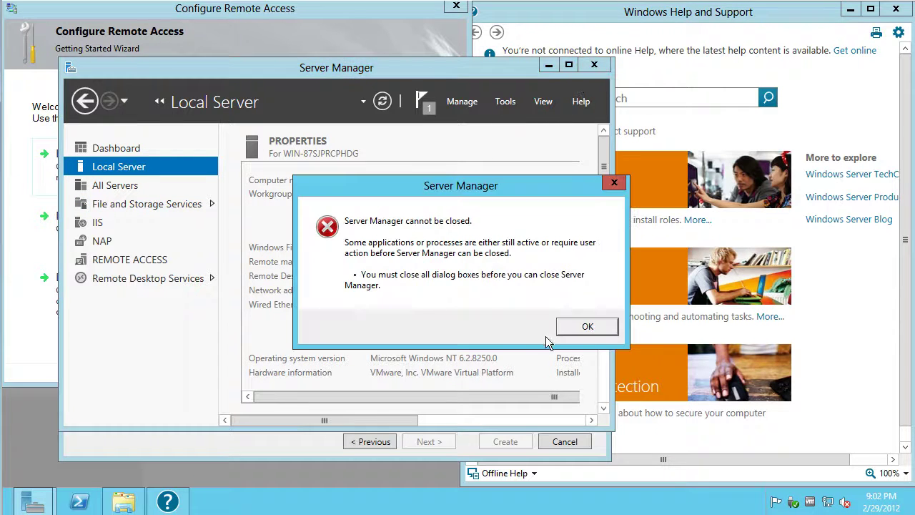
left_click(581, 328)
Cancel the Configure Remote Access Getting Started Wizard
left_click(309, 18)
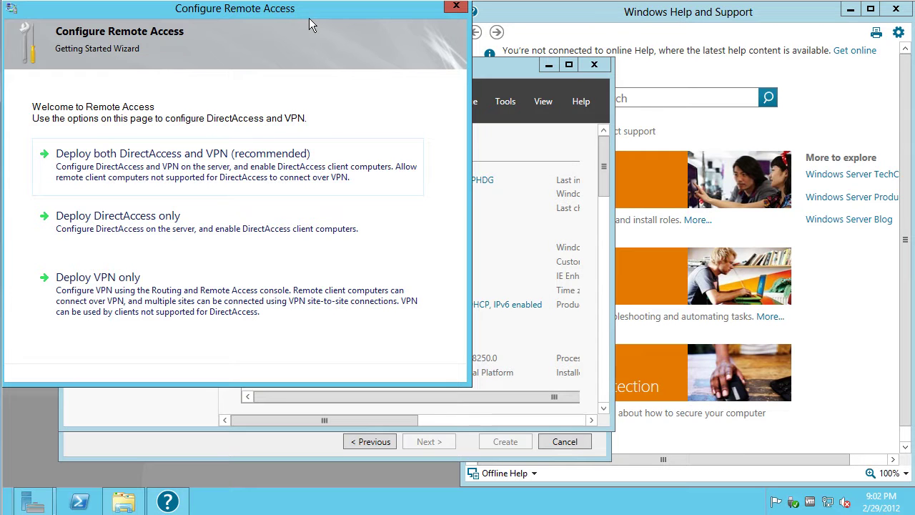
left_click(456, 7)
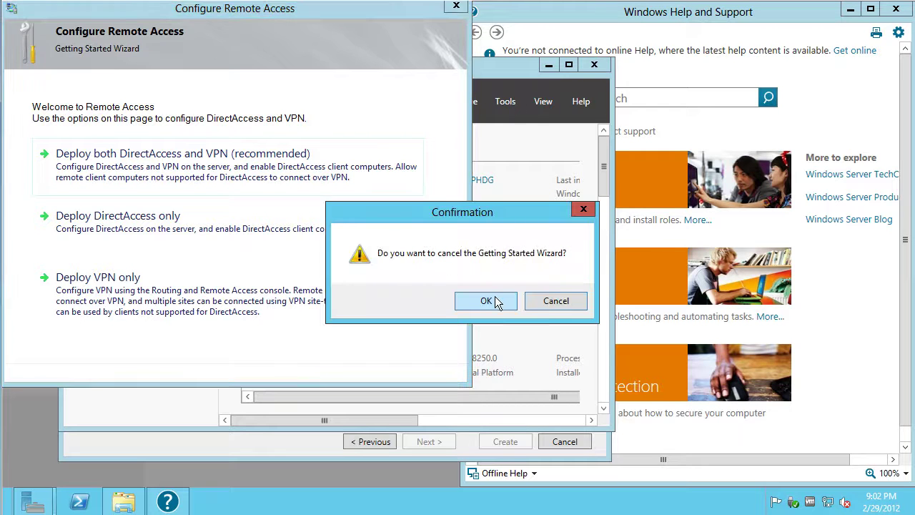
left_click(498, 303)
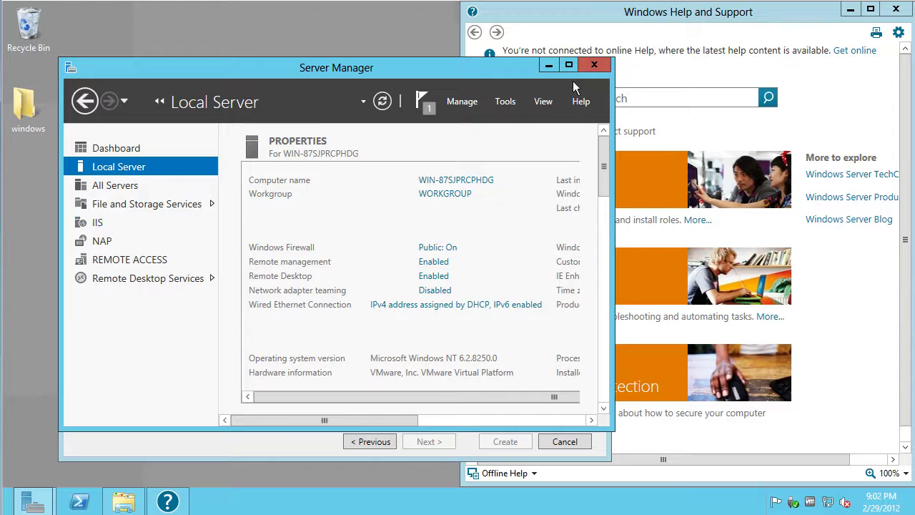
Dismiss the Server Manager error again and open File and Storage Services from All Servers
left_click(593, 65)
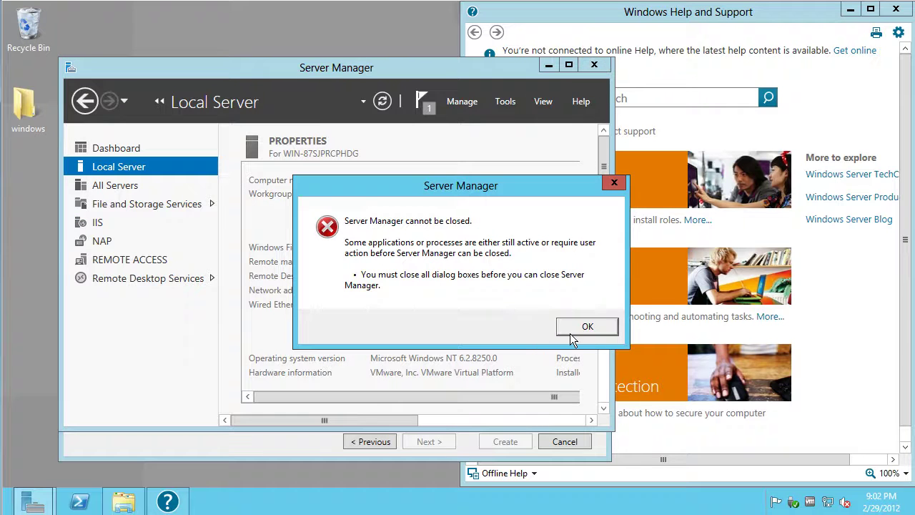
left_click(586, 326)
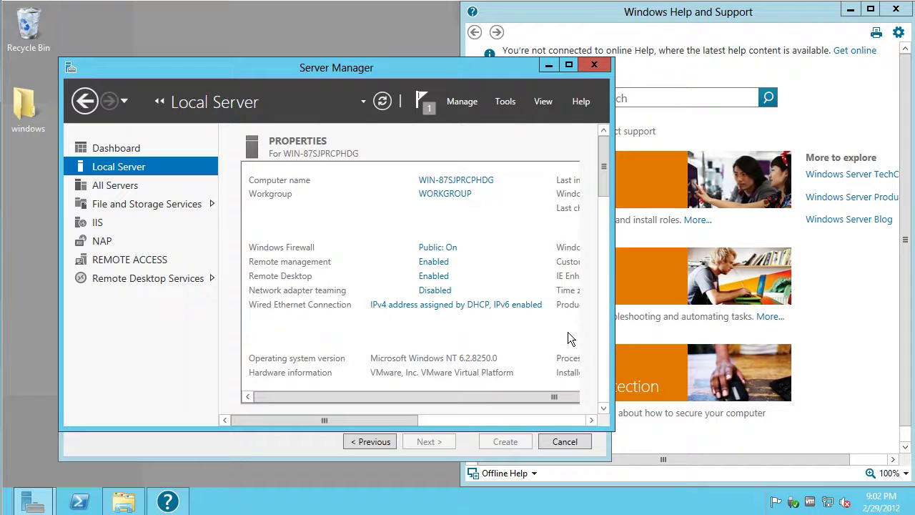
left_click(114, 186)
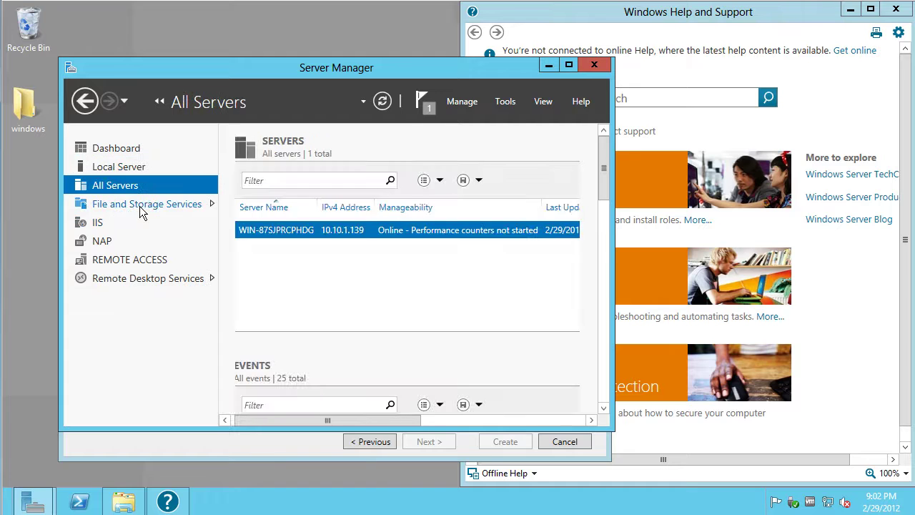
left_click(140, 206)
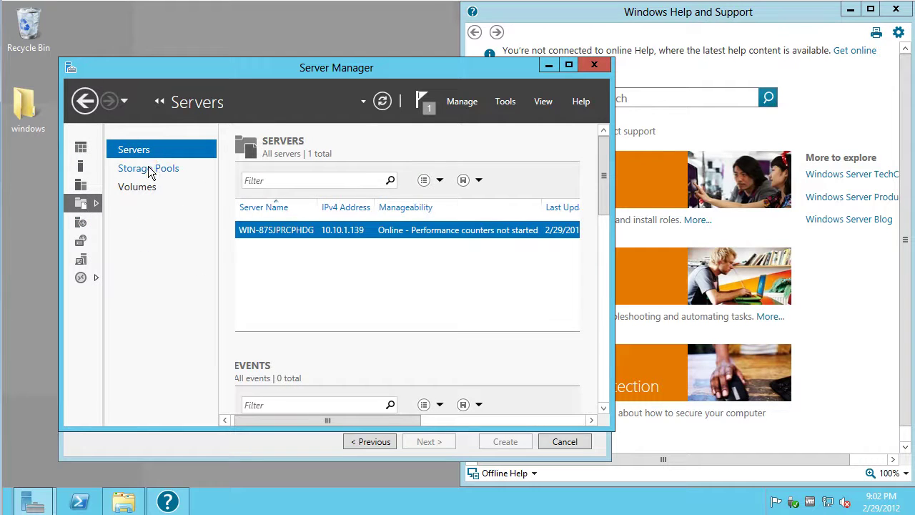
Maximize Server Manager and widen the Volume column on the Volumes page to show full paths
left_click(150, 169)
left_click(569, 65)
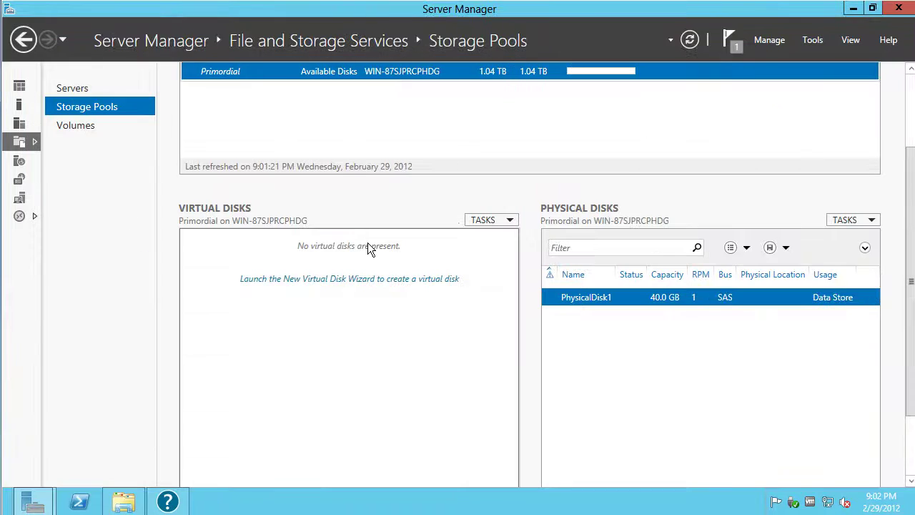
left_click(72, 127)
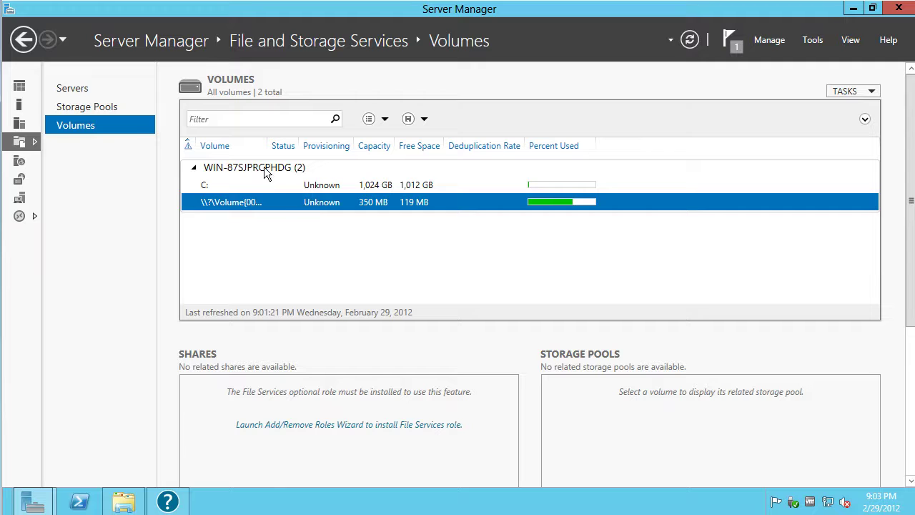
left_click_drag(268, 145, 380, 145)
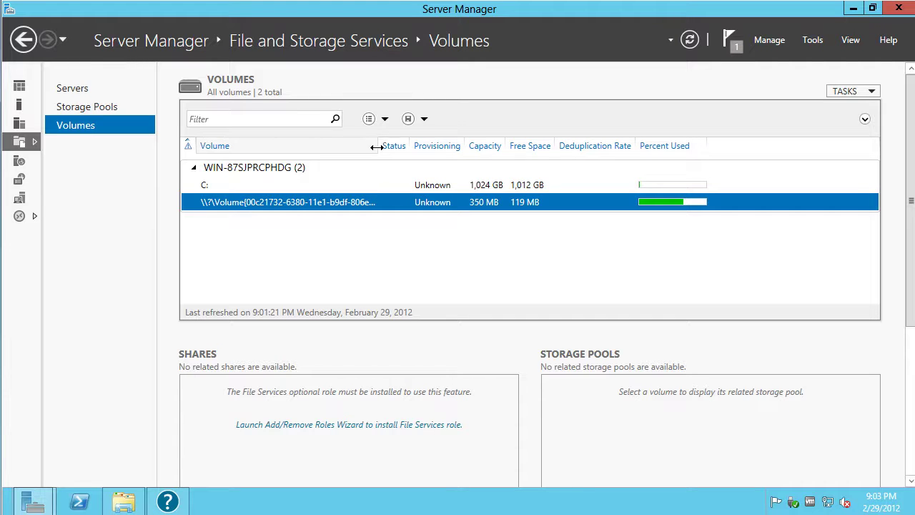
Open the 350 MB volume's actions menu and preview the Server Manager windows on the taskbar
right_click(498, 207)
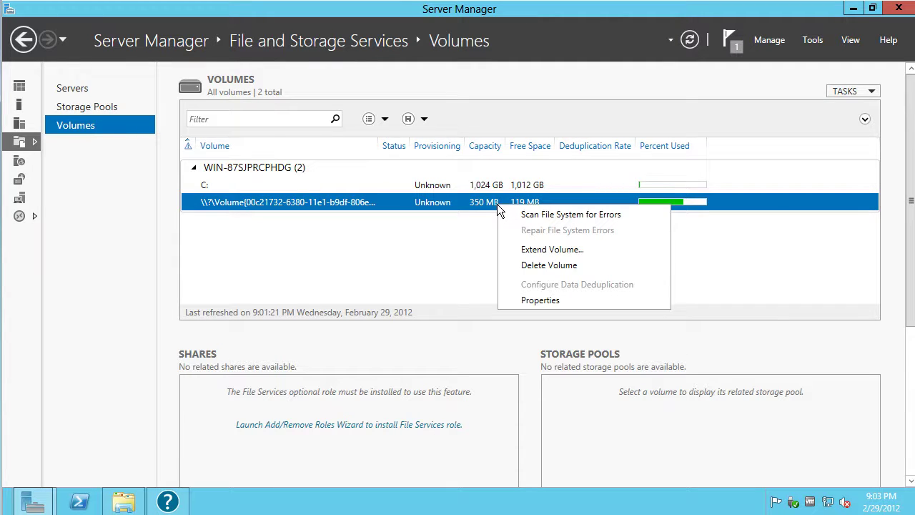
left_click(32, 500)
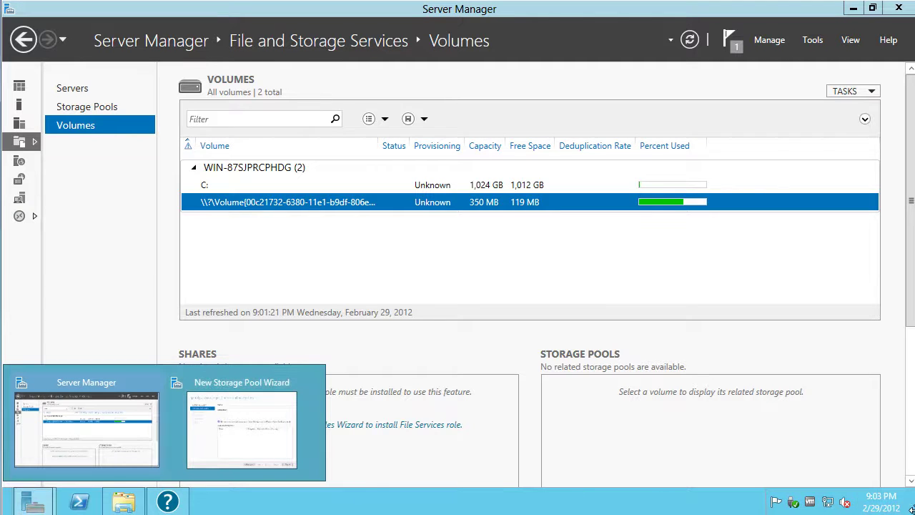
mouse_move(914, 514)
left_click(886, 193)
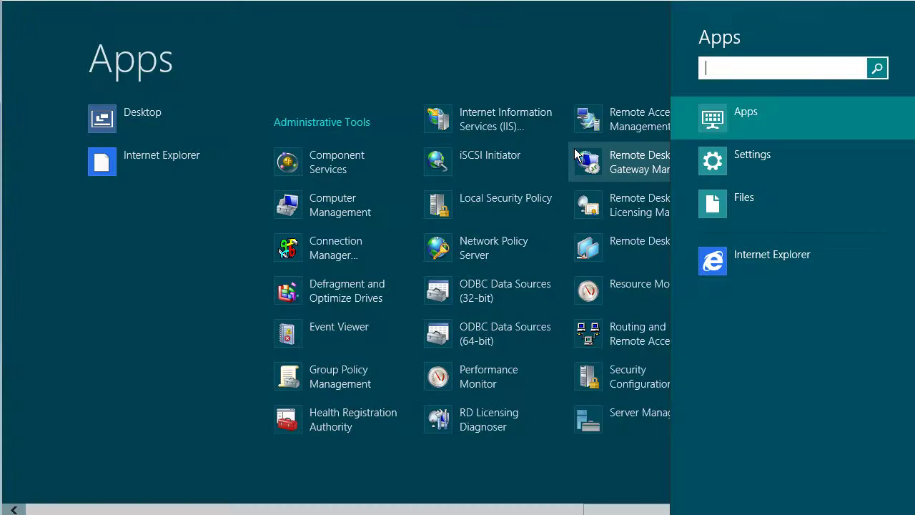
type("compm")
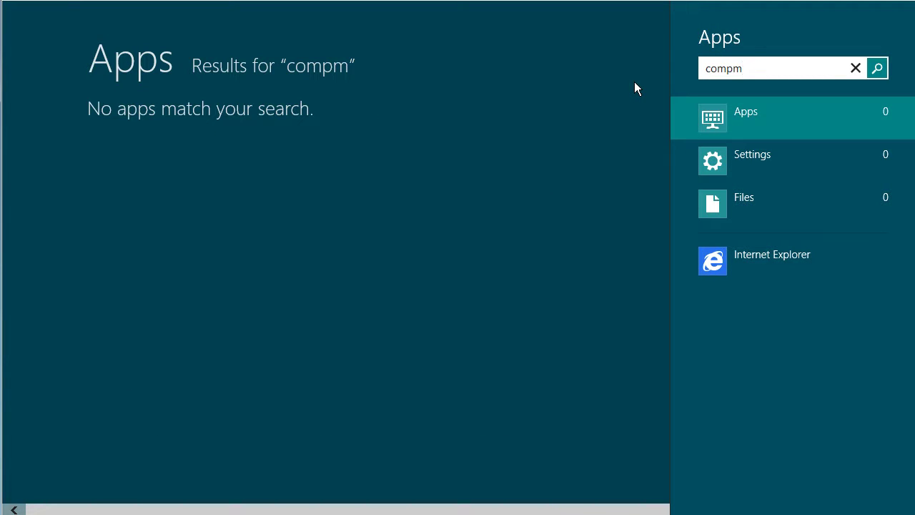
key("BackSpace")
key("Return")
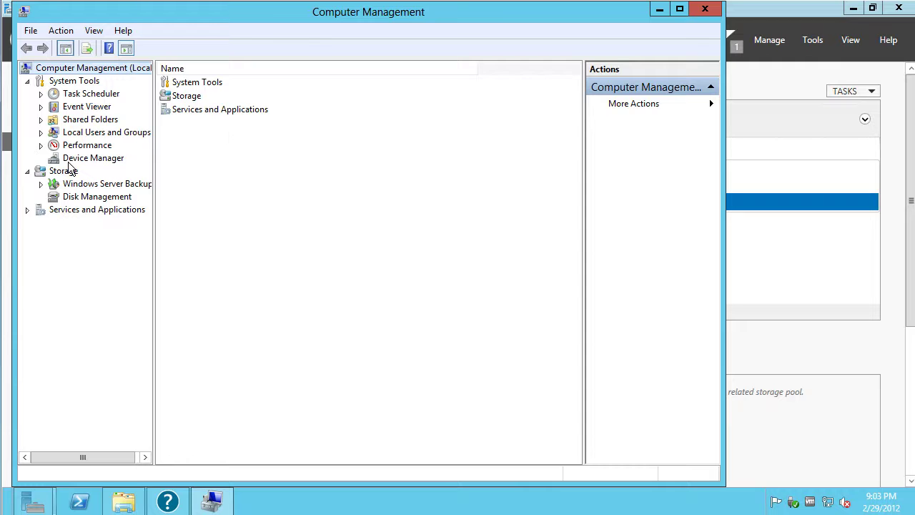
left_click(72, 161)
left_click(179, 106)
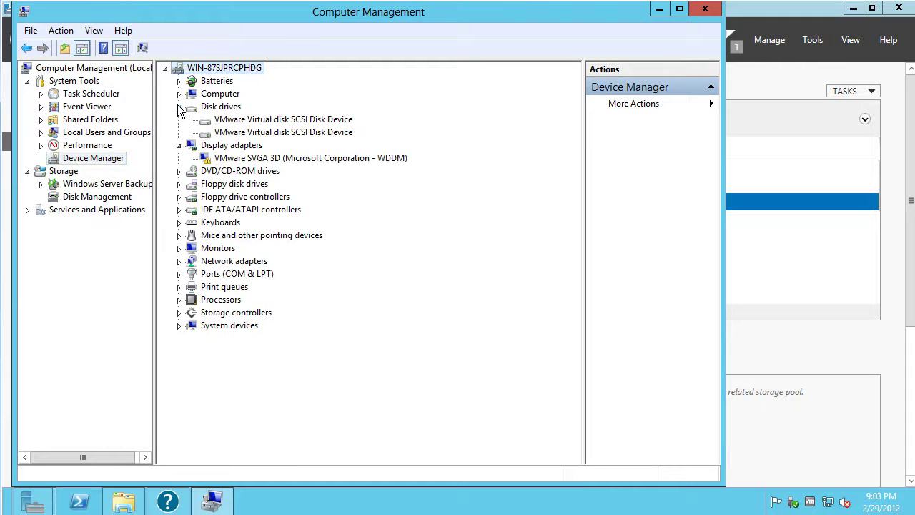
left_click(264, 122)
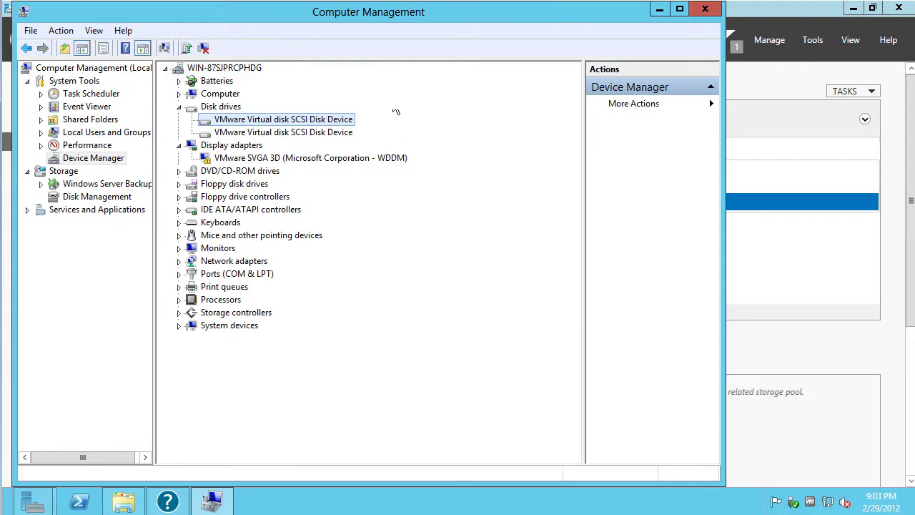
left_click(705, 9)
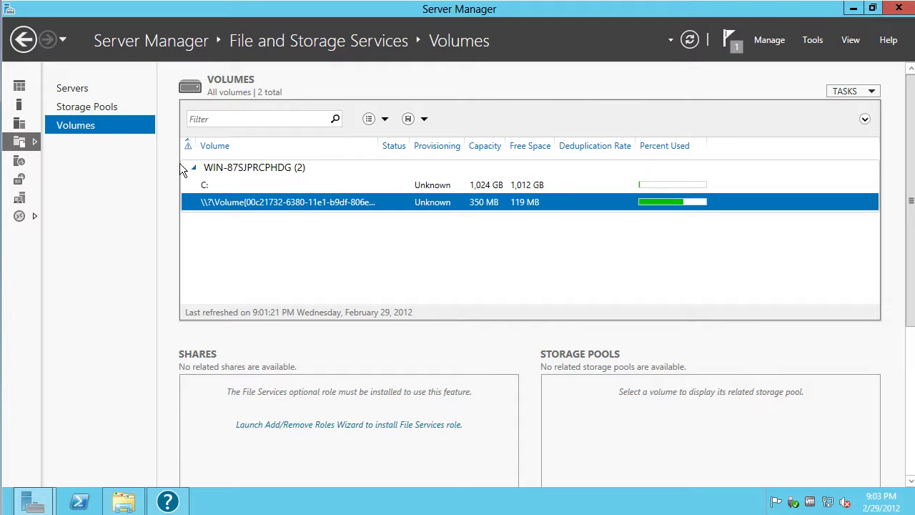
Start a new storage pool from the Primordial pool, with name and description 'test'
left_click(97, 108)
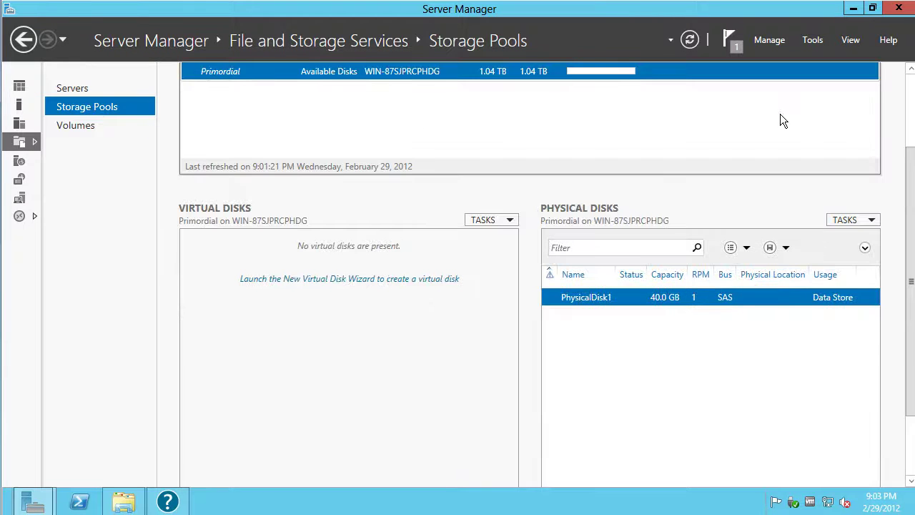
scroll(783, 121, "up", 2)
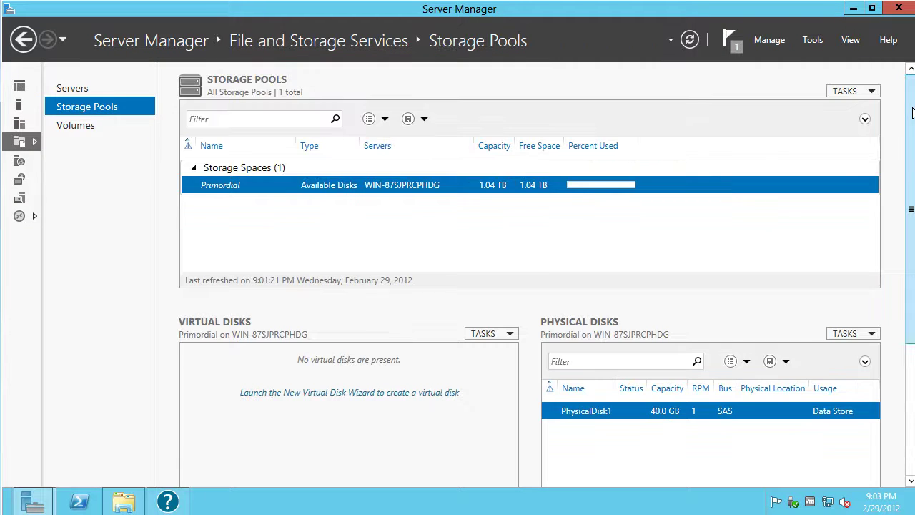
right_click(322, 185)
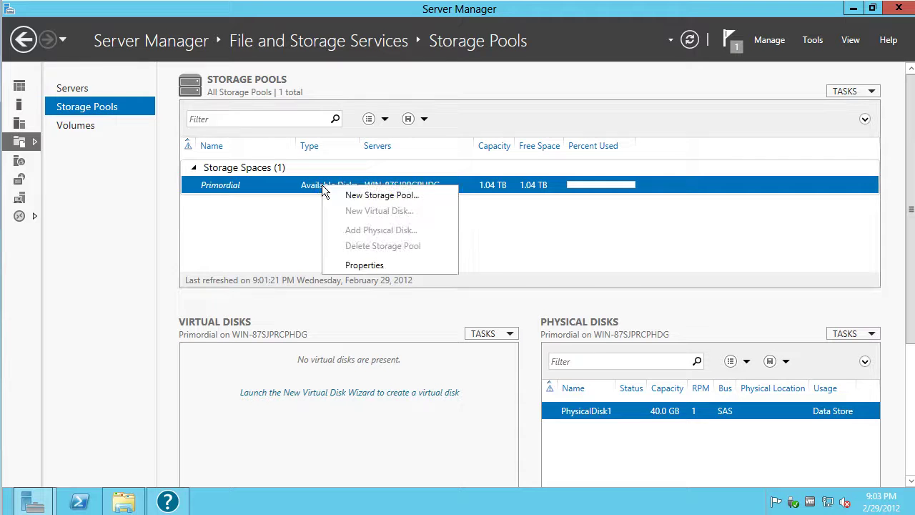
left_click(354, 193)
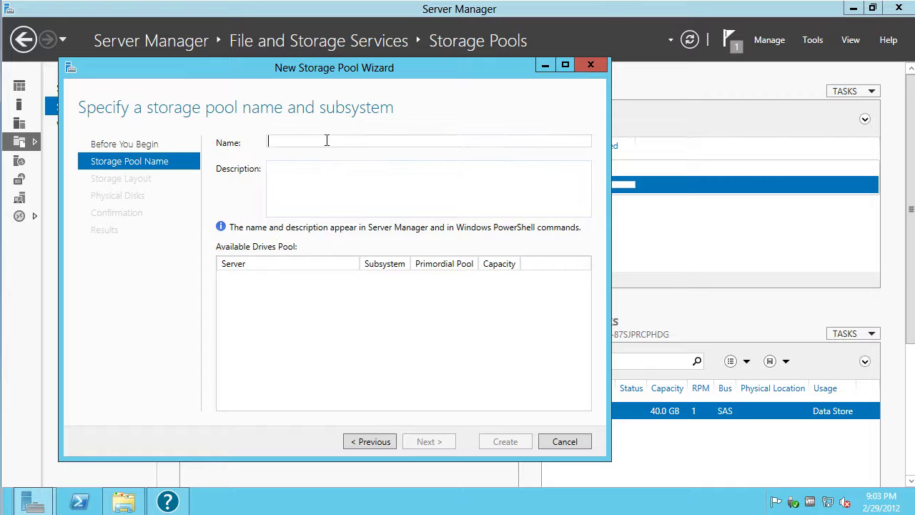
type("test")
left_click(335, 189)
type("test")
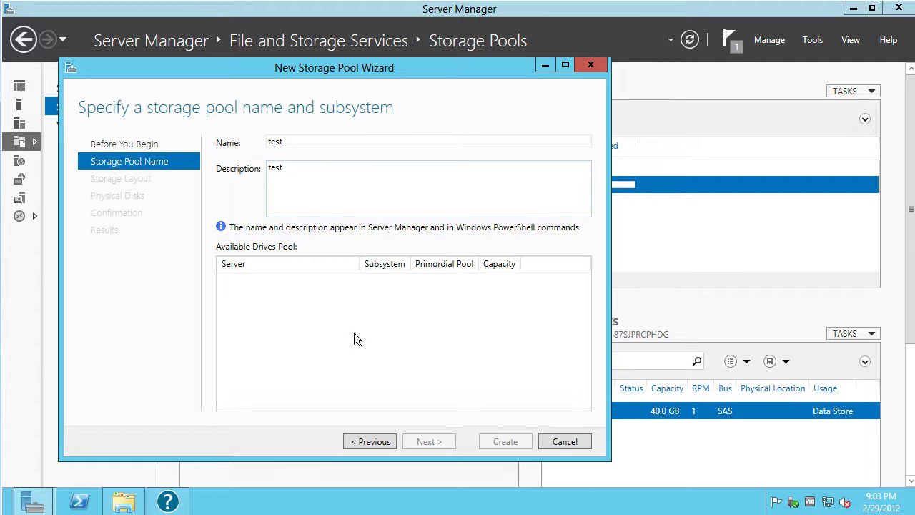
Cancel the New Storage Pool Wizard without creating anything and minimize Server Manager
left_click(563, 442)
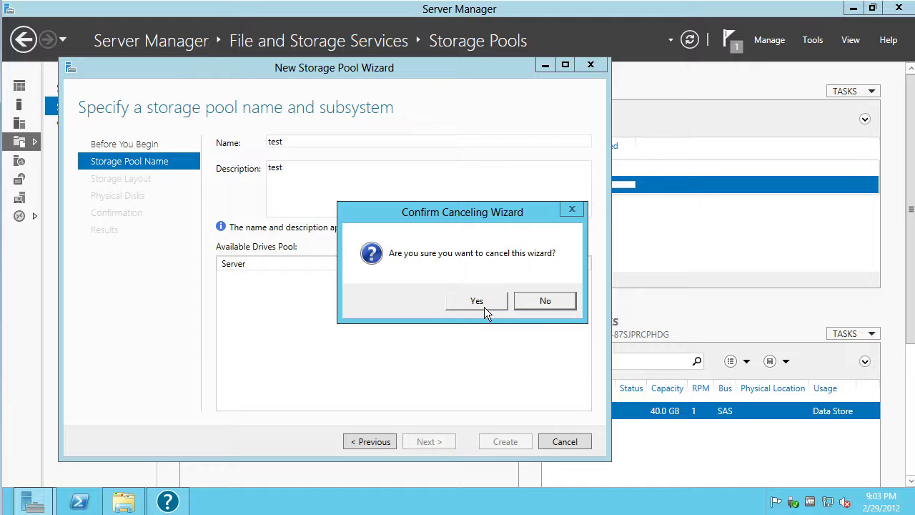
left_click(477, 301)
left_click(853, 9)
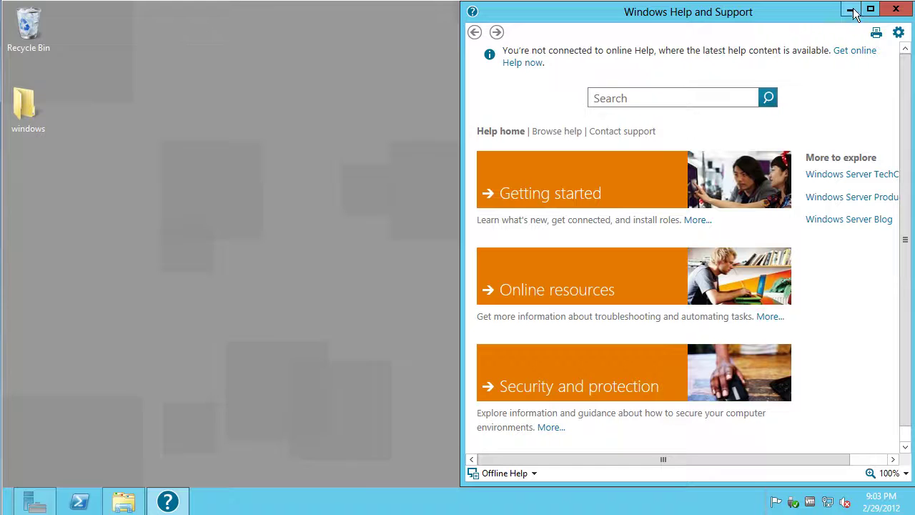
Close Windows Help and Support, then restore and re-minimize Server Manager
left_click(896, 9)
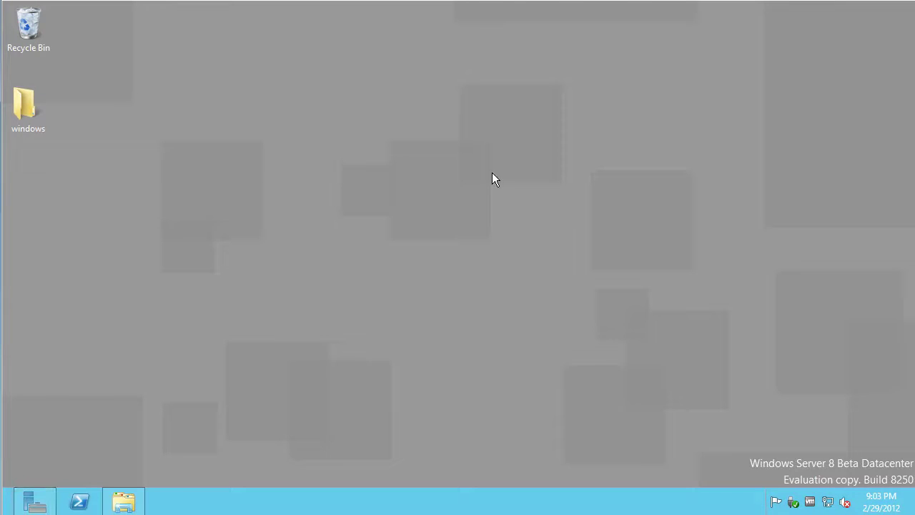
left_click(36, 498)
left_click(39, 498)
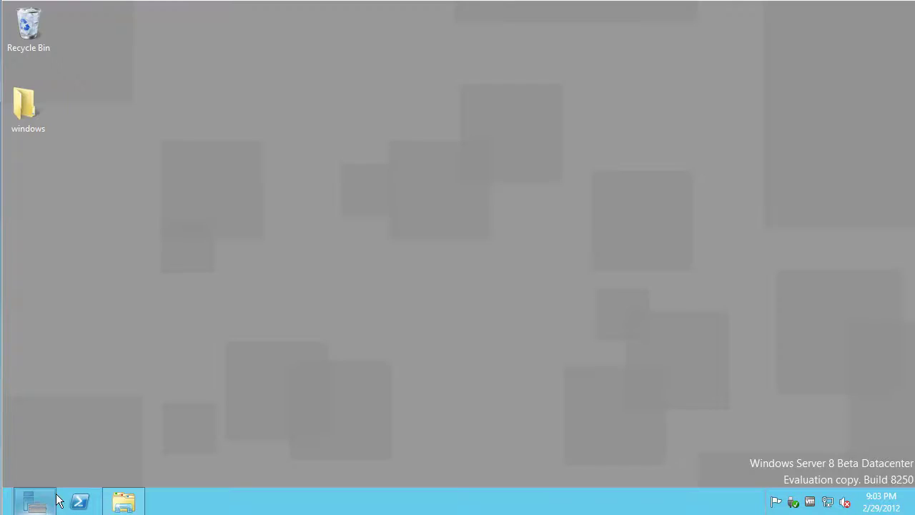